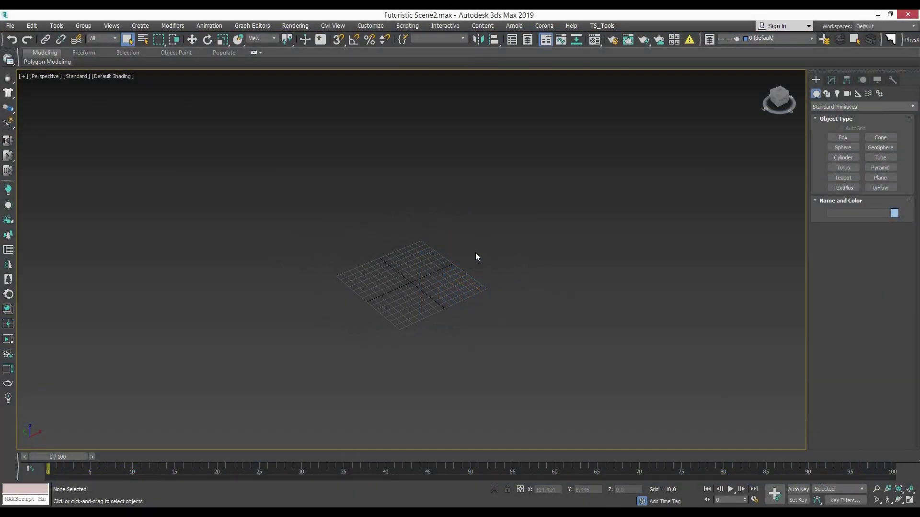
# In Front view, draw the first line of the profile ending at the origin
pyautogui.press('f')
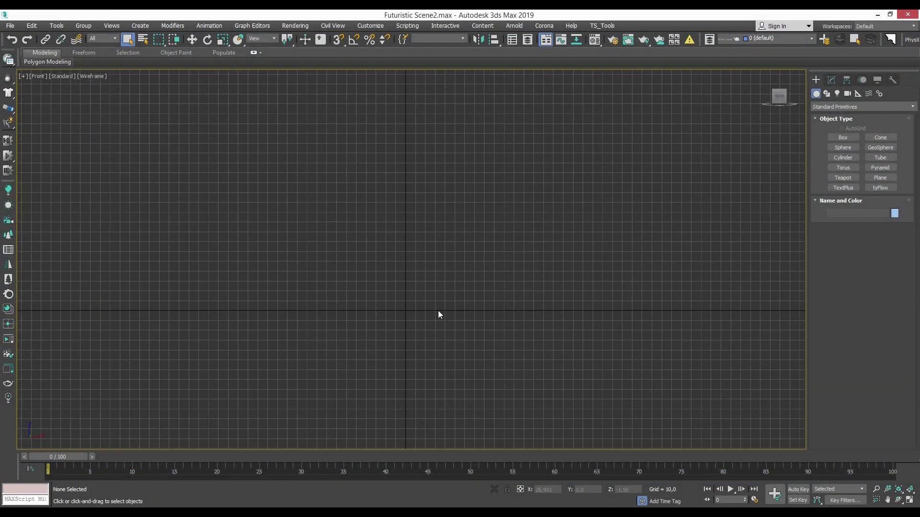
pyautogui.click(826, 93)
pyautogui.click(842, 145)
pyautogui.click(251, 307)
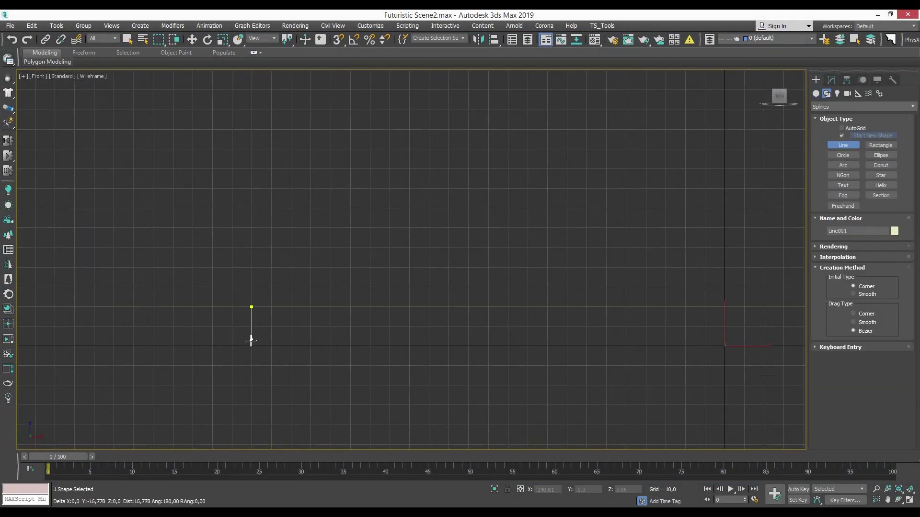
pyautogui.click(404, 335)
pyautogui.rightClick(405, 335)
pyautogui.press('s')
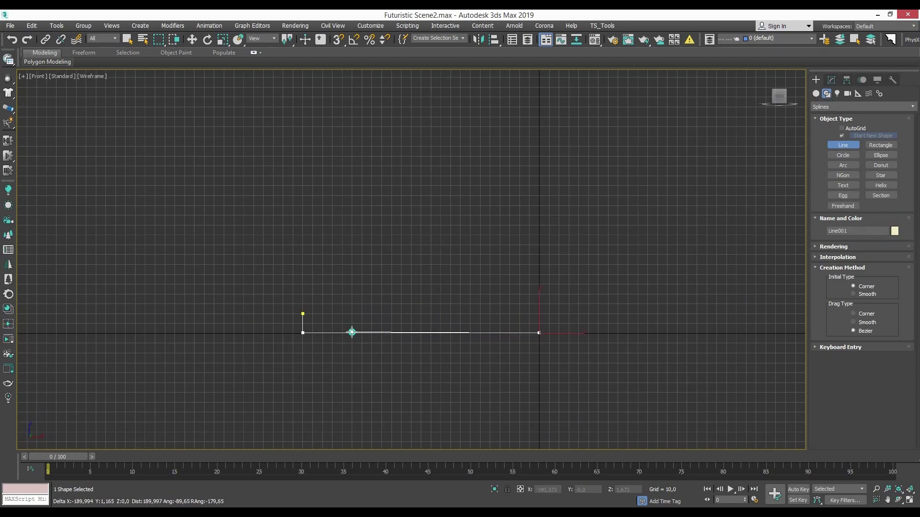
pyautogui.moveTo(351, 331); pyautogui.dragTo(433, 332, button='middle')
# Snap a second line from the top point to complete the stepped profile
pyautogui.moveTo(384, 316); pyautogui.dragTo(282, 237)
pyautogui.scroll(-3, 179, 263)
pyautogui.press('s')
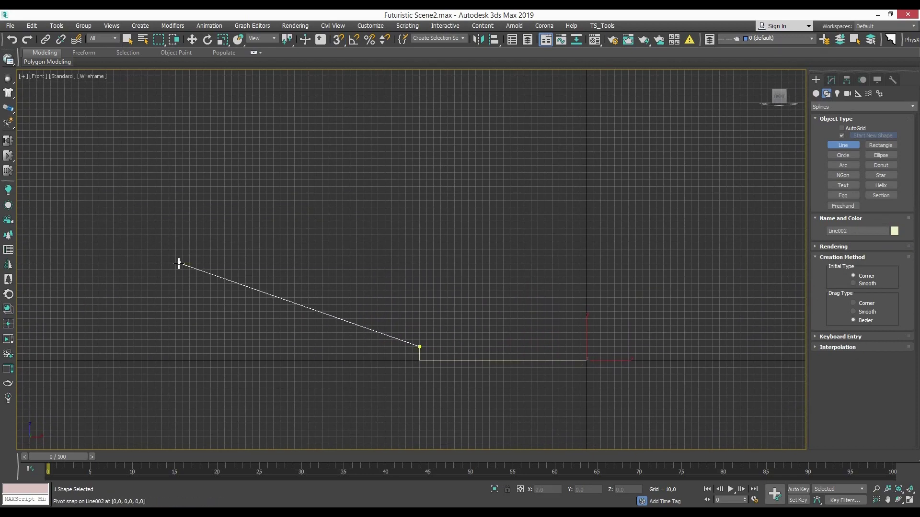
pyautogui.rightClick(173, 157)
pyautogui.keyDown('alt'); pyautogui.moveTo(177, 159); pyautogui.dragTo(721, 196, button='middle'); pyautogui.keyUp('alt')
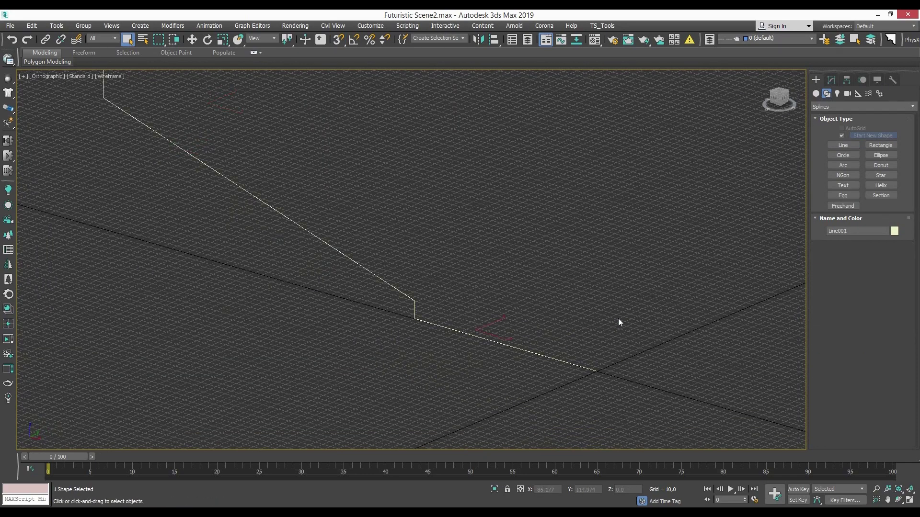
pyautogui.keyDown('alt'); pyautogui.moveTo(617, 318); pyautogui.dragTo(695, 268, button='middle'); pyautogui.keyUp('alt')
# Snap Line001's pivot to the line's lower end vertex using Affect Pivot Only
pyautogui.click(831, 80)
pyautogui.click(846, 79)
pyautogui.click(862, 146)
pyautogui.press('w')
pyautogui.press('s')
pyautogui.moveTo(549, 356); pyautogui.dragTo(608, 353)
pyautogui.keyDown('alt'); pyautogui.moveTo(608, 353); pyautogui.dragTo(530, 370, button='middle'); pyautogui.keyUp('alt')
pyautogui.press('s')
# Hide the grid and adjust the viewport display options and framing
pyautogui.click(831, 79)
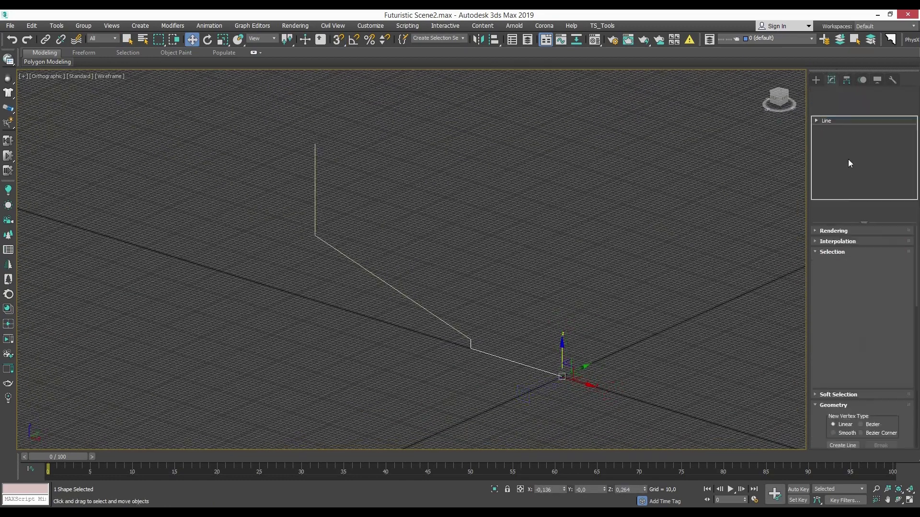
pyautogui.press('g')
pyautogui.keyDown('alt'); pyautogui.moveTo(524, 333); pyautogui.dragTo(508, 335, button='middle'); pyautogui.keyUp('alt')
pyautogui.press('w')
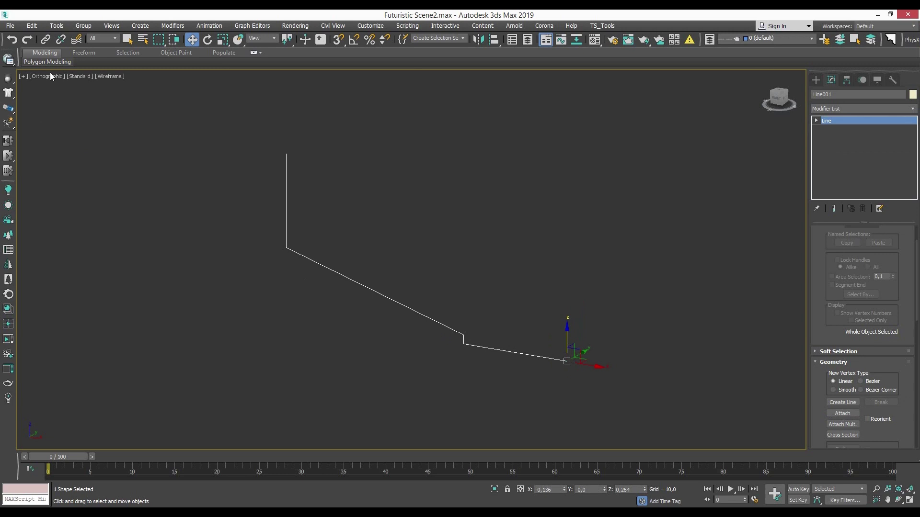
pyautogui.click(47, 76)
pyautogui.click(82, 76)
pyautogui.click(46, 76)
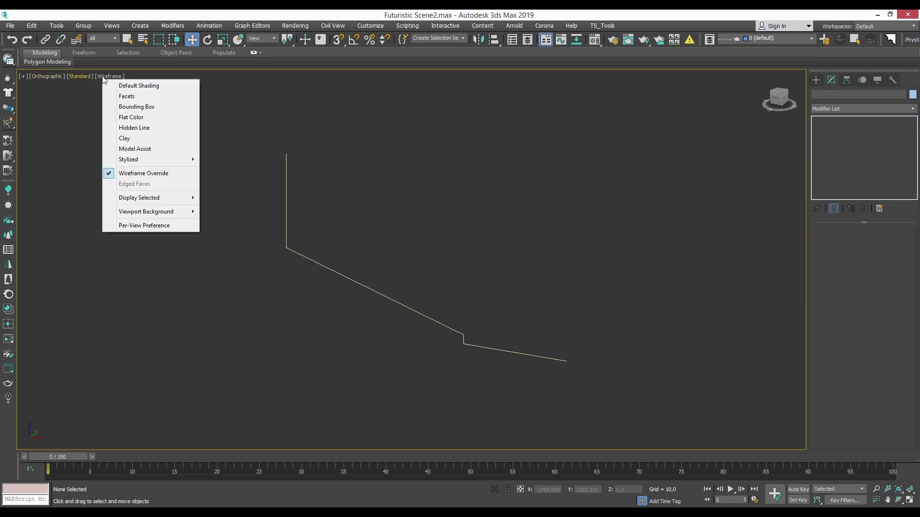
pyautogui.moveTo(493, 268); pyautogui.dragTo(459, 267, button='middle')
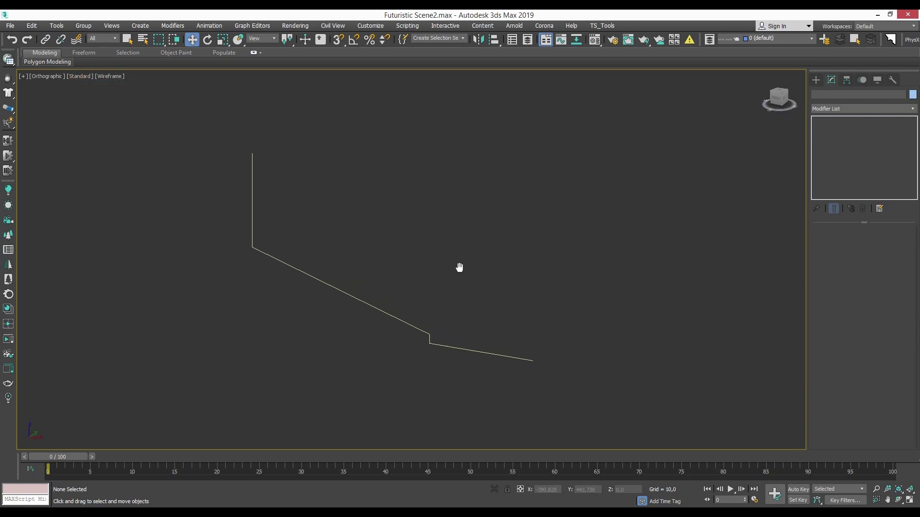
pyautogui.hotkey('ctrl', 'a')
# In vertex mode, select Line001's top corner vertex and undo its rounding
pyautogui.press('f')
pyautogui.scroll(-2, 464, 315)
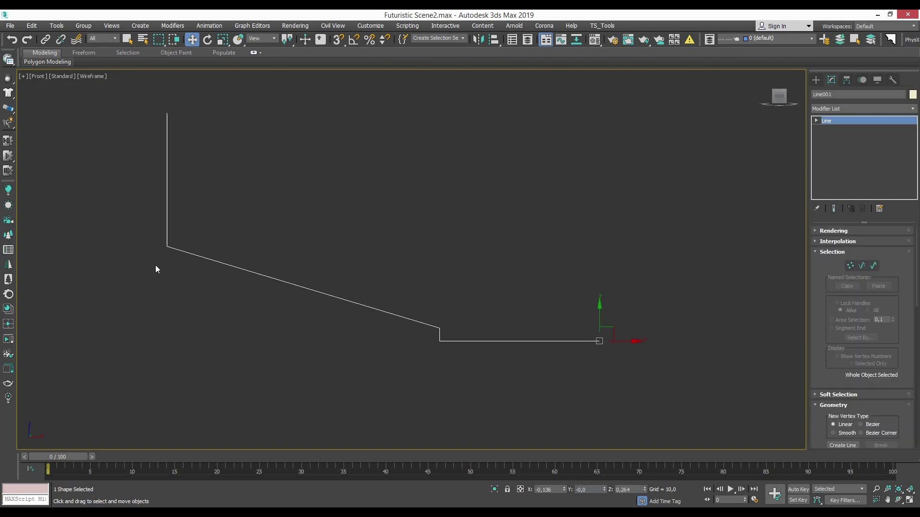
pyautogui.press('1')
pyautogui.click(213, 255)
pyautogui.scroll(-5, 892, 388)
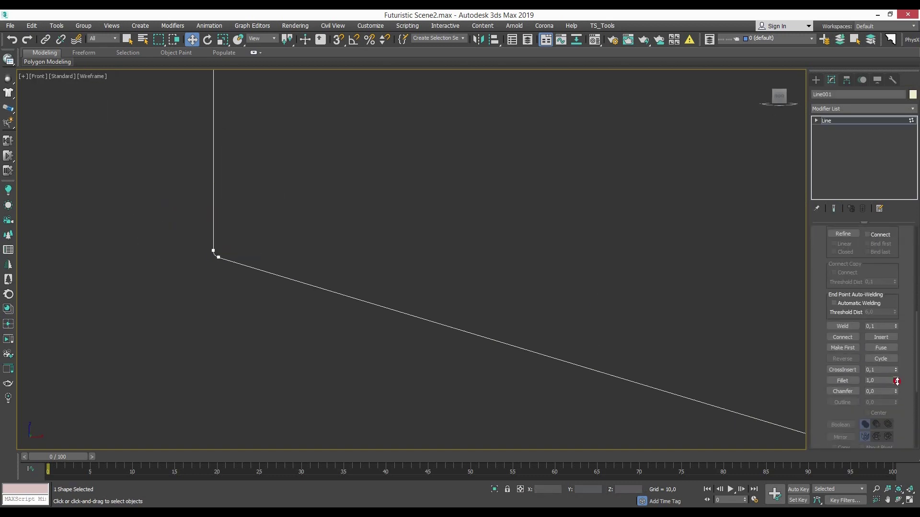
pyautogui.click(250, 249)
pyautogui.scroll(2, 268, 253)
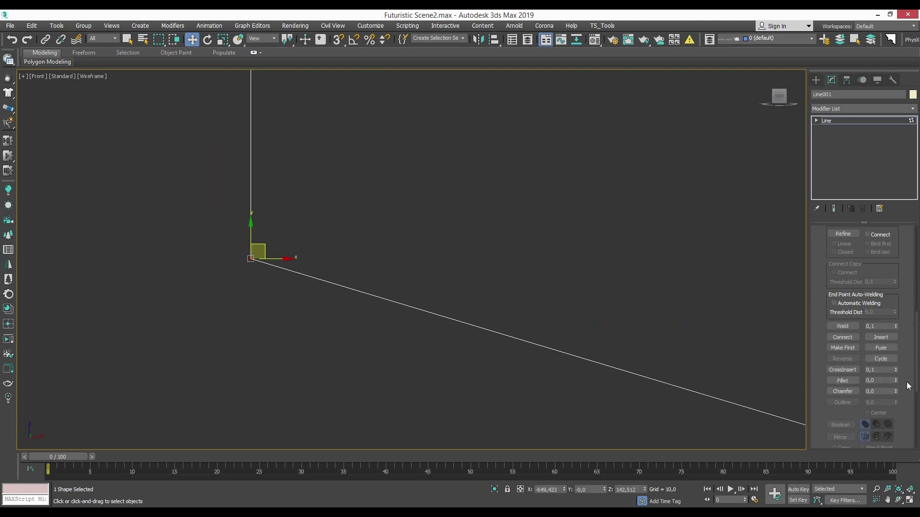
pyautogui.moveTo(265, 273); pyautogui.dragTo(399, 314, button='middle')
pyautogui.scroll(4, 503, 329)
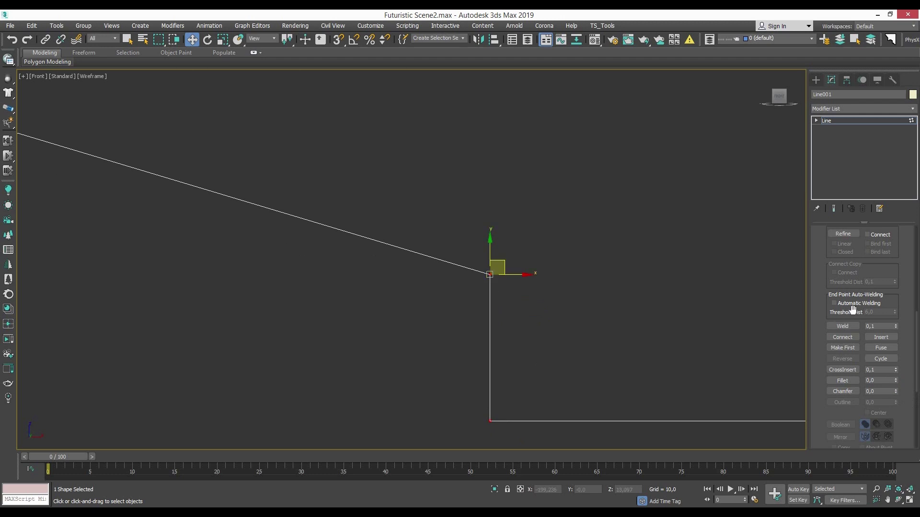
pyautogui.scroll(-5, 559, 314)
pyautogui.scroll(3, 587, 339)
# Set the step vertices to Corner and leave vertex editing
pyautogui.moveTo(481, 236); pyautogui.dragTo(499, 277, button='middle')
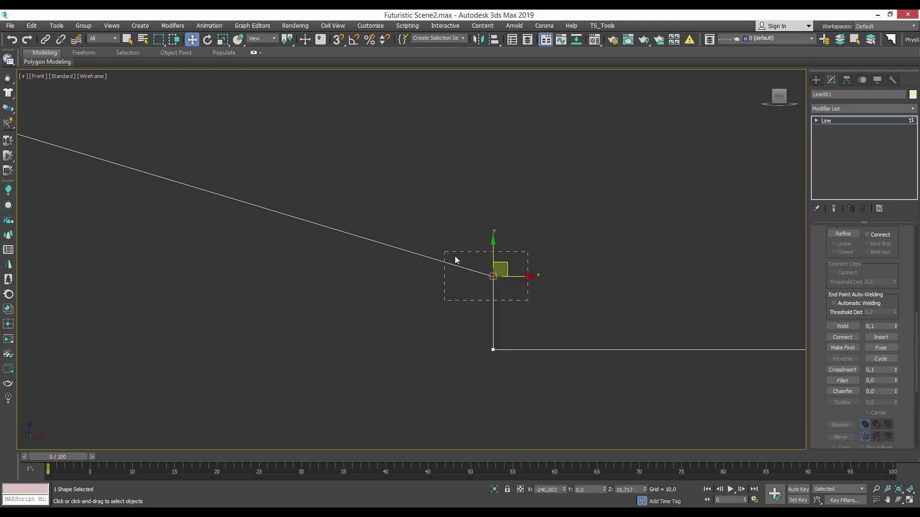
pyautogui.rightClick(496, 282)
pyautogui.click(452, 234)
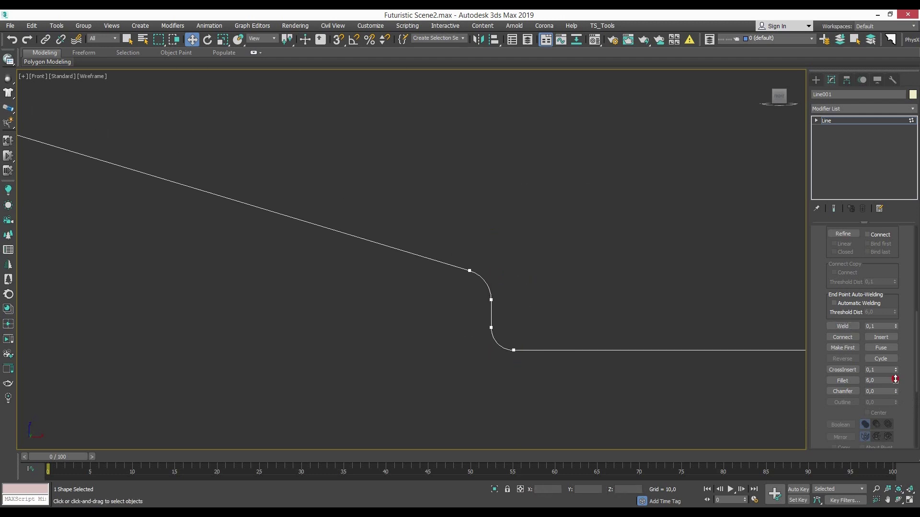
pyautogui.click(827, 120)
pyautogui.click(478, 39)
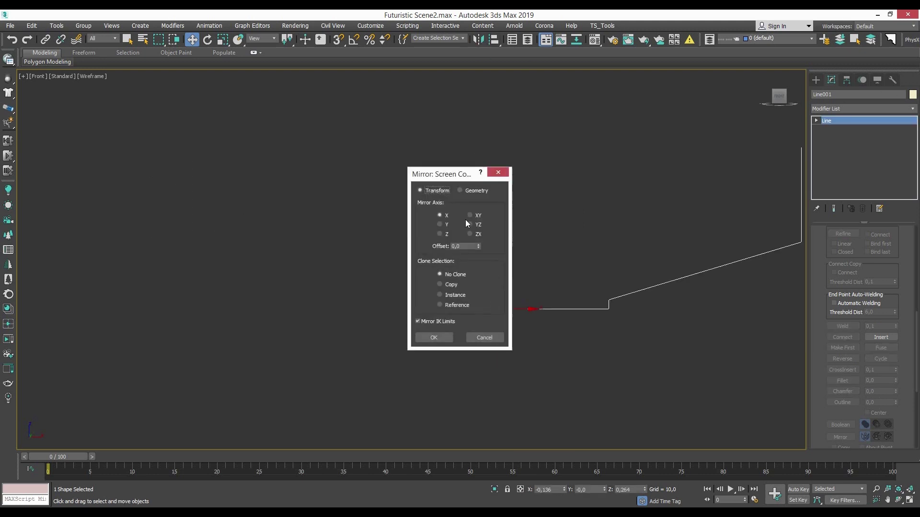
# Mirror a copy of the profile on X, attach the original, and weld the middle vertices
pyautogui.moveTo(455, 178); pyautogui.dragTo(807, 192)
pyautogui.click(785, 352)
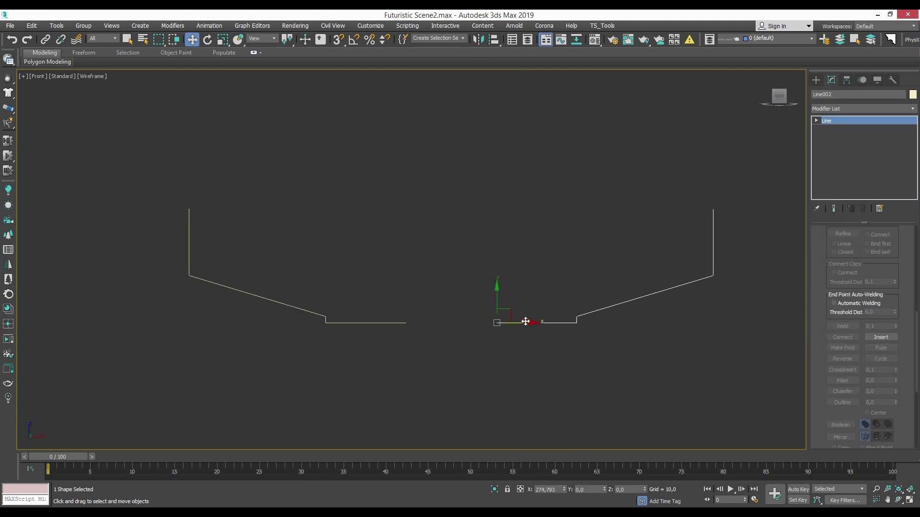
pyautogui.press('1')
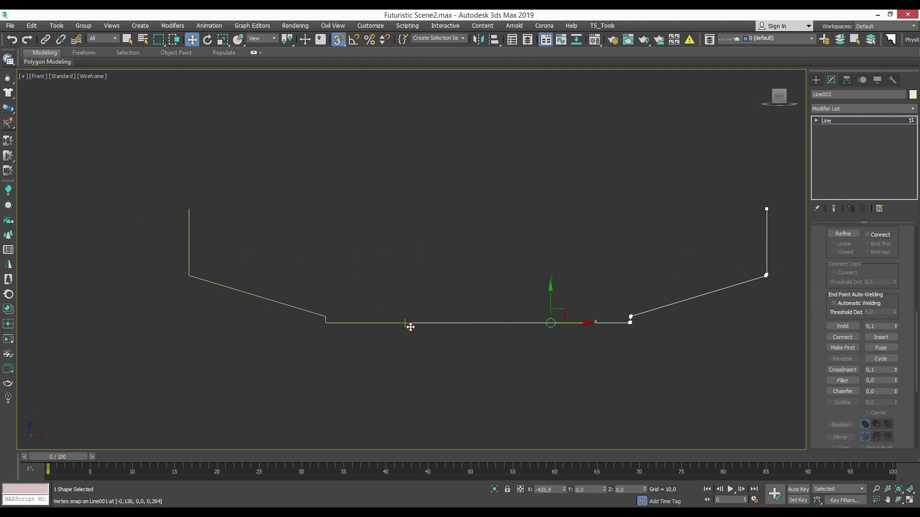
pyautogui.scroll(3, 853, 330)
pyautogui.click(842, 270)
pyautogui.click(390, 324)
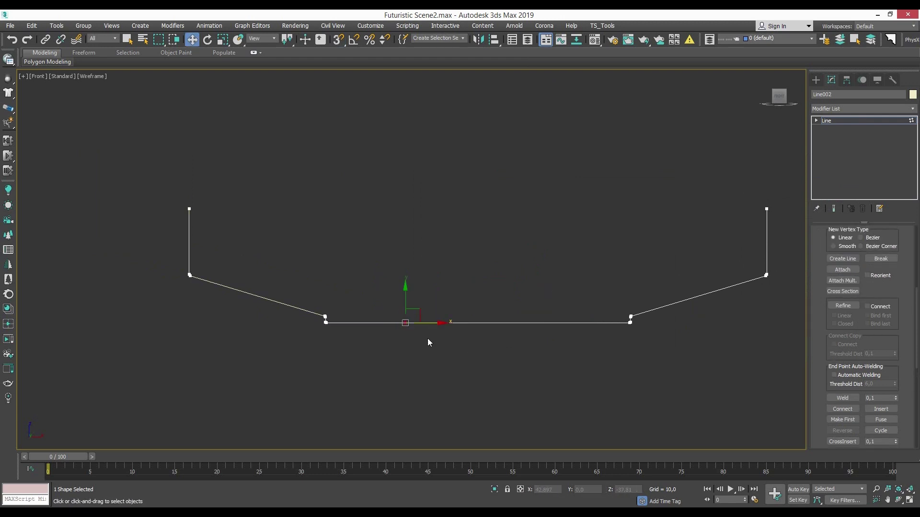
pyautogui.rightClick(437, 320)
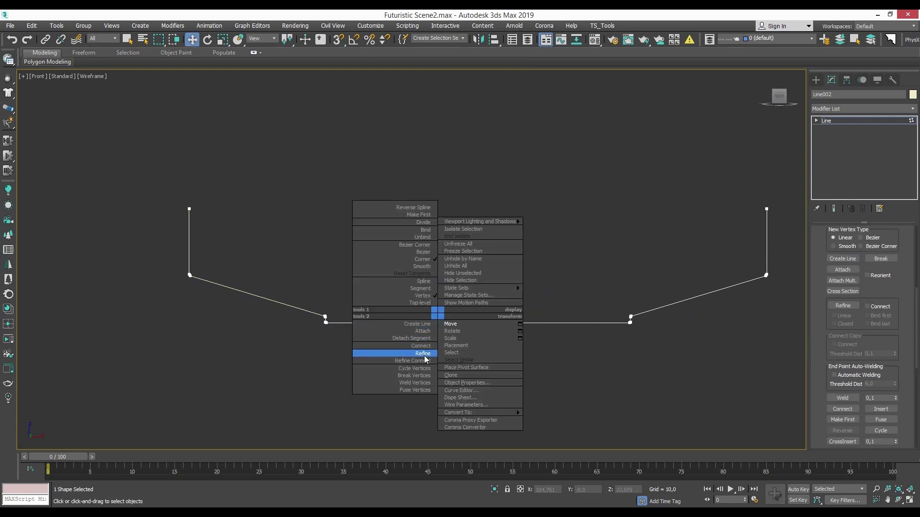
pyautogui.click(425, 385)
# Add an Extrude modifier with Amount -597 and show the shaded view
pyautogui.rightClick(585, 366)
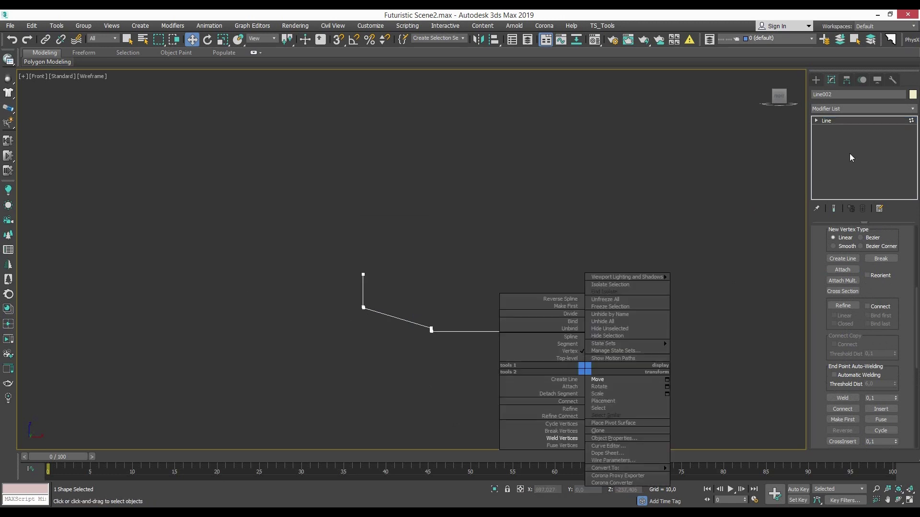
pyautogui.keyDown('alt'); pyautogui.moveTo(586, 366); pyautogui.dragTo(677, 228, button='middle'); pyautogui.keyUp('alt')
pyautogui.click(845, 112)
pyautogui.moveTo(881, 274)
pyautogui.mouseDown()
pyautogui.moveTo(866, 199)
pyautogui.moveTo(866, 120)
pyautogui.mouseUp()
pyautogui.press('F3')
# Lengthen the extrusion to -1562 and convert the corridor to an Editable Poly
pyautogui.keyDown('alt'); pyautogui.moveTo(623, 268); pyautogui.dragTo(533, 289, button='middle'); pyautogui.keyUp('alt')
pyautogui.scroll(-3, 533, 290)
pyautogui.rightClick(348, 325)
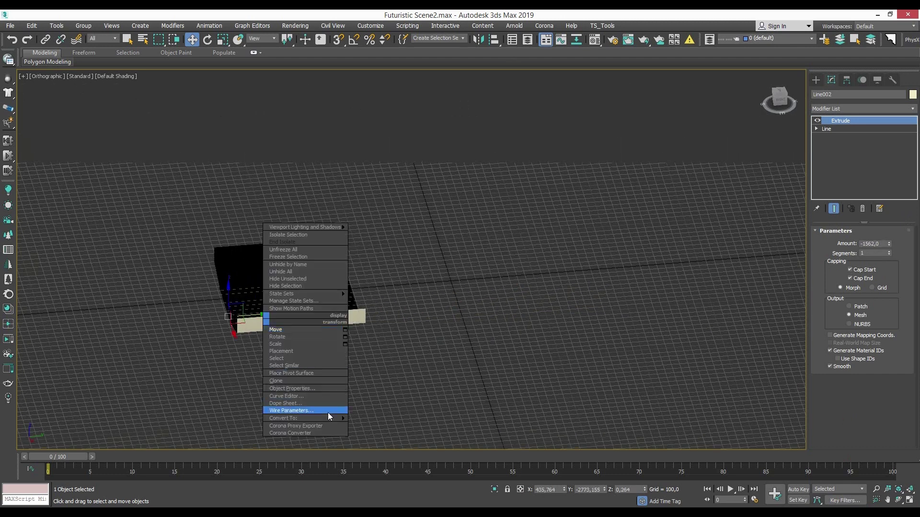
pyautogui.click(378, 426)
pyautogui.press('1')
pyautogui.press('p')
pyautogui.scroll(5, 558, 246)
pyautogui.moveTo(488, 272)
pyautogui.keyDown('alt'); pyautogui.mouseDown(button='middle')
pyautogui.moveTo(565, 223)
pyautogui.moveTo(497, 191)
pyautogui.moveTo(579, 181)
pyautogui.moveTo(568, 255)
pyautogui.mouseUp(button='middle'); pyautogui.keyUp('alt')
# Add a Normal modifier with Flip Normals and enable Affect Pivot Only
pyautogui.click(862, 108)
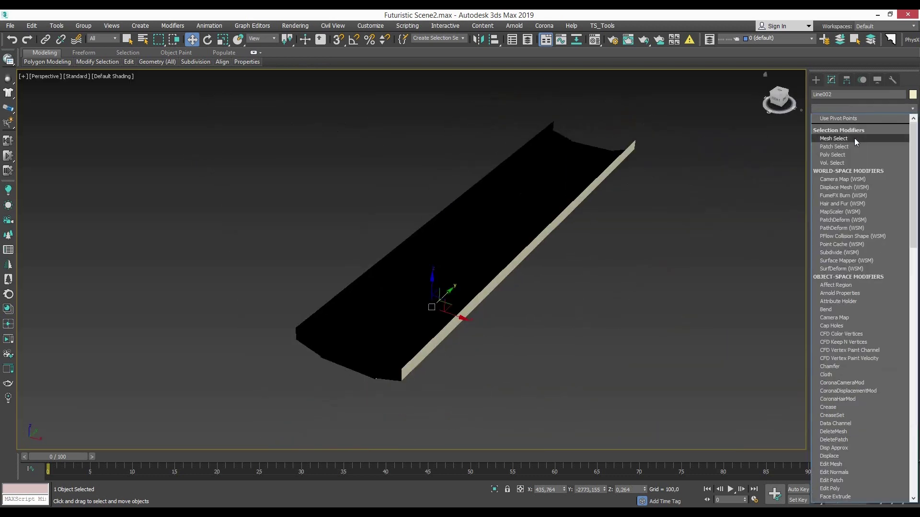
pyautogui.click(840, 111)
pyautogui.click(835, 128)
pyautogui.moveTo(646, 305)
pyautogui.keyDown('alt'); pyautogui.mouseDown(button='middle')
pyautogui.moveTo(487, 216)
pyautogui.moveTo(551, 201)
pyautogui.mouseUp(button='middle'); pyautogui.keyUp('alt')
pyautogui.click(847, 80)
pyautogui.click(862, 145)
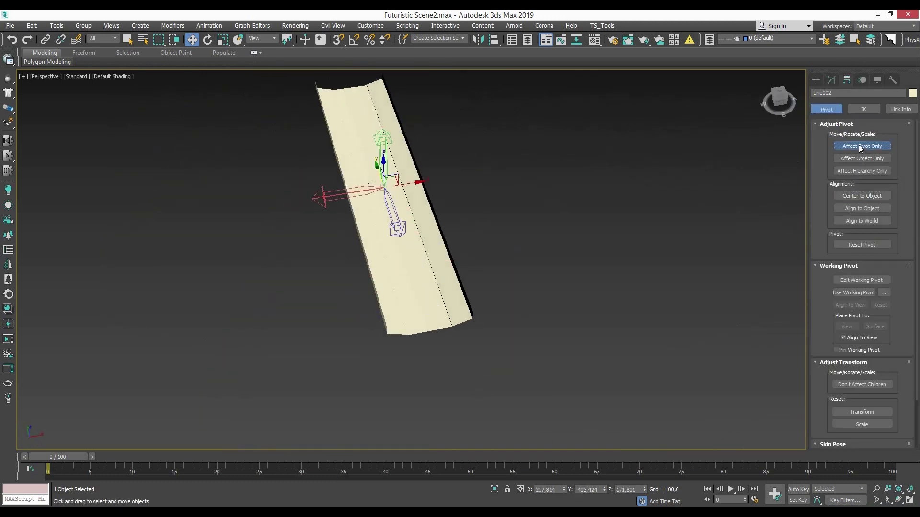
pyautogui.moveTo(450, 268)
pyautogui.keyDown('alt'); pyautogui.mouseDown(button='middle')
pyautogui.moveTo(433, 102)
pyautogui.moveTo(483, 111)
pyautogui.moveTo(527, 144)
pyautogui.mouseUp(button='middle'); pyautogui.keyUp('alt')
pyautogui.scroll(-5, 484, 112)
# In Top view, create a CoronaCam aimed down the corridor, centred on its midline
pyautogui.press('t')
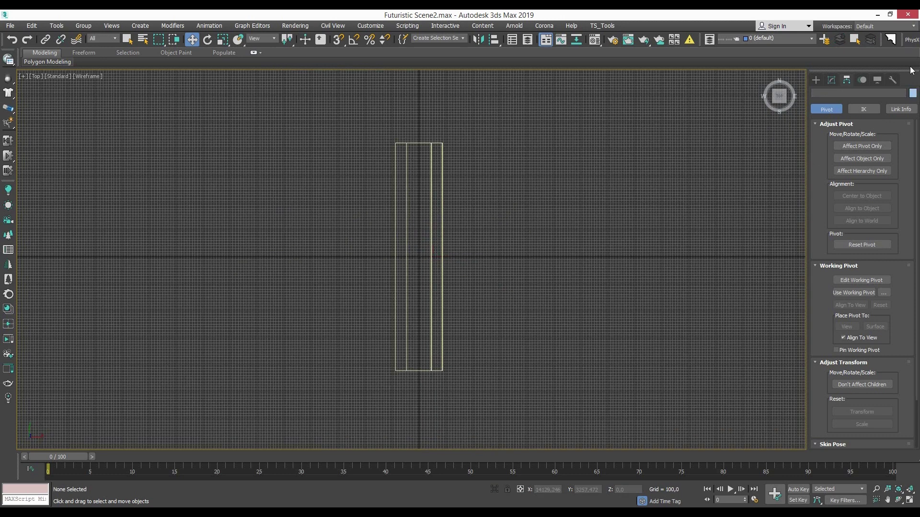
pyautogui.click(816, 79)
pyautogui.click(847, 93)
pyautogui.click(880, 147)
pyautogui.moveTo(497, 382); pyautogui.dragTo(509, 226)
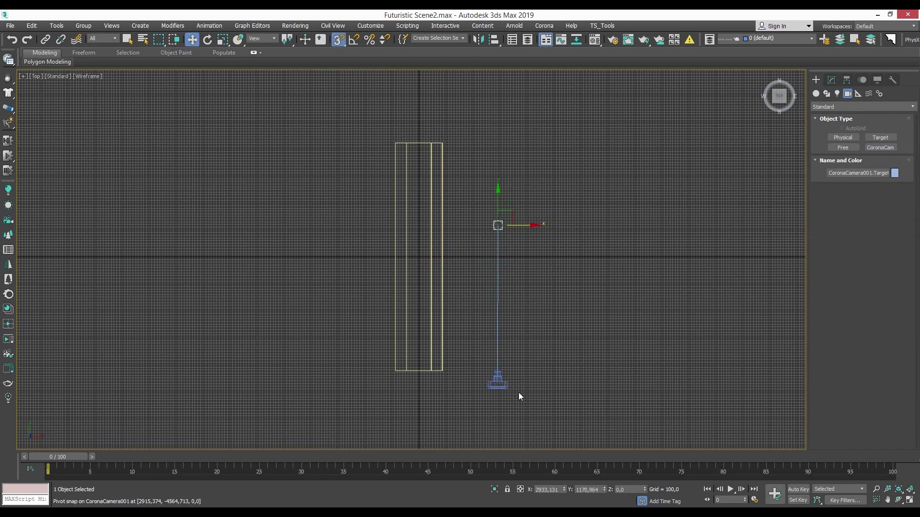
pyautogui.moveTo(518, 392); pyautogui.dragTo(418, 378)
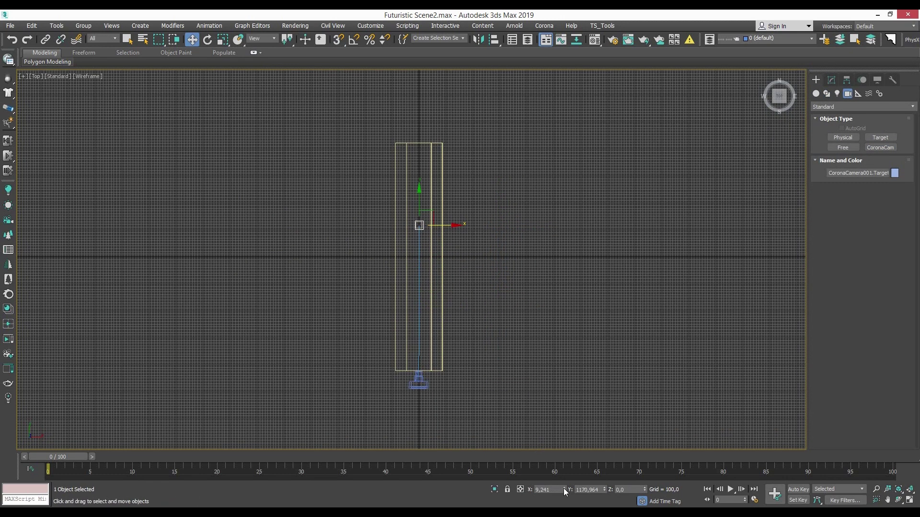
# Look through the camera with shading and raise it above the floor
pyautogui.press('c')
pyautogui.press('p')
pyautogui.press('z')
pyautogui.press('F3')
pyautogui.press('c')
pyautogui.moveTo(411, 230); pyautogui.dragTo(414, 204)
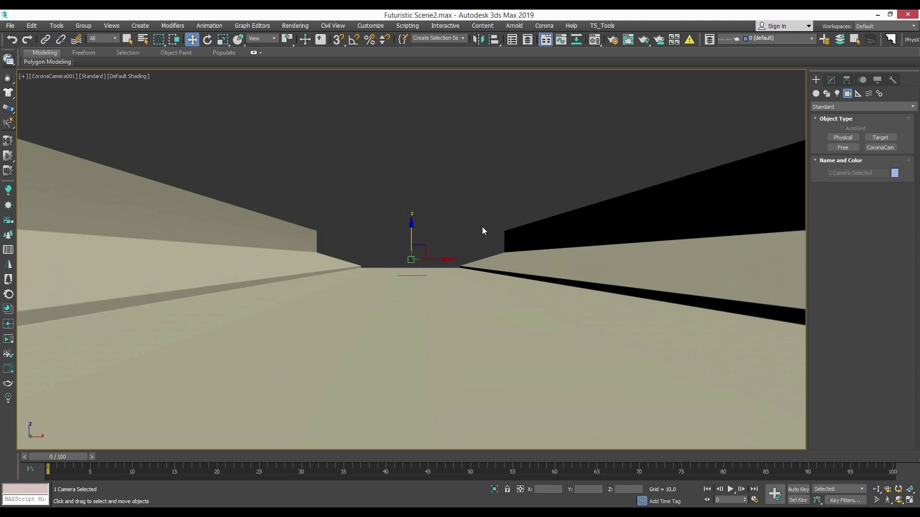
# Connect the selected floor edges along the corridor
pyautogui.scroll(-2, 892, 408)
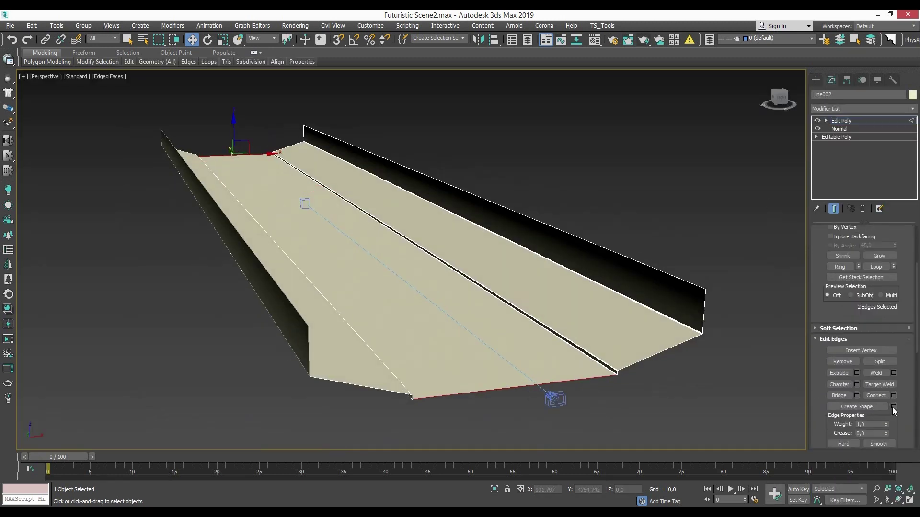
pyautogui.click(893, 395)
pyautogui.click(416, 307)
pyautogui.scroll(5, 438, 328)
pyautogui.moveTo(477, 400)
pyautogui.keyDown('alt'); pyautogui.mouseDown(button='middle')
pyautogui.moveTo(433, 320)
pyautogui.moveTo(434, 336)
pyautogui.mouseUp(button='middle'); pyautogui.keyUp('alt')
# Chamfer the floor edges, then extrude the two narrow strips down into the floor
pyautogui.click(857, 384)
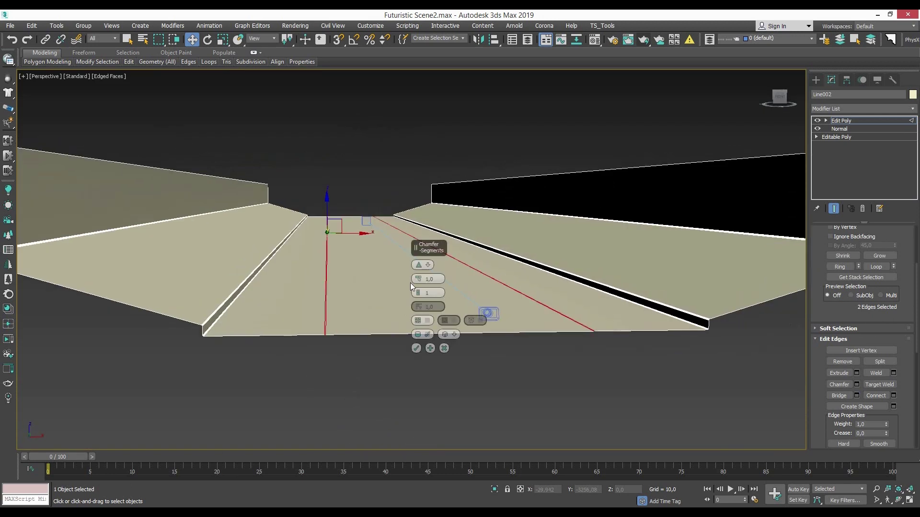
pyautogui.click(416, 348)
pyautogui.press('c')
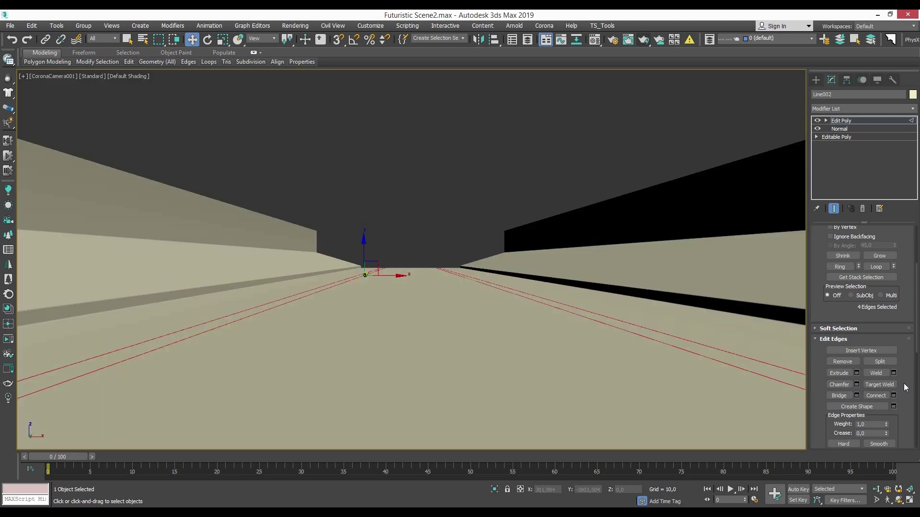
pyautogui.press('4')
pyautogui.press('F4')
pyautogui.click(601, 321)
pyautogui.moveTo(418, 278); pyautogui.dragTo(421, 299)
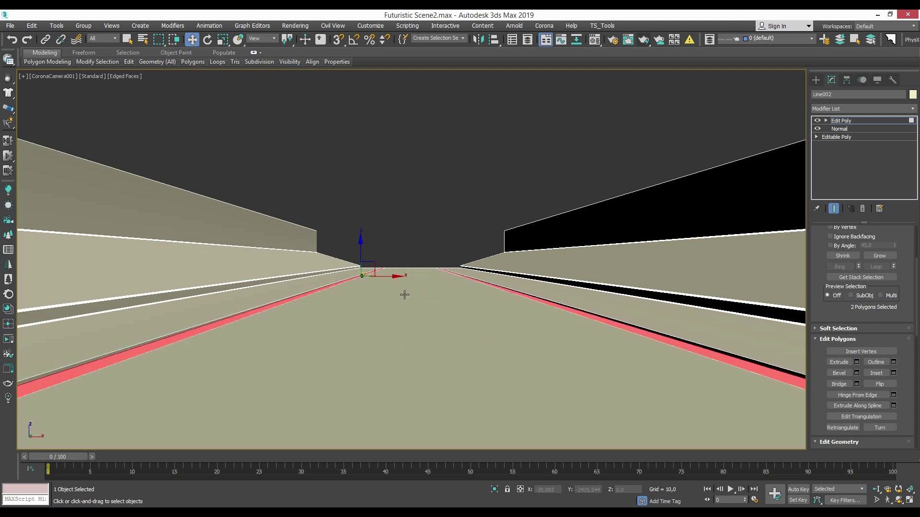
# Shift-clone the two strips in Front view and leave face editing
pyautogui.press('f')
pyautogui.scroll(3, 437, 316)
pyautogui.keyDown('shift'); pyautogui.moveTo(441, 261); pyautogui.dragTo(479, 268); pyautogui.keyUp('shift')
pyautogui.click(495, 270)
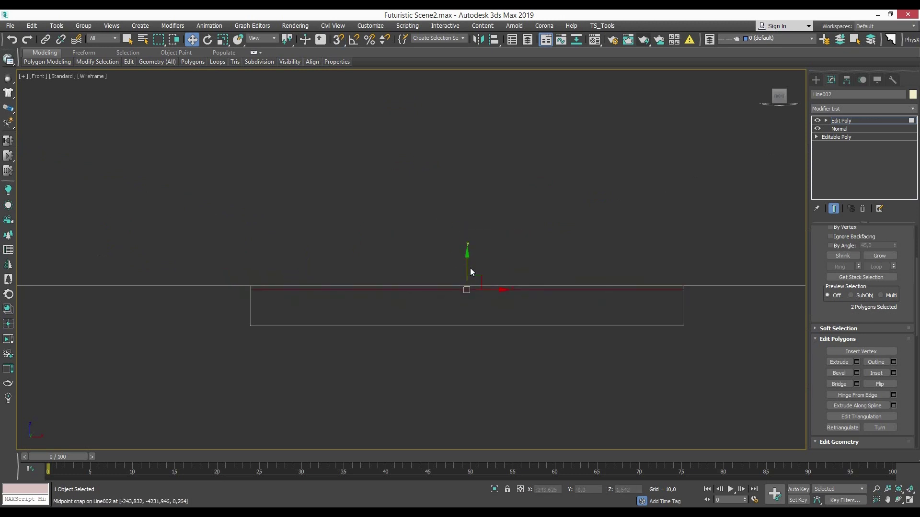
pyautogui.press('c')
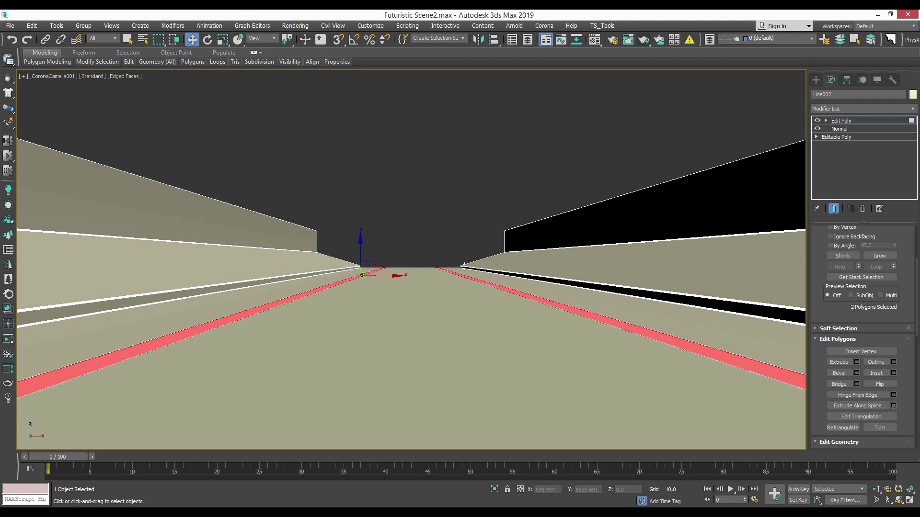
pyautogui.click(872, 123)
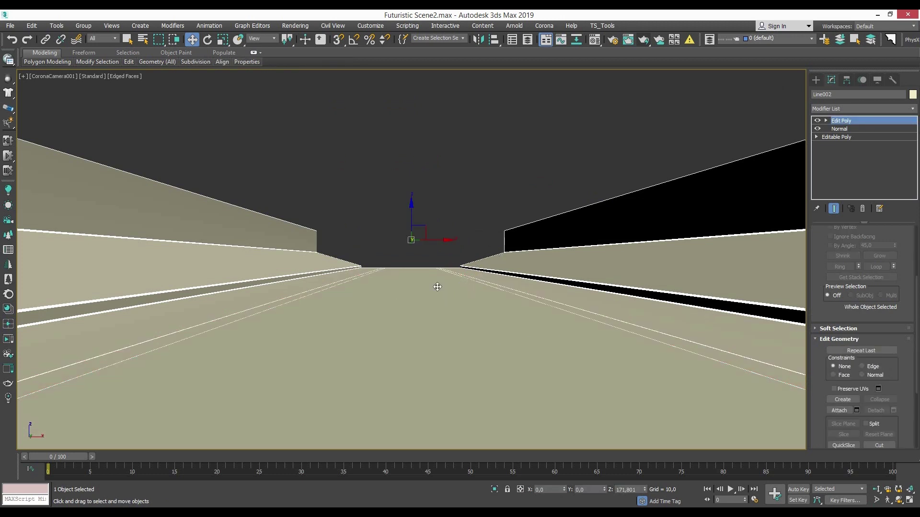
# In Top view, draw a plane on the corridor floor
pyautogui.press('p')
pyautogui.press('t')
pyautogui.press('z')
pyautogui.click(815, 80)
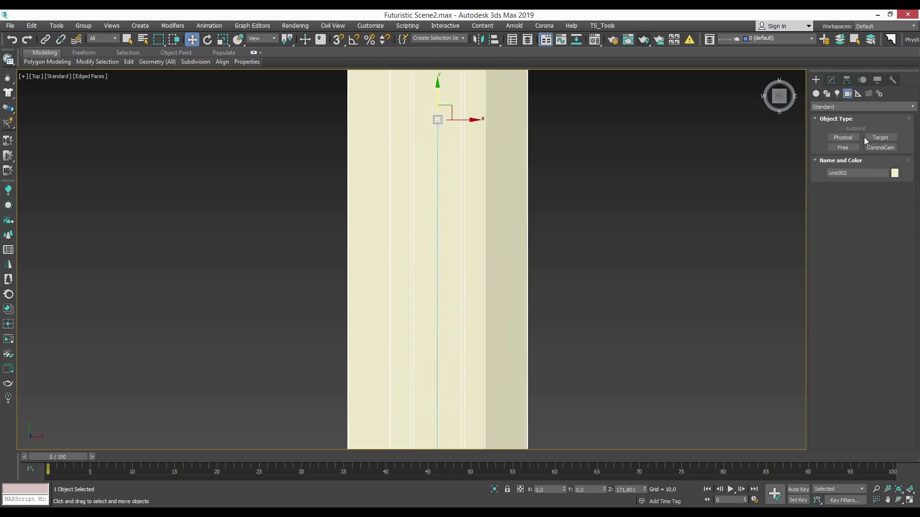
pyautogui.click(880, 177)
pyautogui.moveTo(383, 249); pyautogui.dragTo(464, 322)
pyautogui.press('F3')
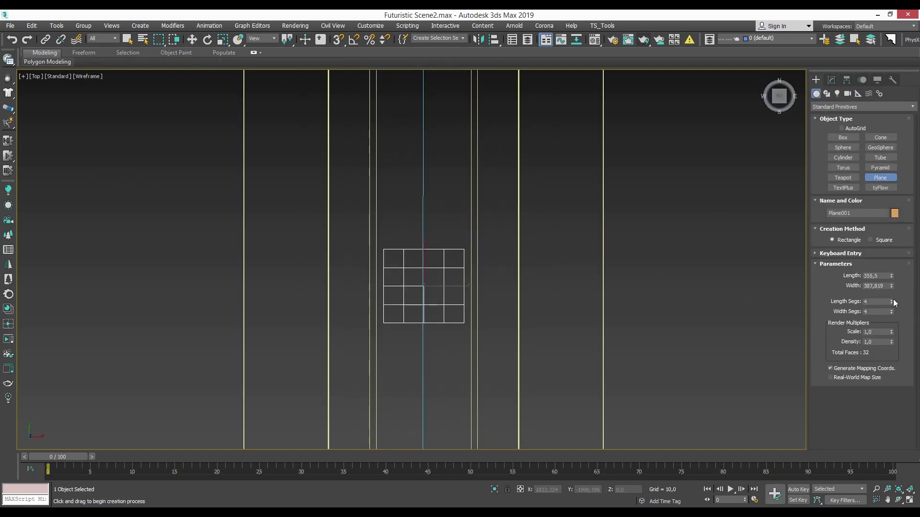
pyautogui.press('w')
pyautogui.scroll(-3, 433, 312)
pyautogui.press('s')
# Set the plane's Length and Width to 370 with 1 segment each
pyautogui.click(831, 80)
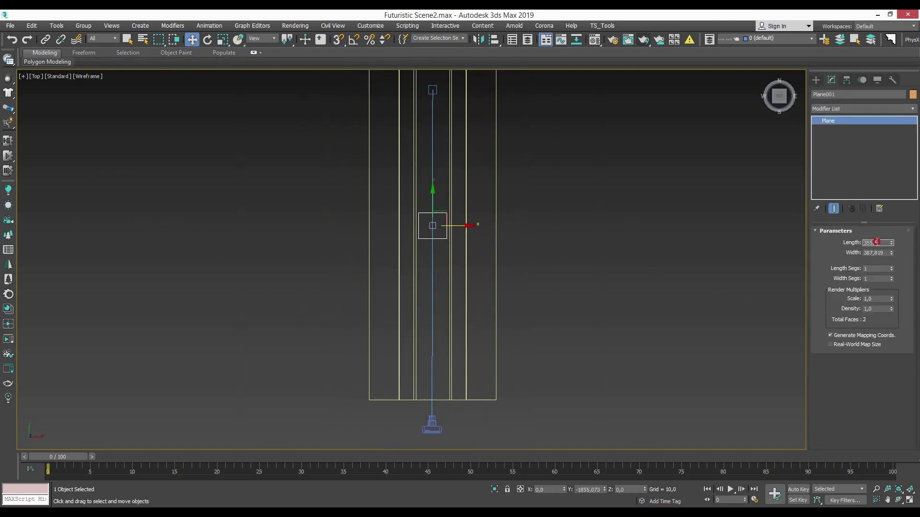
pyautogui.scroll(5, 467, 201)
pyautogui.scroll(1, 387, 248)
pyautogui.doubleClick(874, 242)
pyautogui.write('370')
pyautogui.press('Tab')
pyautogui.write('3c')
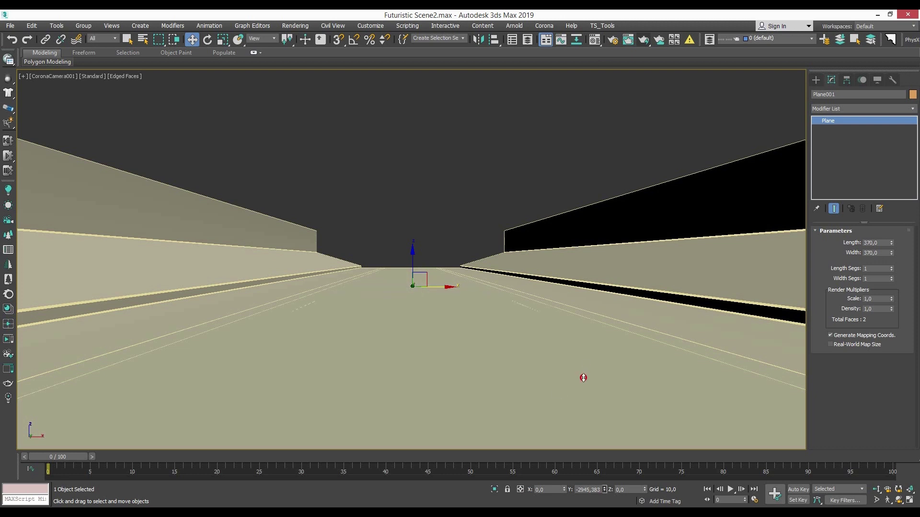
pyautogui.write('p')
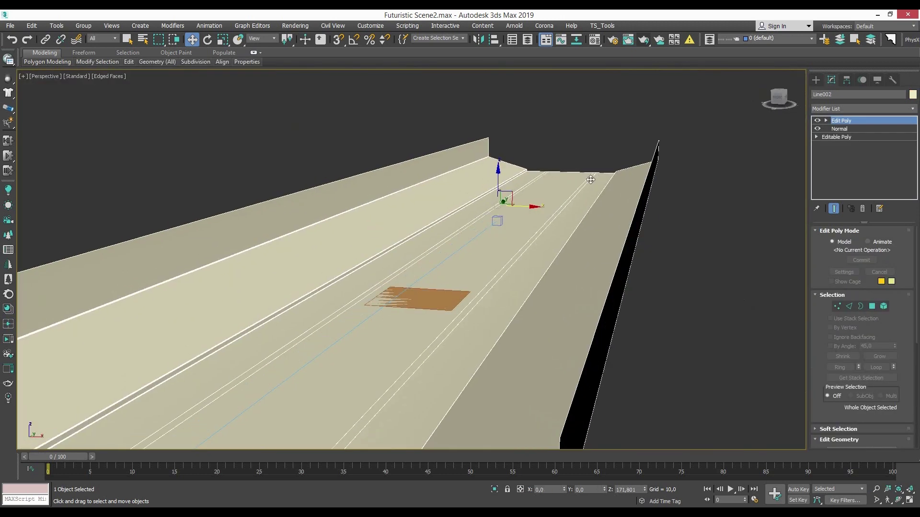
# Assign the corridor a grey Body material in the Material Editor
pyautogui.click(595, 39)
pyautogui.click(674, 195)
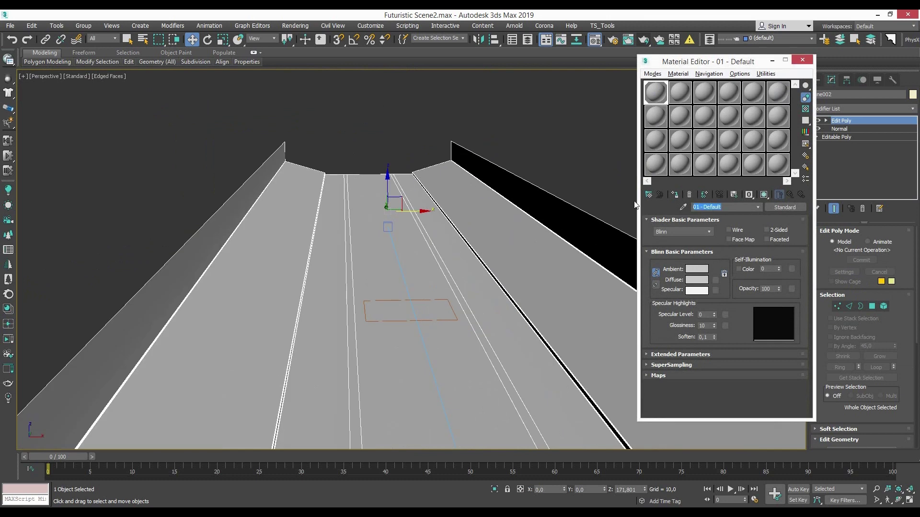
pyautogui.write('Body')
pyautogui.click(696, 269)
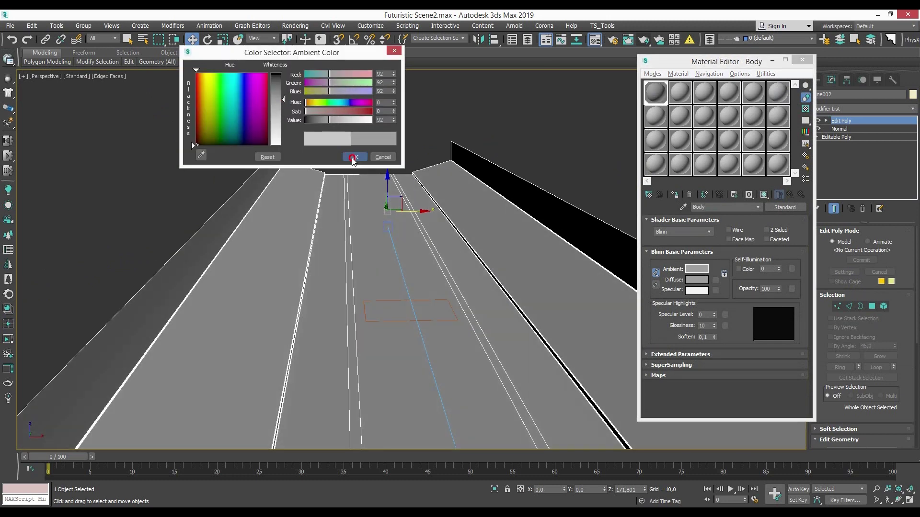
pyautogui.click(353, 154)
# Give the two road strips a bluish 50%-opacity glass material with specular level 58
pyautogui.press('5')
pyautogui.click(431, 244)
pyautogui.keyDown('ctrl'); pyautogui.click(352, 287); pyautogui.keyUp('ctrl')
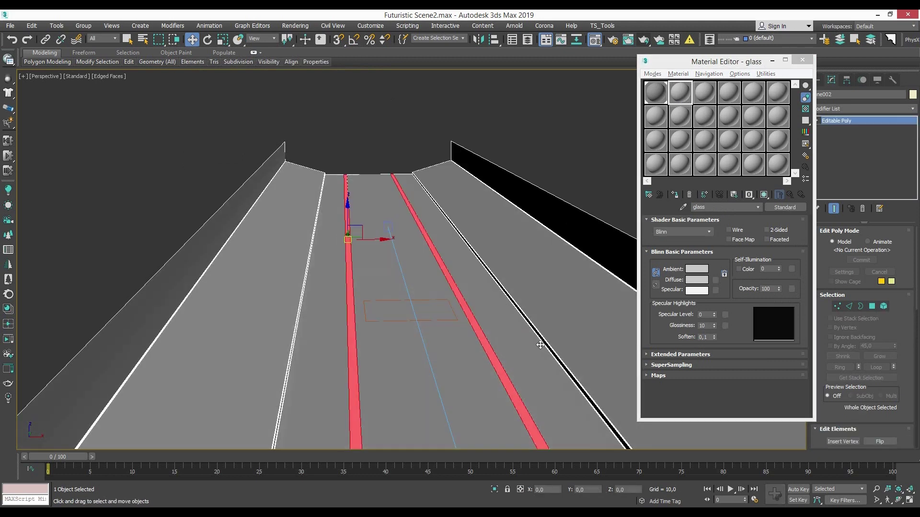
pyautogui.click(697, 269)
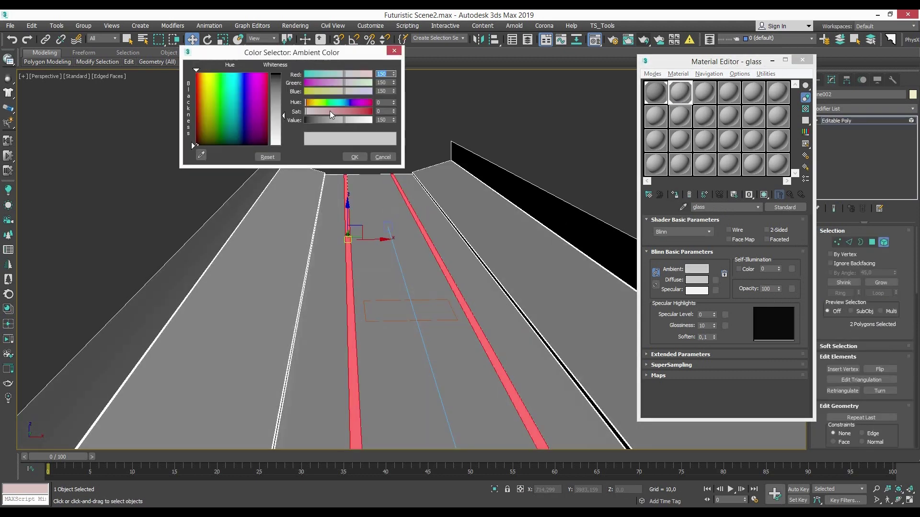
pyautogui.click(353, 157)
pyautogui.write('50')
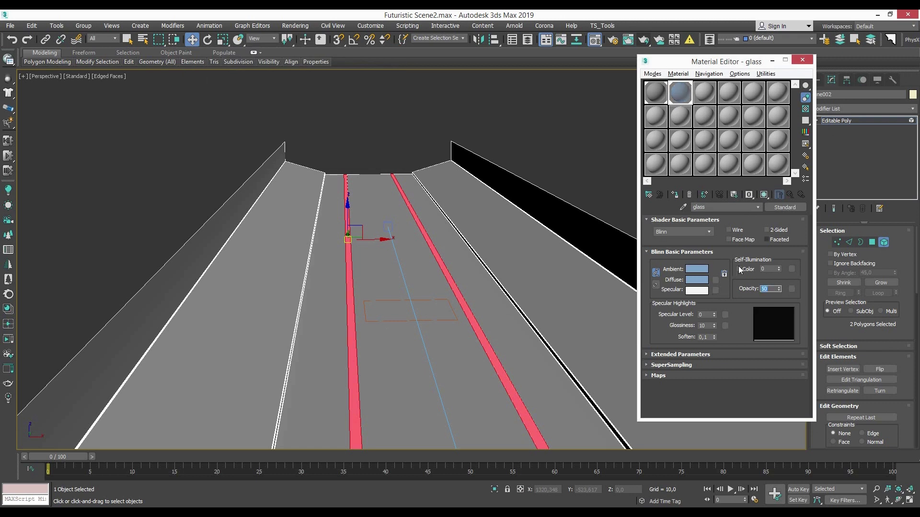
pyautogui.moveTo(716, 313); pyautogui.dragTo(716, 325)
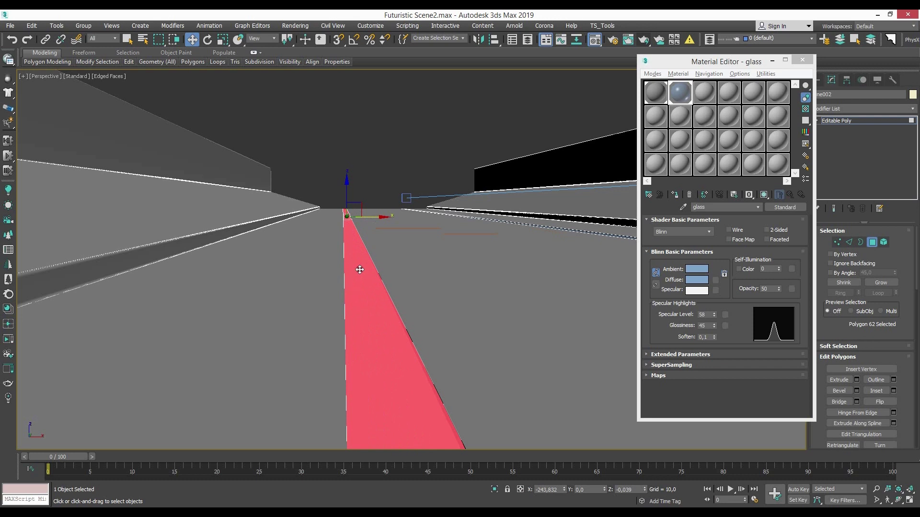
# Select the centre strip faces along the corridor in polygon mode
pyautogui.moveTo(359, 267)
pyautogui.mouseDown(button='middle')
pyautogui.moveTo(360, 306)
pyautogui.moveTo(392, 320)
pyautogui.mouseUp(button='middle')
pyautogui.press('4')
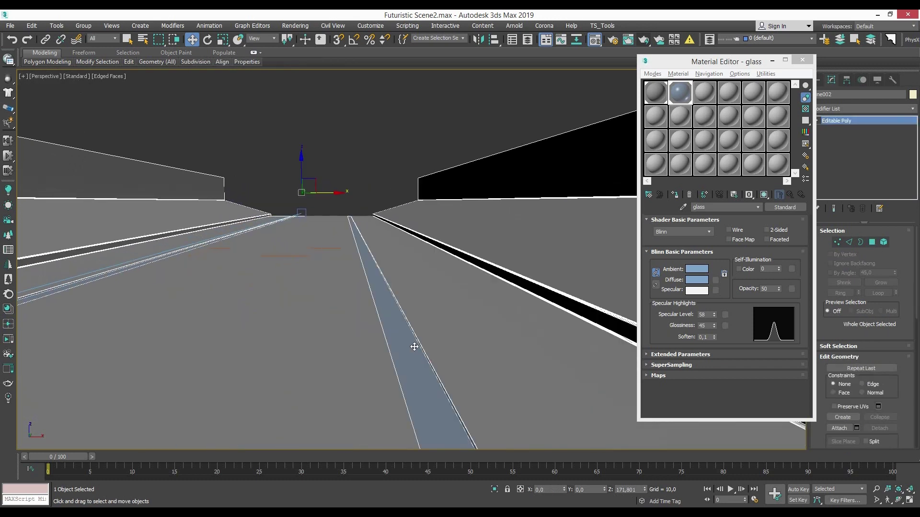
pyautogui.press('4')
pyautogui.click(397, 353)
pyautogui.moveTo(397, 353)
pyautogui.mouseDown(button='middle')
pyautogui.moveTo(366, 247)
pyautogui.moveTo(311, 206)
pyautogui.mouseUp(button='middle')
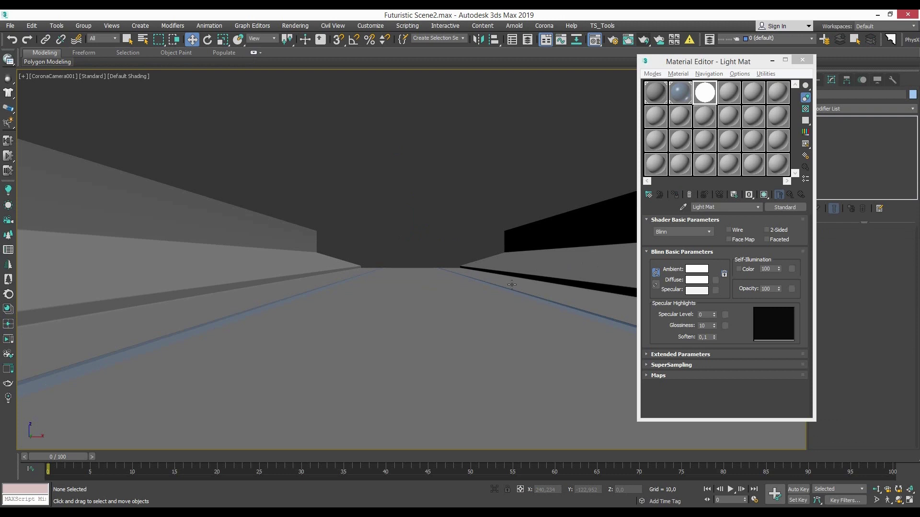
# Select the cloned light strip elements and lift them up toward the ceiling
pyautogui.click(512, 284)
pyautogui.press('4')
pyautogui.moveTo(360, 253); pyautogui.dragTo(366, 185)
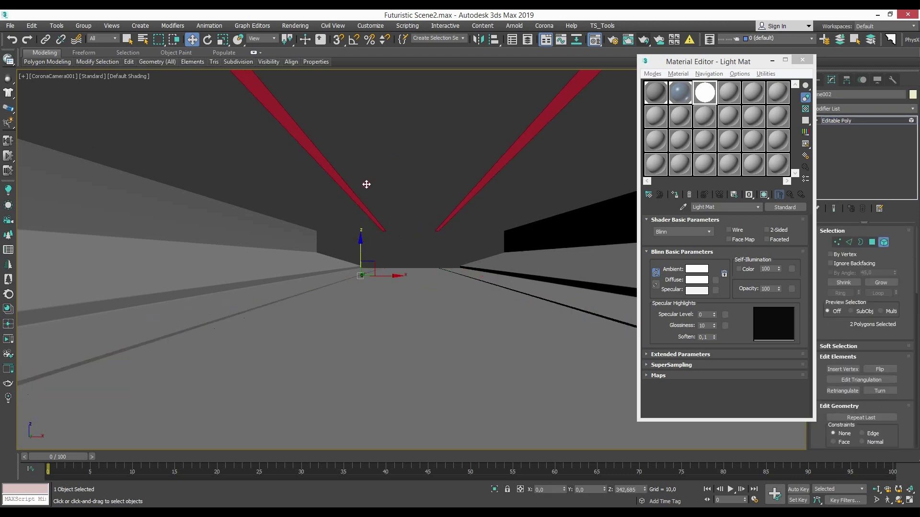
pyautogui.keyDown('alt'); pyautogui.moveTo(371, 281); pyautogui.dragTo(364, 304, button='middle'); pyautogui.keyUp('alt')
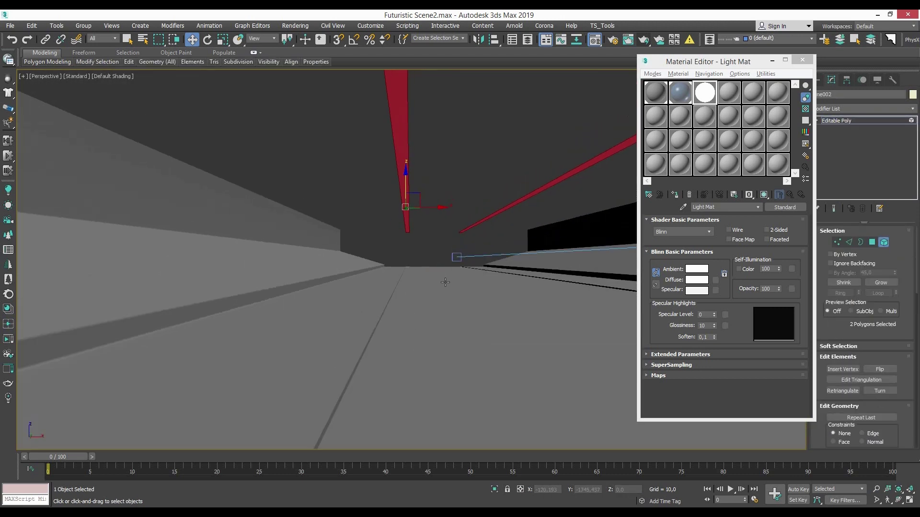
pyautogui.hotkey('ctrl', 'z')
pyautogui.hotkey('ctrl', 'z')
pyautogui.hotkey('ctrl', 'z')
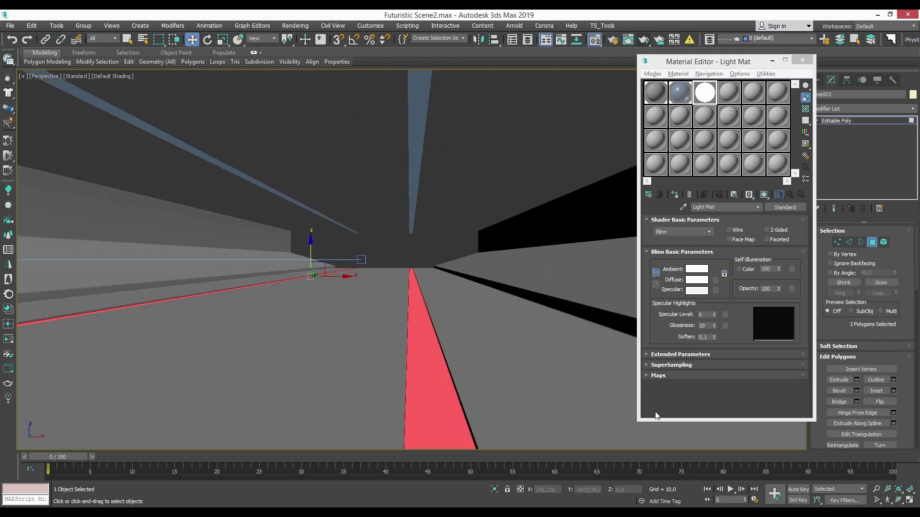
pyautogui.hotkey('ctrl', 'y')
pyautogui.hotkey('ctrl', 'y')
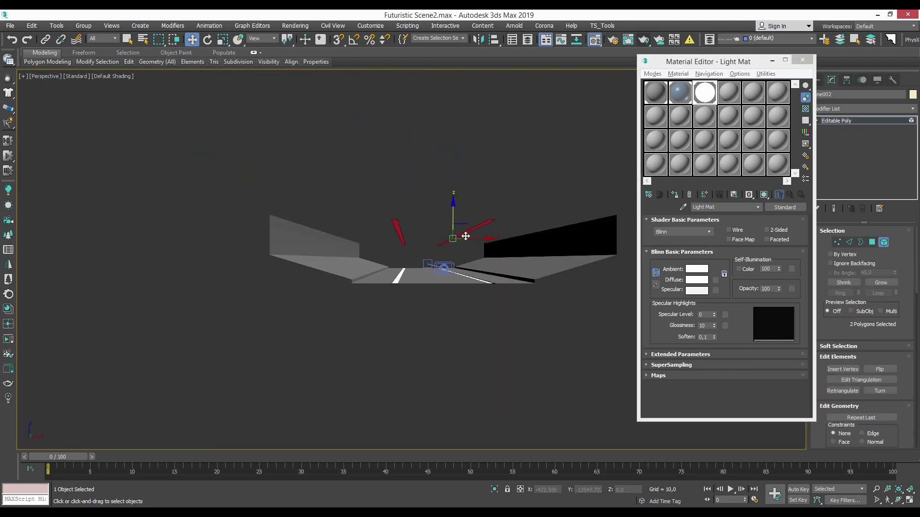
# With snapping off in front view, enter exact strip offsets in the Move Transform Type-In
pyautogui.press('s')
pyautogui.press('f')
pyautogui.scroll(5, 450, 292)
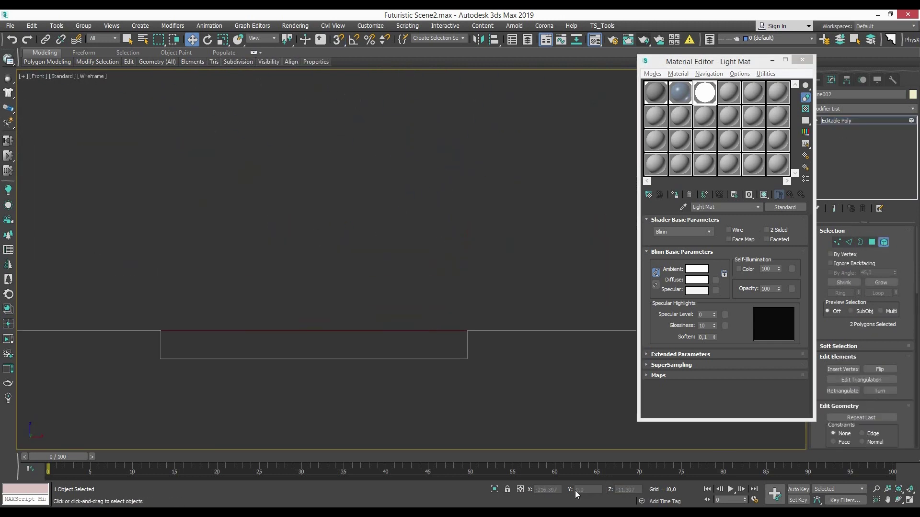
pyautogui.rightClick(461, 330)
pyautogui.click(547, 349)
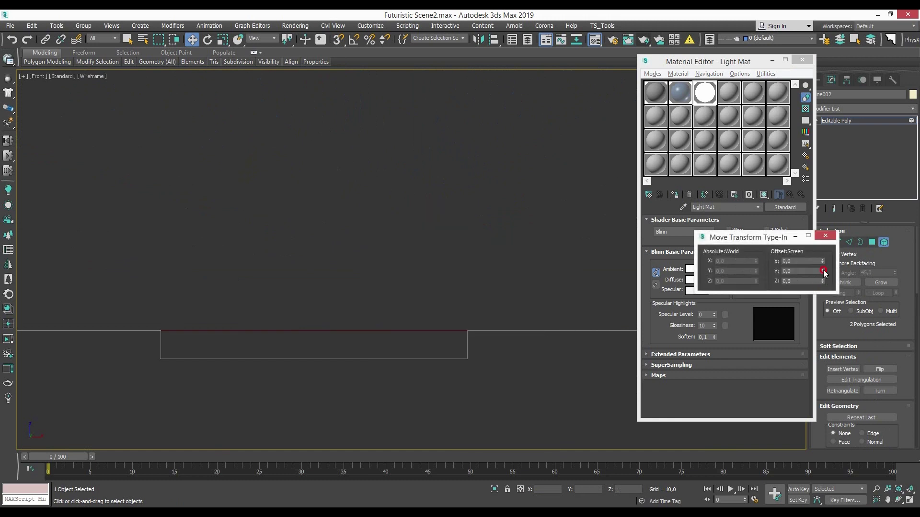
pyautogui.click(825, 236)
# Return to the camera view, exit element editing and deselect the strip object
pyautogui.press('c')
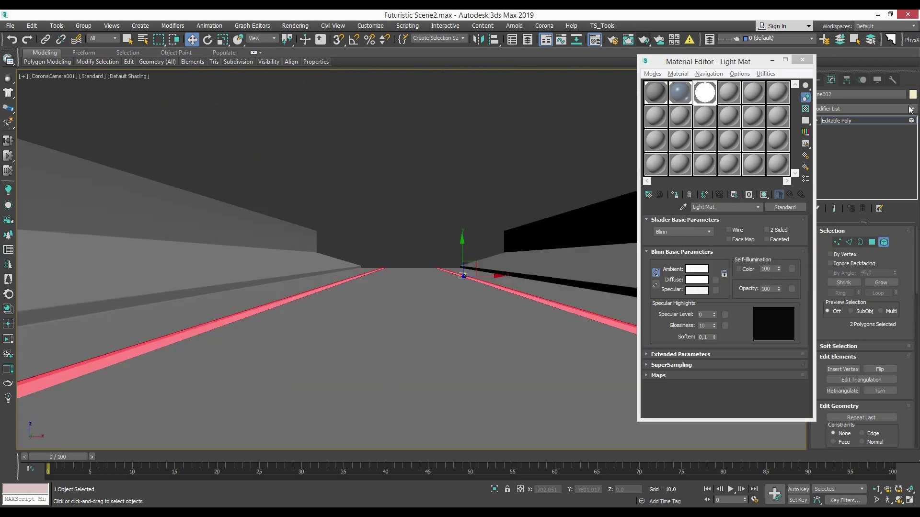
pyautogui.click(891, 120)
pyautogui.press('m')
pyautogui.click(531, 168)
# Add an Edit Poly modifier to the new plane and raise its face slightly
pyautogui.press('F3')
pyautogui.click(416, 287)
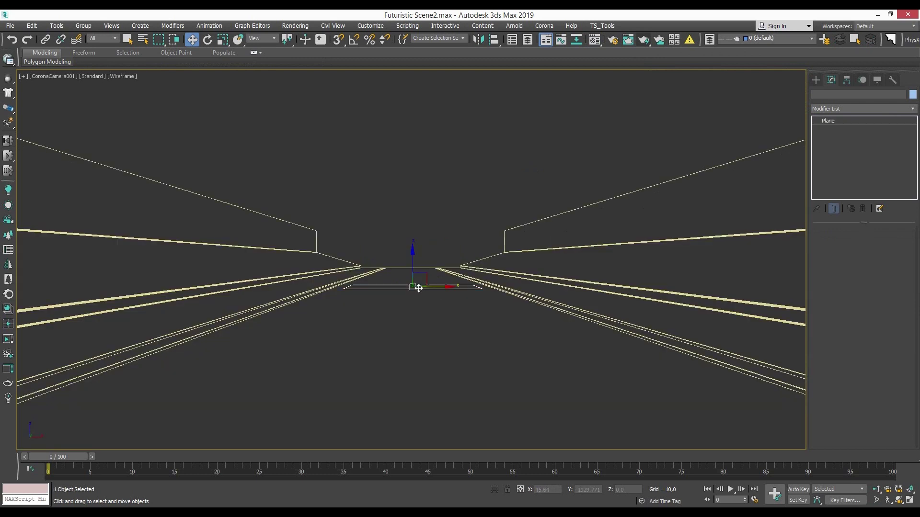
pyautogui.press('F3')
pyautogui.press('p')
pyautogui.click(843, 109)
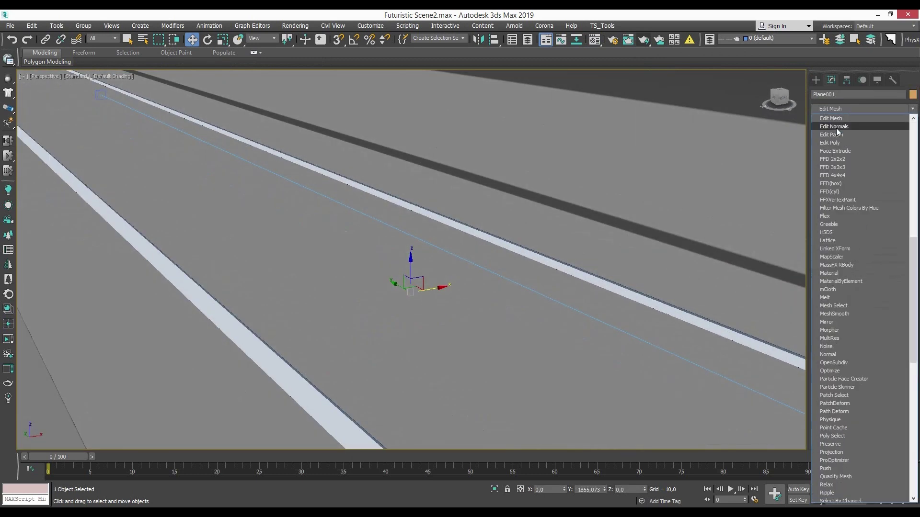
pyautogui.click(836, 127)
pyautogui.press('4')
pyautogui.click(413, 314)
pyautogui.press('F3')
pyautogui.press('F3')
pyautogui.scroll(-2, 850, 408)
pyautogui.moveTo(427, 279); pyautogui.dragTo(397, 283)
pyautogui.keyDown('alt'); pyautogui.moveTo(396, 283); pyautogui.dragTo(403, 292, button='middle'); pyautogui.keyUp('alt')
pyautogui.moveTo(403, 292); pyautogui.dragTo(432, 350)
pyautogui.moveTo(432, 356)
pyautogui.keyDown('alt'); pyautogui.mouseDown(button='middle')
pyautogui.moveTo(435, 339)
pyautogui.moveTo(429, 345)
pyautogui.mouseUp(button='middle'); pyautogui.keyUp('alt')
# Chamfer the plate's corner edge ring with 30 segments for smoothly rounded corners
pyautogui.press('2')
pyautogui.press('F4')
pyautogui.scroll(5, 516, 291)
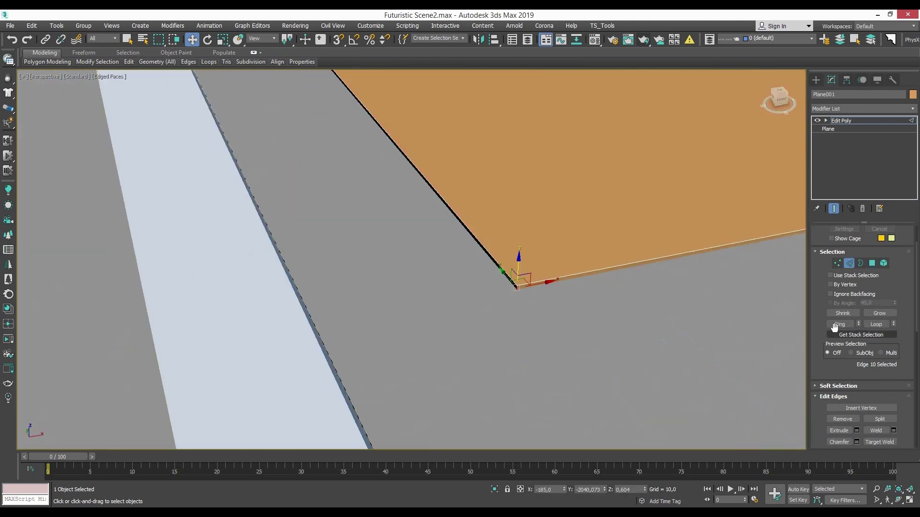
pyautogui.click(834, 328)
pyautogui.moveTo(453, 236); pyautogui.dragTo(415, 274, button='middle')
pyautogui.hotkey('ctrl', 'shift', 'c')
pyautogui.scroll(-5, 452, 211)
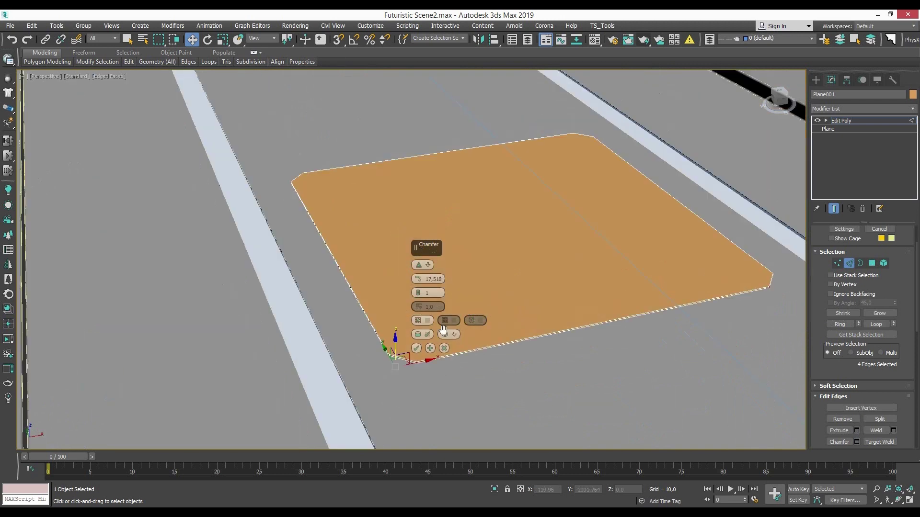
pyautogui.moveTo(452, 210); pyautogui.dragTo(467, 128)
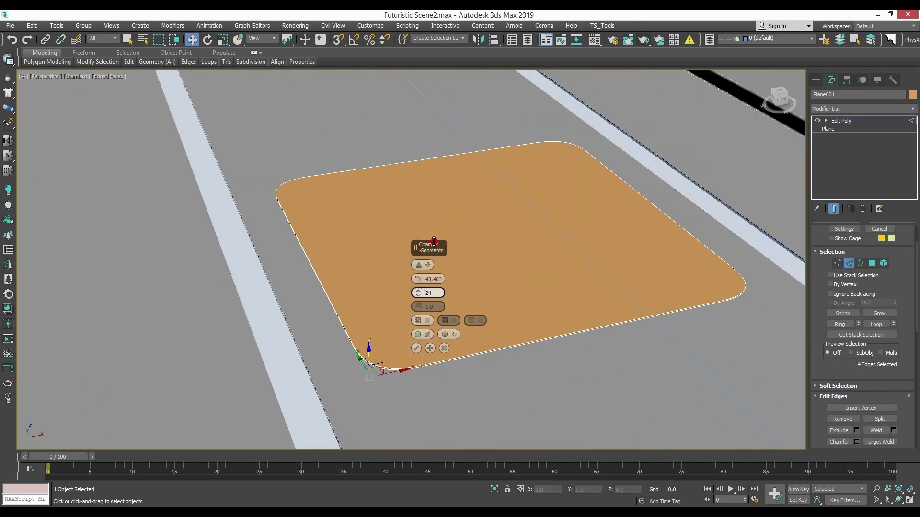
pyautogui.moveTo(434, 241); pyautogui.dragTo(470, 309)
pyautogui.press('c')
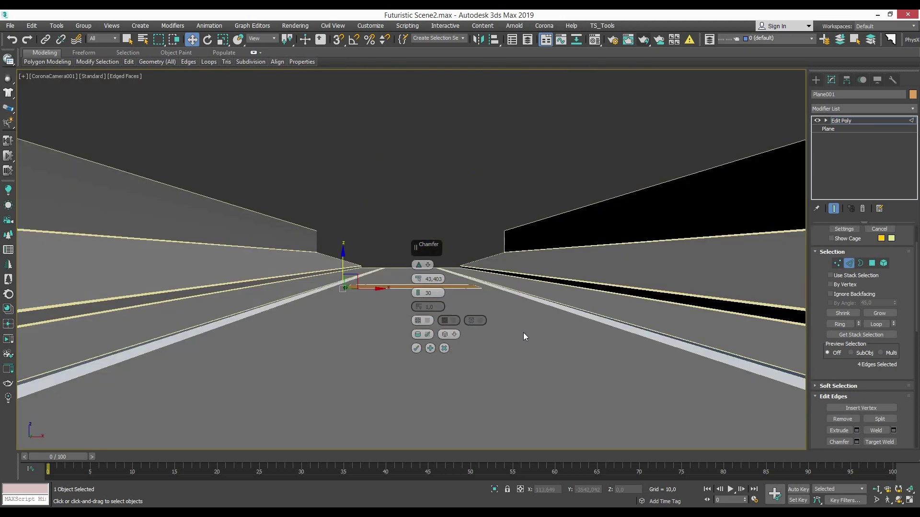
pyautogui.click(416, 348)
pyautogui.press('p')
pyautogui.moveTo(470, 307)
pyautogui.mouseDown(button='middle')
pyautogui.moveTo(415, 327)
pyautogui.moveTo(463, 334)
pyautogui.moveTo(438, 338)
pyautogui.moveTo(487, 353)
pyautogui.moveTo(439, 330)
pyautogui.mouseUp(button='middle')
# Select the plate's top polygon and inset it from its edges
pyautogui.press('4')
pyautogui.click(438, 339)
pyautogui.rightClick(440, 331)
pyautogui.click(453, 357)
pyautogui.scroll(3, 380, 323)
pyautogui.moveTo(470, 361)
pyautogui.keyDown('alt'); pyautogui.mouseDown(button='middle')
pyautogui.moveTo(380, 323)
pyautogui.moveTo(465, 273)
pyautogui.moveTo(621, 337)
pyautogui.mouseUp(button='middle'); pyautogui.keyUp('alt')
pyautogui.press('w')
pyautogui.hotkey('shift', 'i')
pyautogui.moveTo(620, 337); pyautogui.dragTo(580, 354)
pyautogui.press('F4')
# Move the inset face upward to raise a box from the plate's centre
pyautogui.scroll(5, 596, 350)
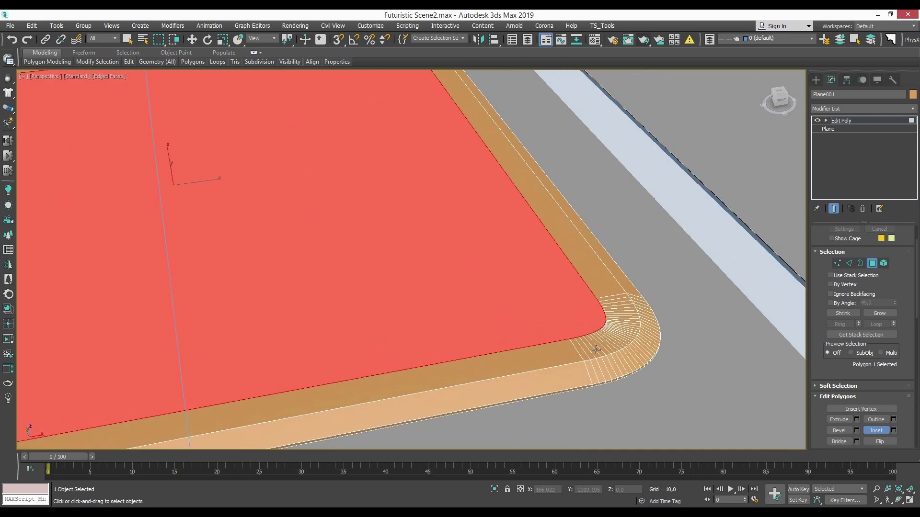
pyautogui.scroll(-5, 596, 349)
pyautogui.press('w')
pyautogui.moveTo(424, 312); pyautogui.dragTo(424, 297)
pyautogui.moveTo(424, 297)
pyautogui.keyDown('alt'); pyautogui.mouseDown(button='middle')
pyautogui.moveTo(499, 246)
pyautogui.moveTo(463, 263)
pyautogui.mouseUp(button='middle'); pyautogui.keyUp('alt')
# Scale the stand's base plate wider
pyautogui.press('c')
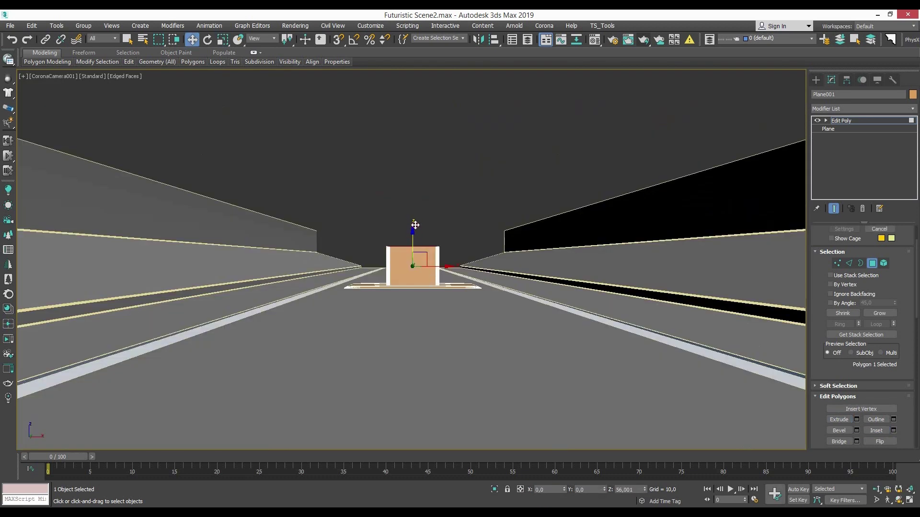
pyautogui.press('p')
pyautogui.keyDown('alt'); pyautogui.moveTo(426, 233); pyautogui.dragTo(503, 254, button='middle'); pyautogui.keyUp('alt')
pyautogui.rightClick(503, 255)
pyautogui.click(528, 293)
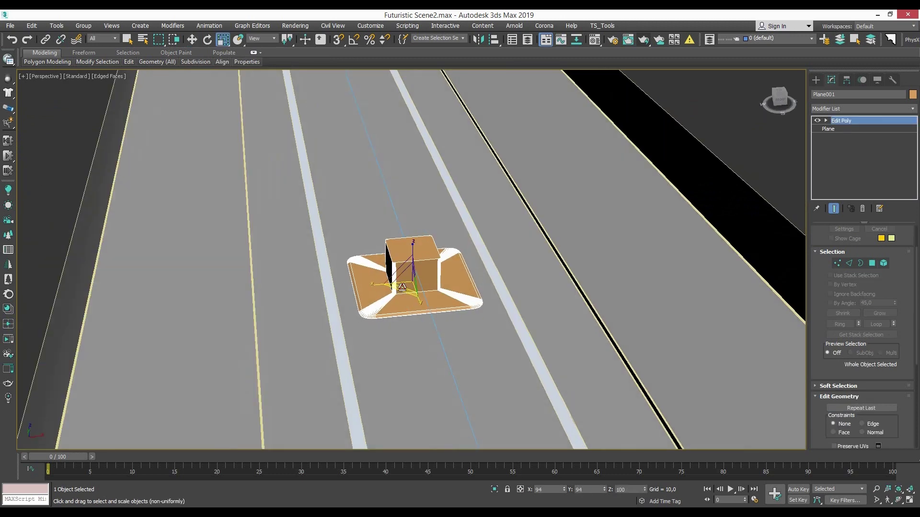
pyautogui.scroll(-5, 528, 294)
pyautogui.press('c')
pyautogui.press('w')
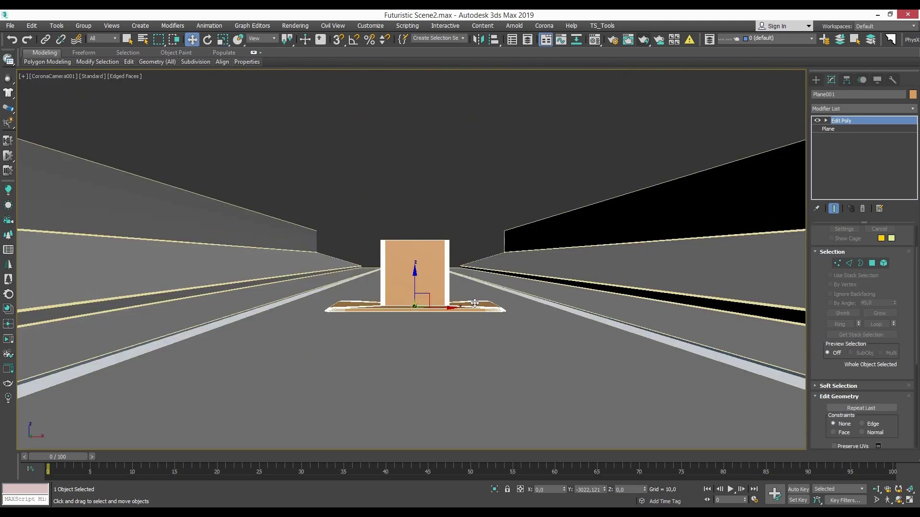
# Raise Line002's top wall edges, fine-tuning the height in the Move Transform Type-In
pyautogui.click(564, 234)
pyautogui.press('2')
pyautogui.moveTo(592, 178); pyautogui.dragTo(612, 49)
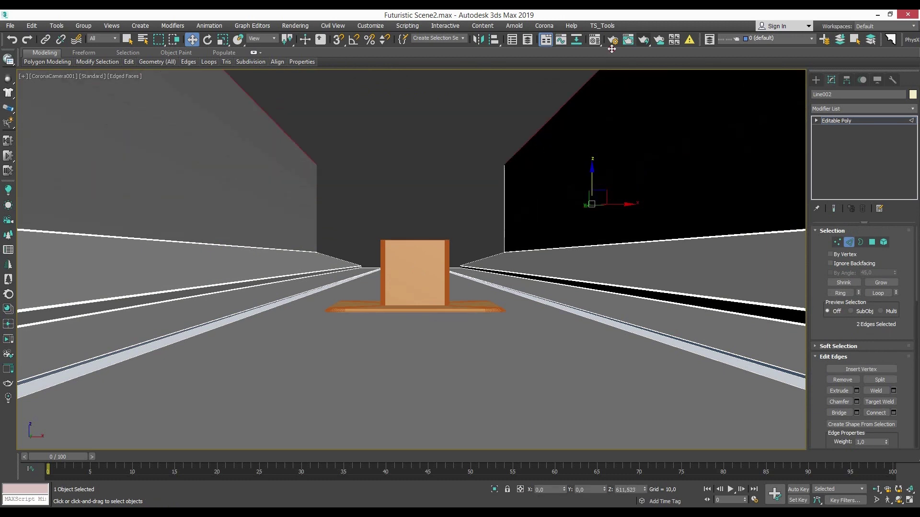
pyautogui.rightClick(653, 326)
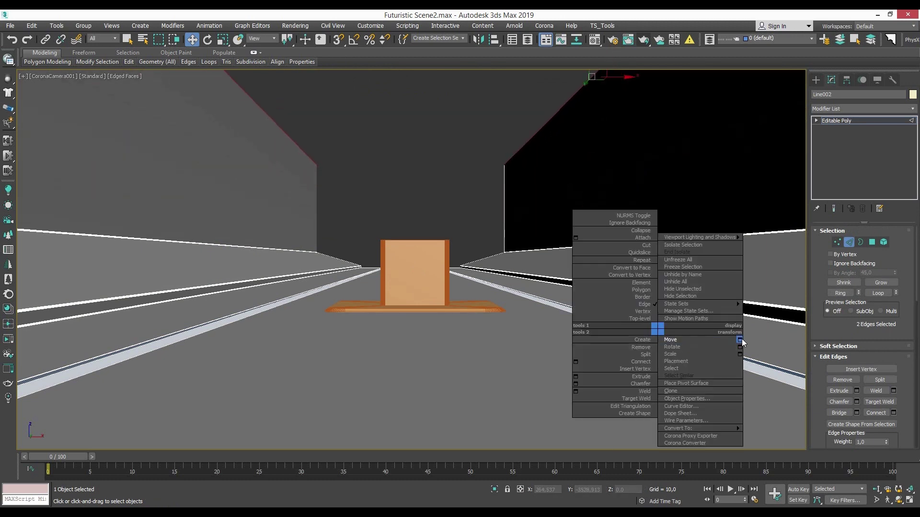
pyautogui.click(734, 336)
pyautogui.moveTo(822, 279); pyautogui.dragTo(822, 297)
pyautogui.click(832, 238)
pyautogui.click(836, 120)
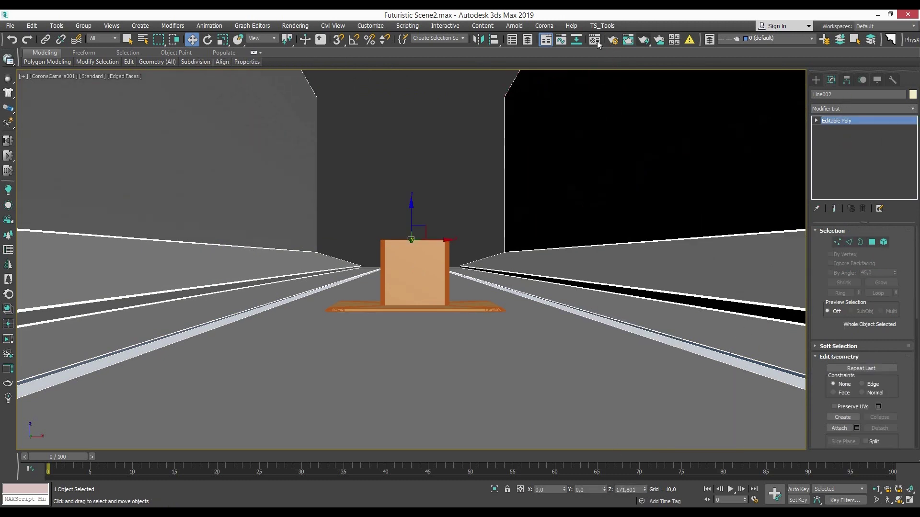
# Check the 1920×1080 HDTV output size presets in Render Setup
pyautogui.click(613, 39)
pyautogui.scroll(-3, 546, 239)
pyautogui.click(502, 203)
# Close Render Setup and turn on Show Safe Frames for the camera viewport
pyautogui.click(489, 323)
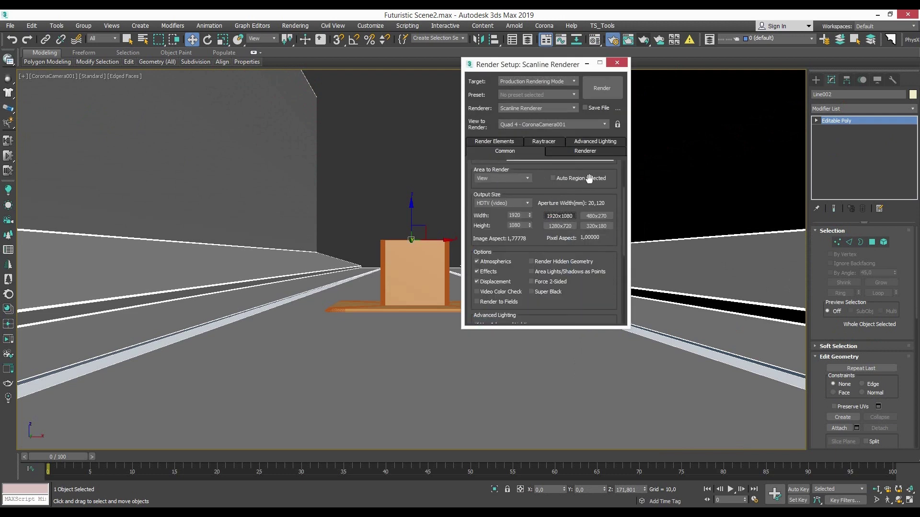
pyautogui.click(617, 62)
pyautogui.click(71, 78)
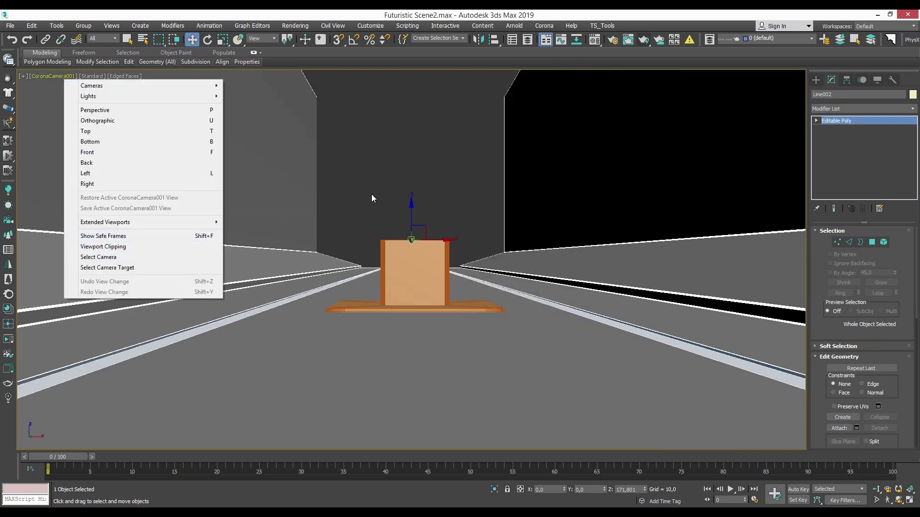
pyautogui.click(371, 197)
# Move Line002's two top wall edges down -504.929 in Z
pyautogui.hotkey('shift', 'f')
pyautogui.click(586, 344)
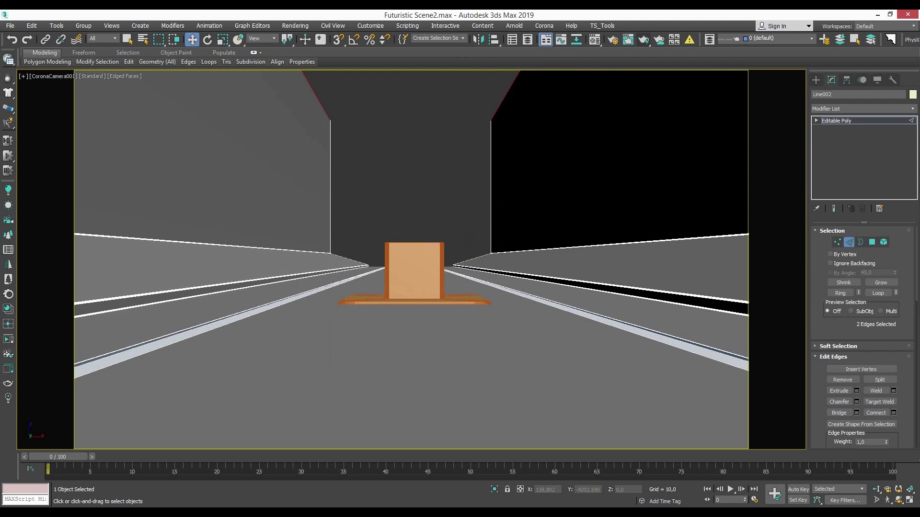
pyautogui.press('F12')
pyautogui.moveTo(822, 281); pyautogui.dragTo(821, 368)
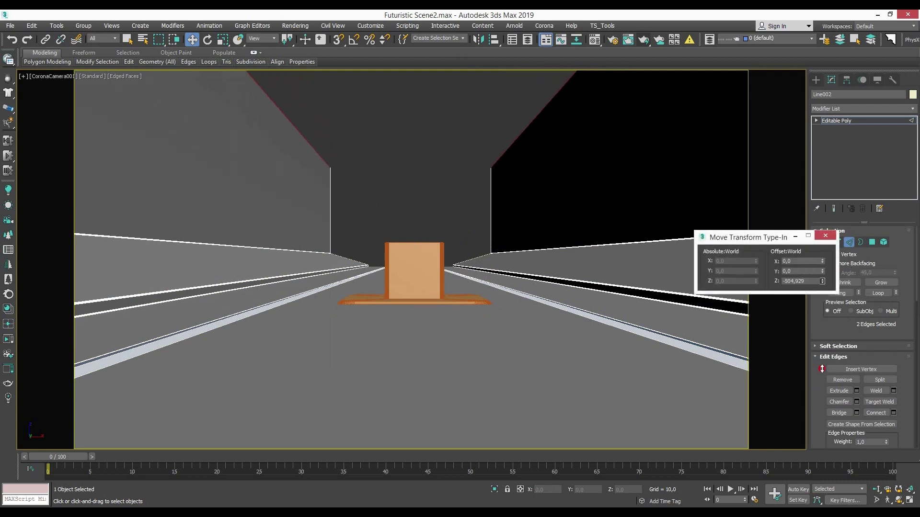
pyautogui.press('F12')
# Nudge the stand plate's bottom vertices slightly downward in front view
pyautogui.click(430, 266)
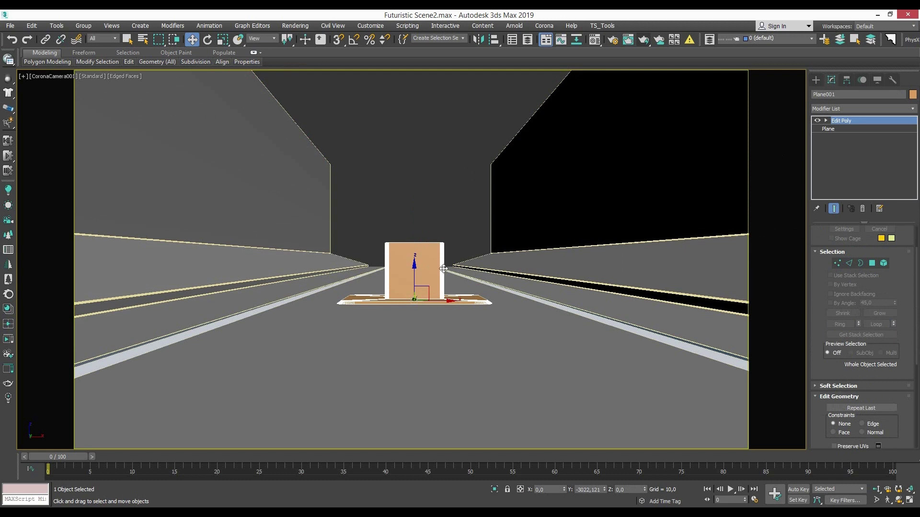
pyautogui.press('f')
pyautogui.scroll(-3, 384, 297)
pyautogui.press('1')
pyautogui.scroll(3, 350, 350)
pyautogui.scroll(-2, 307, 354)
pyautogui.moveTo(678, 386); pyautogui.dragTo(86, 346)
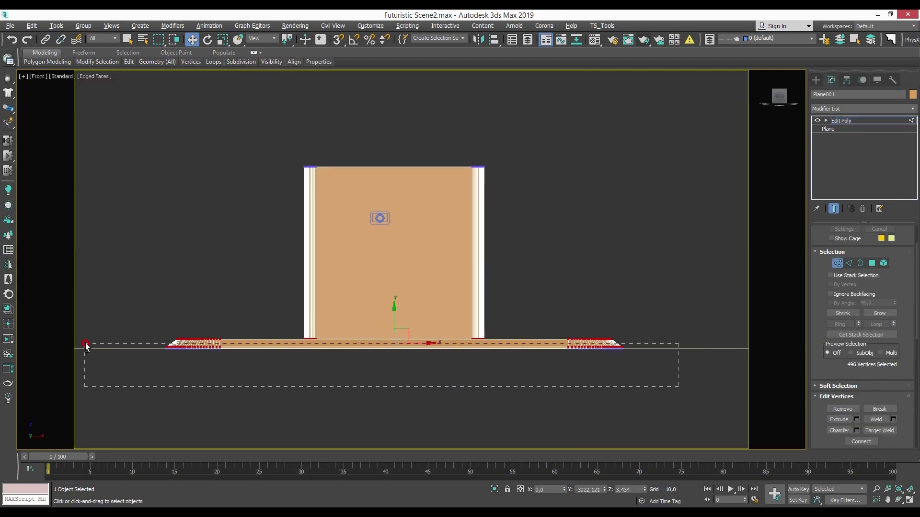
pyautogui.moveTo(396, 314); pyautogui.dragTo(395, 317)
pyautogui.moveTo(395, 317)
pyautogui.keyDown('alt'); pyautogui.mouseDown(button='middle')
pyautogui.moveTo(531, 240)
pyautogui.moveTo(343, 353)
pyautogui.moveTo(411, 325)
pyautogui.moveTo(424, 280)
pyautogui.mouseUp(button='middle'); pyautogui.keyUp('alt')
pyautogui.press('1')
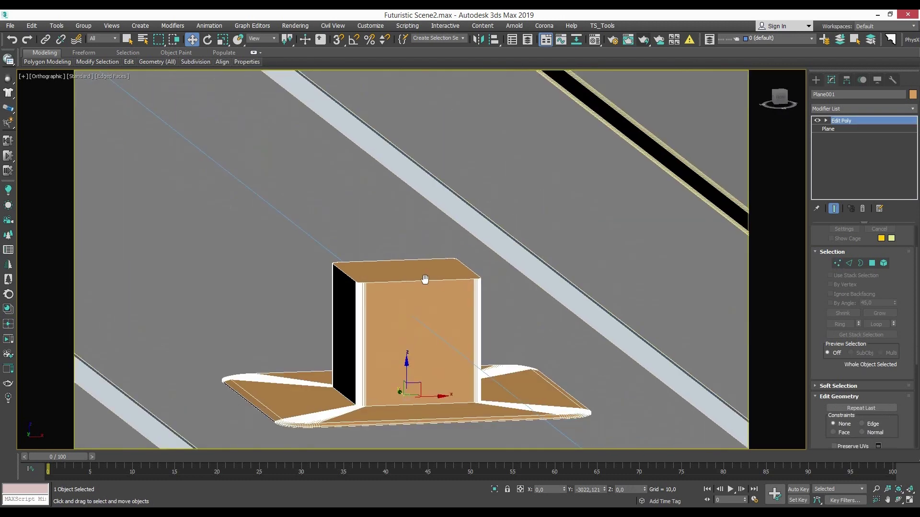
# Raise CoronaCamera001's target to Z 350,002 so the stand sits lower in frame
pyautogui.press('c')
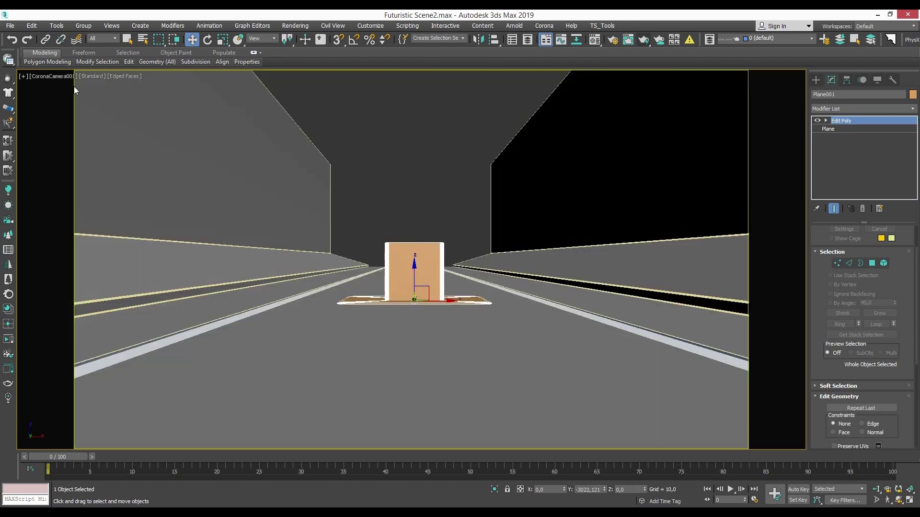
pyautogui.click(53, 75)
pyautogui.click(119, 276)
pyautogui.moveTo(411, 240); pyautogui.dragTo(458, 234)
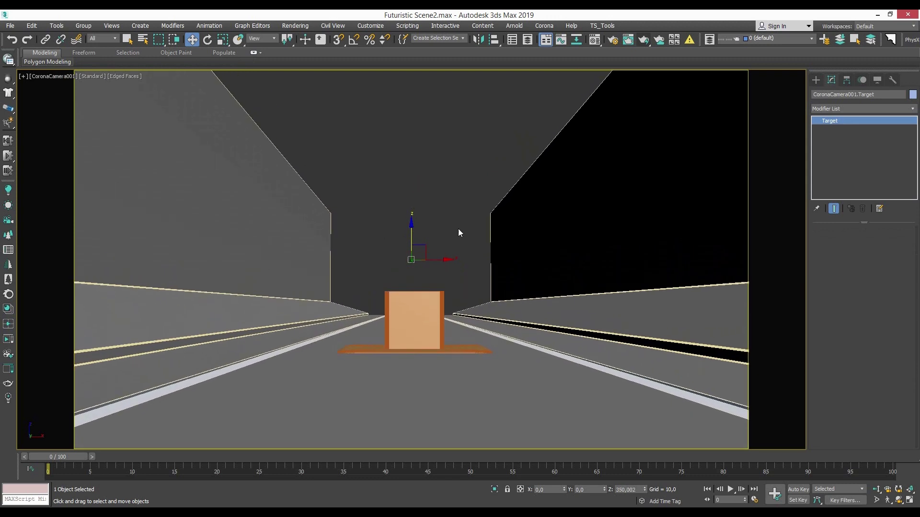
# Enable Automatic vertical tilt under Tilt & Shift on CoronaCamera001
pyautogui.click(53, 75)
pyautogui.click(100, 254)
pyautogui.scroll(-5, 815, 362)
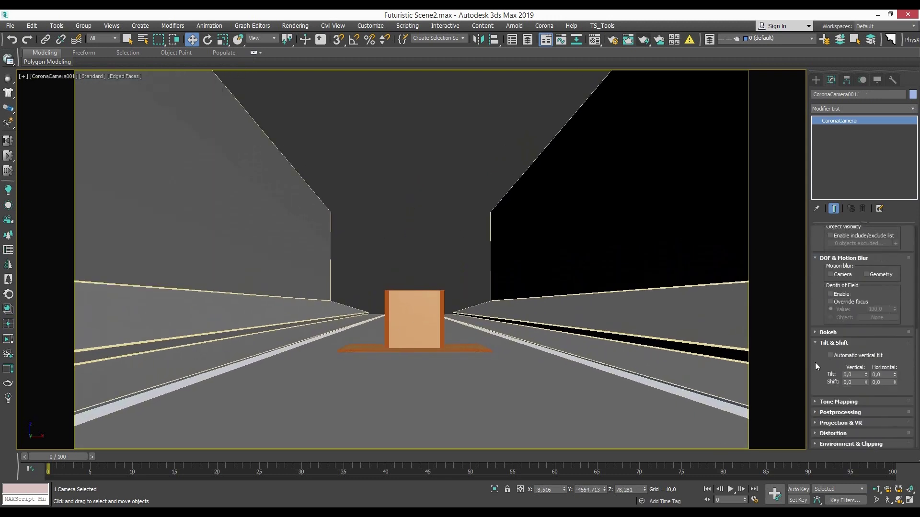
pyautogui.click(611, 292)
pyautogui.hotkey('ctrl', 'z')
pyautogui.scroll(-2, 841, 356)
pyautogui.scroll(-5, 841, 357)
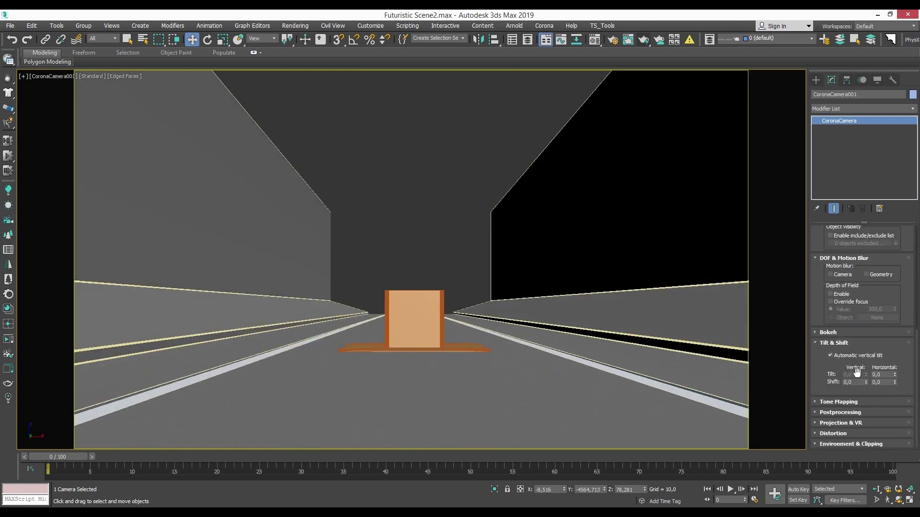
# Select Plane001 and open the Material Editor showing Light Mat
pyautogui.click(459, 353)
pyautogui.press('F4')
pyautogui.press('m')
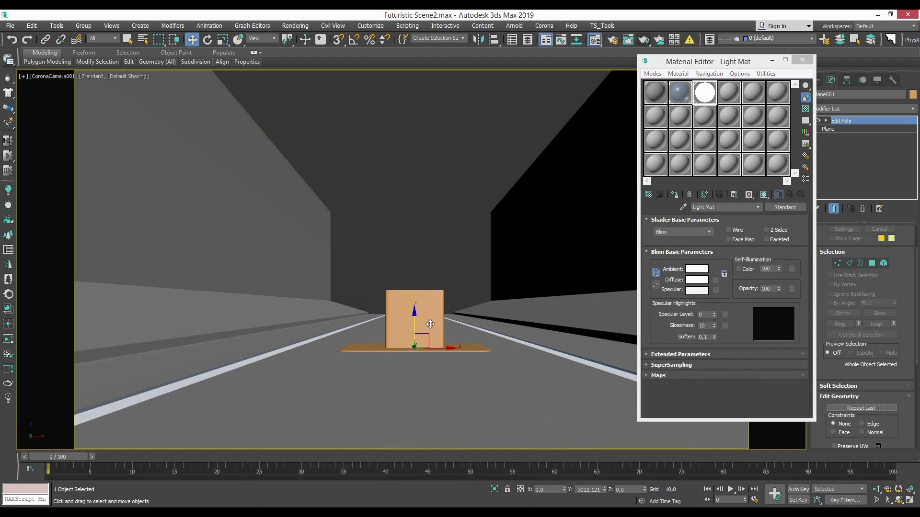
# Select the plate's rim faces in the perspective view
pyautogui.press('p')
pyautogui.keyDown('alt'); pyautogui.moveTo(432, 301); pyautogui.dragTo(431, 335, button='middle'); pyautogui.keyUp('alt')
pyautogui.scroll(5, 316, 397)
pyautogui.press('F4')
pyautogui.press('4')
pyautogui.click(316, 397)
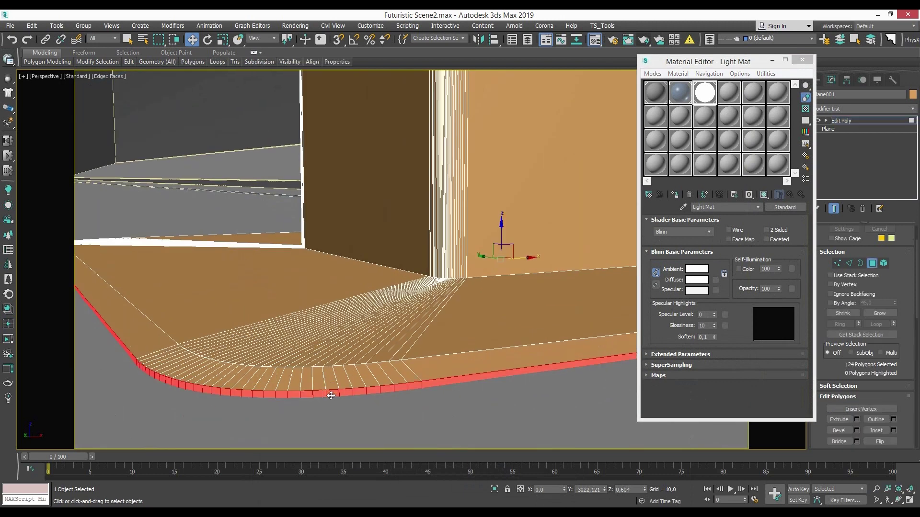
pyautogui.press('4')
# Select the plate's whole open border, viewed from underneath
pyautogui.keyDown('alt'); pyautogui.moveTo(501, 248); pyautogui.dragTo(405, 345, button='middle'); pyautogui.keyUp('alt')
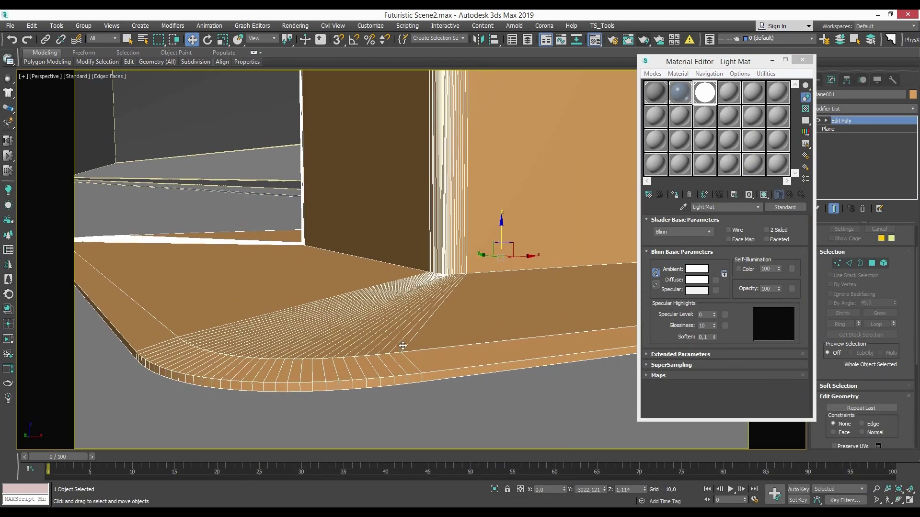
pyautogui.scroll(-5, 405, 345)
pyautogui.press('f')
pyautogui.press('F3')
pyautogui.scroll(5, 163, 338)
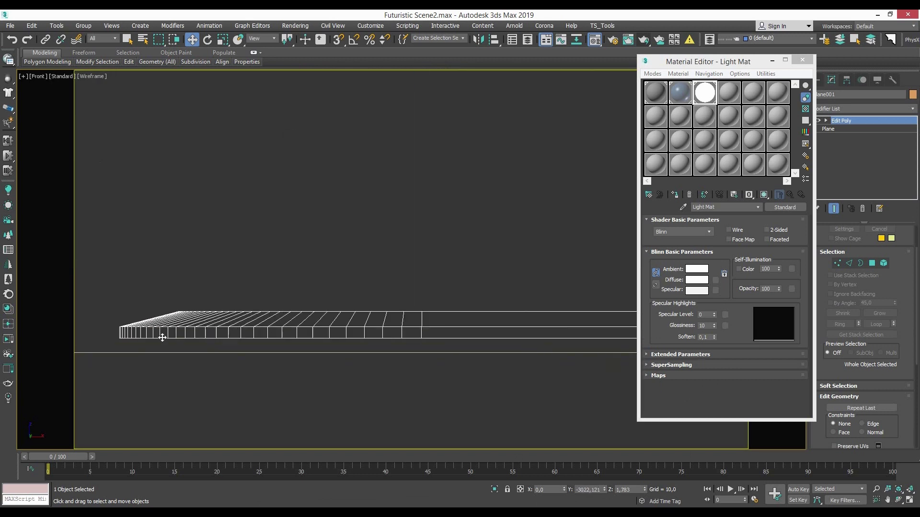
pyautogui.scroll(-5, 171, 344)
pyautogui.press('4')
pyautogui.keyDown('alt'); pyautogui.moveTo(301, 349); pyautogui.dragTo(296, 257, button='middle'); pyautogui.keyUp('alt')
pyautogui.press('F3')
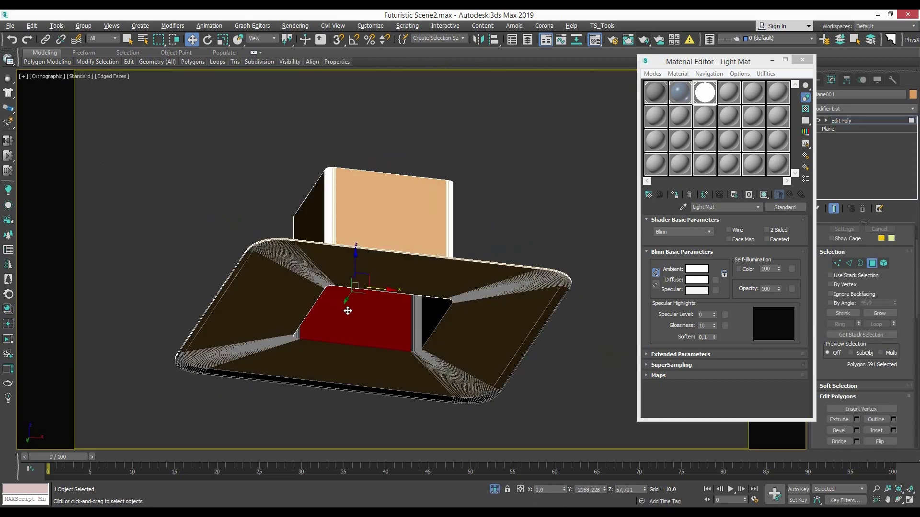
pyautogui.press('3')
pyautogui.click(551, 313)
# Extrude the plate's border edges downward
pyautogui.scroll(5, 268, 287)
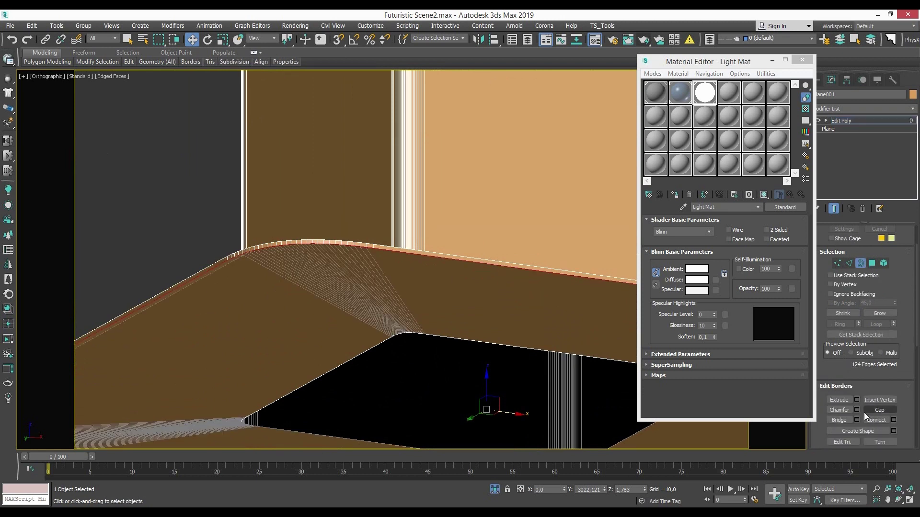
pyautogui.scroll(-3, 492, 286)
pyautogui.keyDown('alt'); pyautogui.moveTo(492, 286); pyautogui.dragTo(419, 269, button='middle'); pyautogui.keyUp('alt')
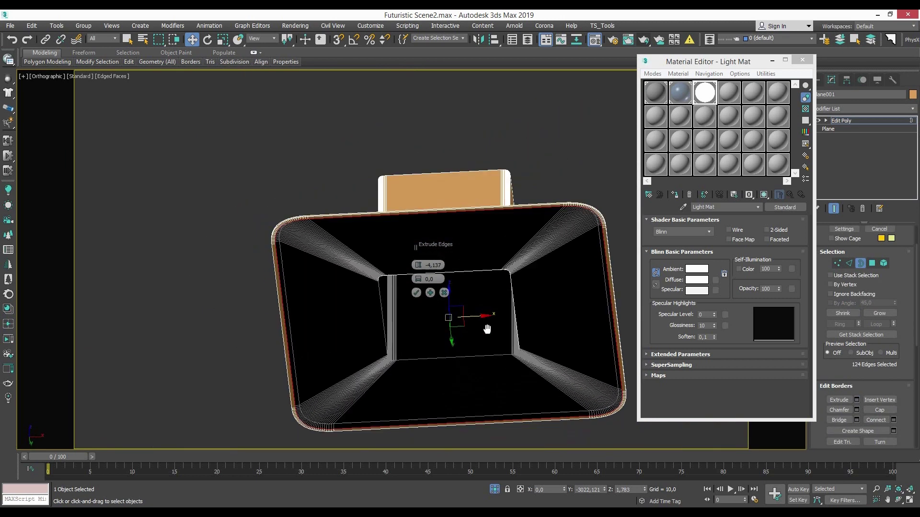
pyautogui.moveTo(418, 268); pyautogui.dragTo(419, 266)
pyautogui.click(416, 293)
# Collapse the stand's modifier stack into a single editable mesh
pyautogui.press('p')
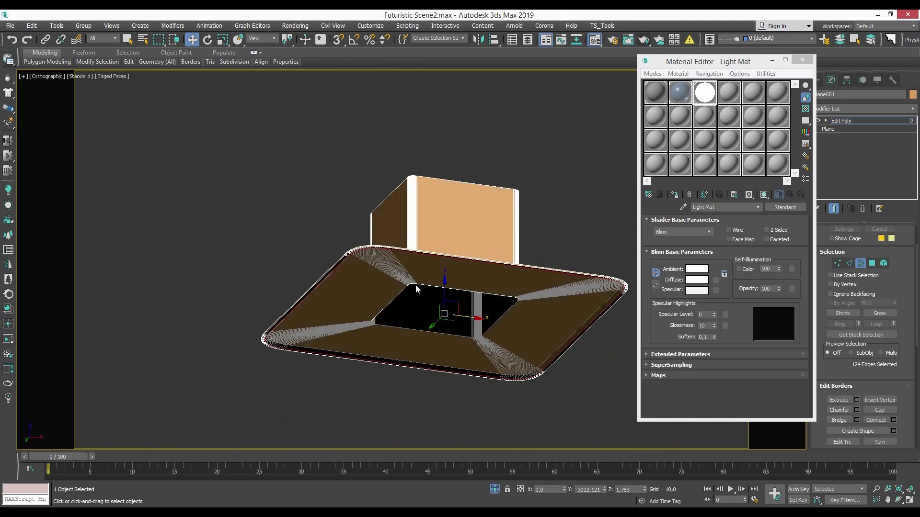
pyautogui.press('f')
pyautogui.scroll(3, 188, 356)
pyautogui.rightClick(404, 271)
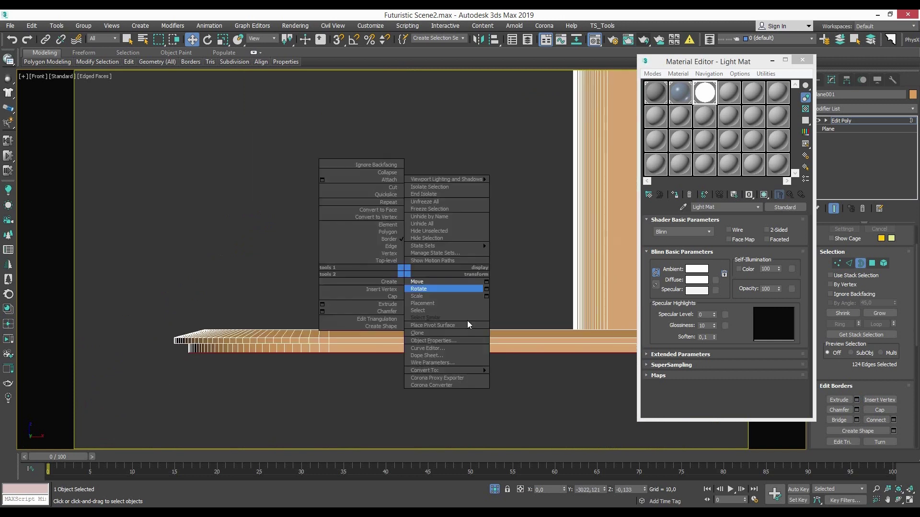
pyautogui.rightClick(847, 119)
pyautogui.click(834, 205)
pyautogui.click(539, 283)
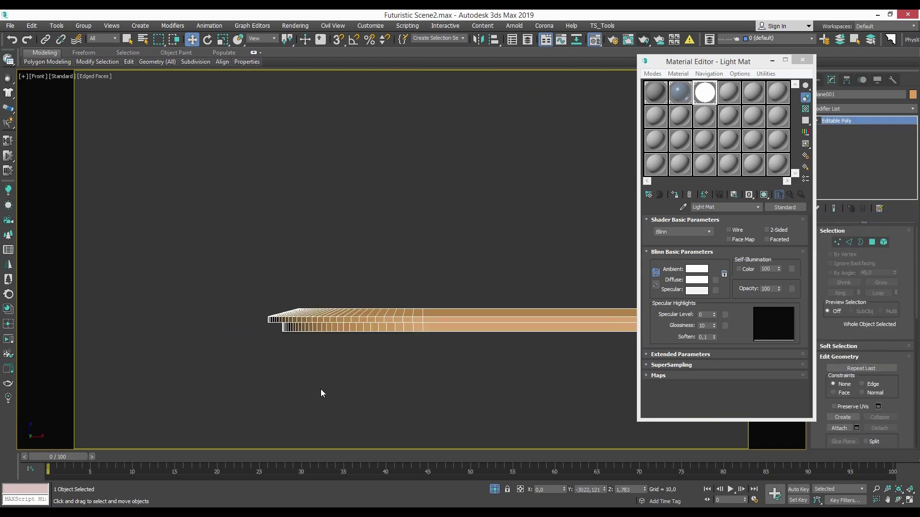
# Select the plate's rim polygons, then leave polygon editing
pyautogui.scroll(2, 320, 389)
pyautogui.click(871, 242)
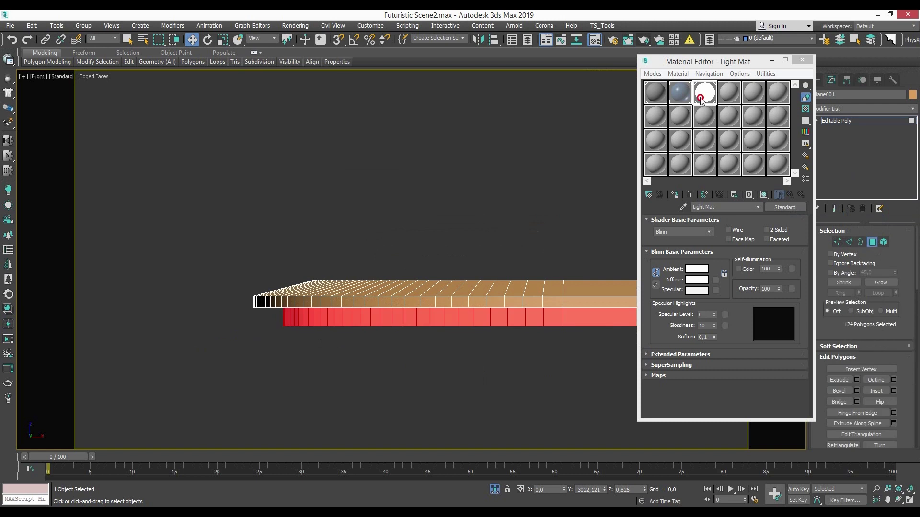
pyautogui.scroll(-3, 454, 258)
pyautogui.press('4')
pyautogui.click(655, 92)
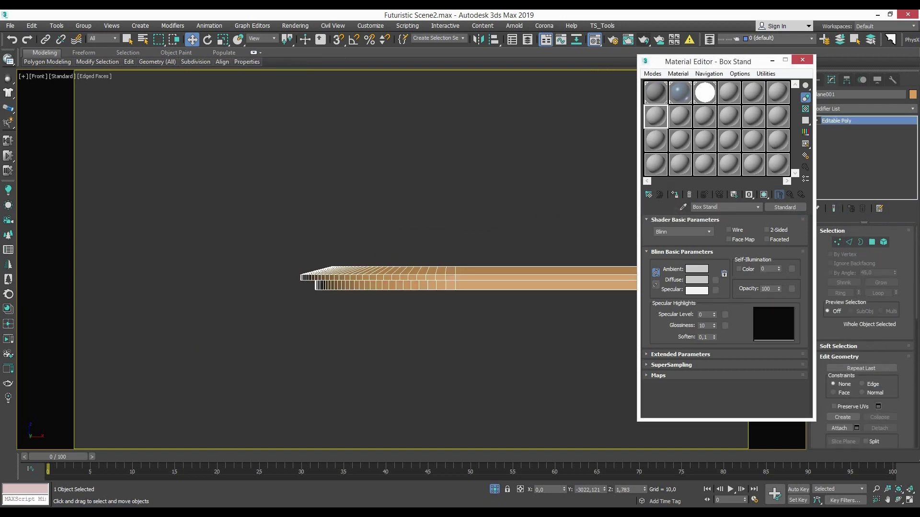
# Set the Box Stand diffuse colour to dark grey RGB 52 and close the Material Editor
pyautogui.click(696, 280)
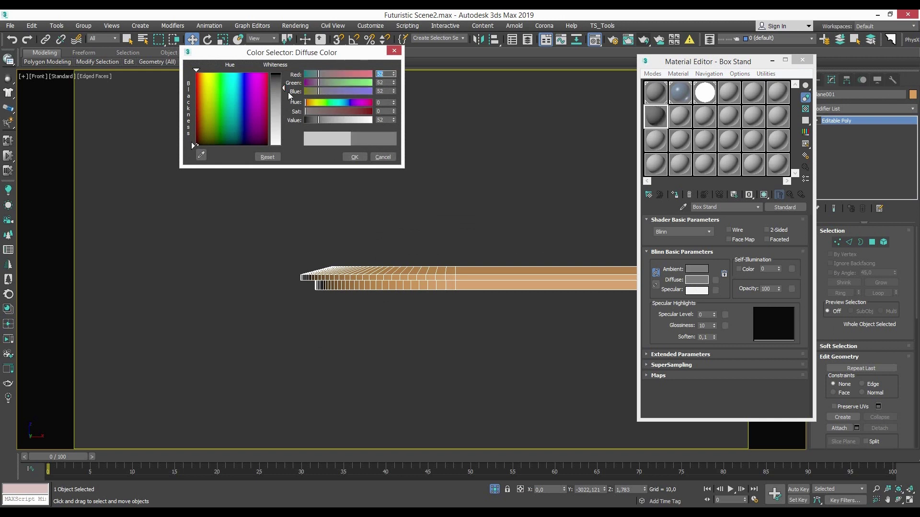
pyautogui.click(354, 157)
pyautogui.click(872, 242)
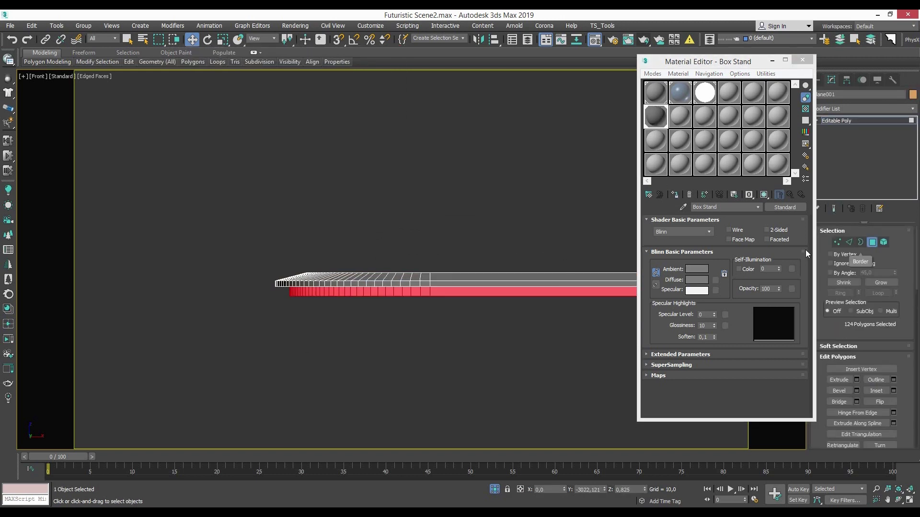
pyautogui.press('4')
pyautogui.press('m')
pyautogui.keyDown('alt'); pyautogui.moveTo(479, 269); pyautogui.dragTo(534, 272, button='middle'); pyautogui.keyUp('alt')
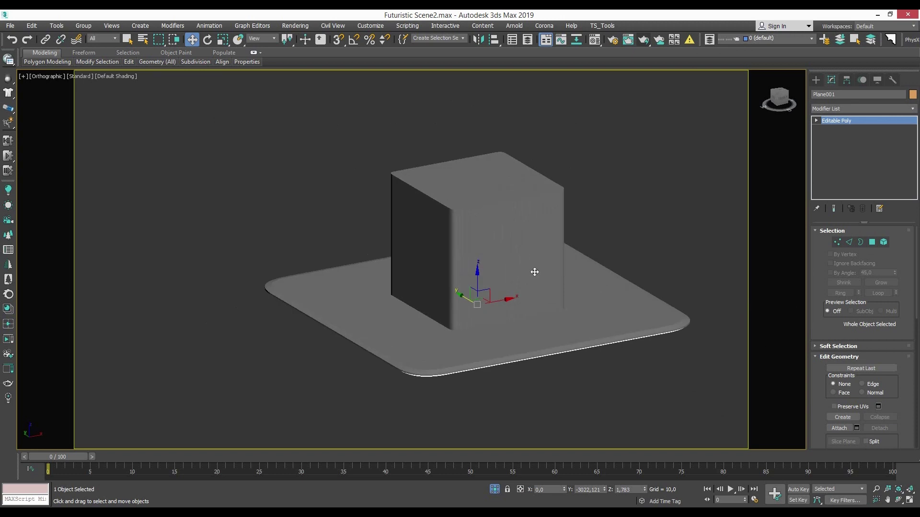
# Detach the box's front face as a separate object, Object001
pyautogui.press('F4')
pyautogui.scroll(3, 499, 230)
pyautogui.scroll(3, 476, 288)
pyautogui.press('4')
pyautogui.click(484, 287)
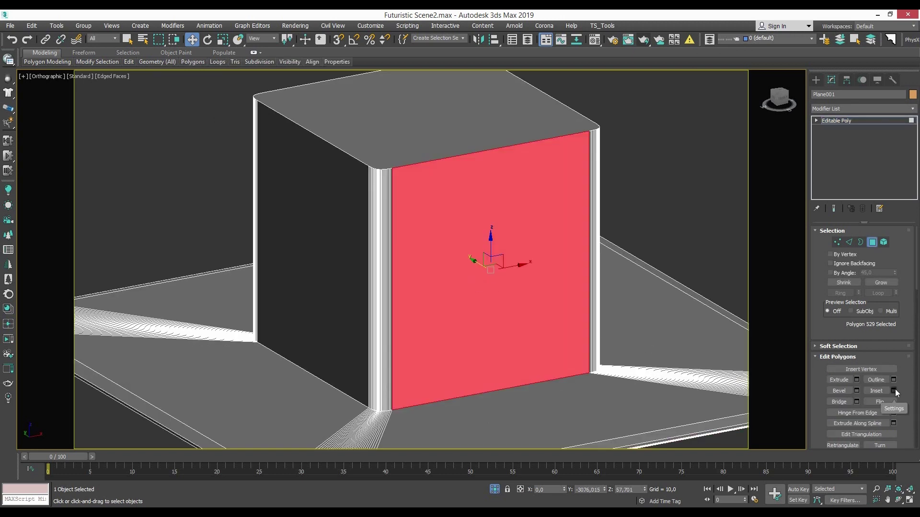
pyautogui.press('4')
pyautogui.moveTo(487, 292)
pyautogui.keyDown('alt'); pyautogui.mouseDown(button='middle')
pyautogui.moveTo(470, 275)
pyautogui.moveTo(517, 281)
pyautogui.moveTo(474, 285)
pyautogui.moveTo(488, 293)
pyautogui.mouseUp(button='middle'); pyautogui.keyUp('alt')
pyautogui.press('4')
pyautogui.scroll(-3, 479, 288)
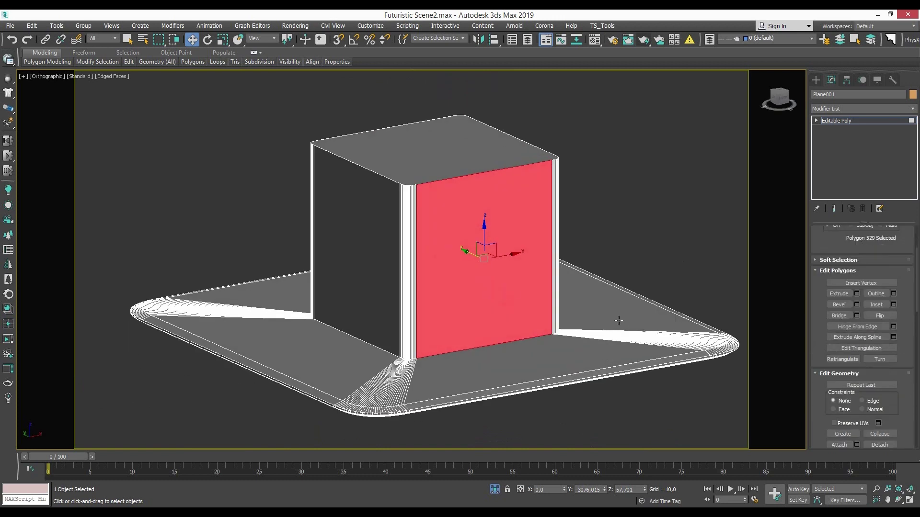
pyautogui.click(884, 445)
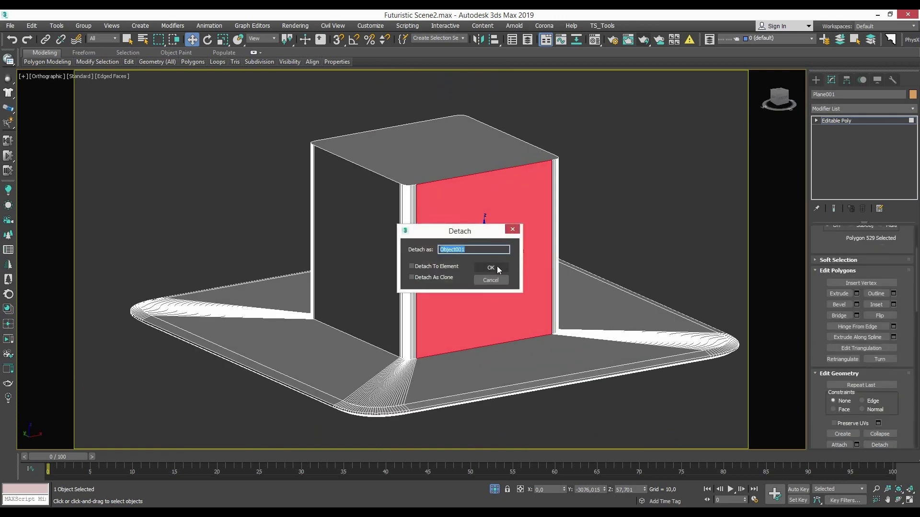
pyautogui.click(493, 272)
# Isolate the panel and connect its side edges with horizontal dividing edges
pyautogui.click(495, 242)
pyautogui.hotkey('alt', 'q')
pyautogui.click(847, 80)
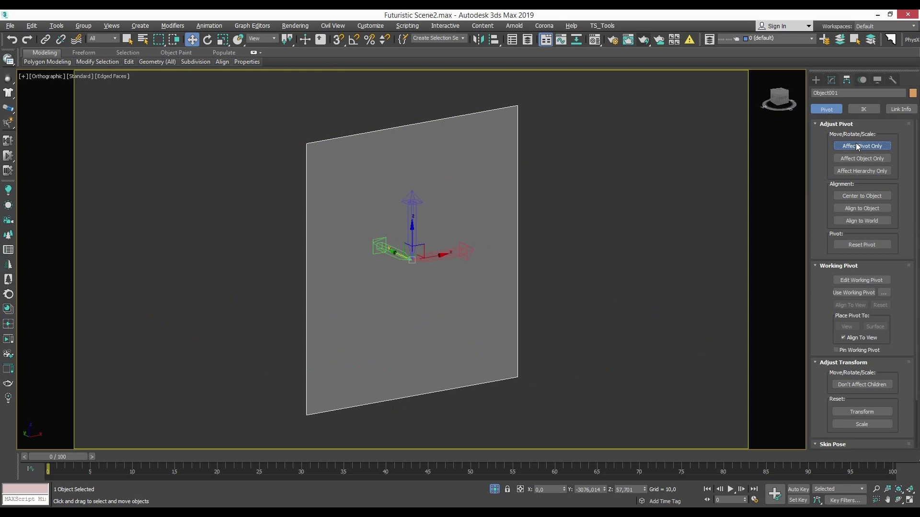
pyautogui.press('f')
pyautogui.click(816, 79)
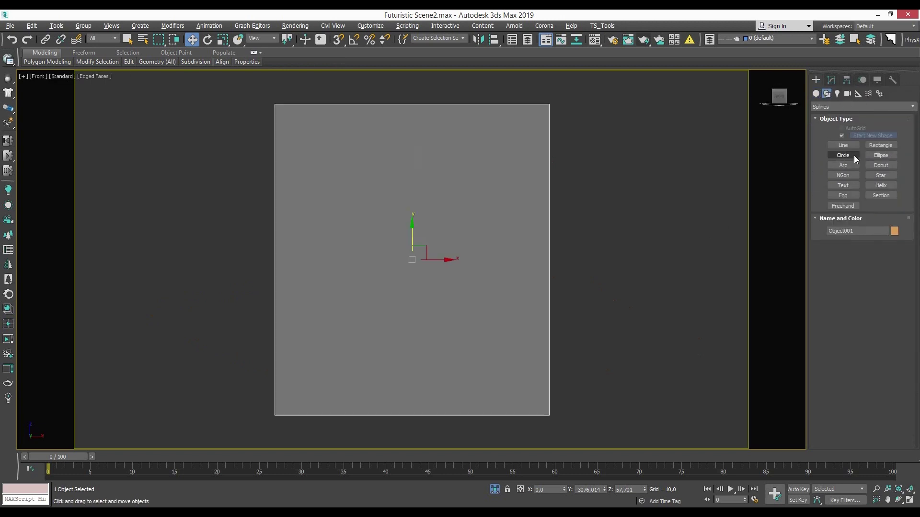
pyautogui.press('2')
pyautogui.hotkey('ctrl', 'shift', 'e')
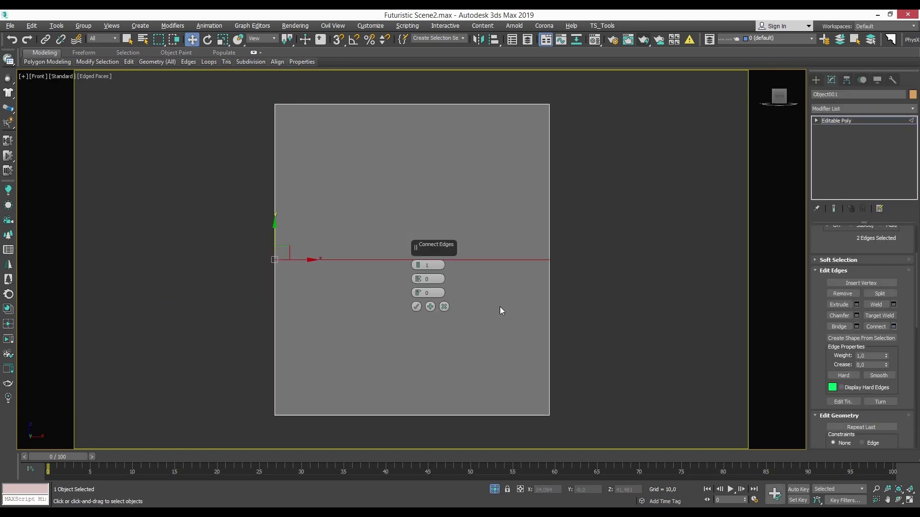
pyautogui.click(415, 306)
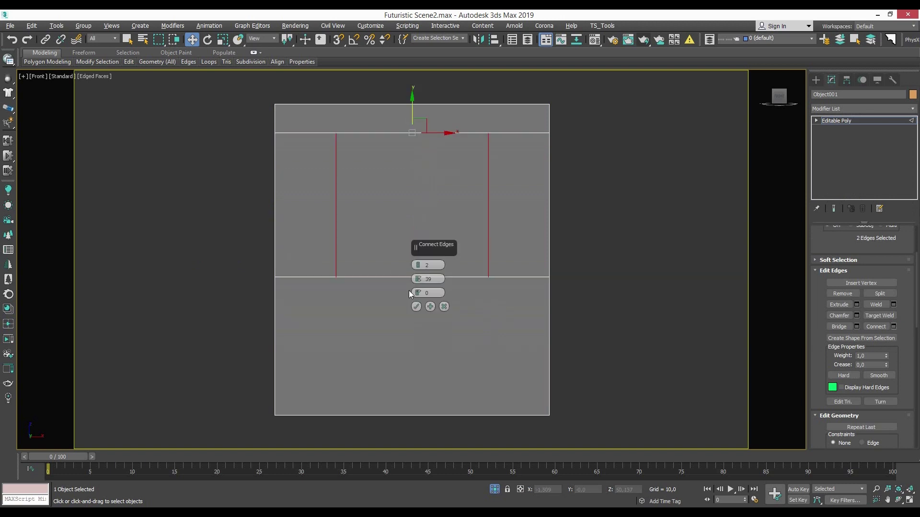
# Create a three-sided cylinder (radius 20.224, height 19.598) on the panel
pyautogui.click(853, 120)
pyautogui.click(842, 157)
pyautogui.moveTo(412, 277); pyautogui.dragTo(479, 277)
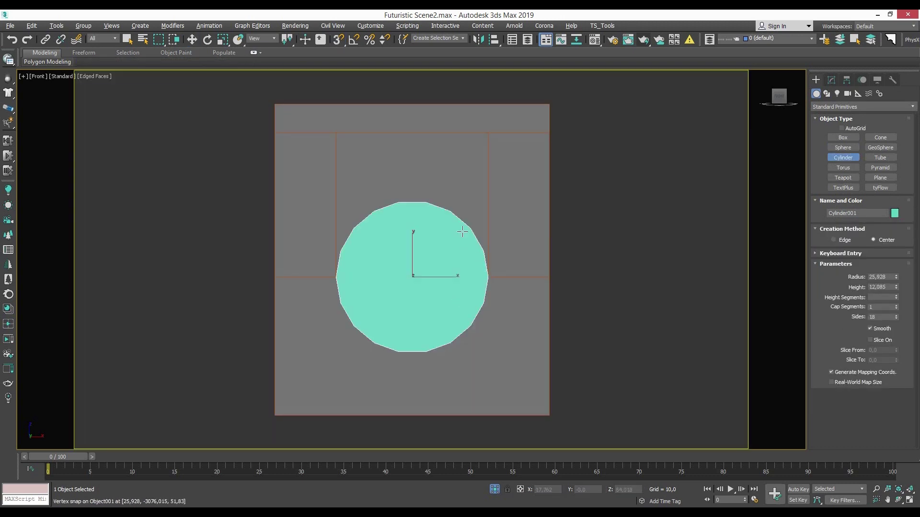
pyautogui.click(463, 231)
pyautogui.keyDown('alt'); pyautogui.moveTo(463, 231); pyautogui.dragTo(542, 259, button='middle'); pyautogui.keyUp('alt')
pyautogui.press('w')
pyautogui.rightClick(895, 288)
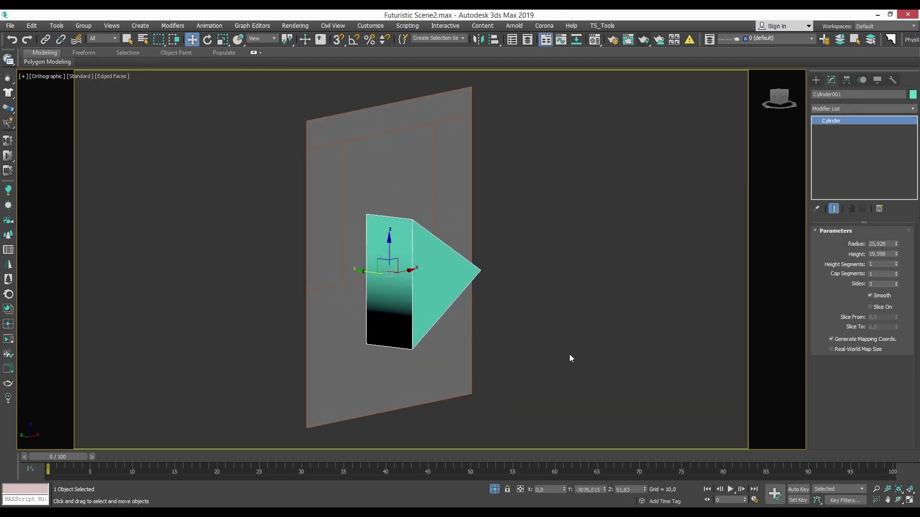
# Rotate the triangular prism 180° to point down and snap it onto the panel's middle
pyautogui.press('f')
pyautogui.scroll(-3, 421, 224)
pyautogui.press('q')
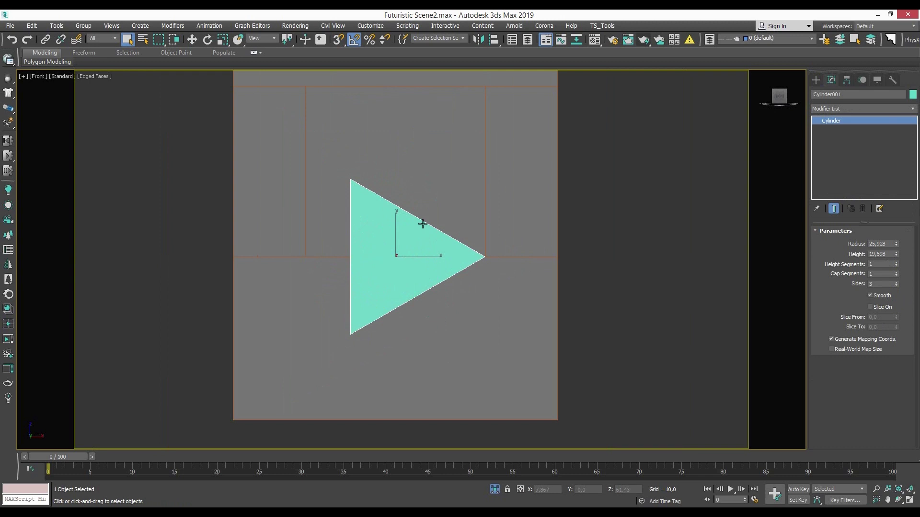
pyautogui.press('e')
pyautogui.moveTo(422, 223); pyautogui.dragTo(450, 268)
pyautogui.scroll(-3, 455, 282)
pyautogui.press('r')
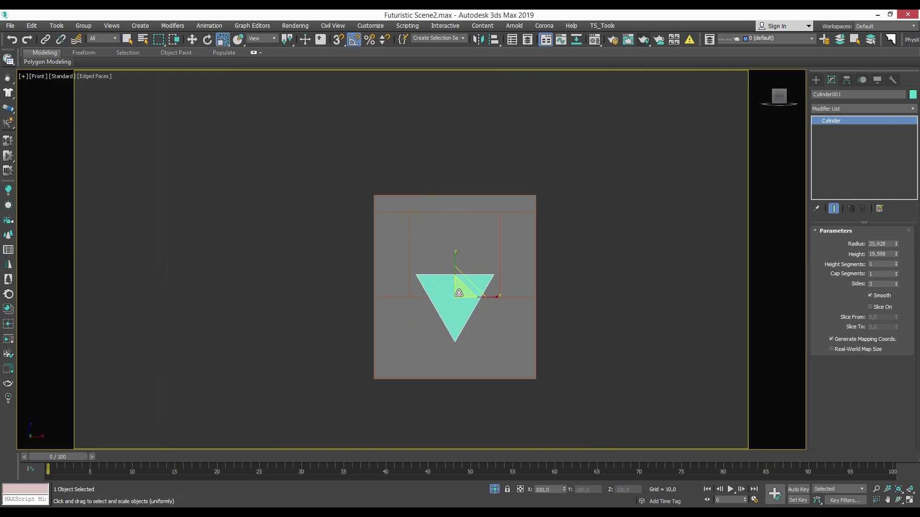
pyautogui.press('w')
pyautogui.press('s')
pyautogui.moveTo(507, 291); pyautogui.dragTo(505, 253)
pyautogui.moveTo(458, 222)
pyautogui.keyDown('alt'); pyautogui.mouseDown(button='middle')
pyautogui.moveTo(471, 269)
pyautogui.moveTo(456, 266)
pyautogui.mouseUp(button='middle'); pyautogui.keyUp('alt')
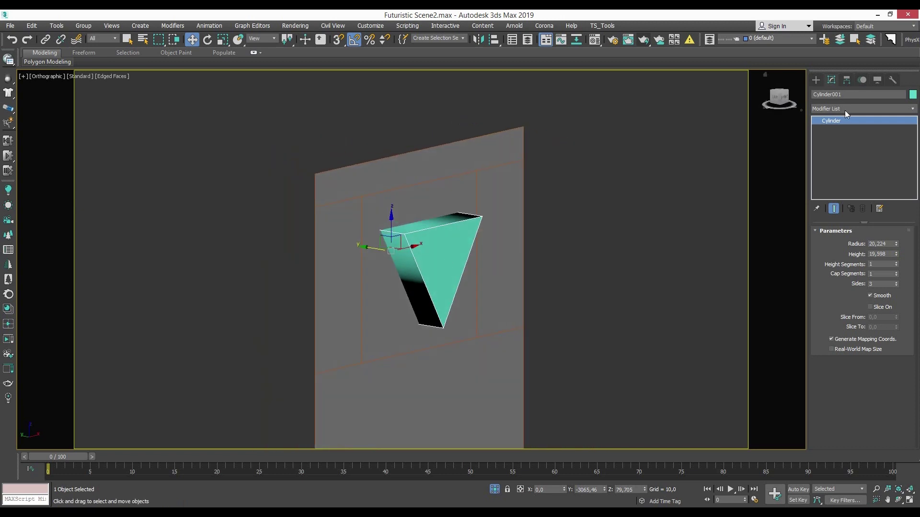
# Add an Edit Poly modifier to the prism and select its edges
pyautogui.click(845, 110)
pyautogui.click(844, 259)
pyautogui.press('2')
pyautogui.click(397, 233)
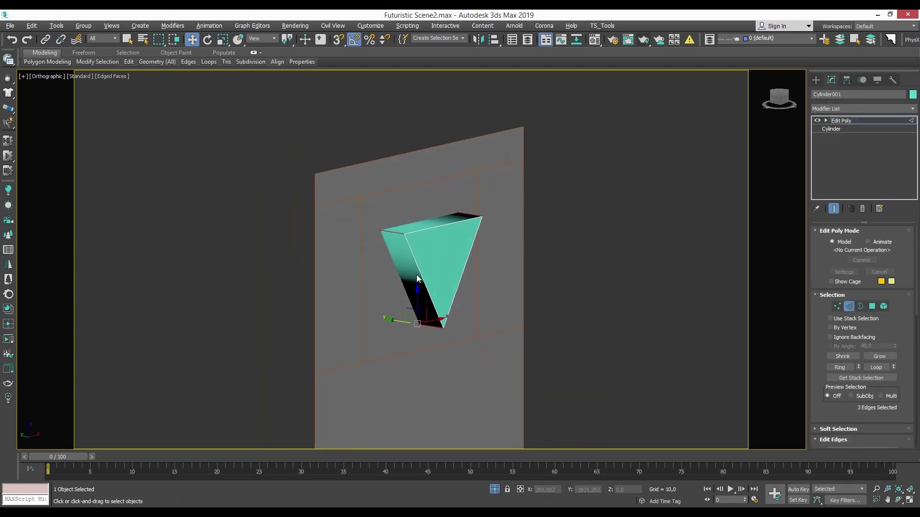
pyautogui.keyDown('alt'); pyautogui.moveTo(418, 279); pyautogui.dragTo(431, 288, button='middle'); pyautogui.keyUp('alt')
pyautogui.scroll(-2, 868, 416)
# Chamfer the prism's edges by about 6.7 with 1 segment
pyautogui.click(856, 442)
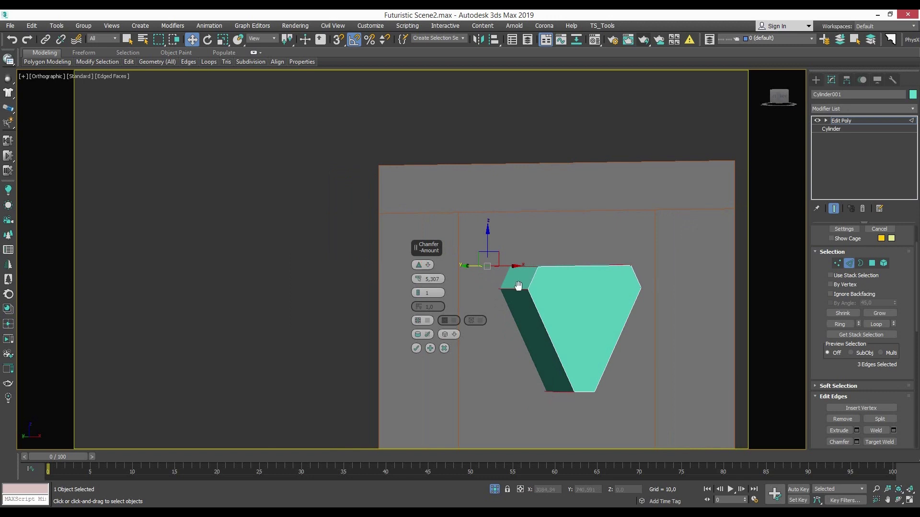
pyautogui.keyDown('alt'); pyautogui.moveTo(518, 286); pyautogui.dragTo(431, 297, button='middle'); pyautogui.keyUp('alt')
pyautogui.moveTo(418, 292); pyautogui.dragTo(421, 282)
pyautogui.moveTo(421, 292)
pyautogui.keyDown('alt'); pyautogui.mouseDown(button='middle')
pyautogui.moveTo(529, 286)
pyautogui.moveTo(553, 260)
pyautogui.moveTo(543, 297)
pyautogui.moveTo(532, 299)
pyautogui.mouseUp(button='middle'); pyautogui.keyUp('alt')
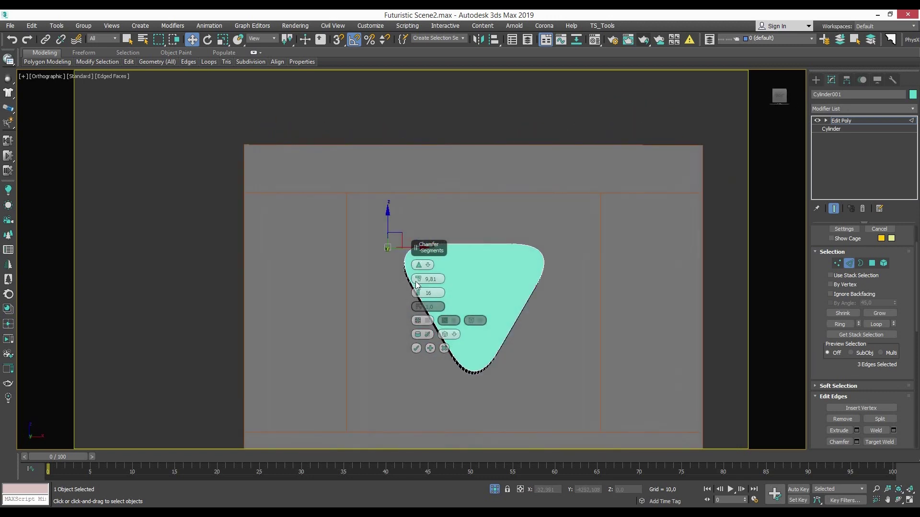
pyautogui.click(416, 348)
# Undo the rounded chamfer and re-chamfer the prism's edges
pyautogui.scroll(-3, 427, 346)
pyautogui.click(840, 120)
pyautogui.press('f')
pyautogui.moveTo(527, 191)
pyautogui.mouseDown(button='middle')
pyautogui.moveTo(470, 287)
pyautogui.moveTo(435, 300)
pyautogui.mouseUp(button='middle')
pyautogui.press('r')
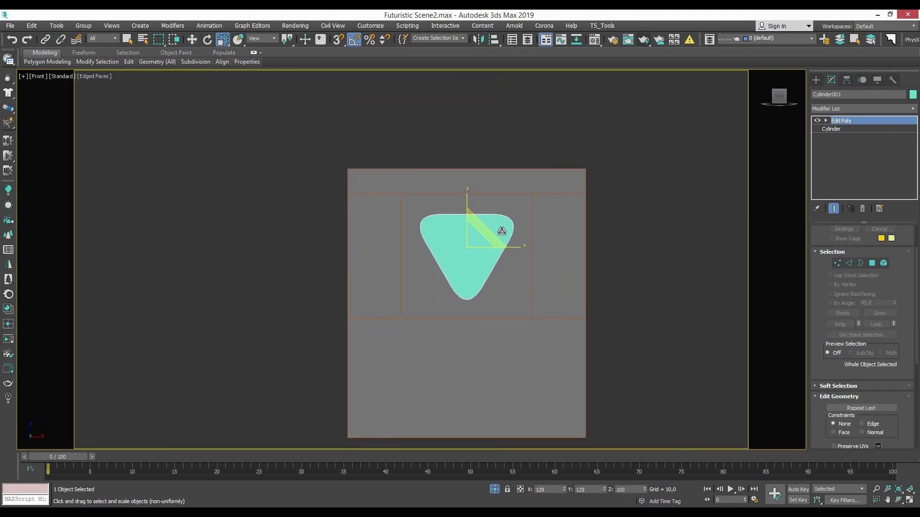
pyautogui.hotkey('ctrl', 'z')
pyautogui.hotkey('ctrl', 'z')
pyautogui.hotkey('ctrl', 'z')
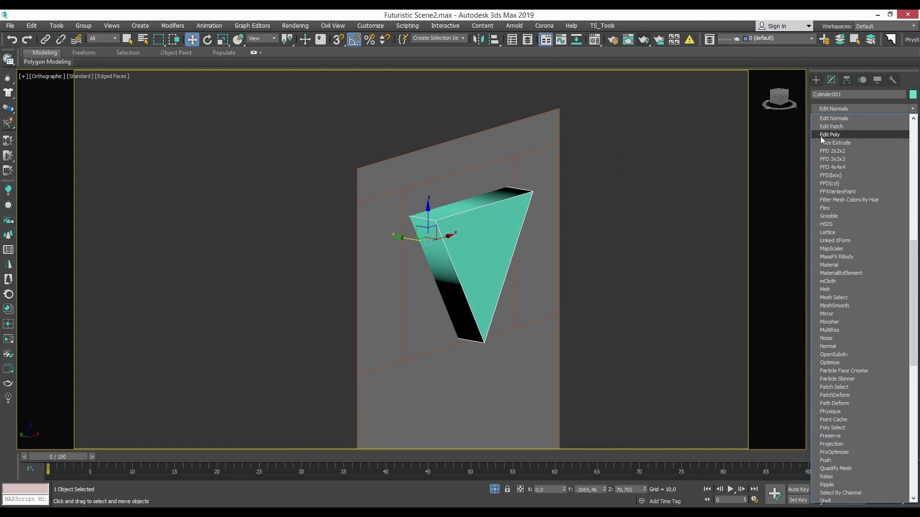
pyautogui.scroll(-2, 849, 410)
pyautogui.click(856, 442)
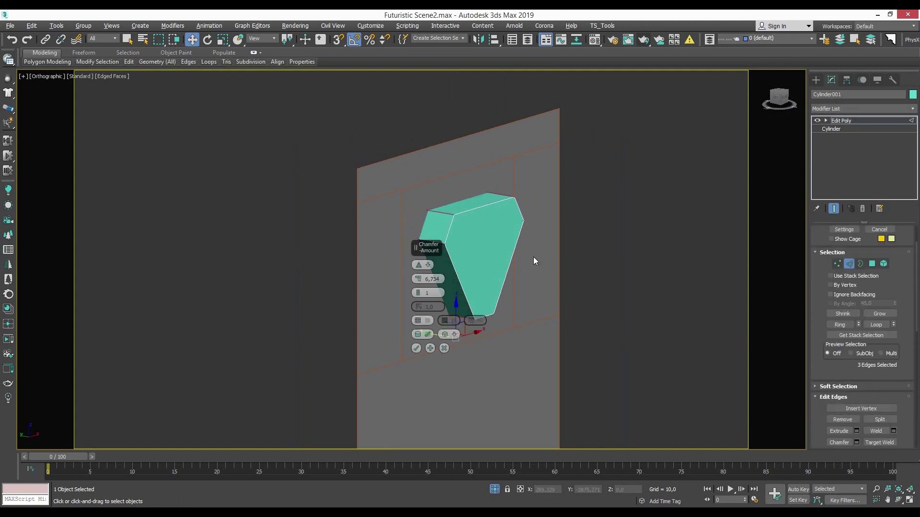
# Try a Compound Objects Boolean, then ProBoolean, between the wall panel and the crystal
pyautogui.click(489, 208)
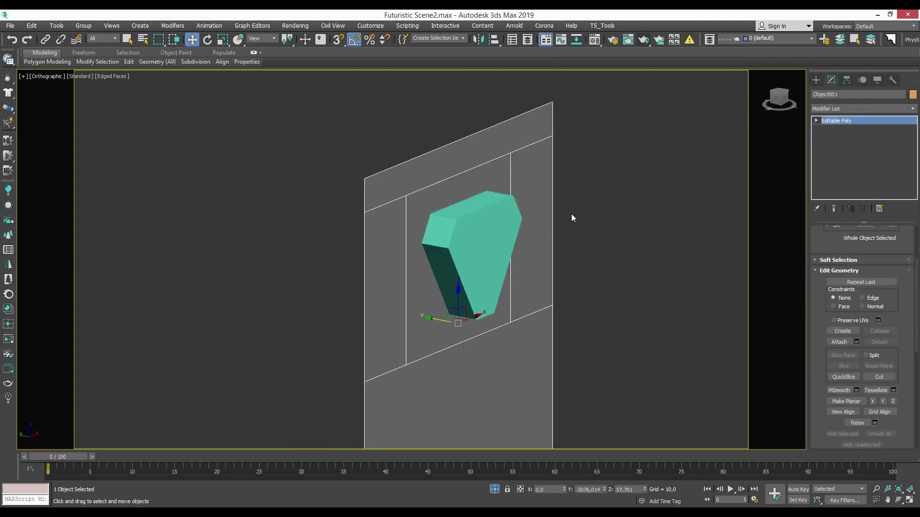
pyautogui.write('xbox')
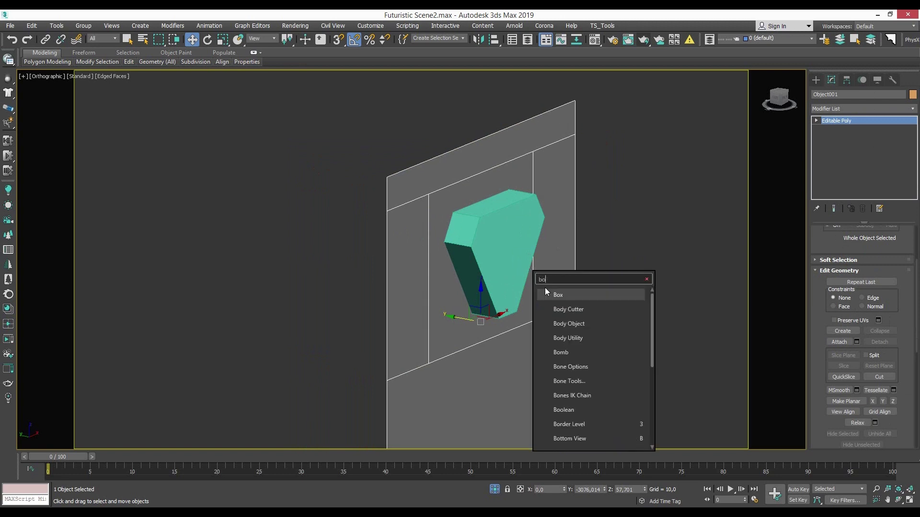
pyautogui.press('Return')
pyautogui.click(826, 108)
pyautogui.click(835, 133)
pyautogui.click(880, 157)
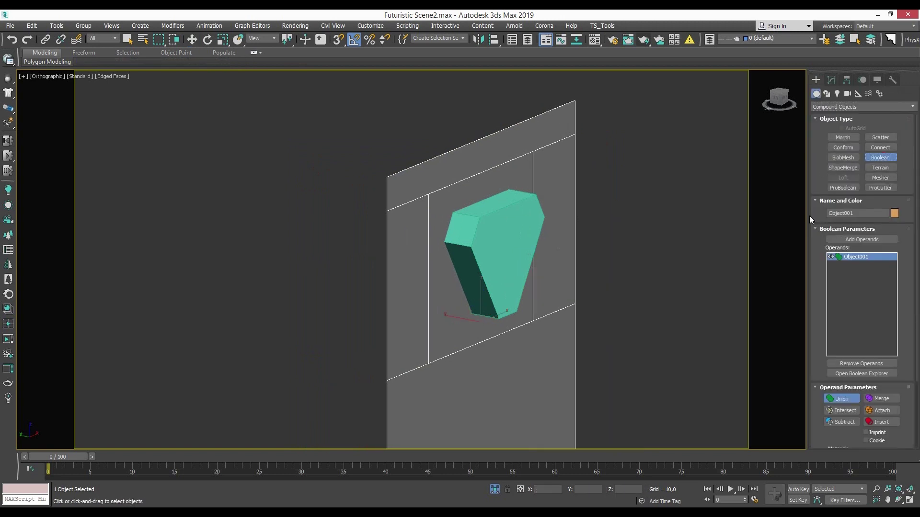
pyautogui.click(506, 244)
pyautogui.press('w')
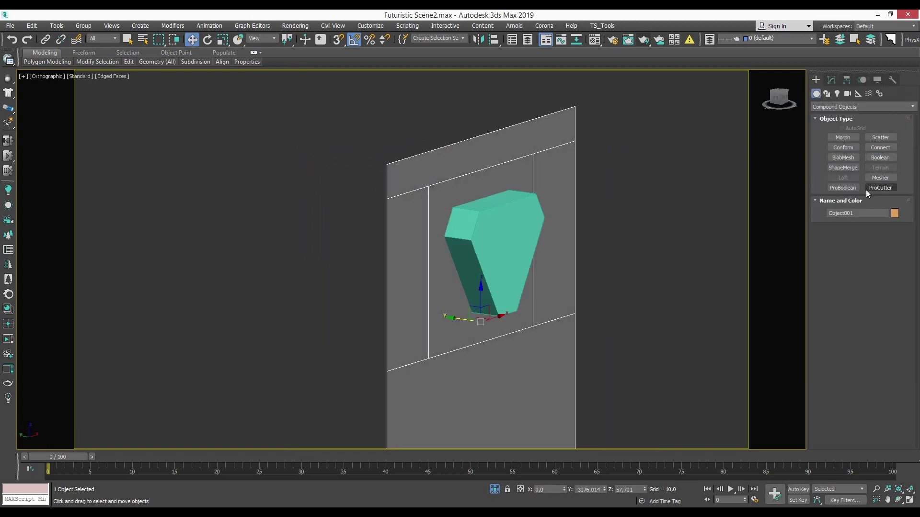
pyautogui.click(843, 188)
# Select the crystal and the wall panel while orbiting around them
pyautogui.moveTo(510, 252)
pyautogui.keyDown('alt'); pyautogui.mouseDown(button='middle')
pyautogui.moveTo(538, 264)
pyautogui.moveTo(507, 261)
pyautogui.mouseUp(button='middle'); pyautogui.keyUp('alt')
pyautogui.click(496, 265)
pyautogui.press('w')
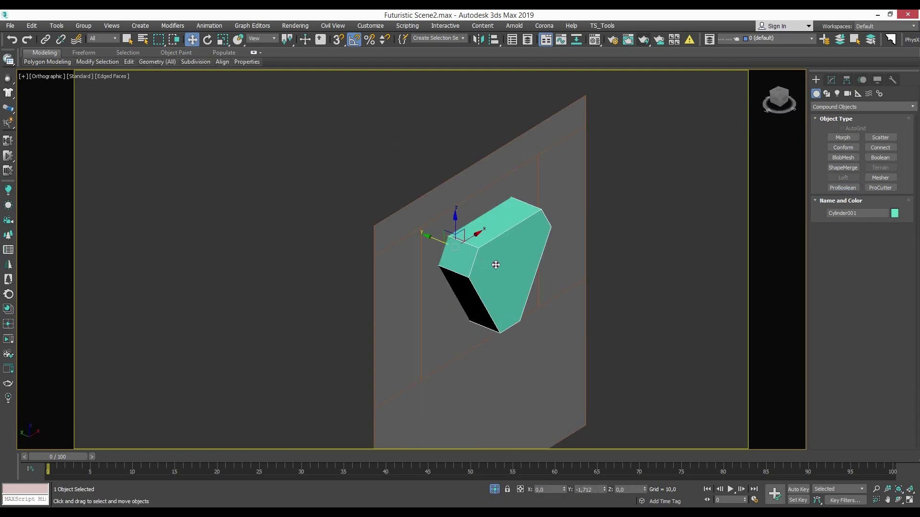
pyautogui.click(431, 302)
pyautogui.keyDown('alt'); pyautogui.moveTo(431, 302); pyautogui.dragTo(424, 306, button='middle'); pyautogui.keyUp('alt')
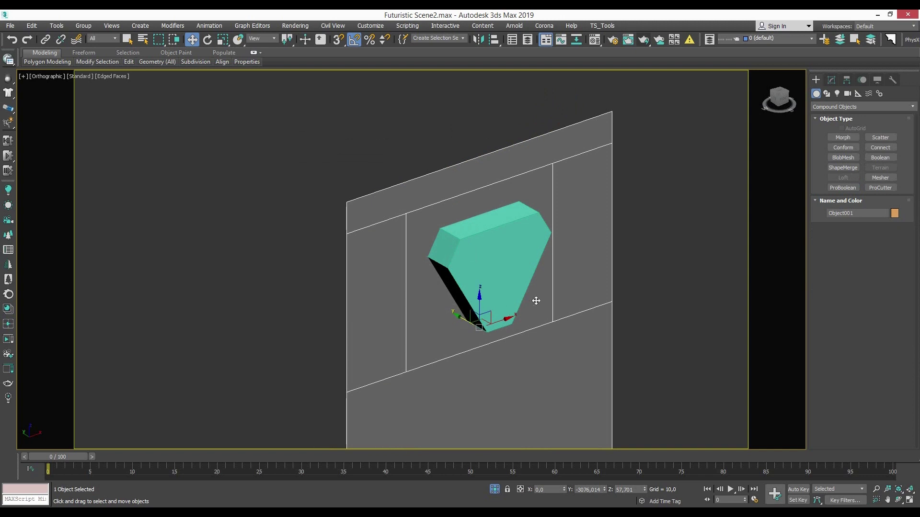
pyautogui.keyDown('alt'); pyautogui.moveTo(535, 301); pyautogui.dragTo(584, 249, button='middle'); pyautogui.keyUp('alt')
pyautogui.rightClick(585, 250)
# Chamfer the selected edges of the hexagonal slab using the Chamfer caddy
pyautogui.click(618, 349)
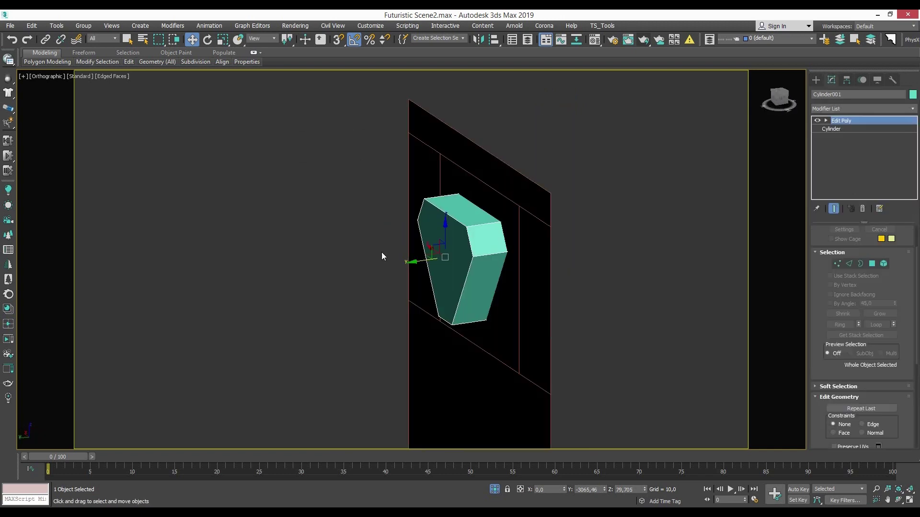
pyautogui.press('4')
pyautogui.keyDown('alt'); pyautogui.moveTo(381, 256); pyautogui.dragTo(459, 259, button='middle'); pyautogui.keyUp('alt')
pyautogui.scroll(3, 476, 264)
pyautogui.click(489, 265)
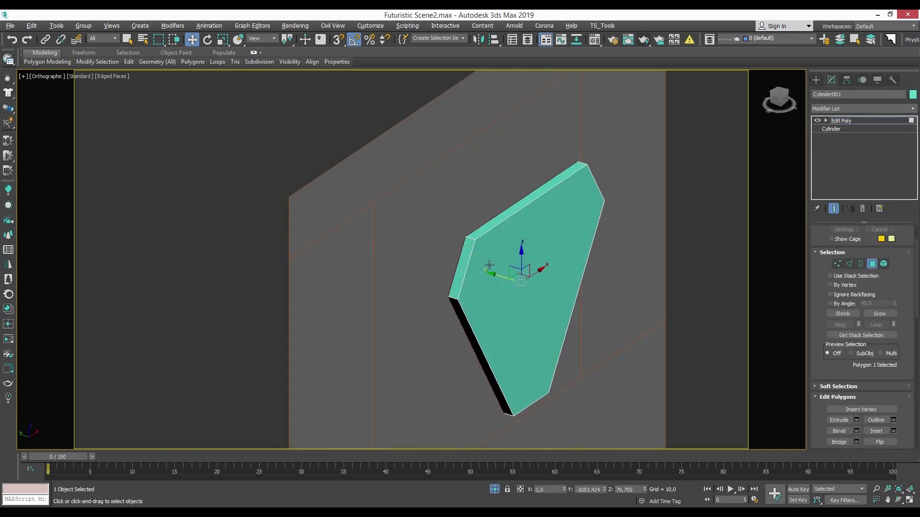
pyautogui.keyDown('alt'); pyautogui.moveTo(532, 263); pyautogui.dragTo(469, 268, button='middle'); pyautogui.keyUp('alt')
pyautogui.press('2')
pyautogui.keyDown('alt'); pyautogui.moveTo(413, 279); pyautogui.dragTo(550, 288, button='middle'); pyautogui.keyUp('alt')
pyautogui.click(857, 442)
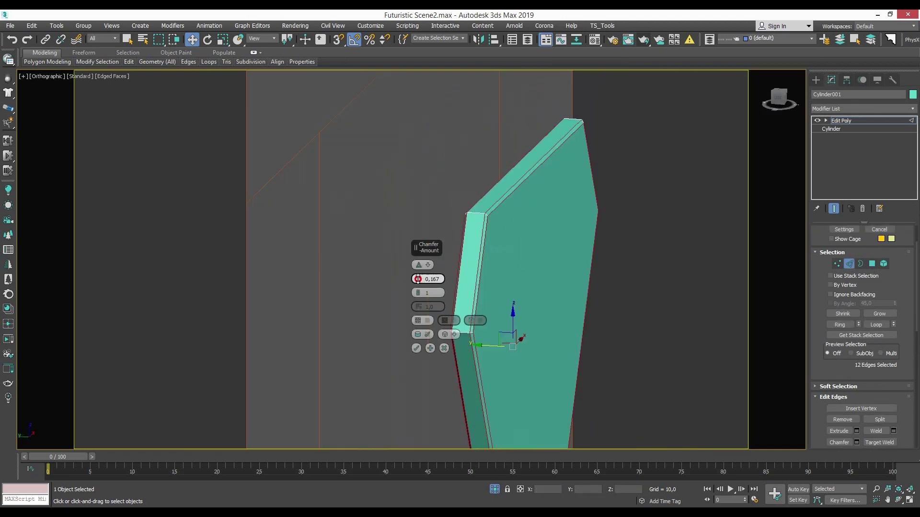
pyautogui.keyDown('alt'); pyautogui.moveTo(479, 237); pyautogui.dragTo(402, 337, button='middle'); pyautogui.keyUp('alt')
pyautogui.click(416, 348)
# Reposition the slab's pivot using Affect Pivot Only
pyautogui.keyDown('alt'); pyautogui.moveTo(623, 201); pyautogui.dragTo(724, 202, button='middle'); pyautogui.keyUp('alt')
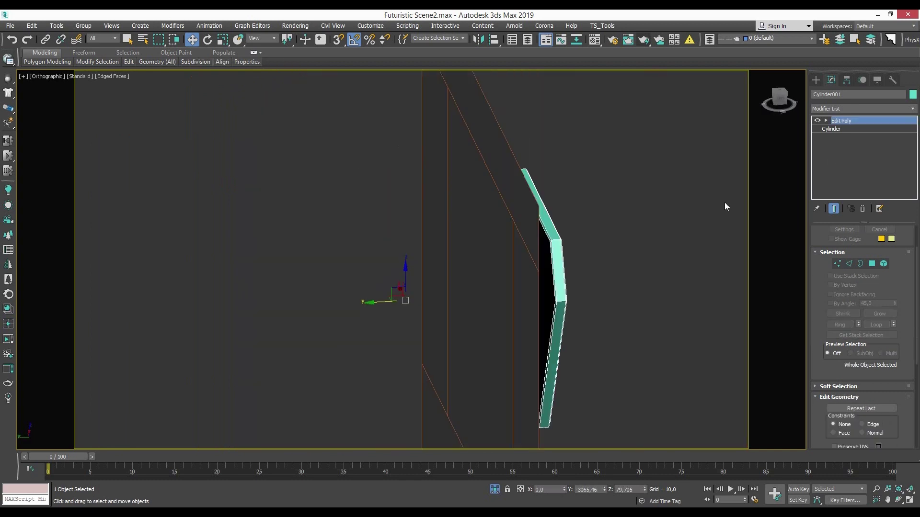
pyautogui.click(846, 79)
pyautogui.click(862, 145)
pyautogui.moveTo(479, 287)
pyautogui.keyDown('alt'); pyautogui.mouseDown(button='middle')
pyautogui.moveTo(466, 351)
pyautogui.moveTo(520, 286)
pyautogui.mouseUp(button='middle'); pyautogui.keyUp('alt')
pyautogui.press('z')
pyautogui.hotkey('shift', 'z')
pyautogui.keyDown('alt'); pyautogui.moveTo(452, 312); pyautogui.dragTo(478, 310, button='middle'); pyautogui.keyUp('alt')
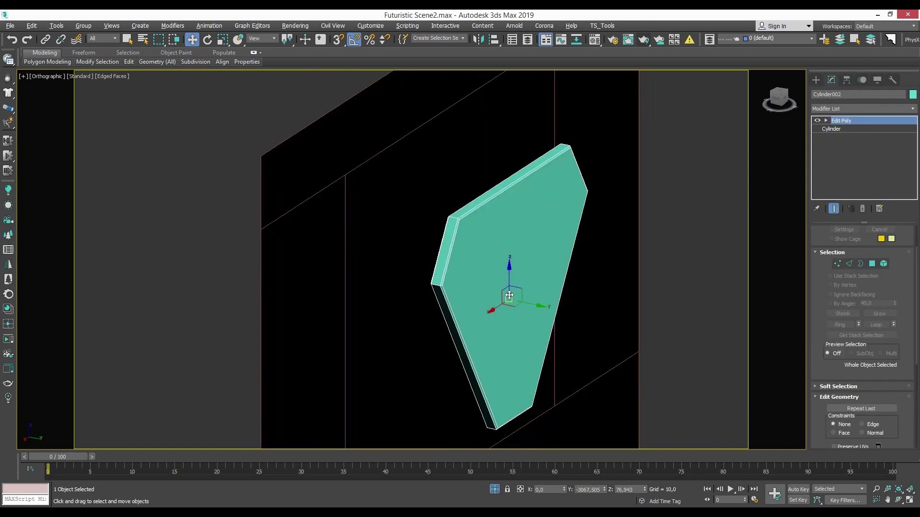
pyautogui.scroll(-3, 867, 374)
# Create an outline shape from the selected edges, renderable in viewport at 0.59 thickness
pyautogui.click(867, 374)
pyautogui.click(470, 278)
pyautogui.press('2')
pyautogui.click(585, 181)
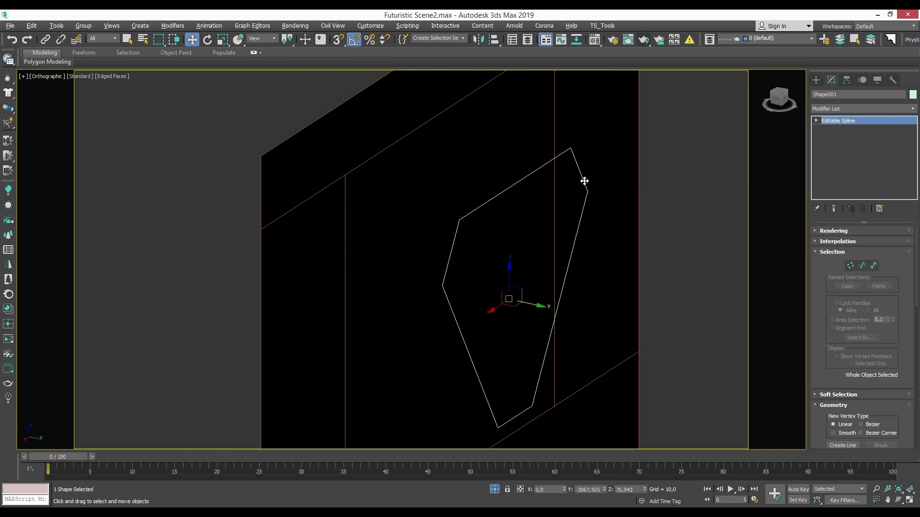
pyautogui.click(828, 238)
pyautogui.moveTo(889, 298); pyautogui.dragTo(889, 306)
pyautogui.moveTo(501, 303); pyautogui.dragTo(455, 308)
pyautogui.keyDown('alt'); pyautogui.moveTo(449, 308); pyautogui.dragTo(591, 290, button='middle'); pyautogui.keyUp('alt')
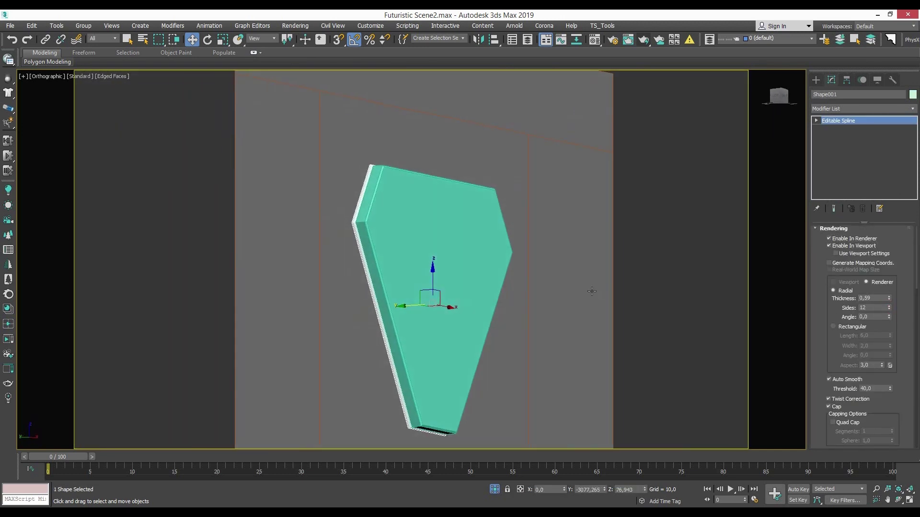
# Assign the Box Stand material to the hexagonal slab
pyautogui.press('m')
pyautogui.click(802, 59)
pyautogui.click(479, 268)
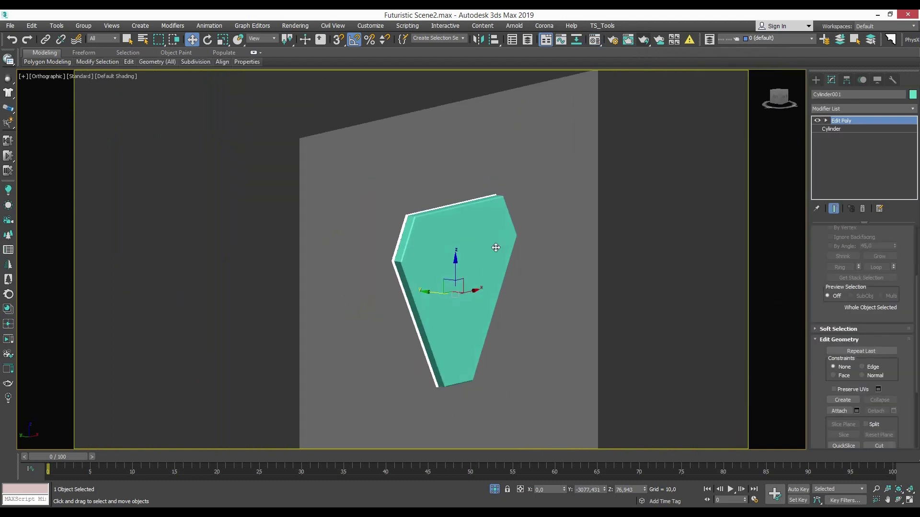
pyautogui.press('m')
pyautogui.click(655, 117)
pyautogui.click(674, 194)
pyautogui.click(801, 60)
pyautogui.keyDown('alt'); pyautogui.moveTo(479, 287); pyautogui.dragTo(372, 304, button='middle'); pyautogui.keyUp('alt')
# Select the box face with the cutout and frame it with edged faces shown
pyautogui.press('p')
pyautogui.click(280, 269)
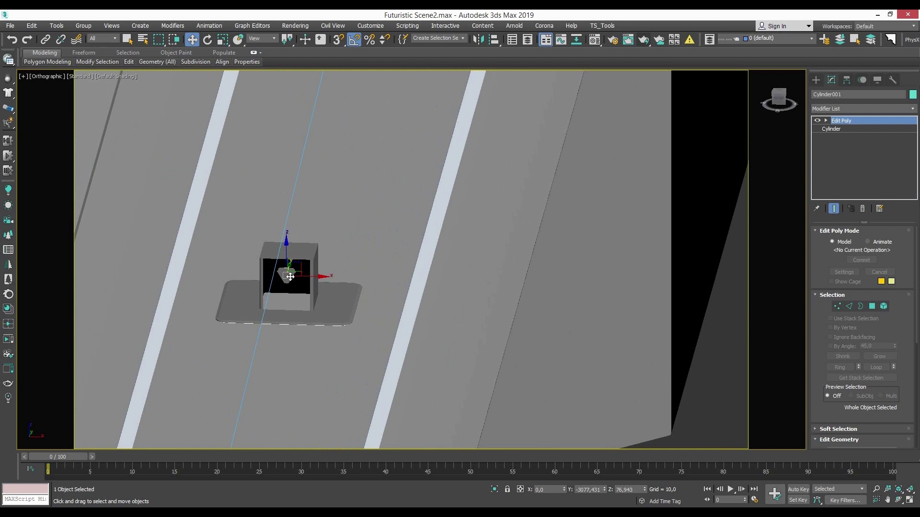
pyautogui.press('z')
pyautogui.scroll(5, 862, 312)
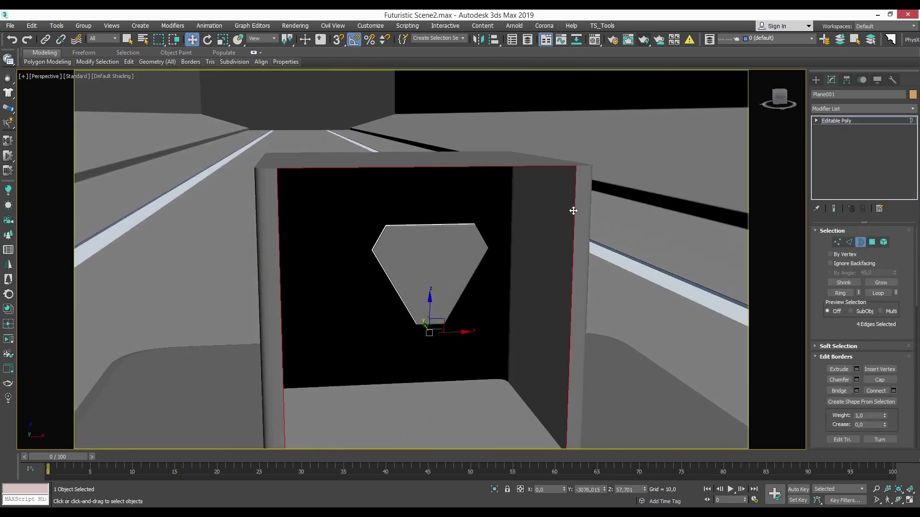
pyautogui.scroll(-5, 573, 207)
pyautogui.keyDown('alt'); pyautogui.moveTo(479, 230); pyautogui.dragTo(368, 254, button='middle'); pyautogui.keyUp('alt')
pyautogui.press('F4')
pyautogui.scroll(5, 465, 303)
pyautogui.scroll(5, 512, 296)
# Group both hexagon pieces into a group named 'Icon'
pyautogui.keyDown('ctrl'); pyautogui.click(512, 296); pyautogui.keyUp('ctrl')
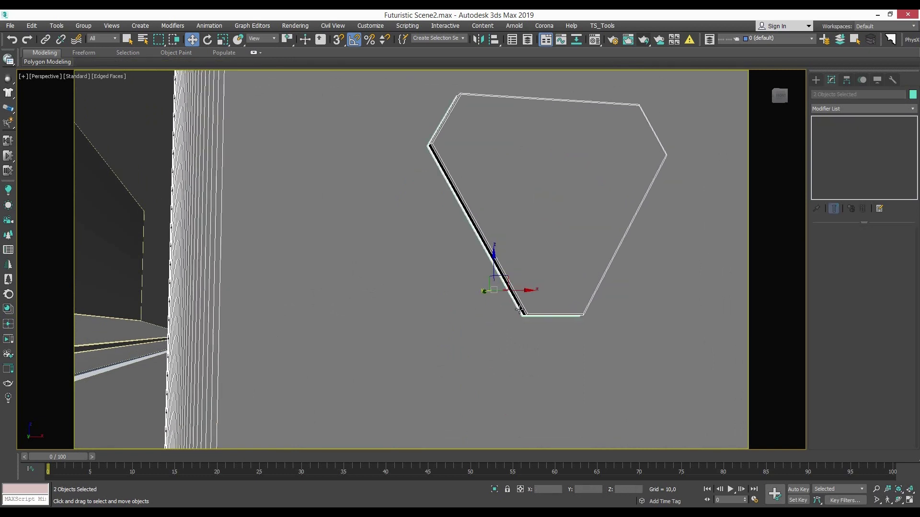
pyautogui.keyDown('alt'); pyautogui.moveTo(513, 295); pyautogui.dragTo(566, 288, button='middle'); pyautogui.keyUp('alt')
pyautogui.click(84, 25)
pyautogui.click(120, 37)
pyautogui.write('Icon')
pyautogui.press('Return')
# Place a spline Text shape beside the box, then undo it
pyautogui.scroll(-10, 535, 236)
pyautogui.rightClick(535, 235)
pyautogui.click(548, 260)
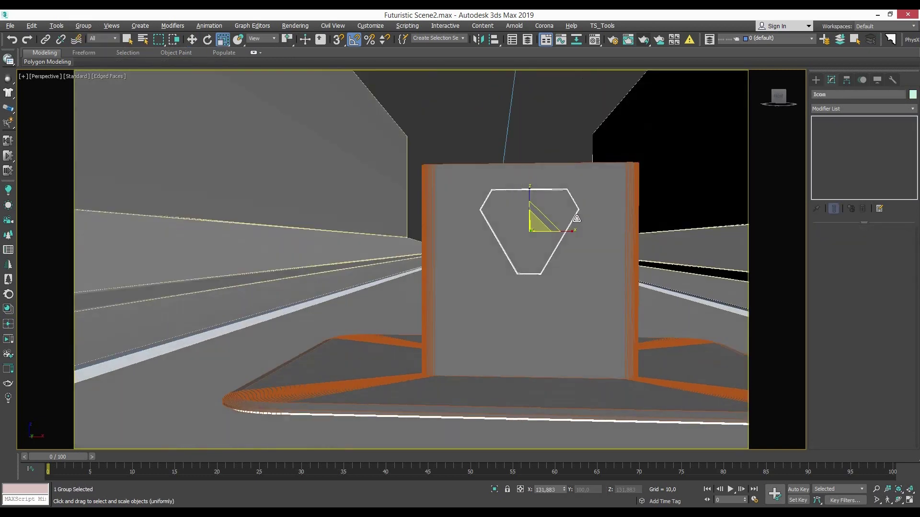
pyautogui.press('w')
pyautogui.press('w')
pyautogui.click(779, 96)
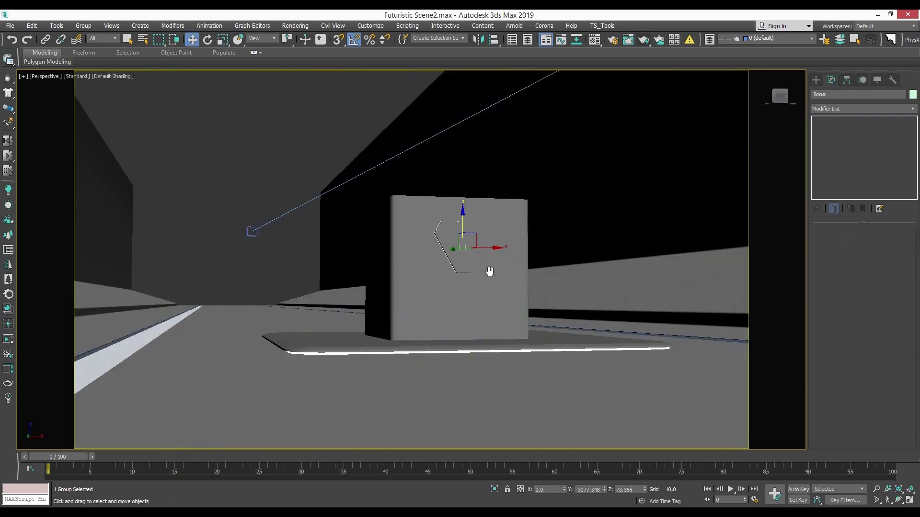
pyautogui.click(816, 79)
pyautogui.click(826, 93)
pyautogui.moveTo(555, 227); pyautogui.dragTo(529, 226, button='middle')
pyautogui.click(831, 80)
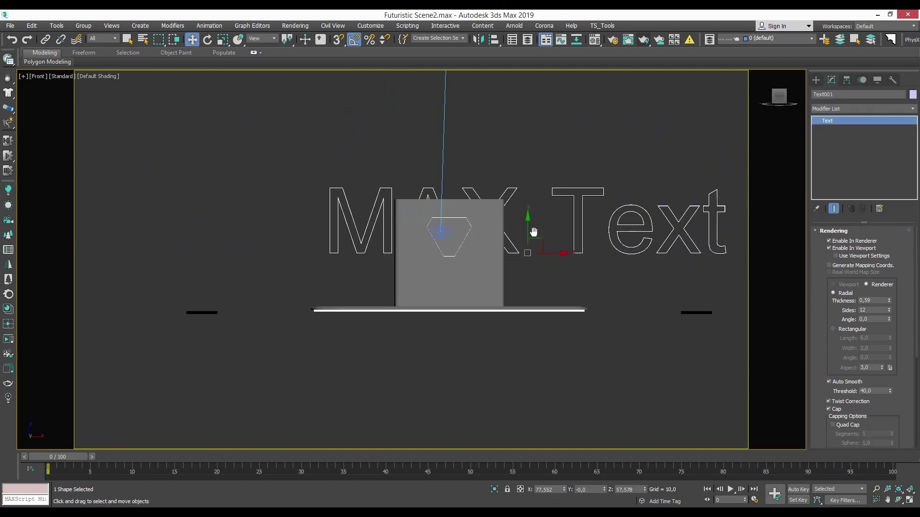
pyautogui.click(822, 82)
pyautogui.hotkey('ctrl', 'z')
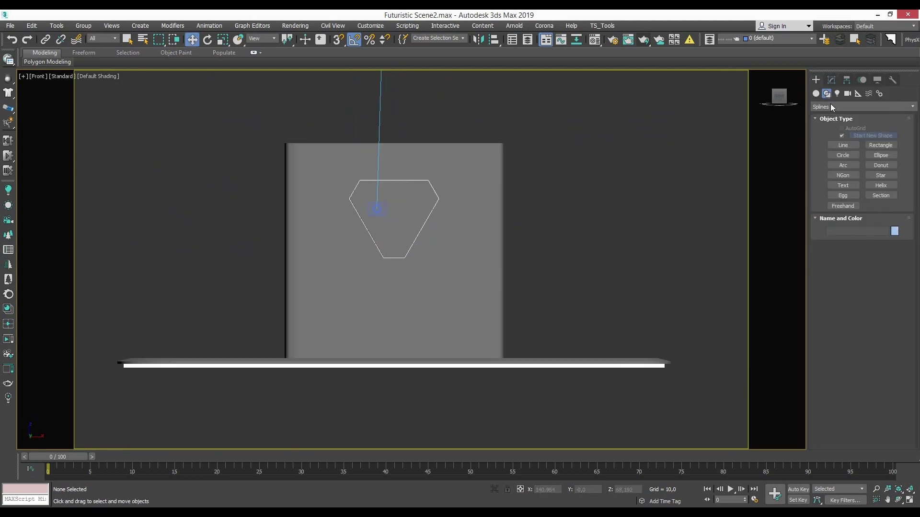
# Create a TextPlus object reading ZEYNCG beside the box
pyautogui.click(816, 94)
pyautogui.click(829, 107)
pyautogui.click(830, 105)
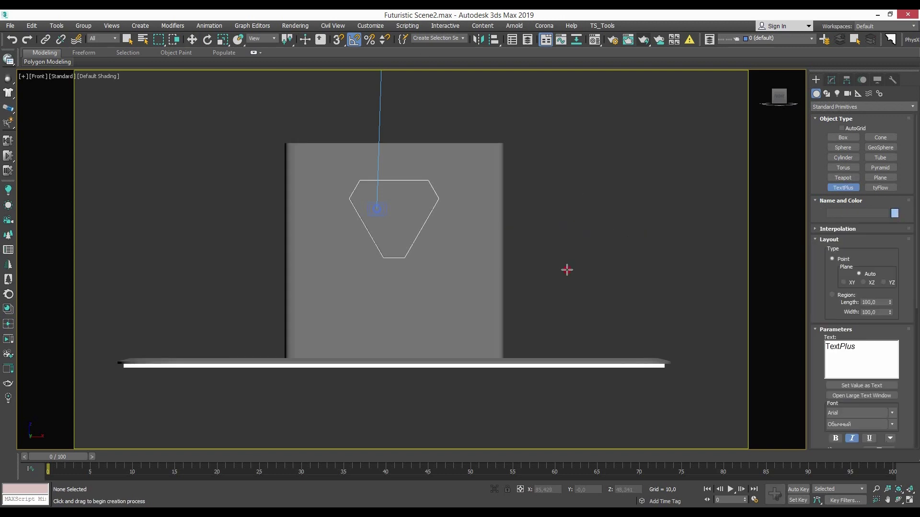
pyautogui.click(603, 270)
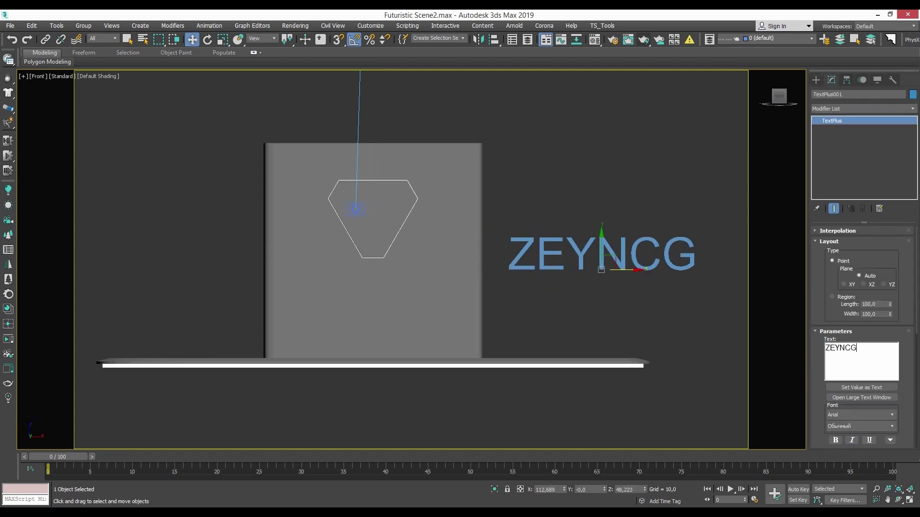
pyautogui.scroll(-3, 852, 375)
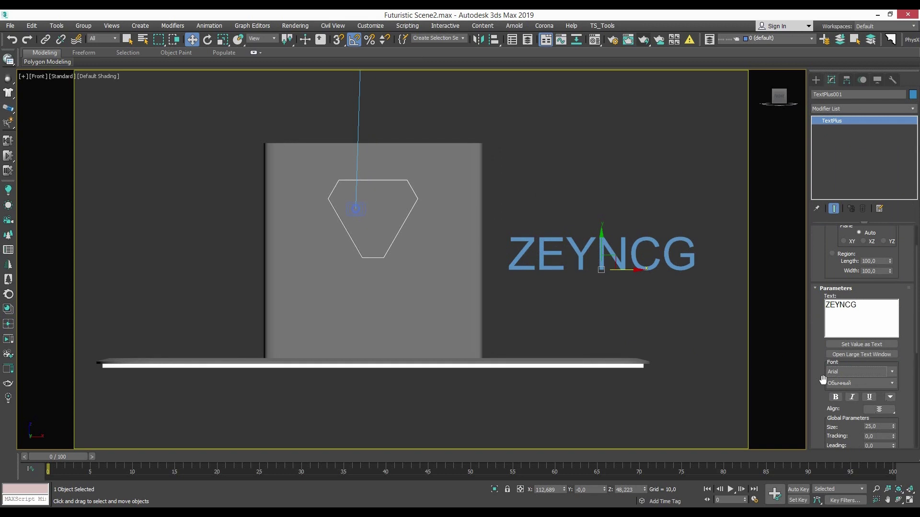
pyautogui.click(852, 372)
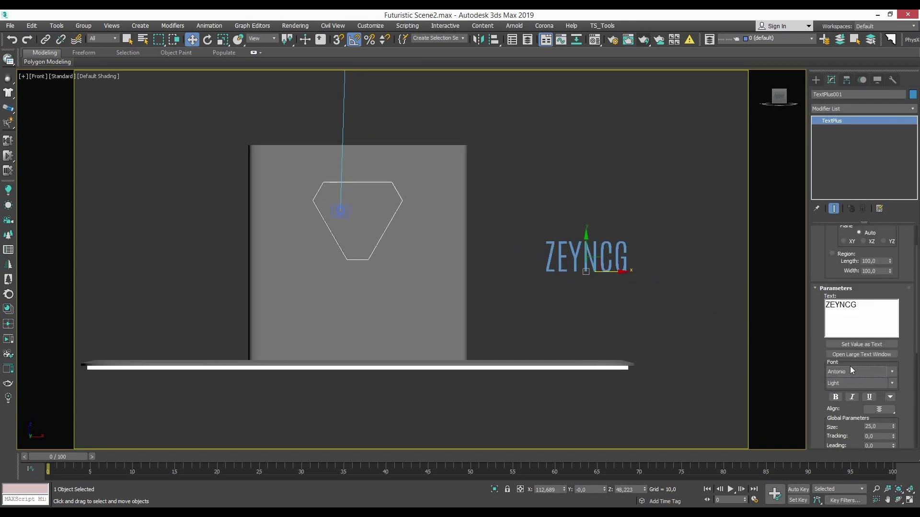
pyautogui.scroll(-1, 846, 371)
pyautogui.moveTo(610, 272); pyautogui.dragTo(578, 275)
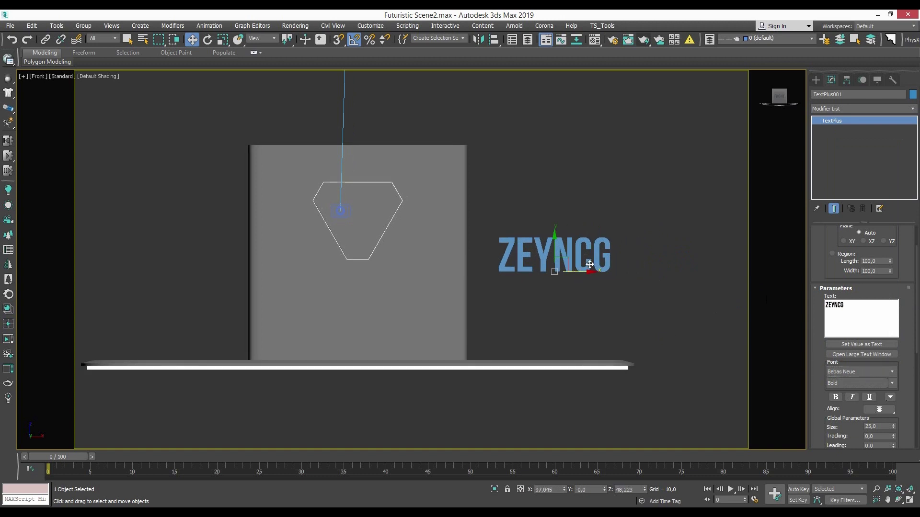
pyautogui.scroll(2, 588, 271)
# Set the ZEYNCG text's font to Segoe UI Black
pyautogui.press('Down')
pyautogui.press('Down')
pyautogui.press('Down')
pyautogui.press('Down')
pyautogui.press('Down')
pyautogui.press('Down')
pyautogui.press('Down')
pyautogui.press('Down')
pyautogui.press('n')
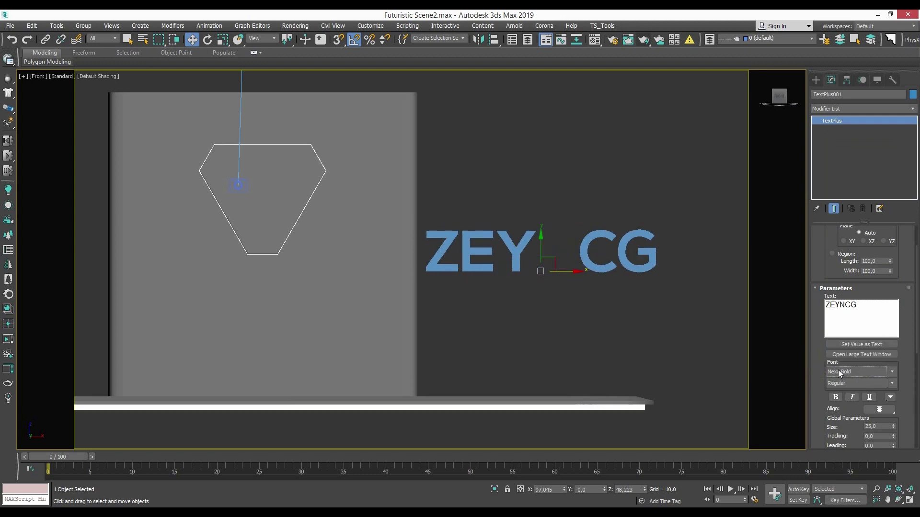
pyautogui.press('m')
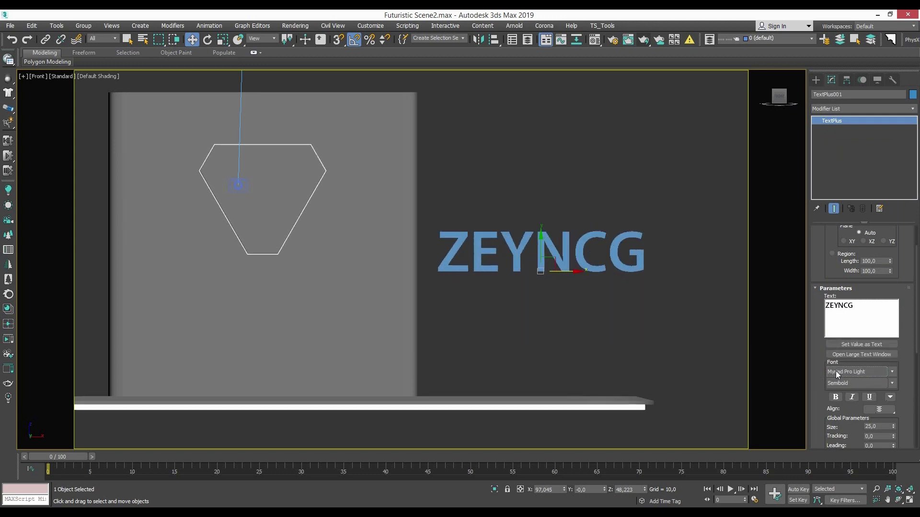
pyautogui.press('s')
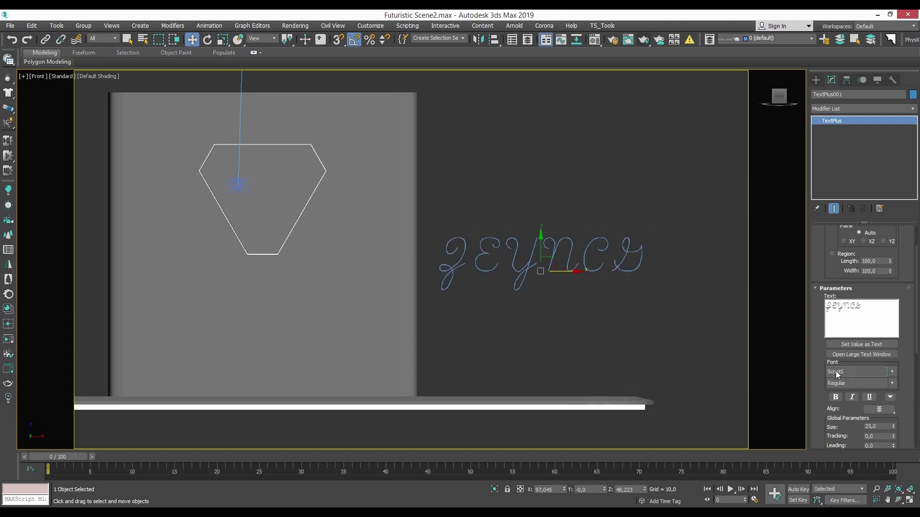
pyautogui.scroll(-2, 740, 311)
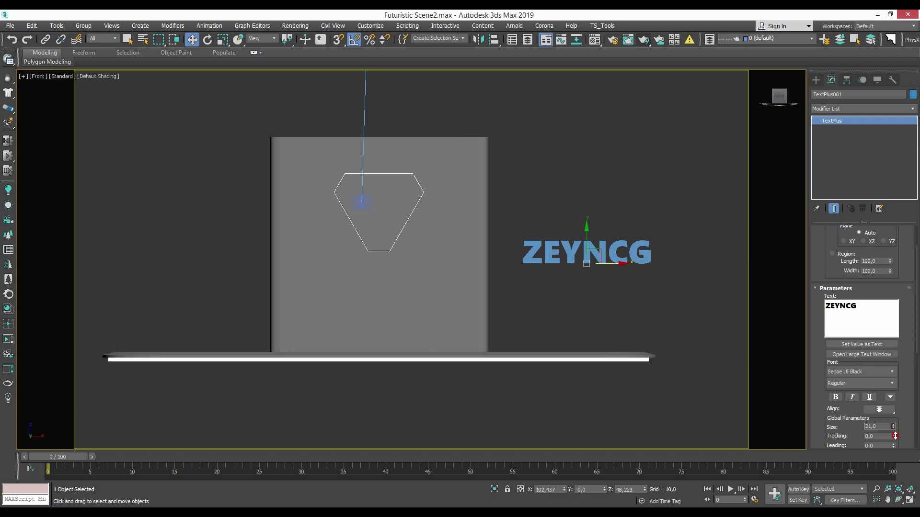
# Align the ZEYNCG text onto the box panel below the icon
pyautogui.hotkey('alt', 'a')
pyautogui.click(338, 201)
pyautogui.click(458, 340)
pyautogui.moveTo(381, 248)
pyautogui.keyDown('alt'); pyautogui.mouseDown(button='middle')
pyautogui.moveTo(412, 284)
pyautogui.moveTo(346, 270)
pyautogui.mouseUp(button='middle'); pyautogui.keyUp('alt')
pyautogui.press('p')
pyautogui.scroll(-5, 410, 244)
# Generate geometry for the ZEYNCG text with an extrusion of 0.86
pyautogui.keyDown('alt'); pyautogui.moveTo(411, 244); pyautogui.dragTo(411, 335, button='middle'); pyautogui.keyUp('alt')
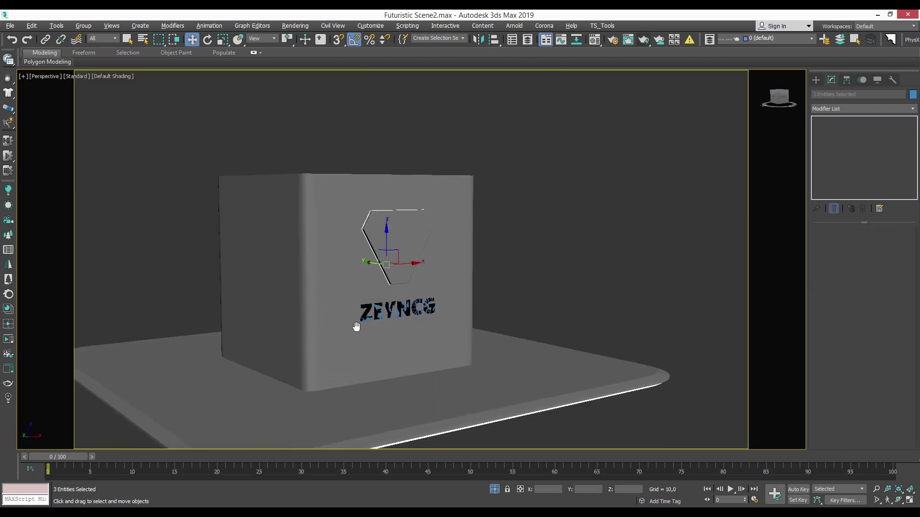
pyautogui.scroll(6, 430, 283)
pyautogui.scroll(-1, 430, 283)
pyautogui.press('F4')
pyautogui.scroll(-3, 895, 403)
pyautogui.scroll(-2, 892, 401)
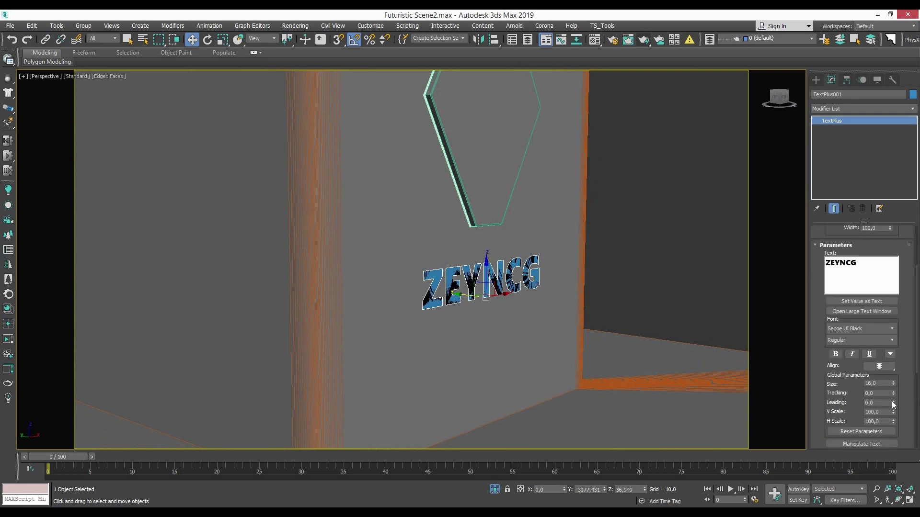
pyautogui.moveTo(897, 369); pyautogui.dragTo(897, 360)
pyautogui.keyDown('alt'); pyautogui.moveTo(551, 307); pyautogui.dragTo(596, 324, button='middle'); pyautogui.keyUp('alt')
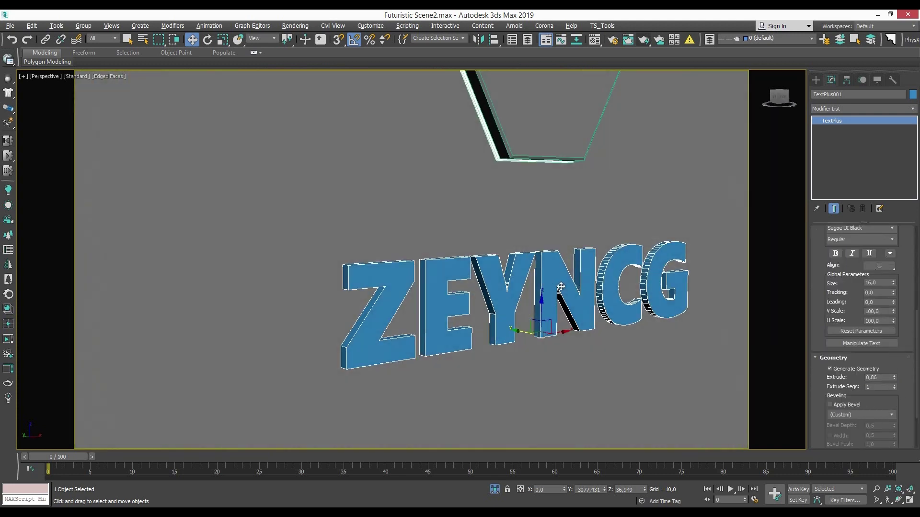
# Apply a bevel with depth 0.17 and outline offset -0.2
pyautogui.click(830, 405)
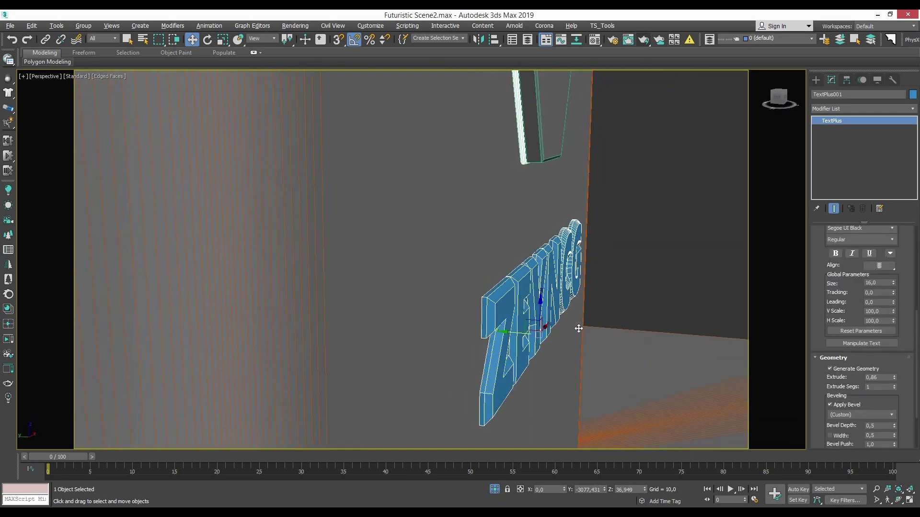
pyautogui.scroll(-1, 895, 424)
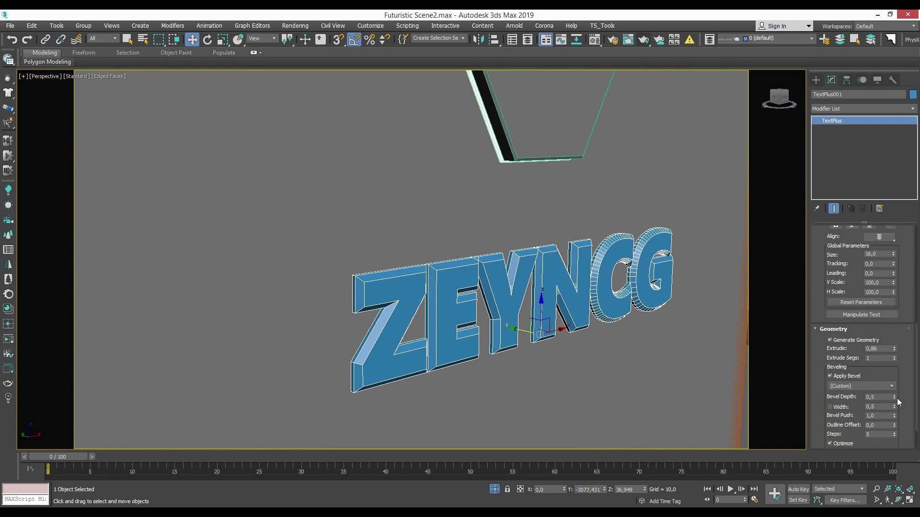
pyautogui.moveTo(893, 425); pyautogui.dragTo(894, 429)
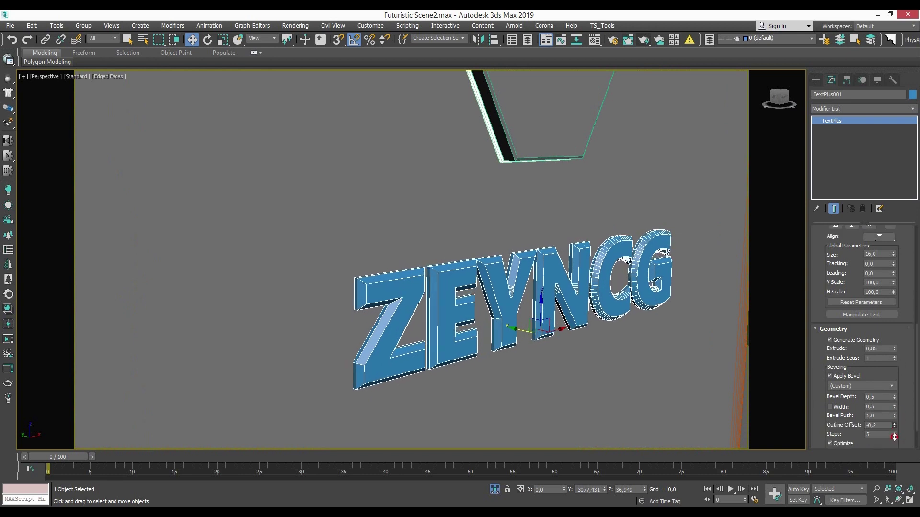
pyautogui.moveTo(778, 98); pyautogui.dragTo(795, 101)
pyautogui.click(846, 375)
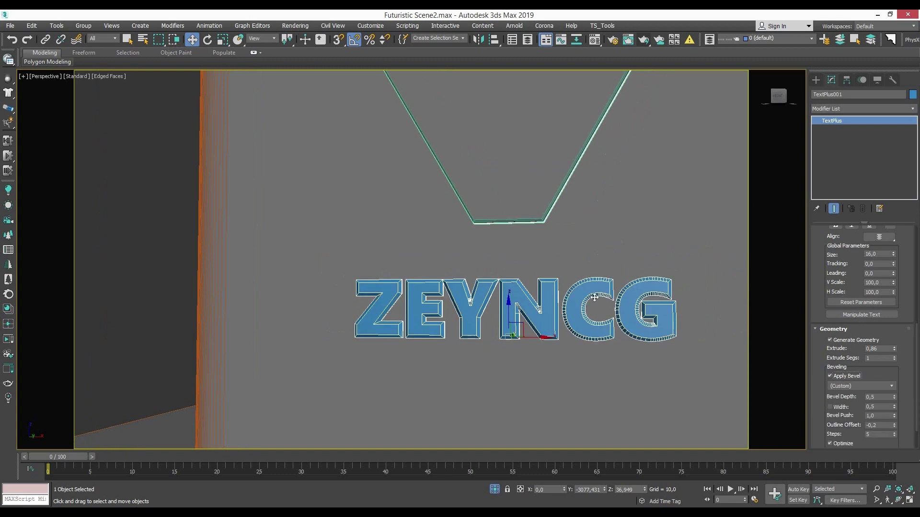
# Orbit around the text to inspect its bevelled sides with edged faces shown
pyautogui.moveTo(479, 312)
pyautogui.keyDown('alt'); pyautogui.mouseDown(button='middle')
pyautogui.moveTo(513, 308)
pyautogui.moveTo(550, 345)
pyautogui.mouseUp(button='middle'); pyautogui.keyUp('alt')
pyautogui.scroll(3, 513, 308)
pyautogui.scroll(-3, 468, 308)
pyautogui.scroll(2, 464, 314)
pyautogui.keyDown('alt'); pyautogui.moveTo(464, 314); pyautogui.dragTo(509, 338, button='middle'); pyautogui.keyUp('alt')
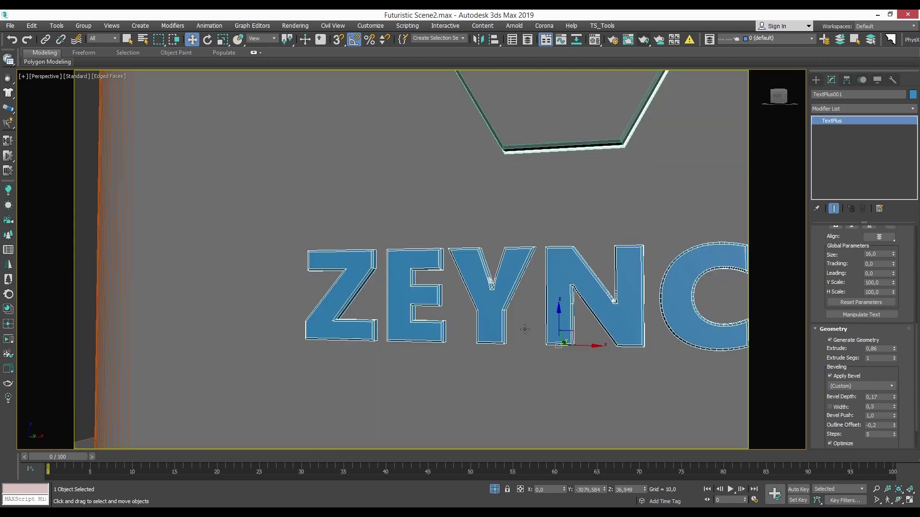
pyautogui.scroll(-5, 509, 339)
pyautogui.press('F4')
pyautogui.scroll(8, 509, 338)
pyautogui.press('F4')
# Add an Edit Poly modifier to the ZEYNCG TextPlus and frame the ZEYN letters
pyautogui.click(862, 108)
pyautogui.click(834, 144)
pyautogui.scroll(5, 492, 350)
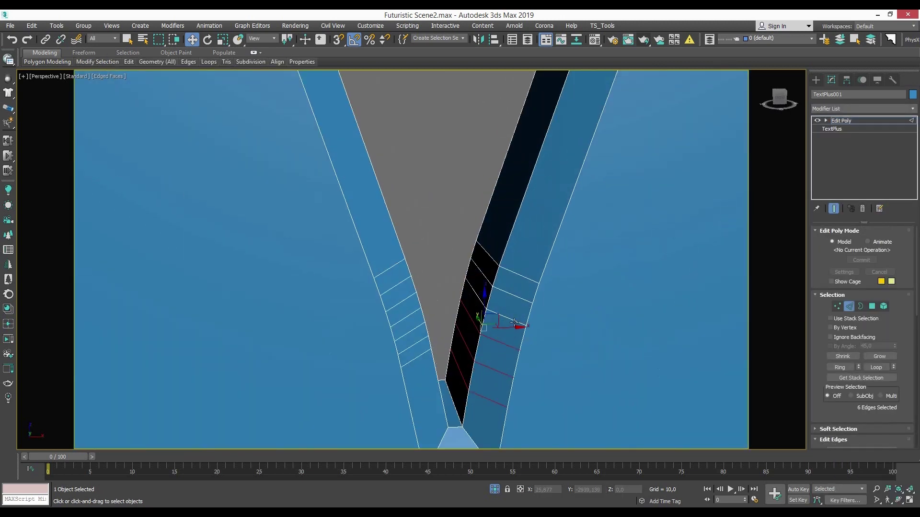
pyautogui.keyDown('alt'); pyautogui.moveTo(386, 270); pyautogui.dragTo(531, 319, button='middle'); pyautogui.keyUp('alt')
pyautogui.click(531, 319)
pyautogui.scroll(-5, 531, 319)
pyautogui.scroll(-2, 509, 336)
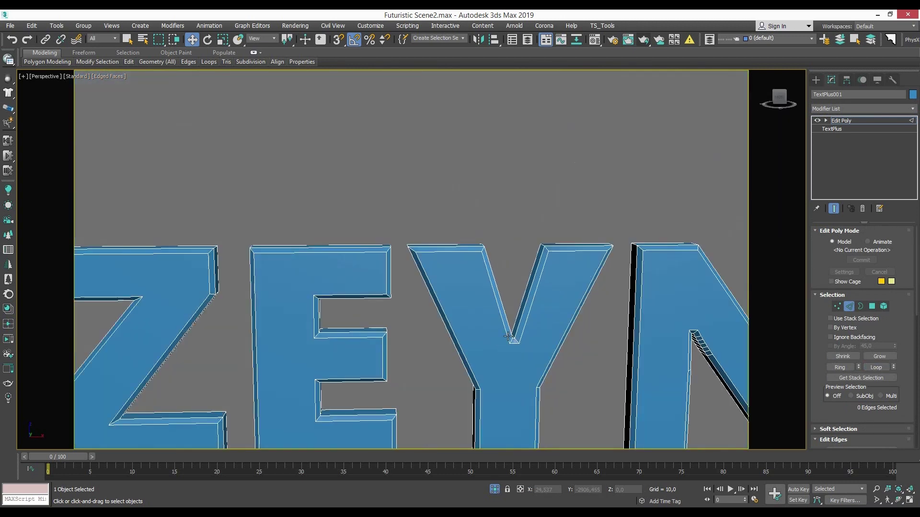
pyautogui.scroll(4, 594, 317)
# Remove the stray edges from the Y's vertical bar and its bend
pyautogui.click(541, 306)
pyautogui.press('f')
pyautogui.scroll(4, 468, 273)
pyautogui.scroll(-2, 525, 307)
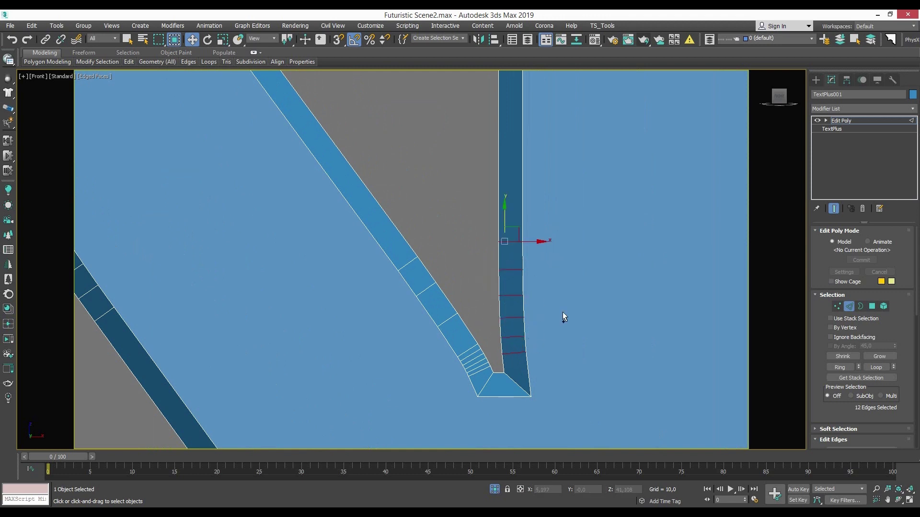
pyautogui.click(469, 304)
pyautogui.click(380, 279)
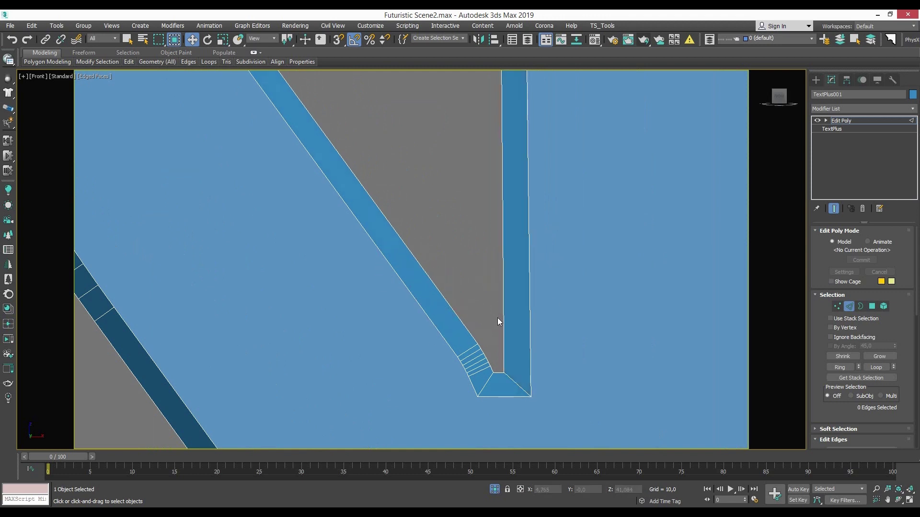
pyautogui.scroll(2, 434, 281)
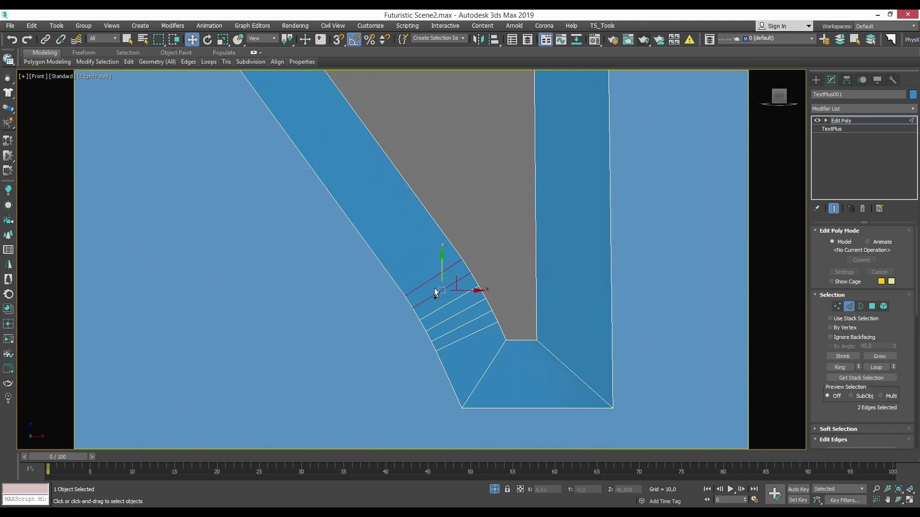
pyautogui.click(467, 337)
pyautogui.scroll(-2, 523, 343)
pyautogui.scroll(-2, 584, 288)
pyautogui.scroll(4, 584, 288)
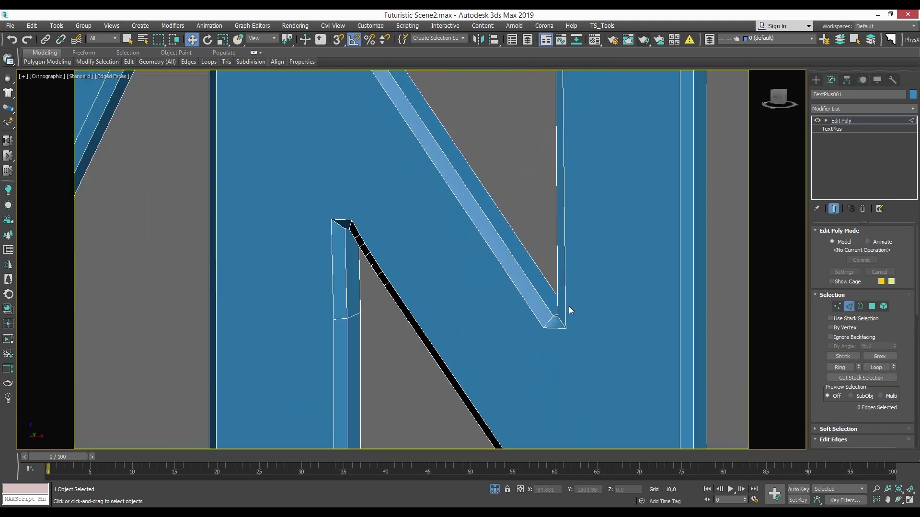
# Select the extra edges on the N's diagonal, then pan over to the NCG letters
pyautogui.moveTo(568, 307); pyautogui.dragTo(464, 259, button='middle')
pyautogui.scroll(3, 464, 259)
pyautogui.scroll(1, 503, 331)
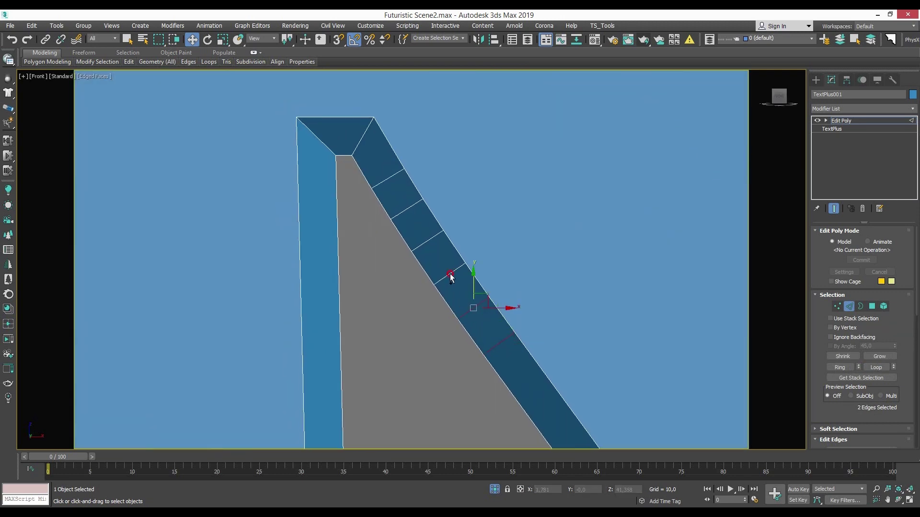
pyautogui.keyDown('ctrl'); pyautogui.click(383, 176); pyautogui.keyUp('ctrl')
pyautogui.moveTo(384, 176); pyautogui.dragTo(407, 298, button='middle')
pyautogui.scroll(-3, 407, 297)
pyautogui.moveTo(201, 318); pyautogui.dragTo(596, 304, button='middle')
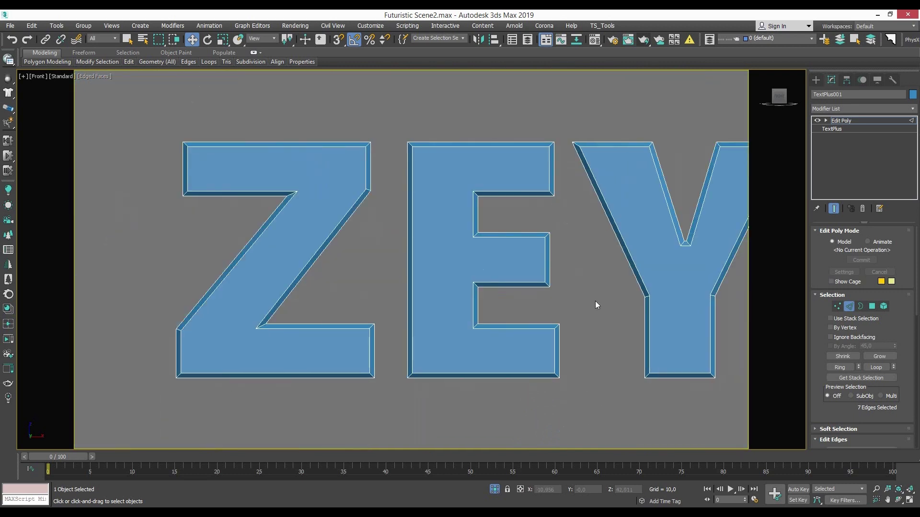
pyautogui.scroll(2, 607, 259)
pyautogui.scroll(-1, 580, 249)
pyautogui.scroll(5, 581, 249)
pyautogui.scroll(-6, 496, 240)
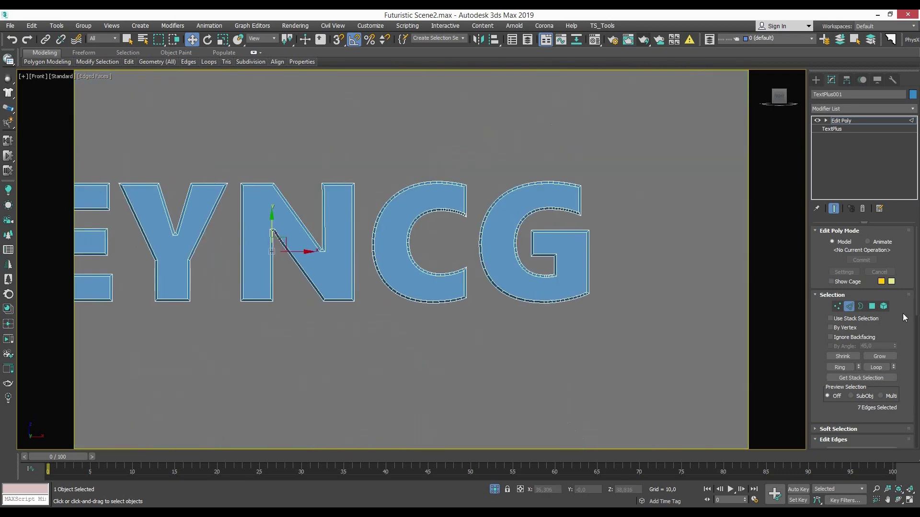
# Target-weld the stray vertex onto the G's corner with snapping on
pyautogui.press('1')
pyautogui.scroll(4, 682, 164)
pyautogui.scroll(3, 551, 185)
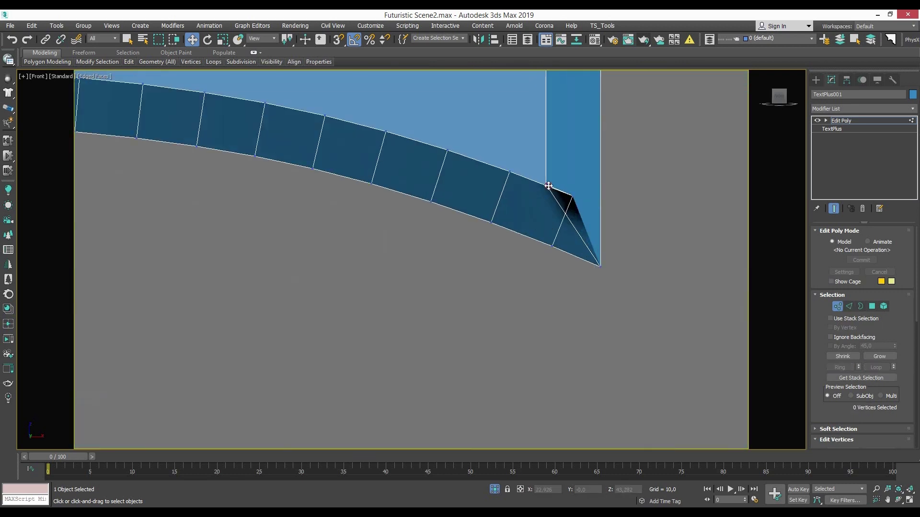
pyautogui.scroll(2, 550, 185)
pyautogui.click(565, 251)
pyautogui.moveTo(565, 251)
pyautogui.mouseDown()
pyautogui.moveTo(509, 211)
pyautogui.moveTo(500, 223)
pyautogui.mouseUp()
pyautogui.press('s')
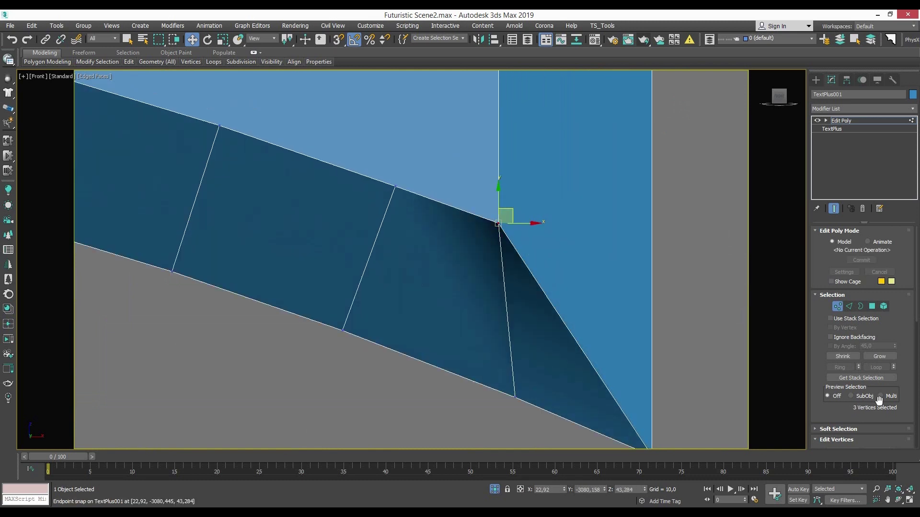
pyautogui.scroll(-3, 879, 400)
pyautogui.scroll(-5, 587, 251)
pyautogui.scroll(2, 587, 353)
pyautogui.scroll(-3, 587, 353)
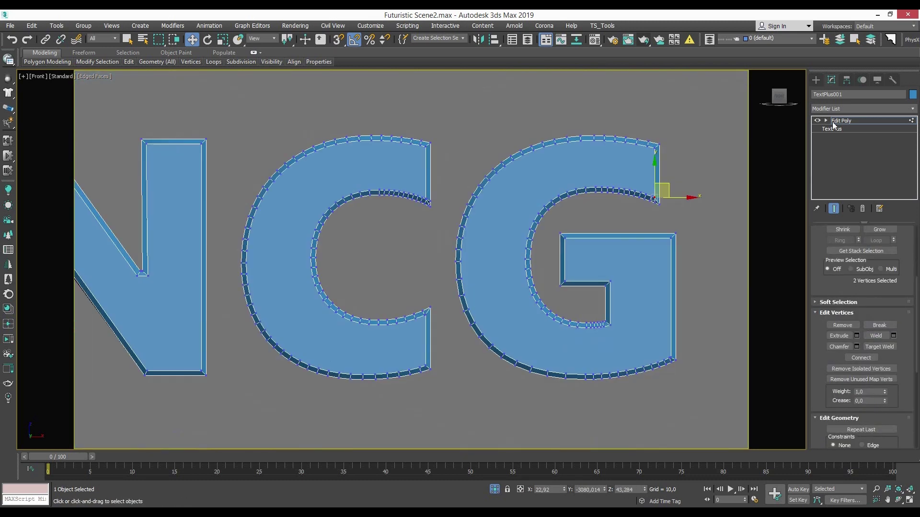
pyautogui.scroll(-3, 579, 177)
pyautogui.scroll(10, 485, 342)
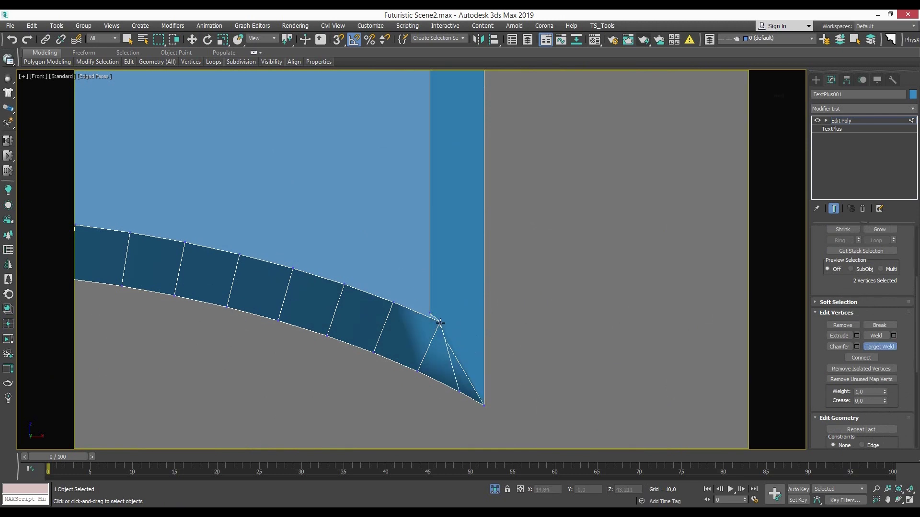
# Exit vertex editing and orbit around the cleaned-up letters
pyautogui.click(830, 120)
pyautogui.scroll(-5, 464, 304)
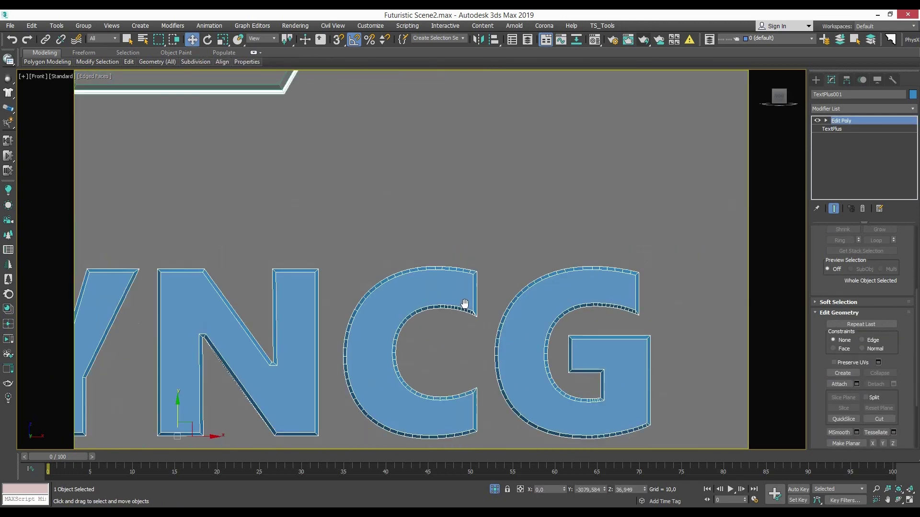
pyautogui.rightClick(480, 267)
pyautogui.moveTo(481, 267)
pyautogui.keyDown('alt'); pyautogui.mouseDown(button='middle')
pyautogui.moveTo(449, 317)
pyautogui.moveTo(557, 286)
pyautogui.moveTo(453, 224)
pyautogui.mouseUp(button='middle'); pyautogui.keyUp('alt')
pyautogui.scroll(5, 453, 224)
# Select the letters' outline edge loops and create a spline shape from them
pyautogui.press('2')
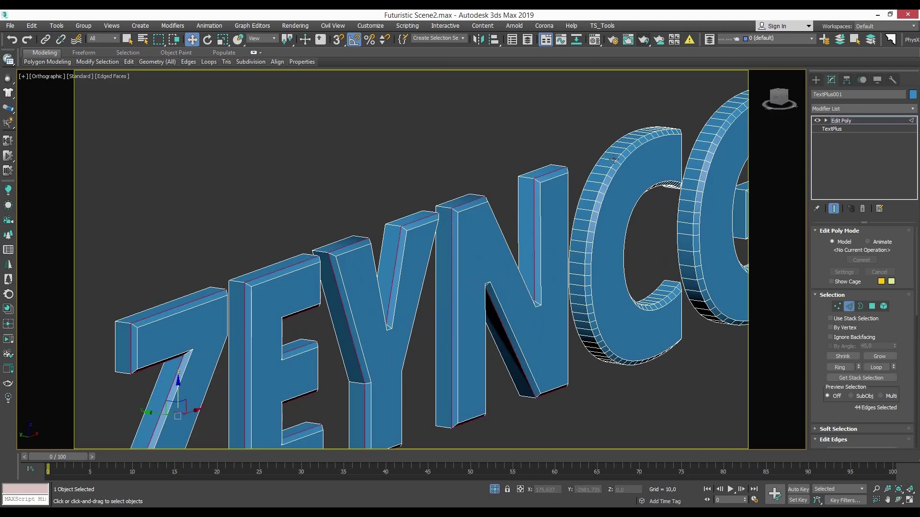
pyautogui.keyDown('ctrl'); pyautogui.doubleClick(613, 159); pyautogui.keyUp('ctrl')
pyautogui.scroll(-5, 469, 202)
pyautogui.scroll(5, 490, 196)
pyautogui.scroll(-5, 490, 197)
pyautogui.scroll(-3, 880, 433)
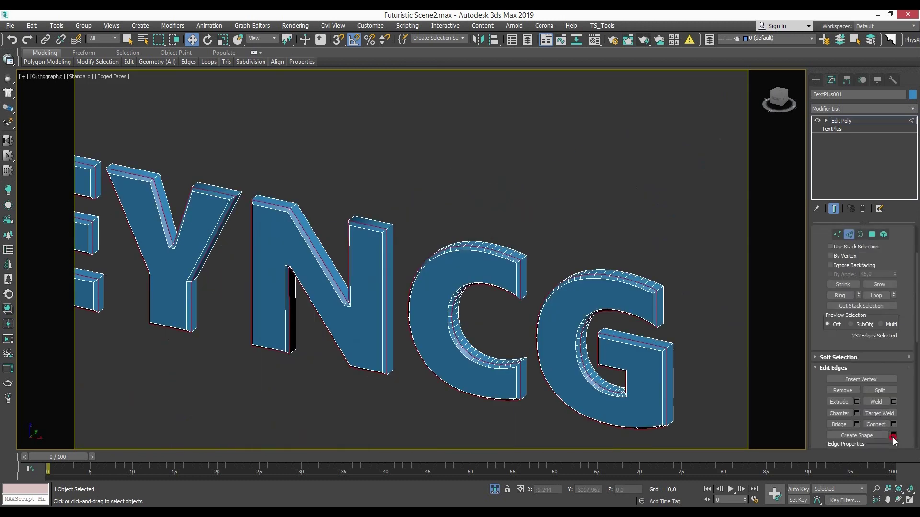
pyautogui.click(893, 437)
pyautogui.click(278, 316)
# Enable In Renderer rendering for the new outline spline
pyautogui.keyDown('alt'); pyautogui.moveTo(278, 316); pyautogui.dragTo(353, 273, button='middle'); pyautogui.keyUp('alt')
pyautogui.moveTo(421, 287); pyautogui.dragTo(439, 271)
pyautogui.moveTo(439, 271)
pyautogui.keyDown('alt'); pyautogui.mouseDown(button='middle')
pyautogui.moveTo(585, 253)
pyautogui.moveTo(527, 268)
pyautogui.mouseUp(button='middle'); pyautogui.keyUp('alt')
pyautogui.scroll(-5, 527, 268)
pyautogui.scroll(6, 527, 268)
pyautogui.click(834, 229)
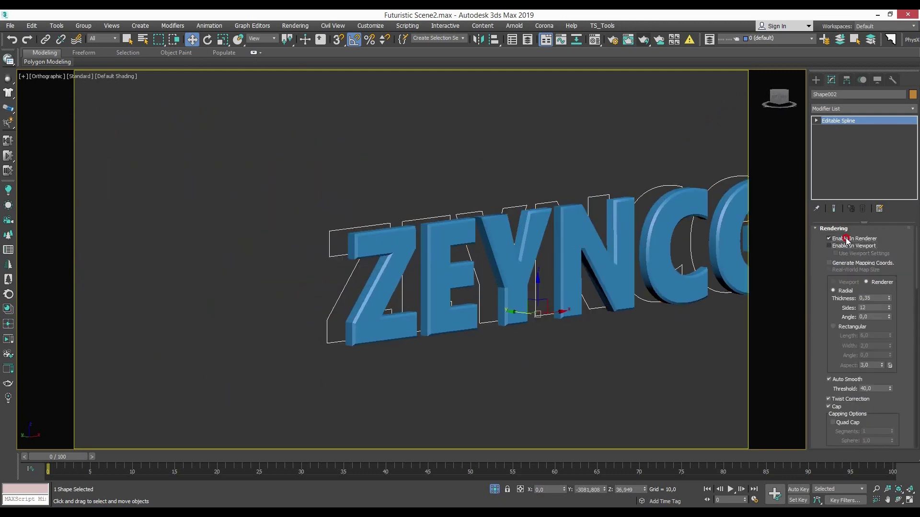
pyautogui.click(846, 239)
# Apply a -1,0 outline offset to the spline, checking it in front wireframe
pyautogui.scroll(-3, 864, 395)
pyautogui.press('f')
pyautogui.scroll(5, 429, 229)
pyautogui.press('F3')
pyautogui.scroll(-5, 863, 335)
pyautogui.click(896, 330)
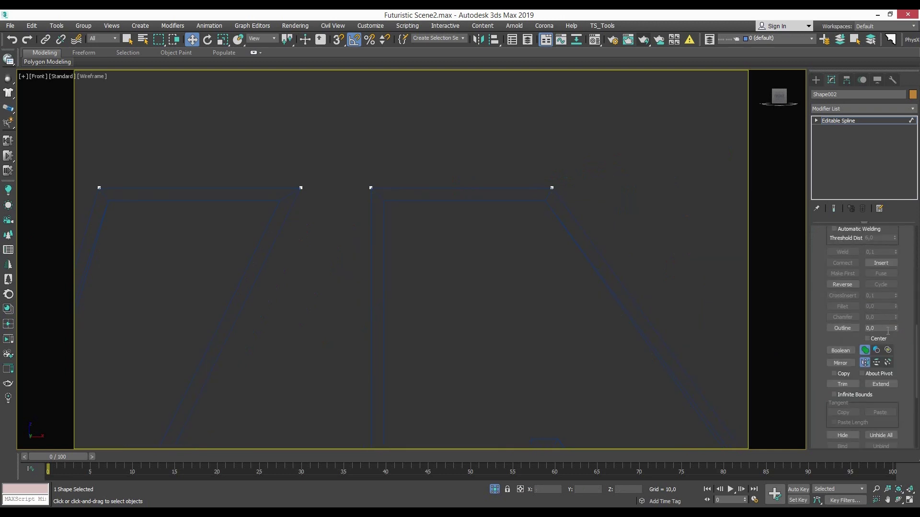
pyautogui.scroll(-5, 671, 319)
pyautogui.keyDown('alt'); pyautogui.moveTo(539, 272); pyautogui.dragTo(390, 288, button='middle'); pyautogui.keyUp('alt')
pyautogui.scroll(5, 382, 309)
pyautogui.scroll(-2, 499, 277)
pyautogui.press('F3')
pyautogui.scroll(3, 866, 278)
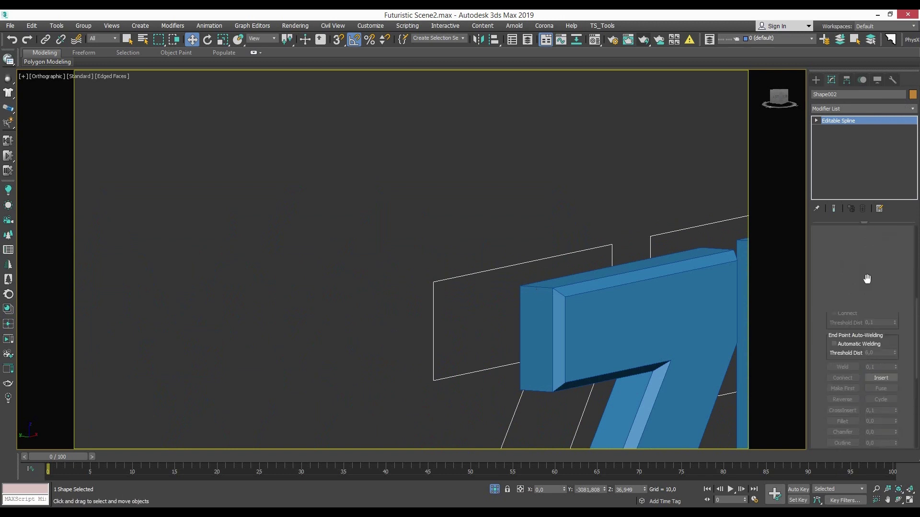
# Enable In Viewport display and set the outline thickness to 0,15
pyautogui.click(833, 230)
pyautogui.click(829, 245)
pyautogui.moveTo(599, 312)
pyautogui.keyDown('alt'); pyautogui.mouseDown(button='middle')
pyautogui.moveTo(468, 355)
pyautogui.moveTo(824, 269)
pyautogui.mouseUp(button='middle'); pyautogui.keyUp('alt')
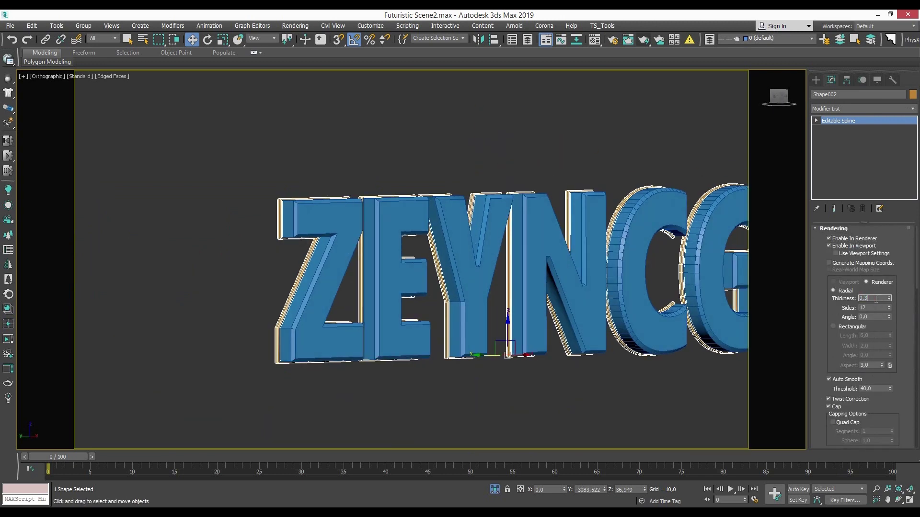
pyautogui.press('BackSpace')
pyautogui.write('1')
pyautogui.press('Return')
pyautogui.write('5')
pyautogui.press('Return')
pyautogui.scroll(-2, 462, 267)
pyautogui.keyDown('alt'); pyautogui.moveTo(463, 267); pyautogui.dragTo(524, 288, button='middle'); pyautogui.keyUp('alt')
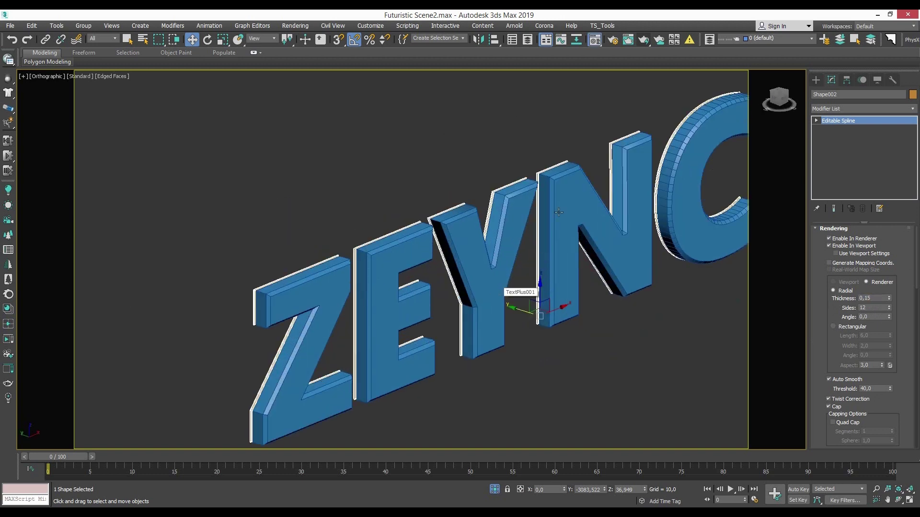
# Assign Light Mat to the outline and snap it onto the letters' front faces
pyautogui.press('m')
pyautogui.moveTo(532, 174); pyautogui.dragTo(473, 159)
pyautogui.click(655, 116)
pyautogui.press('s')
pyautogui.moveTo(438, 286)
pyautogui.mouseDown()
pyautogui.moveTo(522, 318)
pyautogui.moveTo(499, 261)
pyautogui.mouseUp()
pyautogui.click(846, 79)
pyautogui.click(83, 26)
# Group the ZEYNCG text with its outline spline
pyautogui.click(87, 44)
pyautogui.press('Return')
pyautogui.scroll(-5, 500, 250)
pyautogui.scroll(-3, 500, 251)
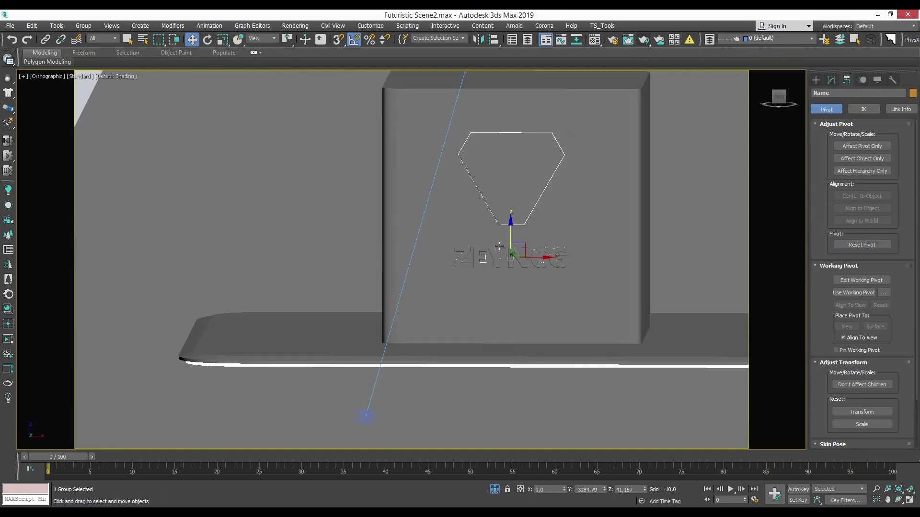
pyautogui.keyDown('alt'); pyautogui.moveTo(500, 250); pyautogui.dragTo(477, 185, button='middle'); pyautogui.keyUp('alt')
pyautogui.scroll(3, 470, 230)
# Select the box stand's top face in polygon mode and inspect it
pyautogui.click(470, 230)
pyautogui.press('F4')
pyautogui.scroll(2, 482, 231)
pyautogui.press('4')
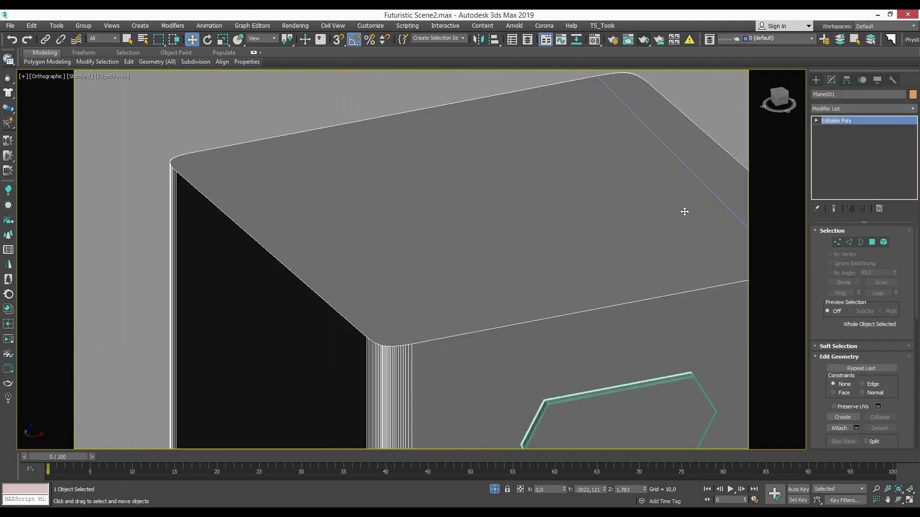
pyautogui.click(569, 255)
pyautogui.scroll(3, 682, 301)
pyautogui.press('w')
pyautogui.scroll(-3, 493, 287)
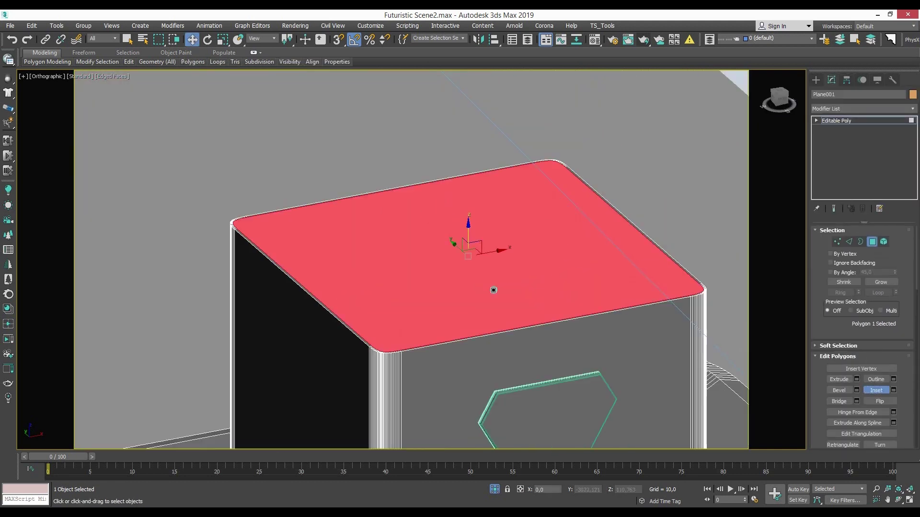
pyautogui.scroll(3, 493, 288)
pyautogui.press('F4')
pyautogui.moveTo(493, 287)
pyautogui.keyDown('alt'); pyautogui.mouseDown(button='middle')
pyautogui.moveTo(441, 250)
pyautogui.moveTo(498, 289)
pyautogui.moveTo(527, 294)
pyautogui.moveTo(473, 275)
pyautogui.moveTo(491, 361)
pyautogui.moveTo(445, 308)
pyautogui.mouseUp(button='middle'); pyautogui.keyUp('alt')
pyautogui.scroll(-5, 485, 193)
pyautogui.press('4')
# Select the box and logo group together and group them as Stand
pyautogui.scroll(4, 491, 361)
pyautogui.press('c')
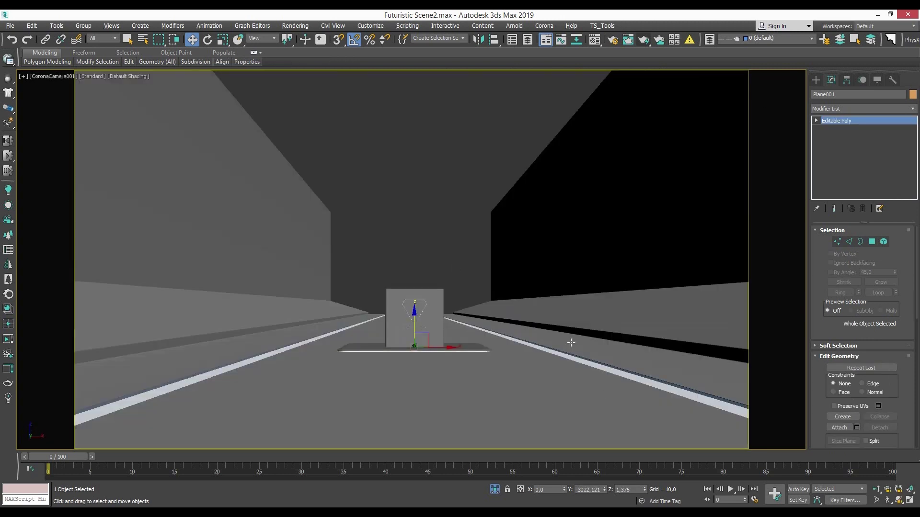
pyautogui.click(477, 244)
pyautogui.click(436, 295)
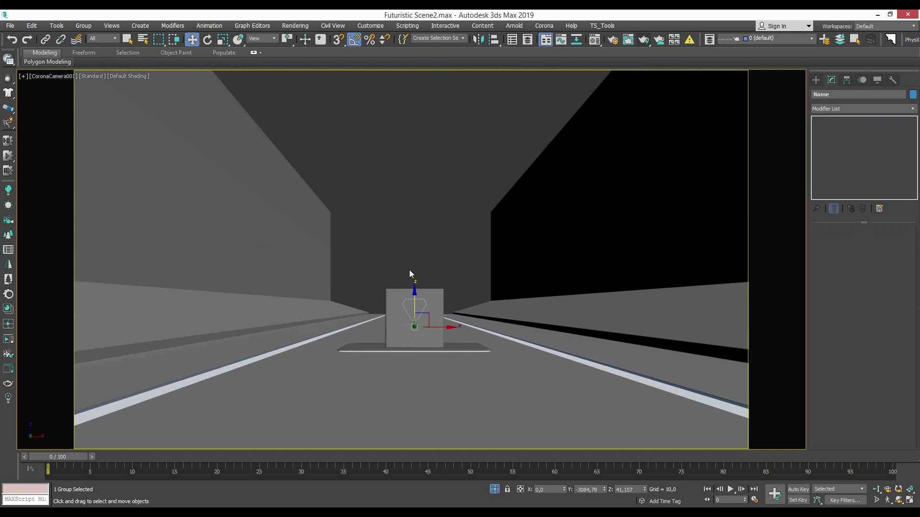
pyautogui.press('p')
pyautogui.scroll(5, 422, 307)
pyautogui.click(527, 287)
pyautogui.moveTo(527, 288)
pyautogui.keyDown('alt'); pyautogui.mouseDown(button='middle')
pyautogui.moveTo(538, 286)
pyautogui.moveTo(493, 296)
pyautogui.mouseUp(button='middle'); pyautogui.keyUp('alt')
pyautogui.keyDown('ctrl'); pyautogui.click(515, 242); pyautogui.keyUp('ctrl')
pyautogui.click(83, 25)
pyautogui.click(91, 36)
pyautogui.press('Return')
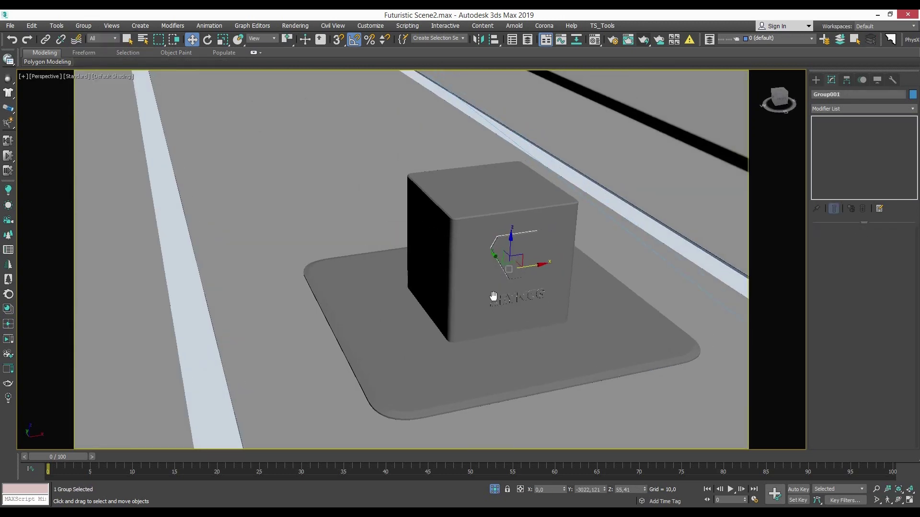
# Orbit around the grouped Stand to view its front
pyautogui.scroll(-5, 493, 296)
pyautogui.scroll(5, 480, 353)
pyautogui.scroll(-5, 480, 353)
pyautogui.scroll(5, 498, 335)
pyautogui.press('n')
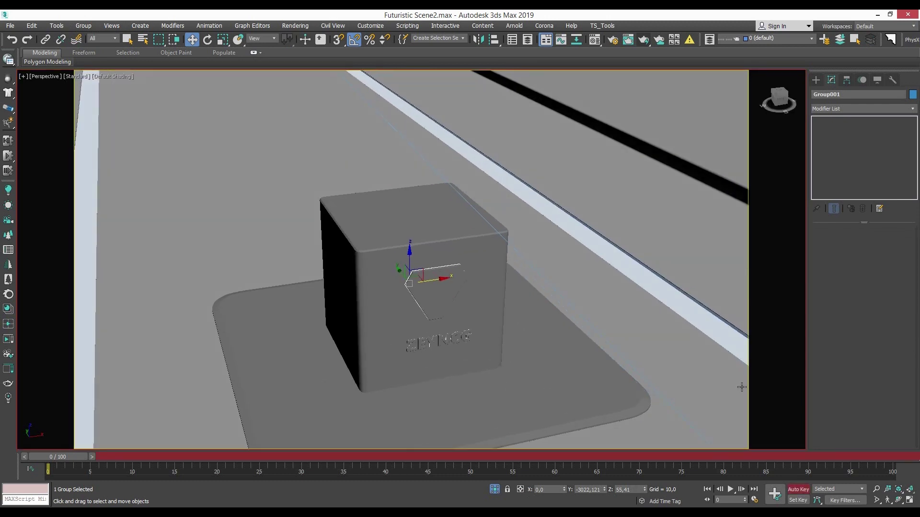
pyautogui.press('n')
pyautogui.keyDown('alt'); pyautogui.moveTo(742, 387); pyautogui.dragTo(431, 266, button='middle'); pyautogui.keyUp('alt')
pyautogui.scroll(5, 376, 268)
pyautogui.scroll(-5, 383, 267)
pyautogui.scroll(5, 384, 267)
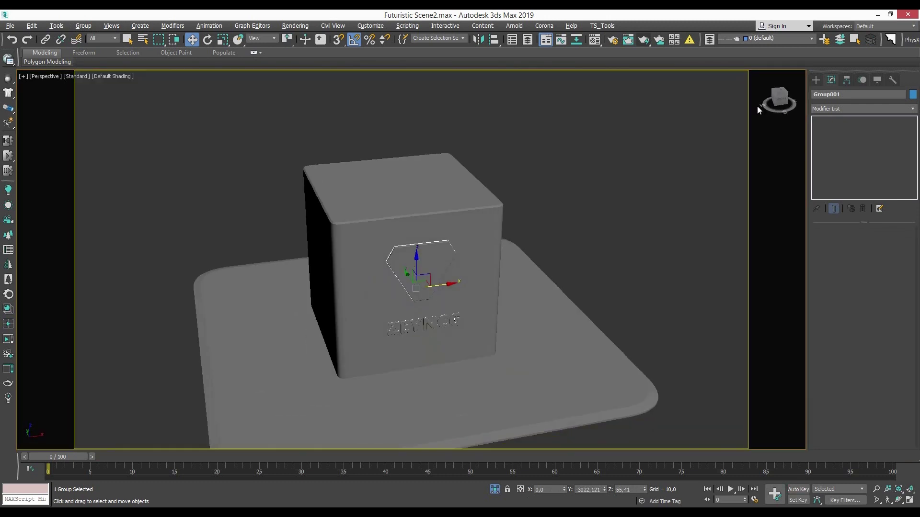
pyautogui.keyDown('alt'); pyautogui.moveTo(415, 224); pyautogui.dragTo(856, 101, button='middle'); pyautogui.keyUp('alt')
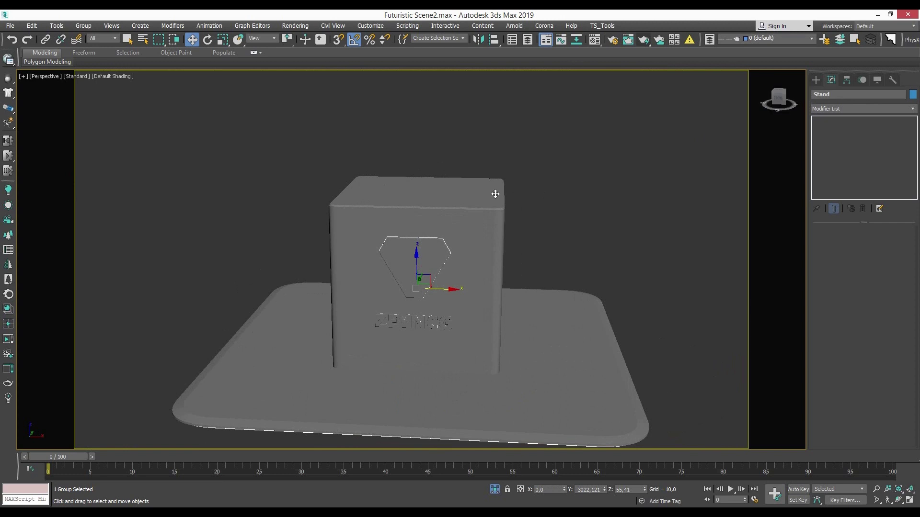
# Draw a cylinder centred on the stand top in the Top view with snapping on
pyautogui.press('t')
pyautogui.press('F3')
pyautogui.click(435, 209)
pyautogui.click(816, 79)
pyautogui.click(843, 147)
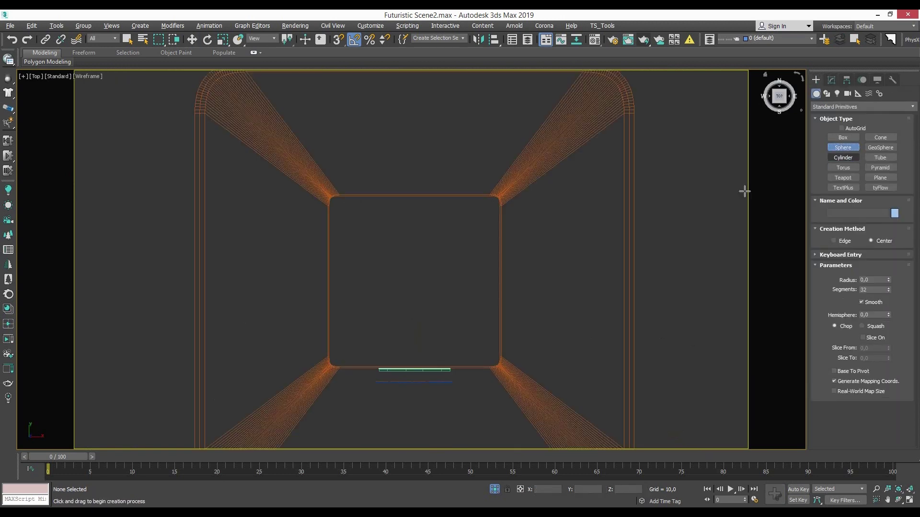
pyautogui.press('s')
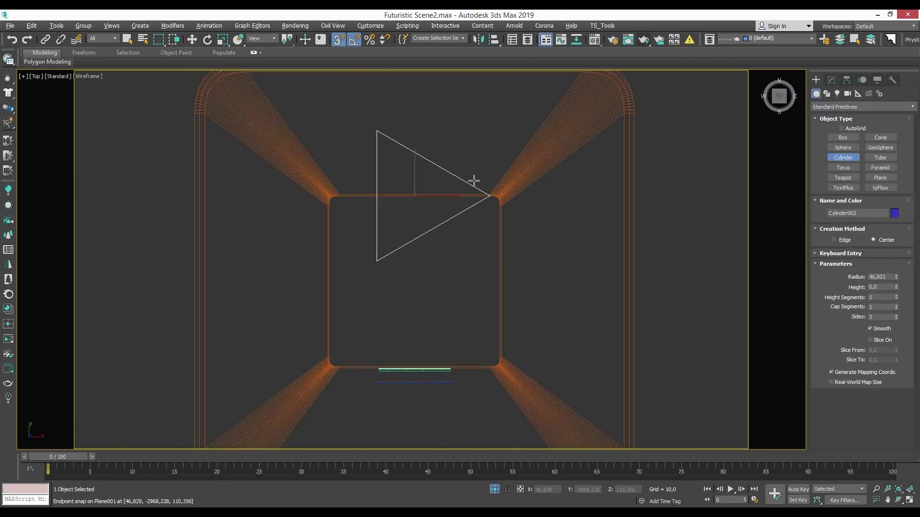
pyautogui.press('w')
pyautogui.moveTo(490, 196); pyautogui.dragTo(494, 276)
pyautogui.click(831, 79)
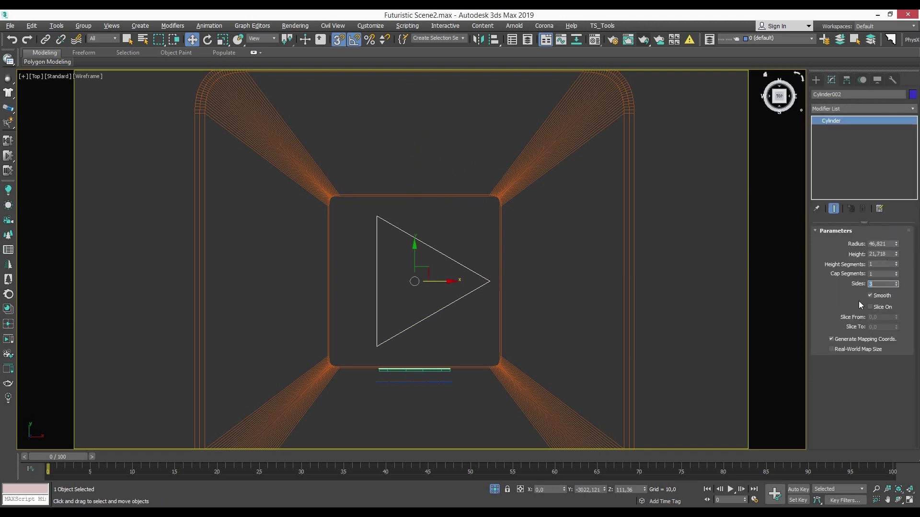
# Set the cylinder to 100 sides and 0.217 height, then convert it to Editable Poly
pyautogui.moveTo(478, 232)
pyautogui.keyDown('alt'); pyautogui.mouseDown(button='middle')
pyautogui.moveTo(414, 273)
pyautogui.moveTo(435, 324)
pyautogui.mouseUp(button='middle'); pyautogui.keyUp('alt')
pyautogui.press('F3')
pyautogui.press('s')
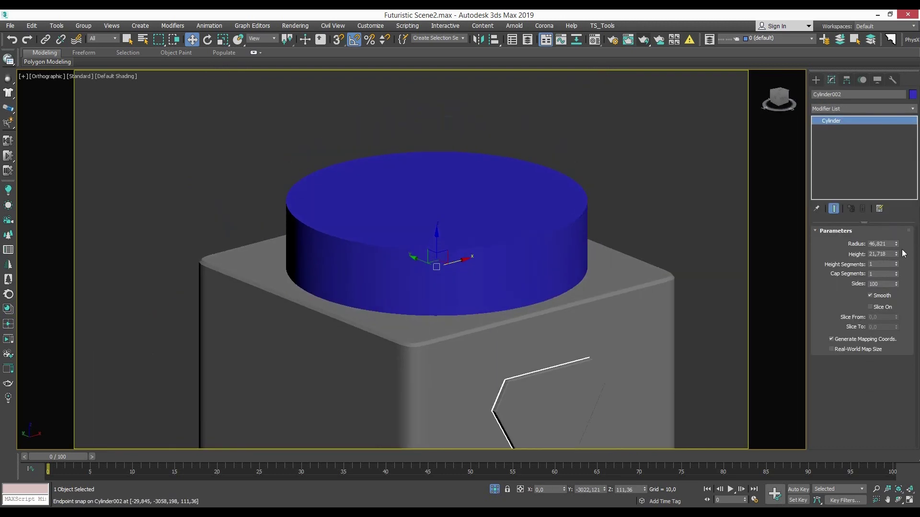
pyautogui.moveTo(895, 300); pyautogui.dragTo(896, 306)
pyautogui.scroll(3, 422, 279)
pyautogui.rightClick(586, 275)
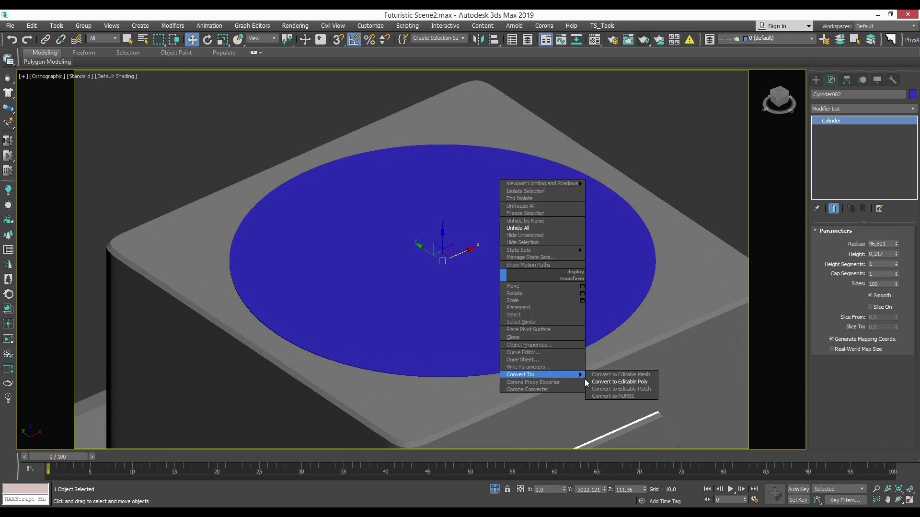
pyautogui.click(611, 381)
# Select both cap polygons of the disc
pyautogui.press('4')
pyautogui.click(527, 249)
pyautogui.moveTo(526, 249)
pyautogui.keyDown('alt'); pyautogui.mouseDown(button='middle')
pyautogui.moveTo(493, 230)
pyautogui.moveTo(498, 244)
pyautogui.mouseUp(button='middle'); pyautogui.keyUp('alt')
pyautogui.press('F3')
pyautogui.hotkey('ctrl', 'd')
pyautogui.click(541, 282)
# Inset the caps and bridge them to cut a hole through the disc centre
pyautogui.keyDown('alt'); pyautogui.moveTo(484, 260); pyautogui.dragTo(456, 265, button='middle'); pyautogui.keyUp('alt')
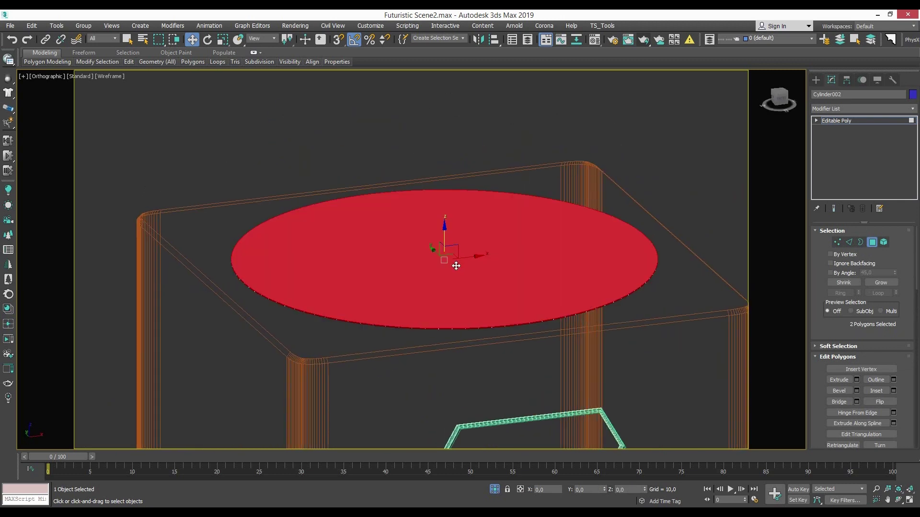
pyautogui.moveTo(418, 278); pyautogui.dragTo(418, 259)
pyautogui.press('F3')
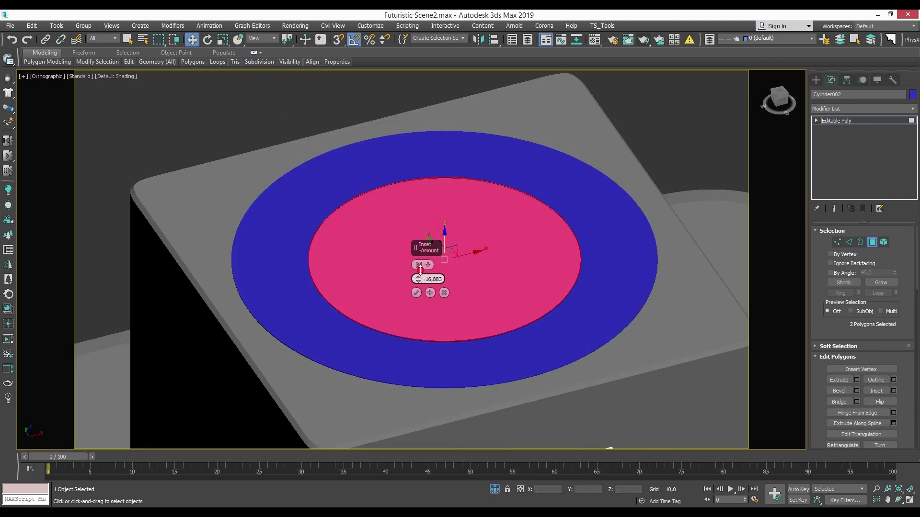
pyautogui.click(844, 404)
pyautogui.scroll(-3, 472, 264)
pyautogui.press('F4')
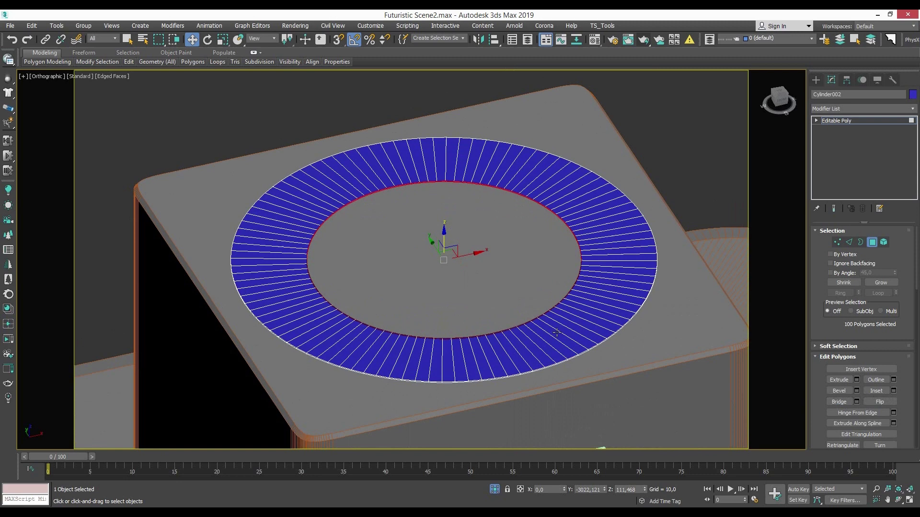
pyautogui.scroll(3, 575, 329)
pyautogui.click(575, 329)
# Bevel the ring polygons into a slight recess
pyautogui.click(857, 390)
pyautogui.moveTo(418, 278)
pyautogui.keyDown('alt'); pyautogui.mouseDown(button='middle')
pyautogui.moveTo(505, 382)
pyautogui.moveTo(626, 331)
pyautogui.moveTo(527, 287)
pyautogui.mouseUp(button='middle'); pyautogui.keyUp('alt')
pyautogui.moveTo(421, 279); pyautogui.dragTo(428, 309)
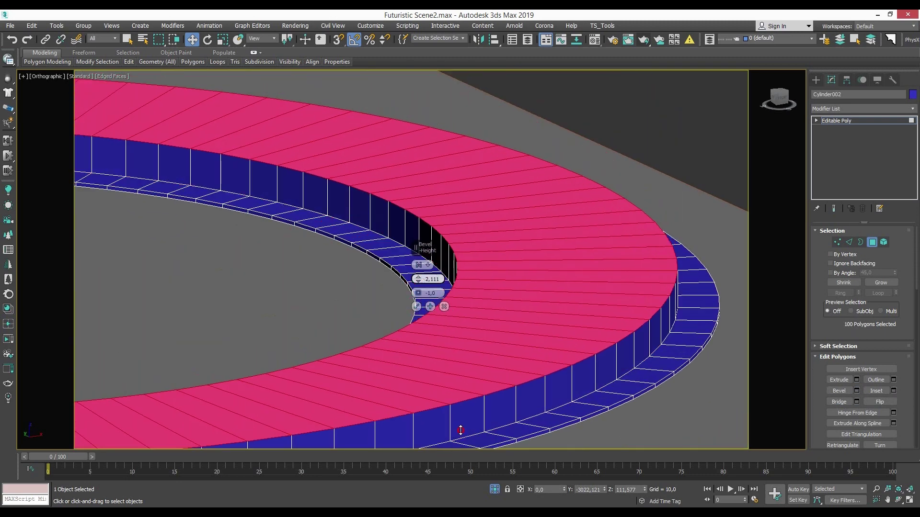
pyautogui.click(417, 307)
pyautogui.press('6')
pyautogui.scroll(-2, 433, 216)
pyautogui.press('F4')
pyautogui.moveTo(433, 216); pyautogui.dragTo(492, 252, button='middle')
pyautogui.scroll(-3, 437, 263)
pyautogui.keyDown('alt'); pyautogui.moveTo(438, 263); pyautogui.dragTo(537, 251, button='middle'); pyautogui.keyUp('alt')
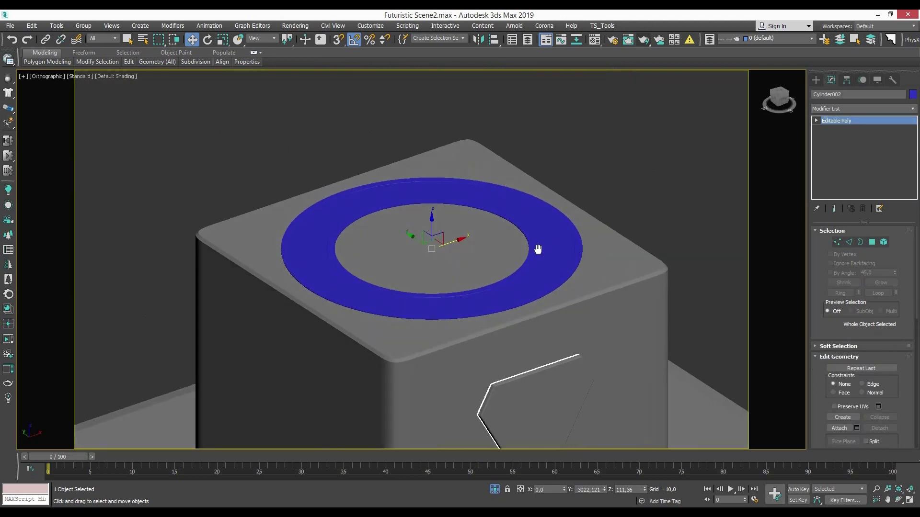
pyautogui.scroll(5, 557, 280)
pyautogui.press('F4')
# Connect the ring's edge ring with new loops and chamfer them
pyautogui.press('2')
pyautogui.click(558, 284)
pyautogui.hotkey('alt', 'r')
pyautogui.hotkey('ctrl', 'shift', 'e')
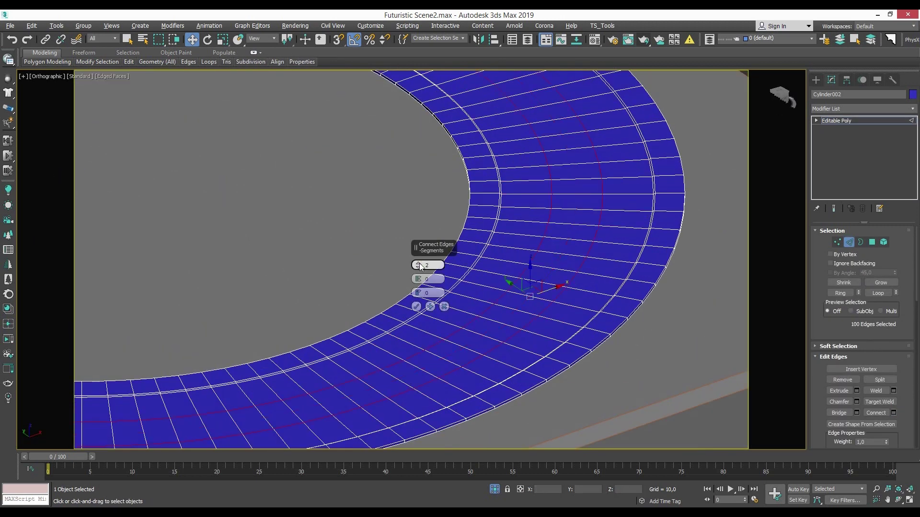
pyautogui.scroll(2, 437, 316)
pyautogui.hotkey('ctrl', 'shift', 'c')
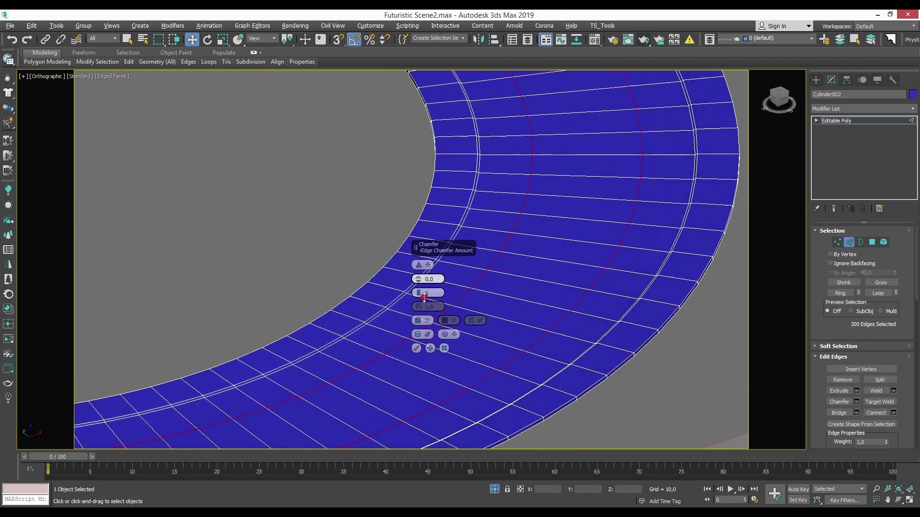
pyautogui.click(416, 348)
# Add a Smooth modifier to the ring and collapse it into the editable poly
pyautogui.click(862, 108)
pyautogui.write('smooth')
pyautogui.press('Return')
pyautogui.moveTo(616, 239); pyautogui.dragTo(626, 240, button='middle')
pyautogui.press('F4')
pyautogui.press('F4')
pyautogui.rightClick(637, 207)
pyautogui.click(761, 311)
# Apply a second Smooth modifier and collapse it into the mesh
pyautogui.press('4')
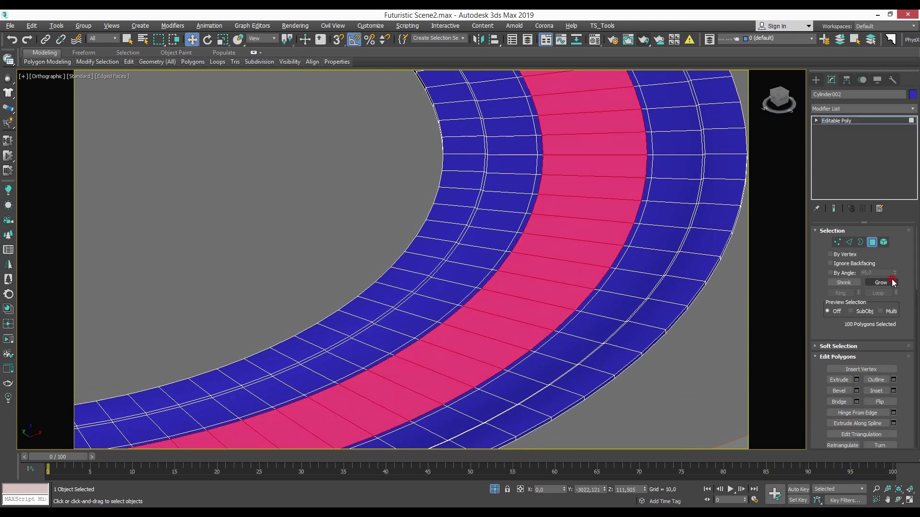
pyautogui.click(847, 108)
pyautogui.write('smooth')
pyautogui.press('Return')
pyautogui.rightClick(499, 202)
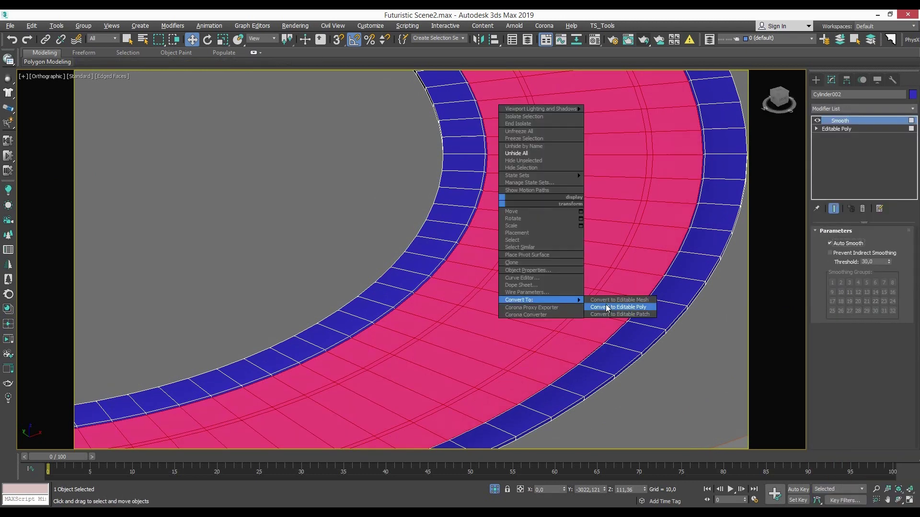
pyautogui.click(637, 307)
pyautogui.press('F4')
pyautogui.scroll(3, 614, 277)
# Select the outer and inner strips, apply a modifier and collapse the stack
pyautogui.press('F4')
pyautogui.press('4')
pyautogui.click(675, 303)
pyautogui.keyDown('ctrl'); pyautogui.click(500, 271); pyautogui.keyUp('ctrl')
pyautogui.click(848, 108)
pyautogui.click(800, 158)
pyautogui.rightClick(530, 263)
pyautogui.click(634, 362)
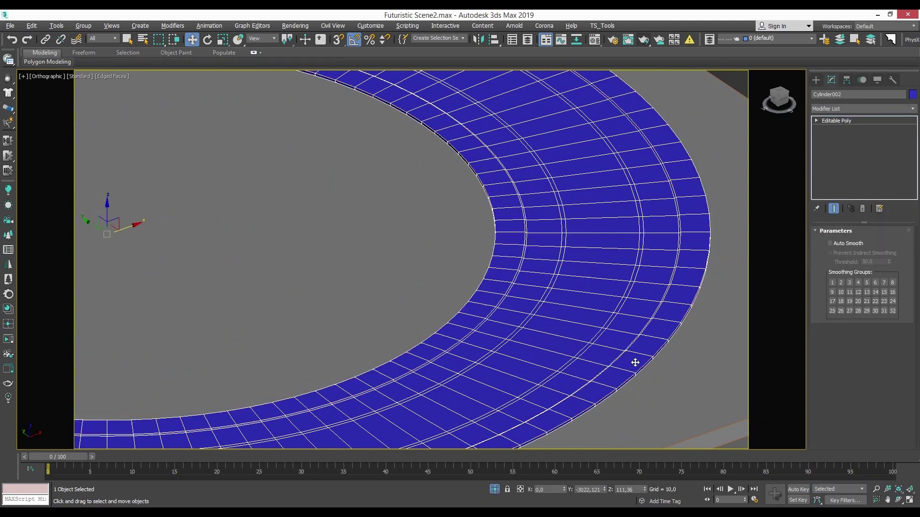
# Select the 200 polygons of the two thin strip loops and open the Material Editor
pyautogui.press('F4')
pyautogui.scroll(3, 526, 311)
pyautogui.press('F4')
pyautogui.press('4')
pyautogui.click(429, 312)
pyautogui.keyDown('shift'); pyautogui.click(431, 317); pyautogui.keyUp('shift')
pyautogui.keyDown('ctrl'); pyautogui.keyDown('shift'); pyautogui.click(594, 312); pyautogui.keyUp('shift'); pyautogui.keyUp('ctrl')
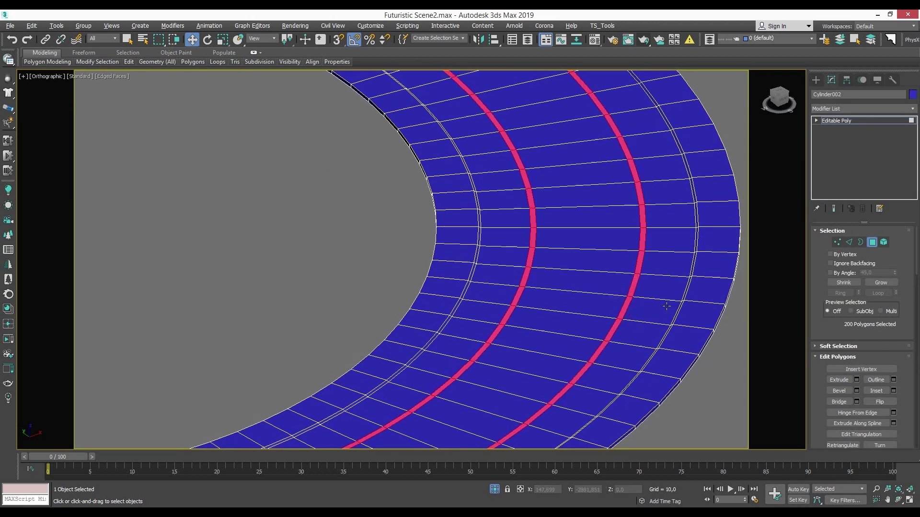
pyautogui.press('m')
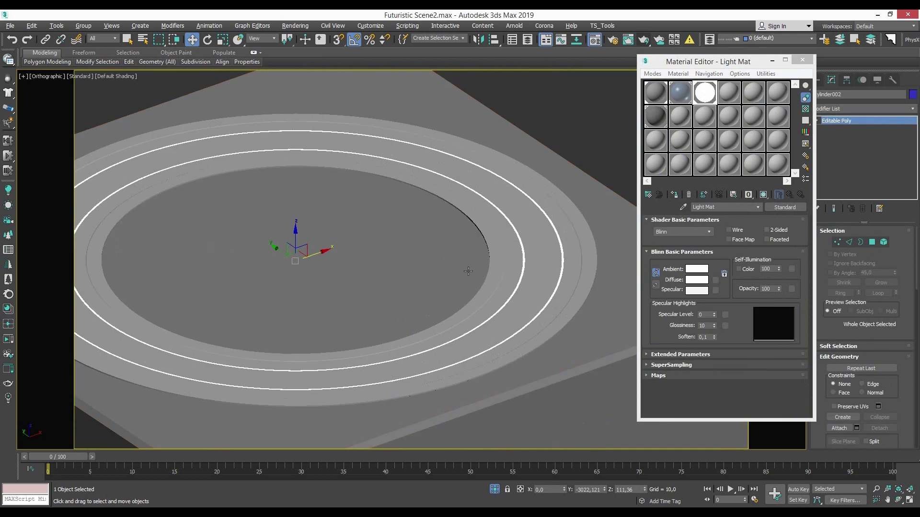
# Assign the white Light Mat material to the two selected ring strips
pyautogui.scroll(-3, 468, 271)
pyautogui.scroll(-2, 383, 268)
pyautogui.scroll(-3, 293, 267)
pyautogui.scroll(4, 458, 303)
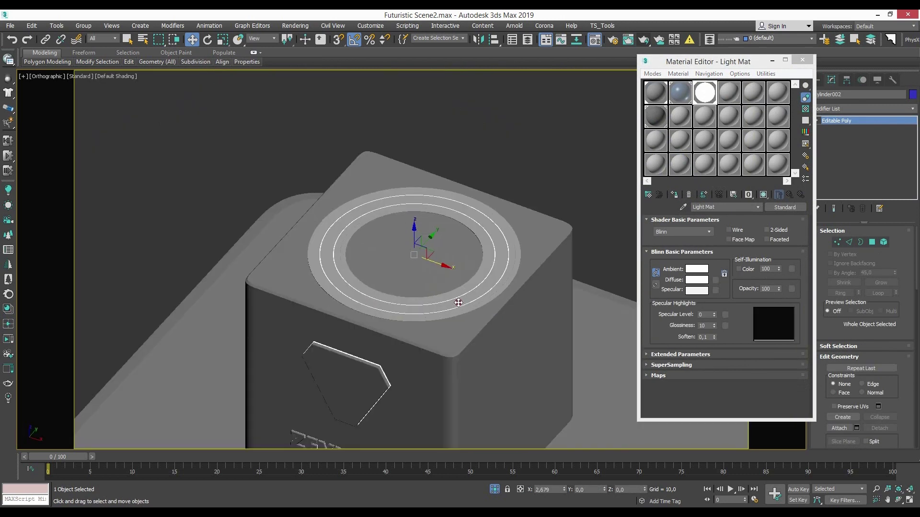
pyautogui.press('r')
pyautogui.scroll(3, 440, 200)
pyautogui.scroll(2, 403, 262)
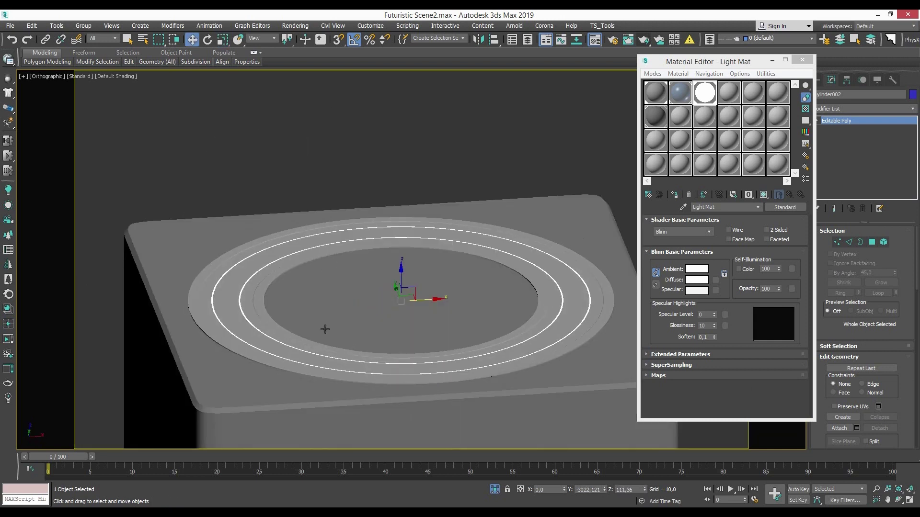
pyautogui.press('4')
pyautogui.scroll(2, 307, 335)
pyautogui.click(283, 339)
pyautogui.scroll(-2, 436, 260)
# Select the ring's inner edge loop and chamfer it to soften the rim
pyautogui.press('2')
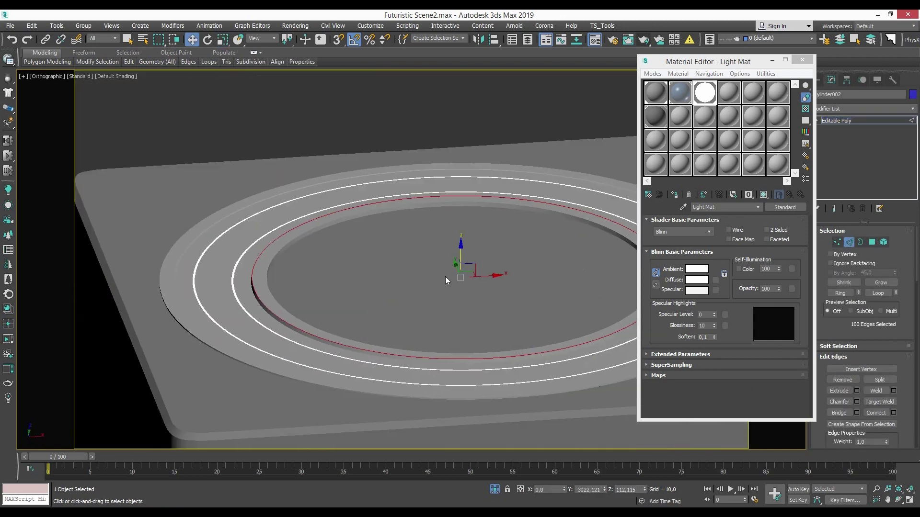
pyautogui.scroll(2, 444, 276)
pyautogui.press('r')
pyautogui.scroll(2, 313, 224)
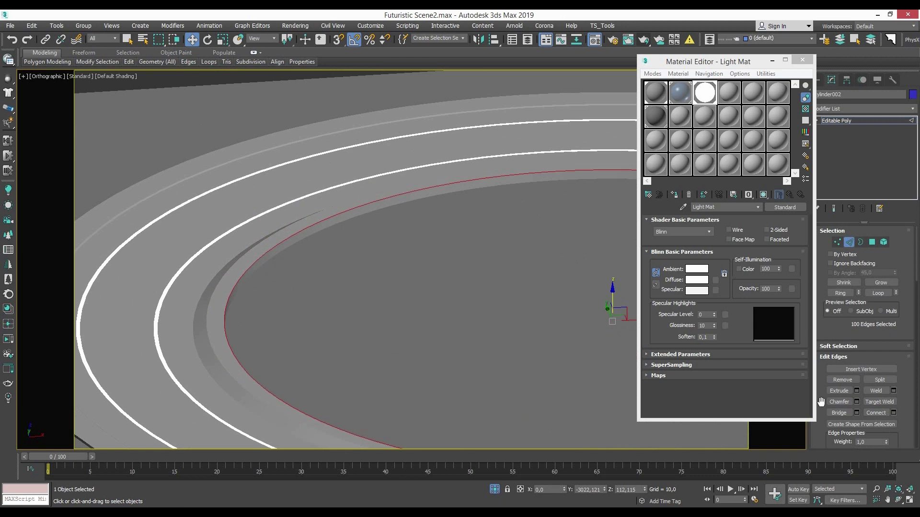
pyautogui.click(856, 402)
pyautogui.scroll(2, 381, 305)
pyautogui.scroll(-5, 252, 294)
# Return to object level and frame the stand in the Perspective view
pyautogui.press('2')
pyautogui.press('r')
pyautogui.scroll(-1, 356, 330)
pyautogui.scroll(2, 356, 330)
pyautogui.press('w')
pyautogui.press('p')
pyautogui.press('f')
pyautogui.press('p')
pyautogui.moveTo(464, 401); pyautogui.dragTo(460, 296, button='middle')
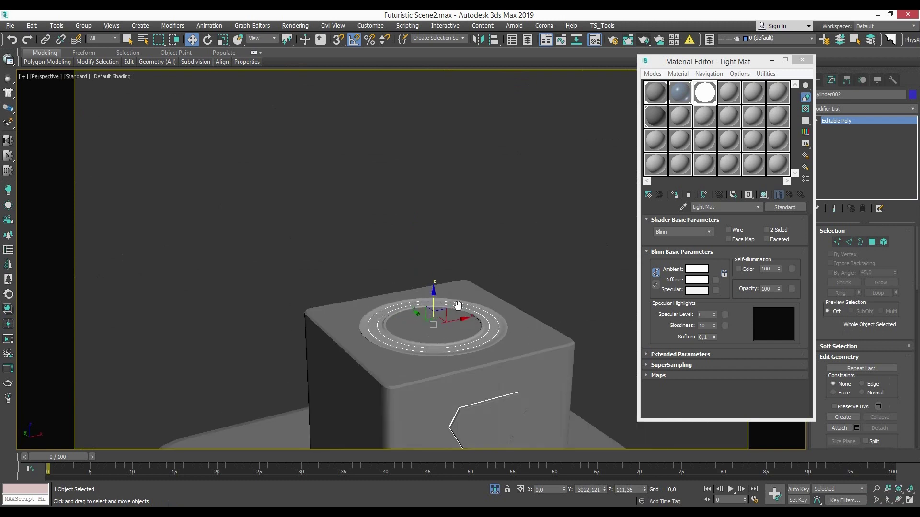
pyautogui.scroll(2, 276, 236)
# Close the Material Editor, open the Stand group and select its top plane
pyautogui.click(802, 60)
pyautogui.click(576, 273)
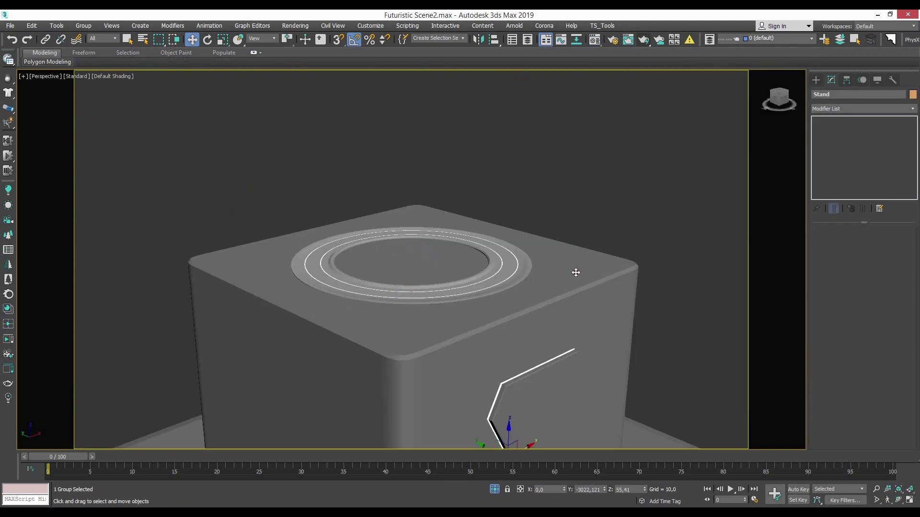
pyautogui.click(84, 25)
pyautogui.click(90, 69)
pyautogui.click(412, 306)
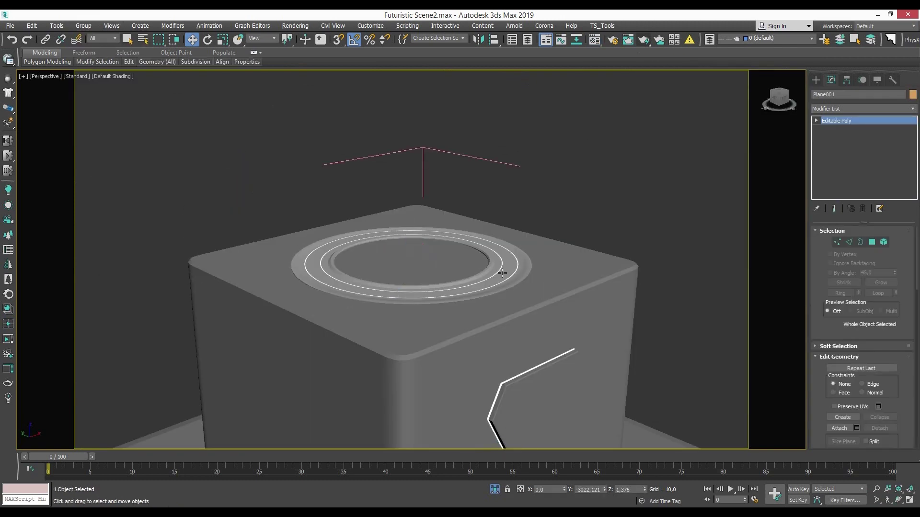
pyautogui.press('4')
pyautogui.click(526, 335)
# Draw a sphere above the stand in the Front view and align it to the plane
pyautogui.press('f')
pyautogui.moveTo(472, 177); pyautogui.dragTo(472, 351, button='middle')
pyautogui.click(815, 79)
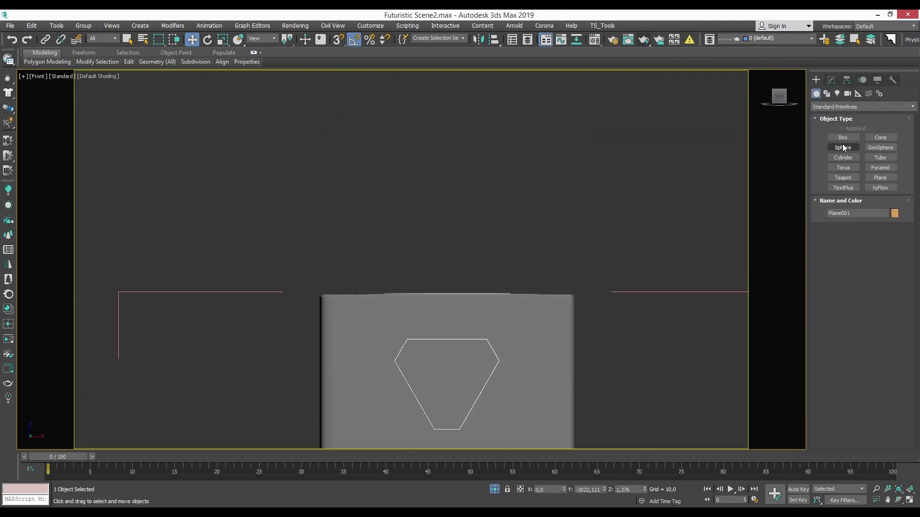
pyautogui.click(843, 147)
pyautogui.moveTo(453, 153); pyautogui.dragTo(501, 207)
pyautogui.scroll(-3, 501, 206)
pyautogui.press('w')
pyautogui.hotkey('alt', 'a')
pyautogui.click(527, 270)
pyautogui.click(463, 339)
# Give the sphere 200 segments for a smooth surface
pyautogui.keyDown('alt'); pyautogui.moveTo(493, 177); pyautogui.dragTo(527, 215, button='middle'); pyautogui.keyUp('alt')
pyautogui.press('F4')
pyautogui.click(831, 79)
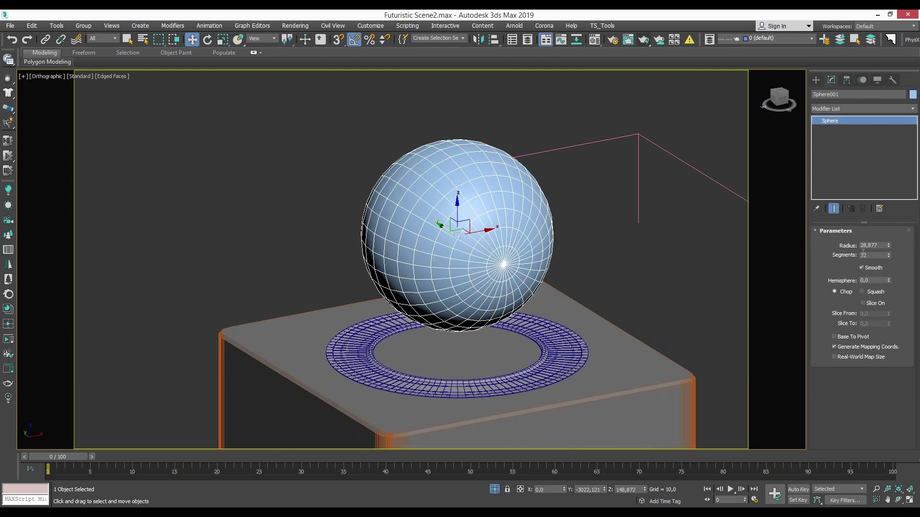
pyautogui.write('0')
pyautogui.press('Return')
pyautogui.press('w')
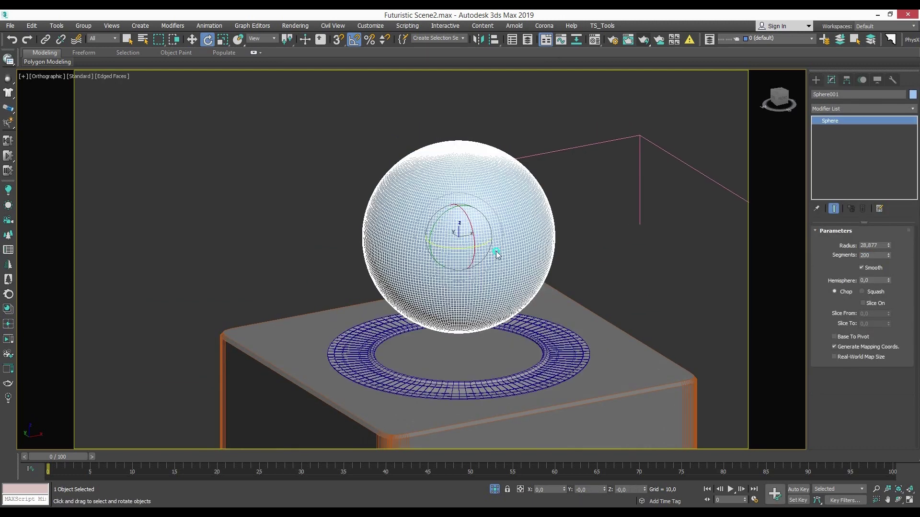
pyautogui.press('F4')
pyautogui.keyDown('alt'); pyautogui.moveTo(483, 293); pyautogui.dragTo(502, 281, button='middle'); pyautogui.keyUp('alt')
# Load earth_spec.jpg as a Bitmap map (Map #1) into an empty Material Editor slot
pyautogui.press('m')
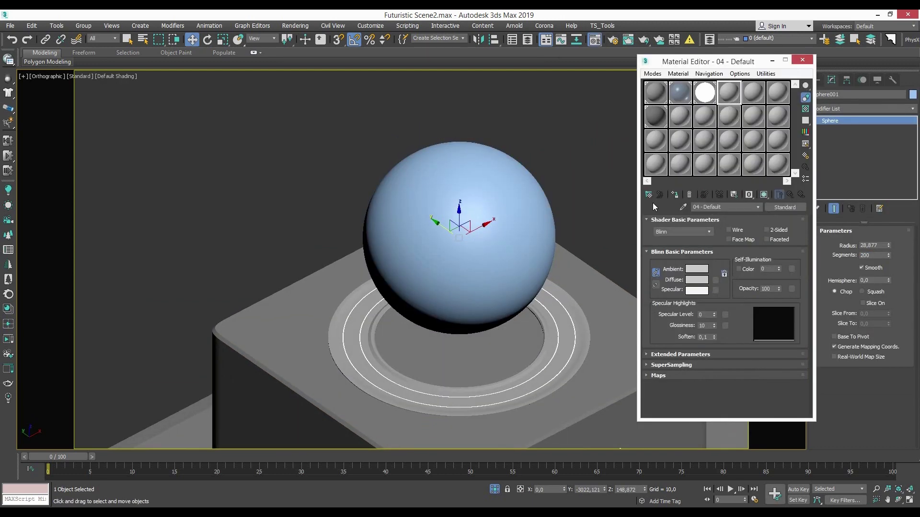
pyautogui.click(777, 116)
pyautogui.click(648, 195)
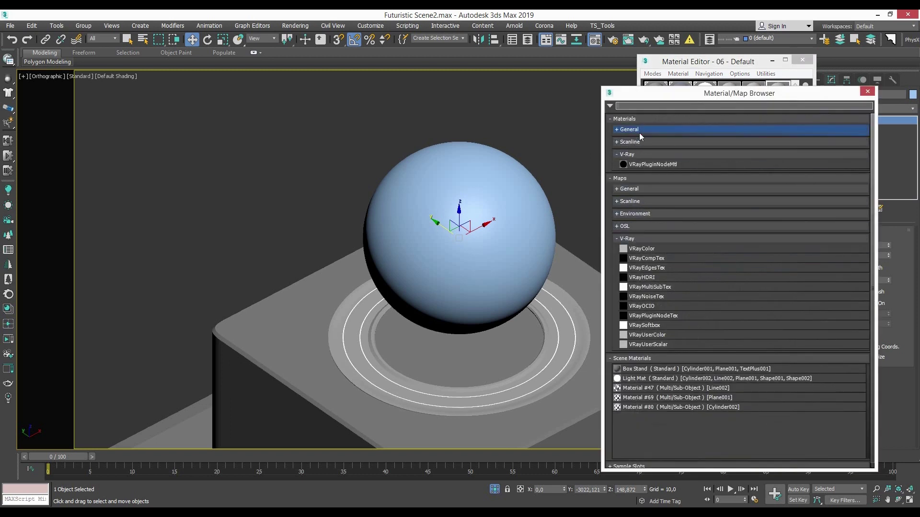
pyautogui.click(637, 130)
pyautogui.click(637, 130)
pyautogui.click(610, 119)
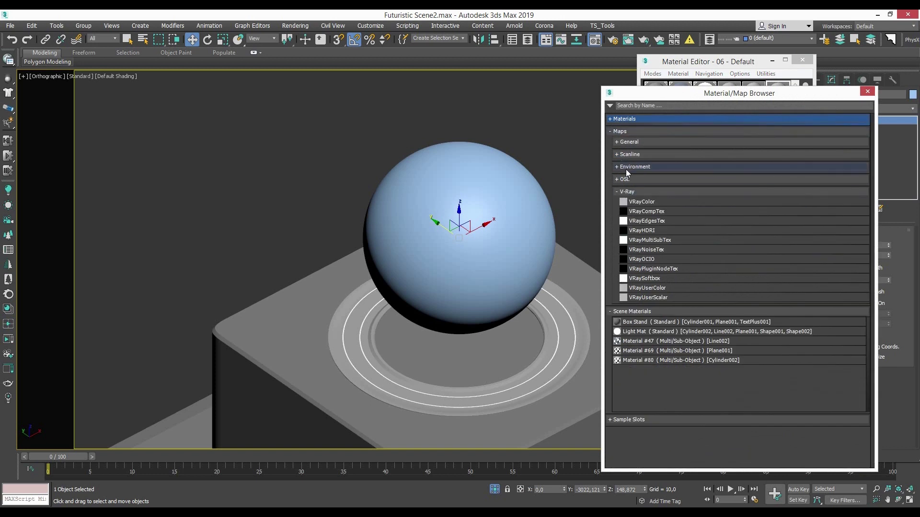
pyautogui.click(627, 142)
pyautogui.doubleClick(649, 159)
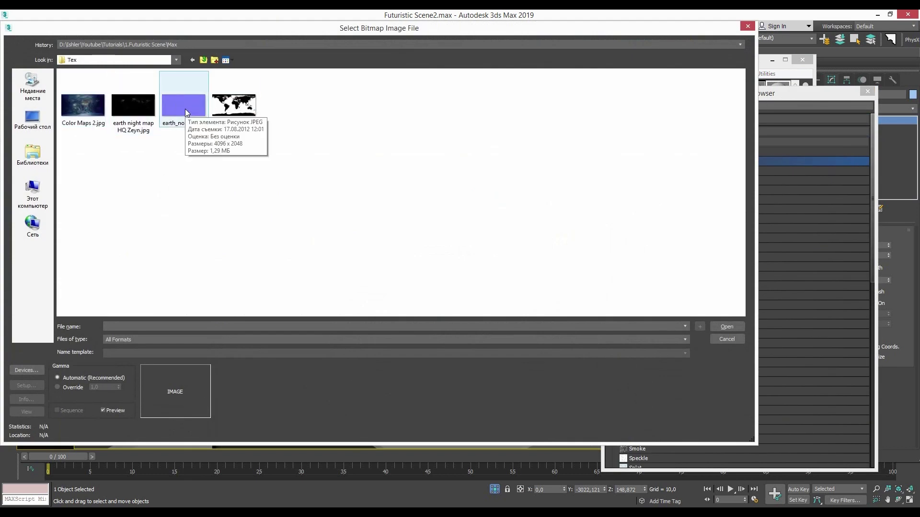
pyautogui.doubleClick(242, 110)
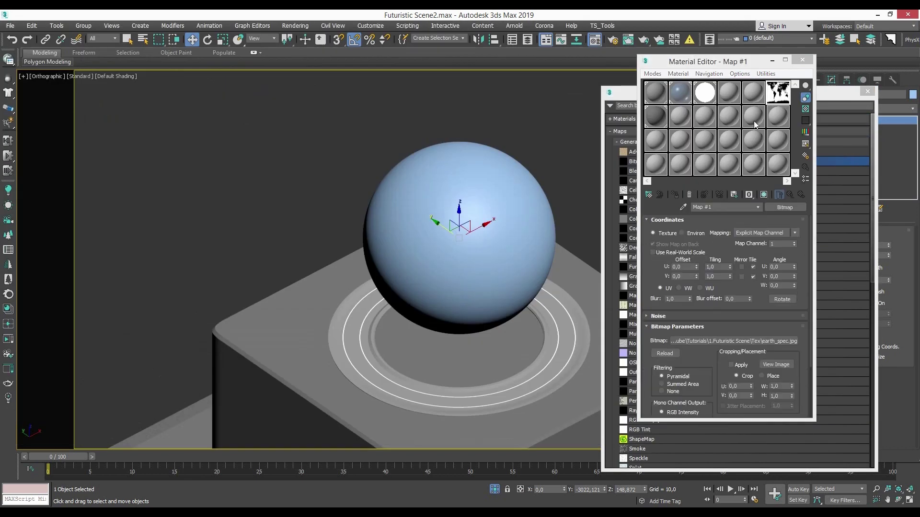
# Add a Displace modifier to the sphere using the earth bitmap as an instanced map
pyautogui.click(867, 92)
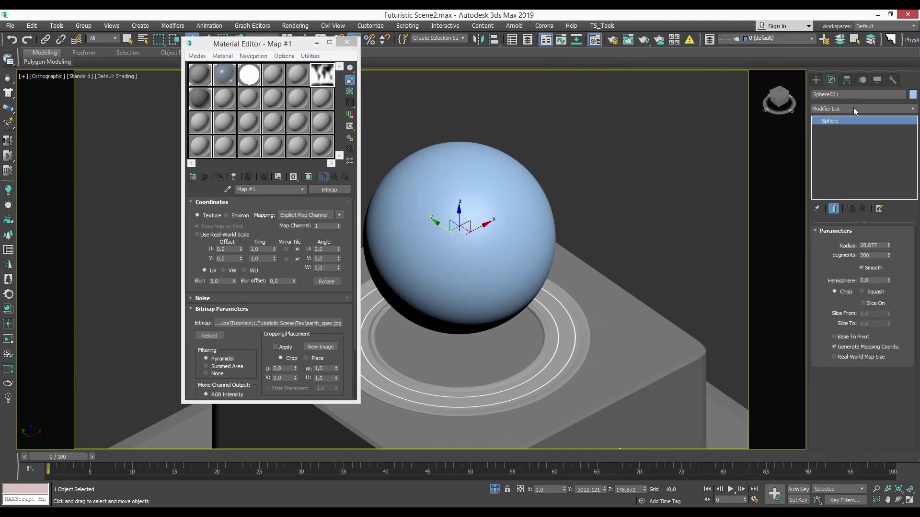
pyautogui.click(858, 108)
pyautogui.scroll(-1, 790, 115)
pyautogui.click(828, 126)
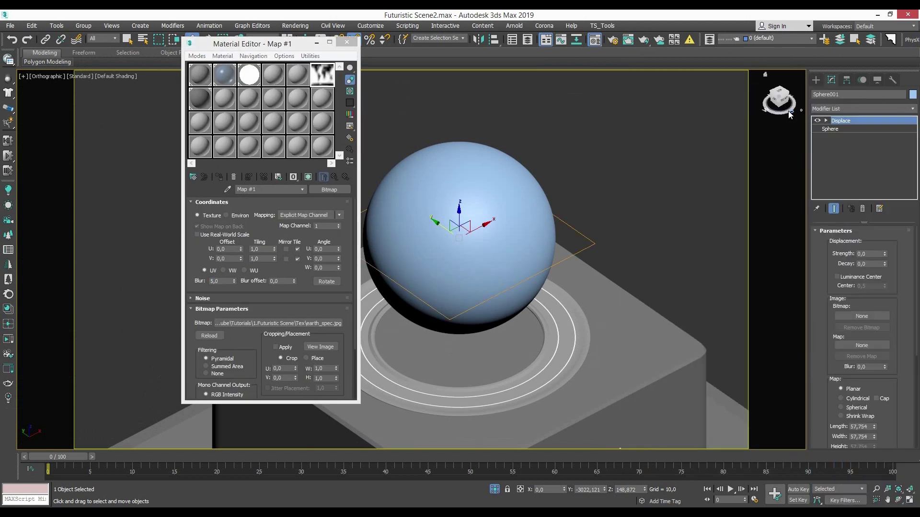
pyautogui.moveTo(329, 189); pyautogui.dragTo(861, 345)
pyautogui.click(437, 289)
# Set the displacement to Cylindrical mapping with strength -0.45 so continents show relief
pyautogui.moveTo(884, 253); pyautogui.dragTo(884, 239)
pyautogui.click(841, 398)
pyautogui.click(841, 398)
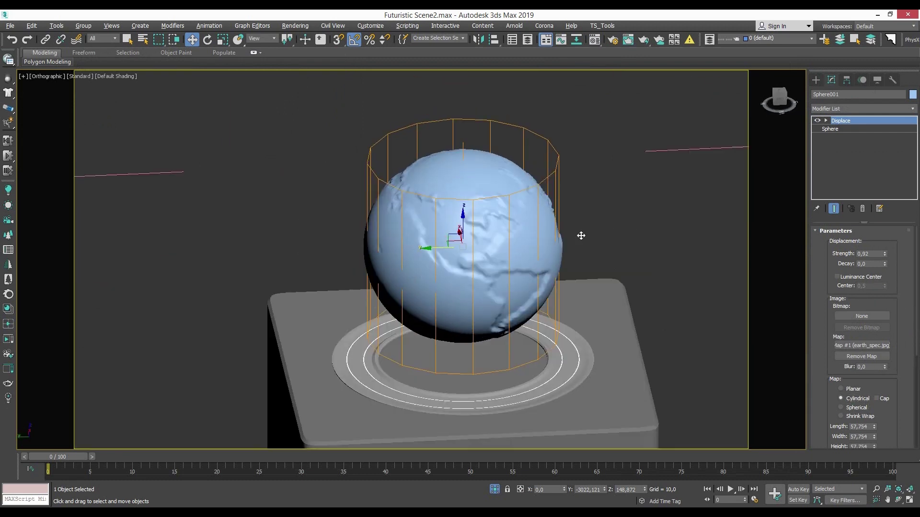
pyautogui.keyDown('alt'); pyautogui.moveTo(581, 236); pyautogui.dragTo(566, 240, button='middle'); pyautogui.keyUp('alt')
pyautogui.scroll(2, 565, 239)
pyautogui.moveTo(884, 254); pyautogui.dragTo(883, 305)
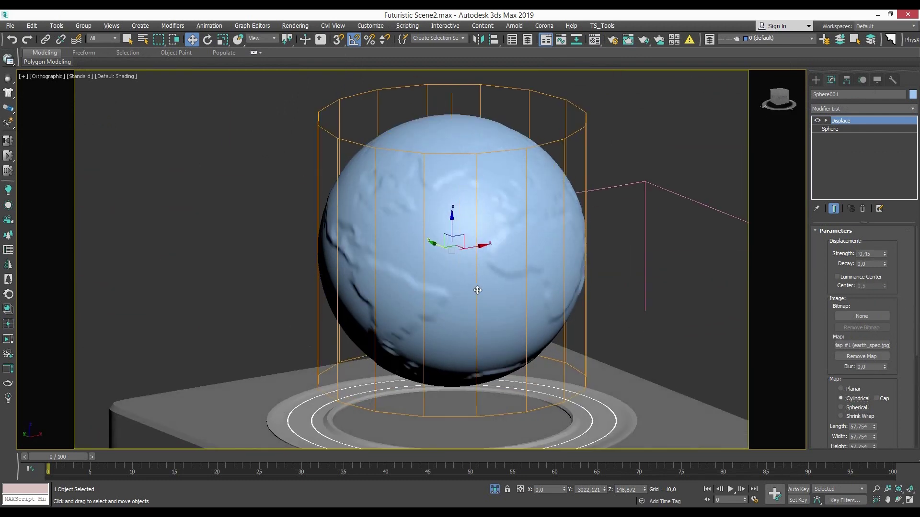
pyautogui.keyDown('alt'); pyautogui.moveTo(477, 290); pyautogui.dragTo(577, 257, button='middle'); pyautogui.keyUp('alt')
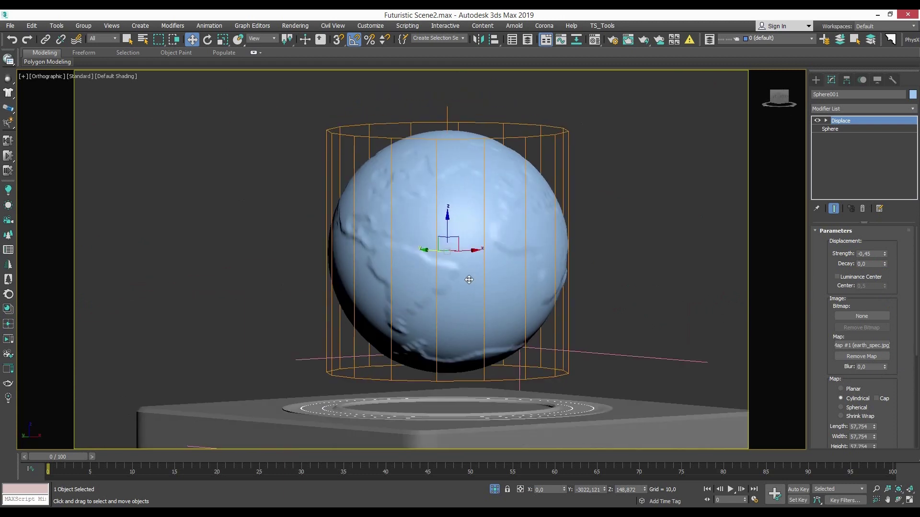
pyautogui.press('m')
pyautogui.click(233, 98)
# Assign the Earth material to the globe and save the scene
pyautogui.click(219, 177)
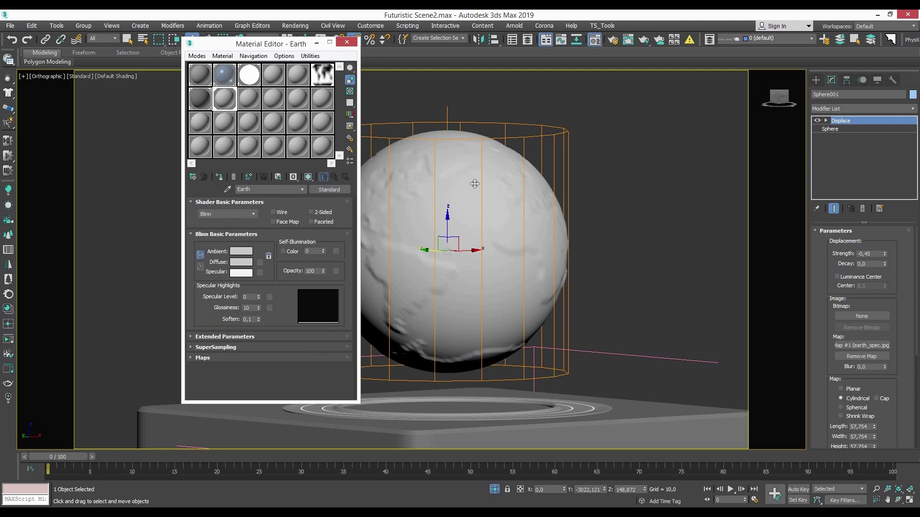
pyautogui.press('m')
pyautogui.scroll(-3, 509, 274)
pyautogui.scroll(-2, 508, 274)
pyautogui.hotkey('ctrl', 's')
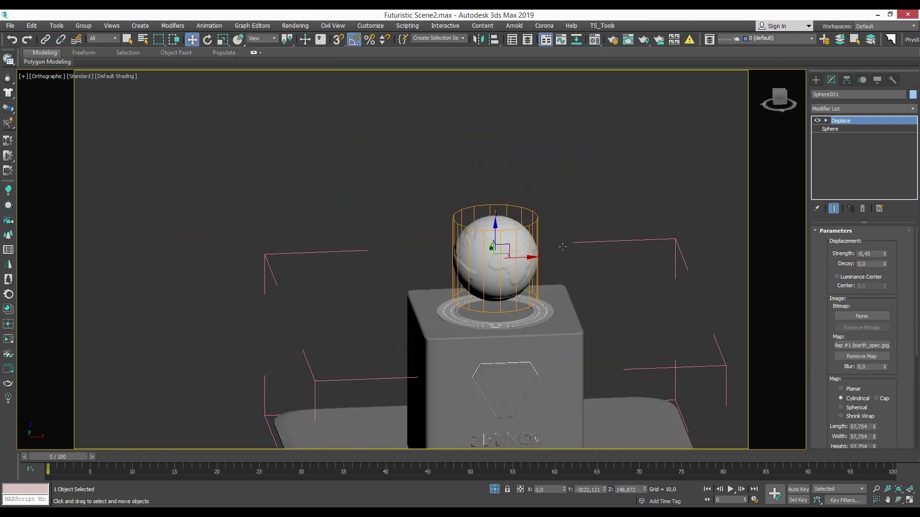
pyautogui.scroll(2, 563, 247)
# Convert the box around the globe to editable poly and raise its faces
pyautogui.click(584, 288)
pyautogui.scroll(-3, 596, 310)
pyautogui.scroll(-2, 595, 310)
pyautogui.click(474, 326)
pyautogui.click(47, 62)
pyautogui.click(47, 61)
pyautogui.click(96, 76)
pyautogui.press('4')
pyautogui.keyDown('alt'); pyautogui.moveTo(474, 327); pyautogui.dragTo(510, 335, button='middle'); pyautogui.keyUp('alt')
pyautogui.hotkey('ctrl', 'a')
pyautogui.moveTo(509, 367); pyautogui.dragTo(510, 259)
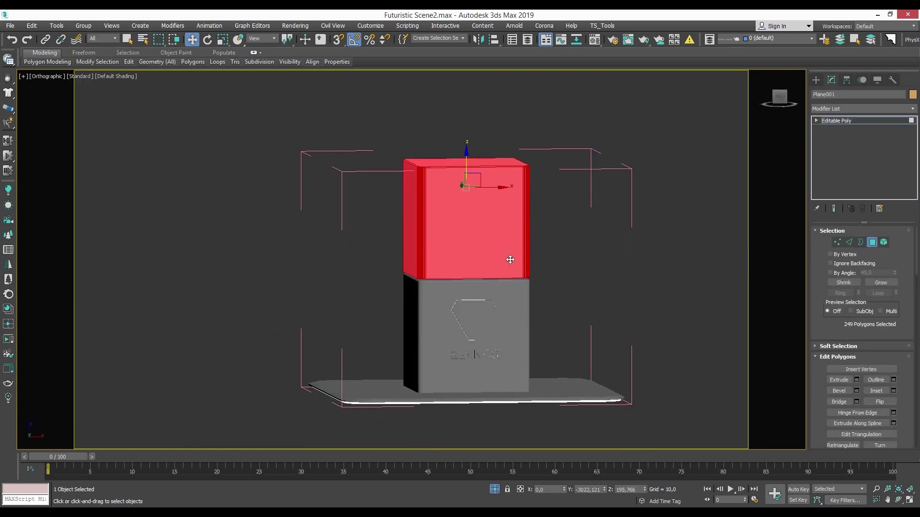
# Check the box in wireframe and shaded displays from different angles
pyautogui.press('t')
pyautogui.press('r')
pyautogui.press('F3')
pyautogui.moveTo(478, 277)
pyautogui.keyDown('alt'); pyautogui.mouseDown(button='middle')
pyautogui.moveTo(469, 222)
pyautogui.moveTo(431, 312)
pyautogui.mouseUp(button='middle'); pyautogui.keyUp('alt')
pyautogui.press('F3')
pyautogui.press('f')
pyautogui.press('w')
pyautogui.press('F2')
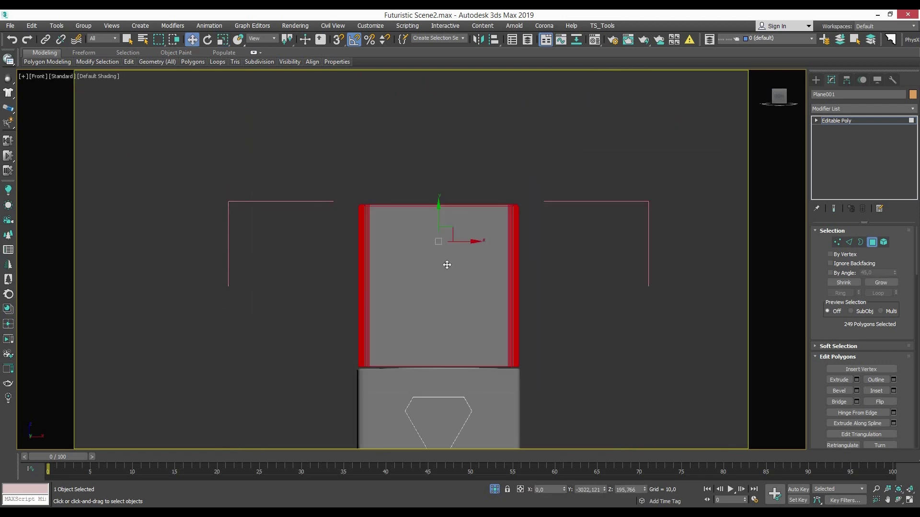
pyautogui.press('F3')
pyautogui.scroll(3, 531, 314)
pyautogui.scroll(-3, 532, 315)
# Select all elements of the box and apply the translucent glass material
pyautogui.press('1')
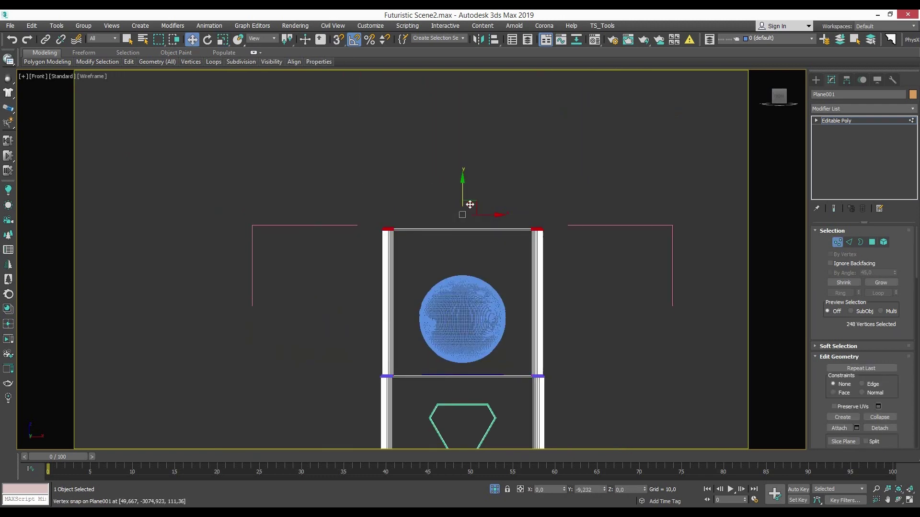
pyautogui.scroll(-2, 495, 260)
pyautogui.click(459, 297)
pyautogui.scroll(-3, 451, 326)
pyautogui.keyDown('alt'); pyautogui.moveTo(451, 325); pyautogui.dragTo(479, 345, button='middle'); pyautogui.keyUp('alt')
pyautogui.scroll(3, 479, 335)
pyautogui.click(530, 290)
pyautogui.press('F3')
pyautogui.press('5')
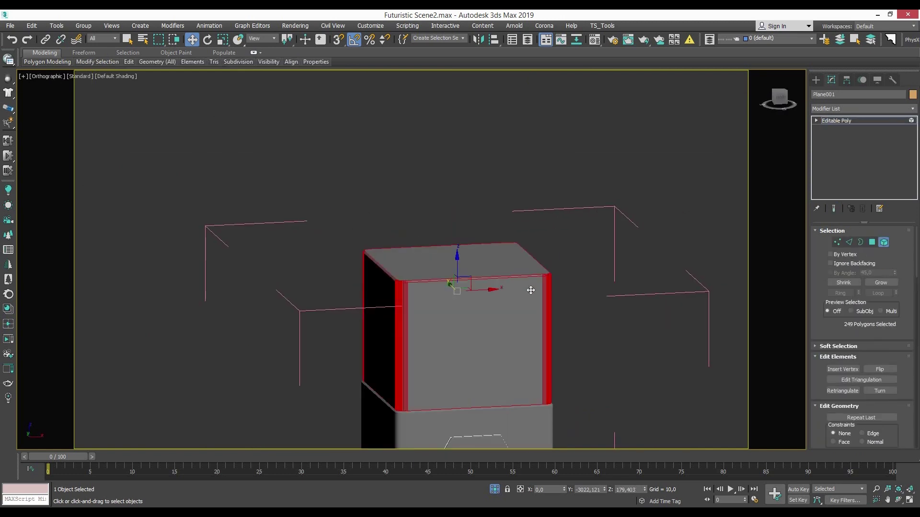
pyautogui.press('m')
pyautogui.moveTo(224, 75); pyautogui.dragTo(470, 284)
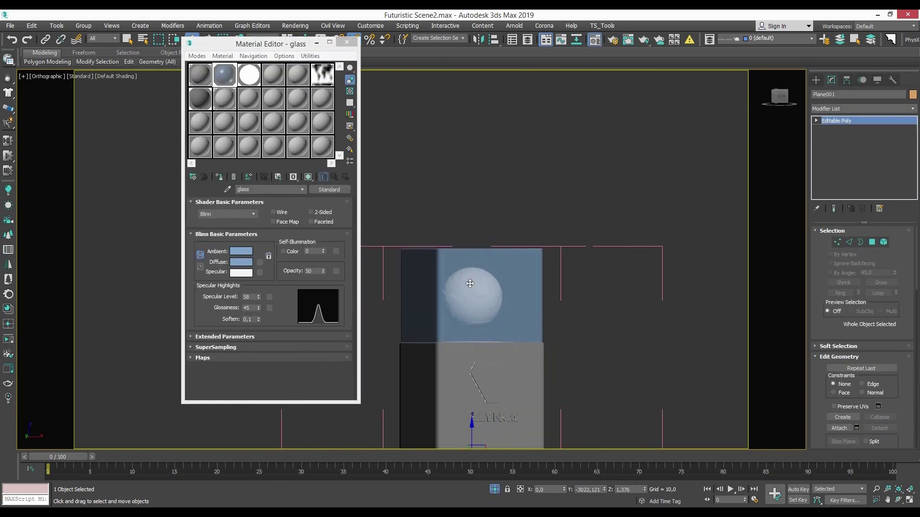
# Switch to the Corona camera view, clear the selection and save the scene
pyautogui.press('m')
pyautogui.press('c')
pyautogui.click(407, 271)
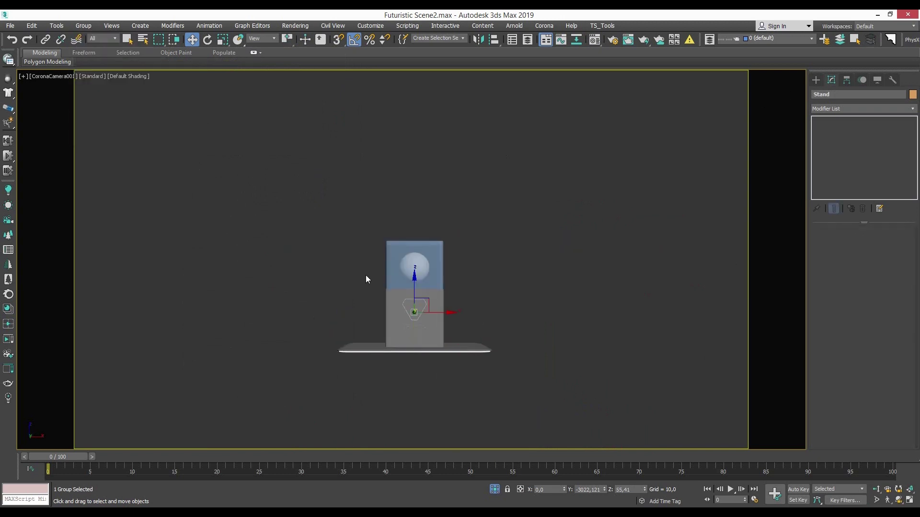
pyautogui.click(99, 88)
pyautogui.click(83, 25)
pyautogui.click(106, 102)
pyautogui.rightClick(475, 330)
pyautogui.hotkey('ctrl', 's')
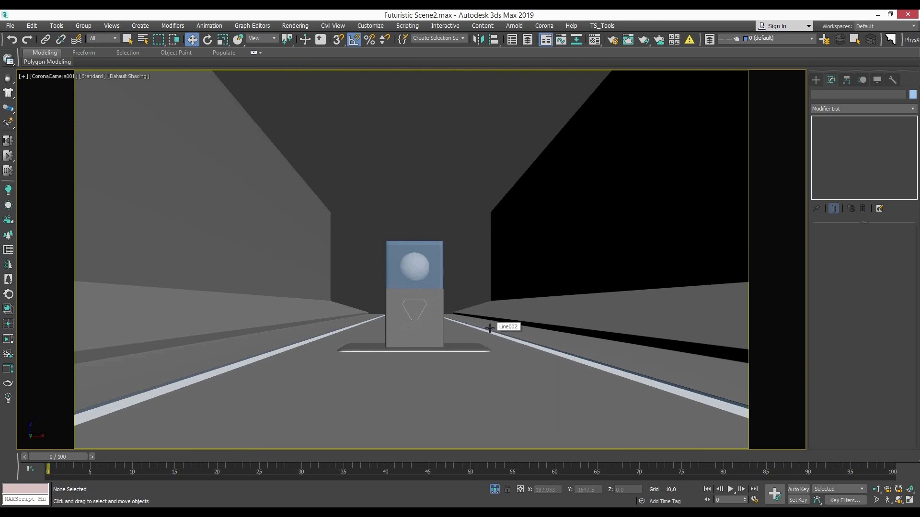
# Dolly the Corona camera closer and lower it toward the stand, then test render
pyautogui.click(50, 76)
pyautogui.click(113, 267)
pyautogui.moveTo(516, 335)
pyautogui.mouseDown()
pyautogui.moveTo(517, 380)
pyautogui.moveTo(909, 501)
pyautogui.mouseUp()
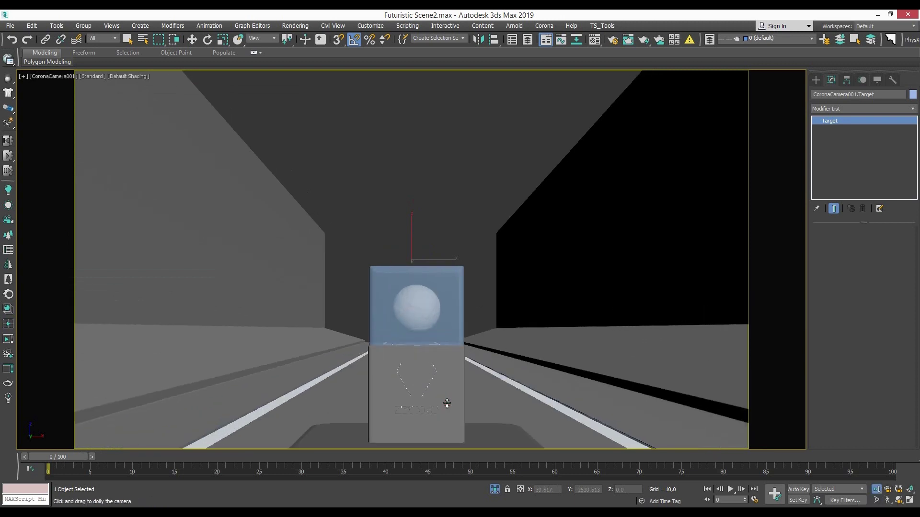
pyautogui.click(51, 76)
pyautogui.click(113, 258)
pyautogui.moveTo(645, 492)
pyautogui.mouseDown()
pyautogui.moveTo(605, 150)
pyautogui.moveTo(608, 295)
pyautogui.mouseUp()
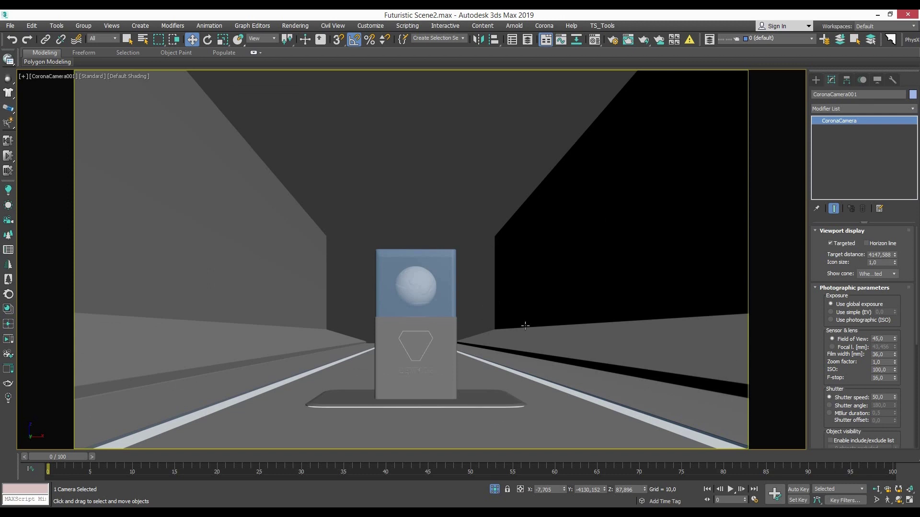
pyautogui.hotkey('shift', 'q')
# Set CoronaRenderer as the active renderer in Render Setup
pyautogui.click(612, 39)
pyautogui.click(550, 108)
pyautogui.click(520, 153)
pyautogui.click(482, 143)
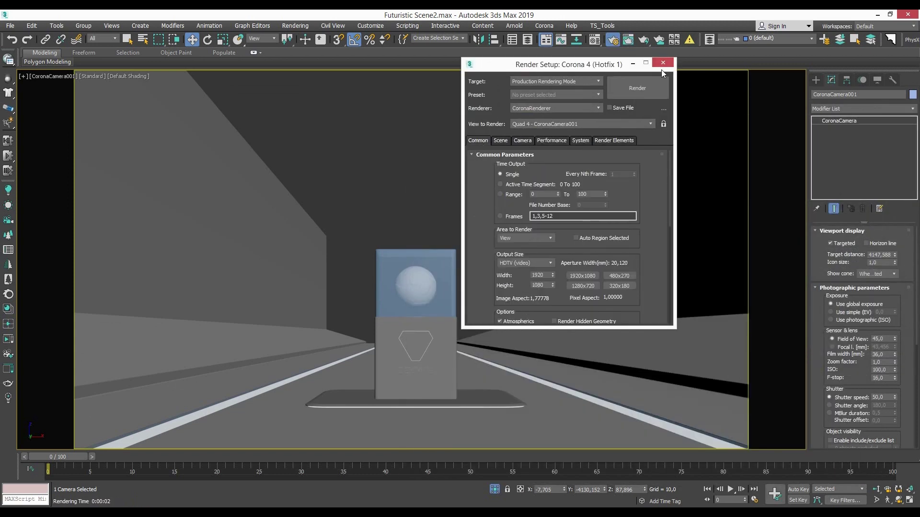
pyautogui.click(670, 62)
# Reshape the corridor wall by moving an edge, undoing it, and switching to vertices
pyautogui.click(566, 274)
pyautogui.press('2')
pyautogui.moveTo(581, 131); pyautogui.dragTo(537, 141)
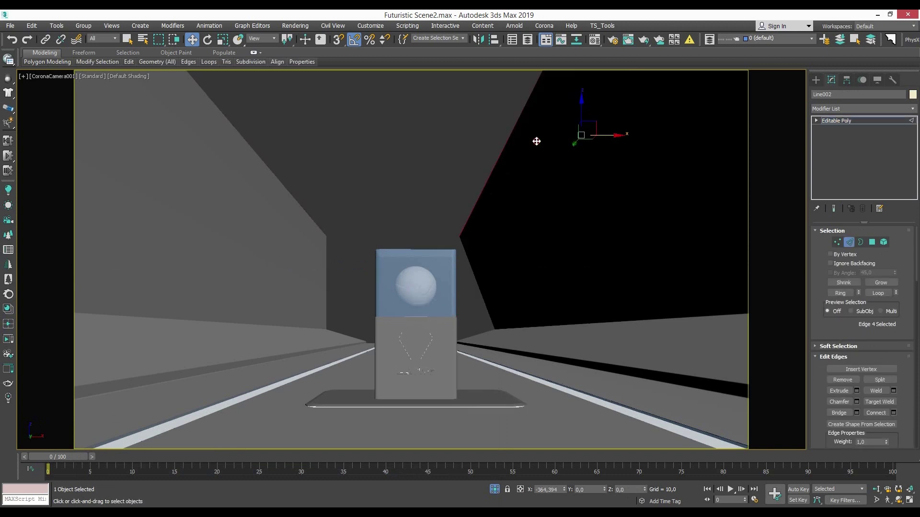
pyautogui.hotkey('ctrl', 'z')
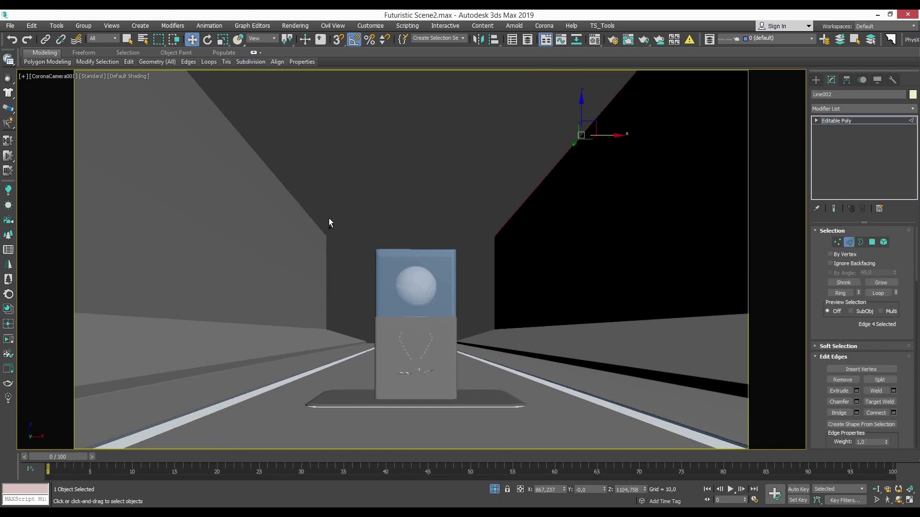
pyautogui.rightClick(546, 216)
pyautogui.click(585, 236)
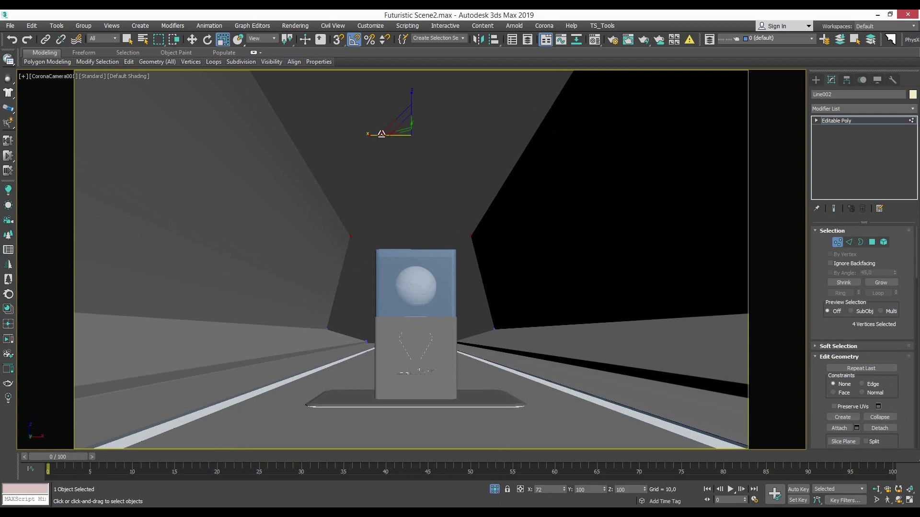
# Convert the Body material to a CoronaMtl
pyautogui.press('2')
pyautogui.press('2')
pyautogui.press('m')
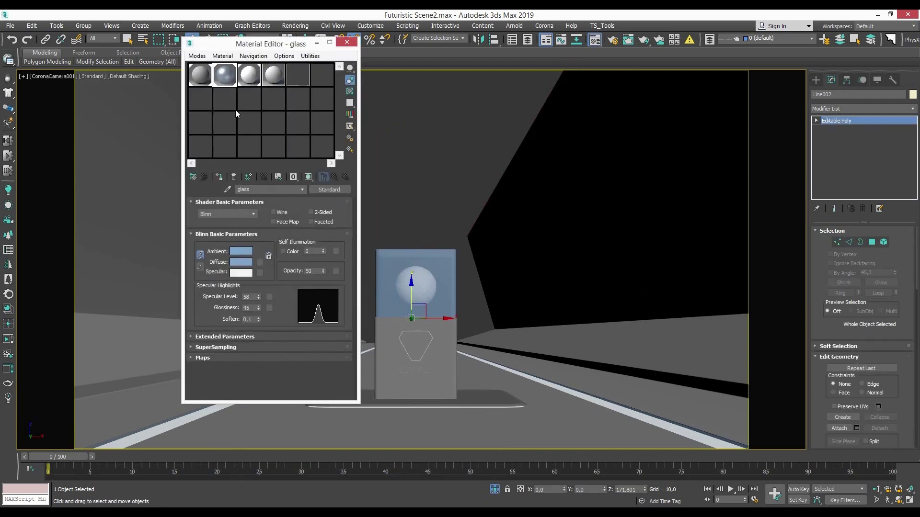
pyautogui.moveTo(256, 48); pyautogui.dragTo(629, 136)
pyautogui.click(572, 163)
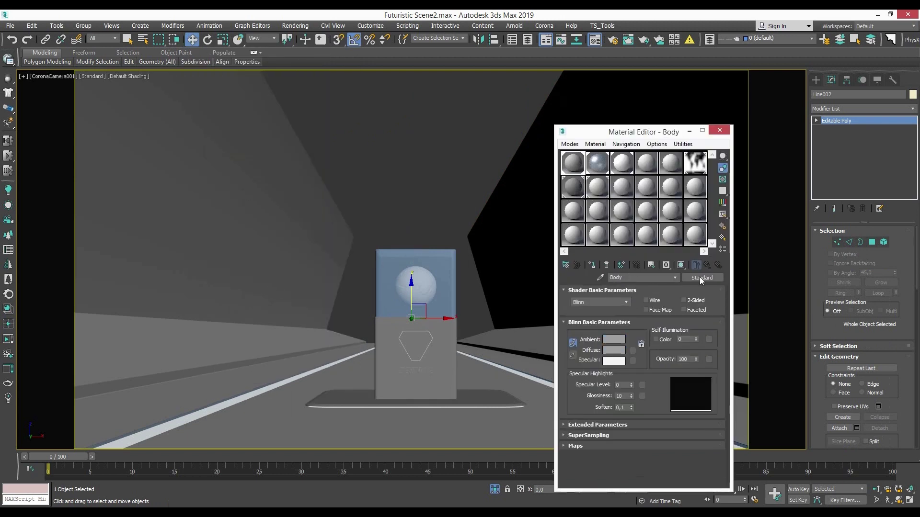
pyautogui.click(699, 277)
pyautogui.click(620, 120)
pyautogui.doubleClick(642, 177)
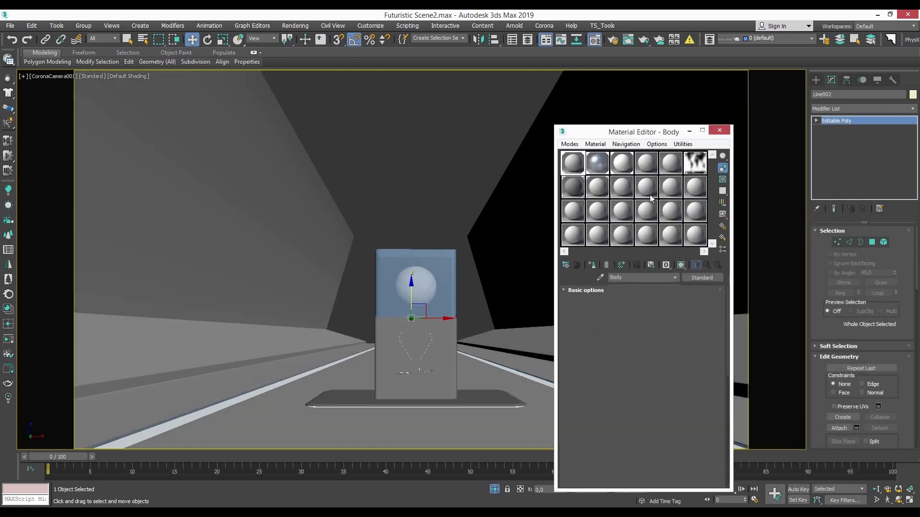
# Give Body a dark diffuse colour, grey reflection colour and adjusted reflection glossiness
pyautogui.click(683, 305)
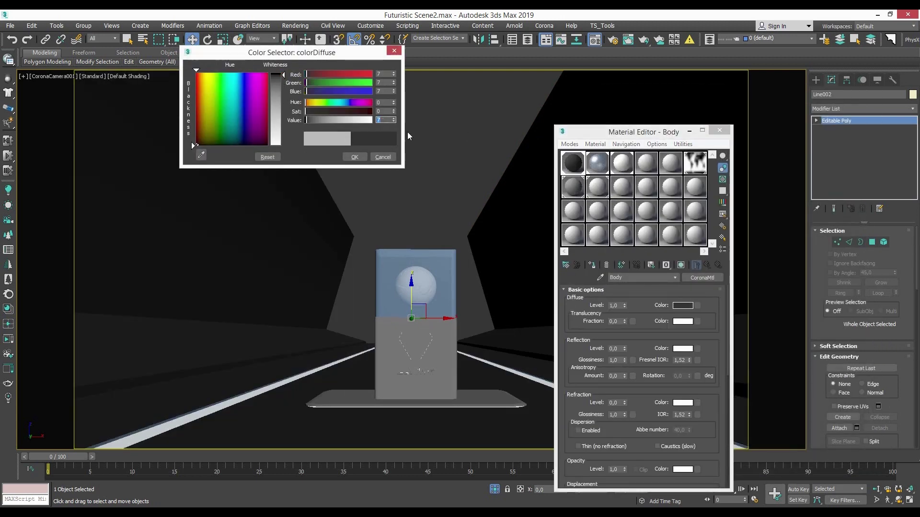
pyautogui.click(354, 156)
pyautogui.doubleClick(570, 168)
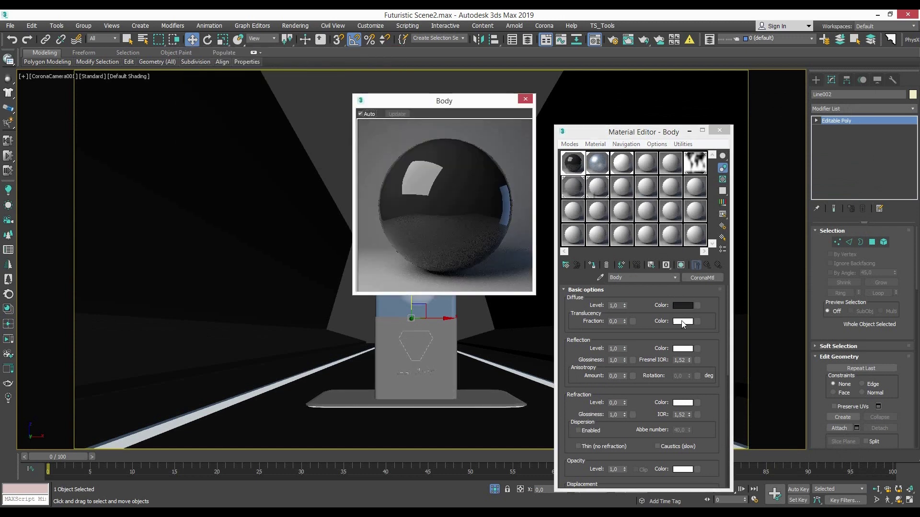
pyautogui.click(617, 360)
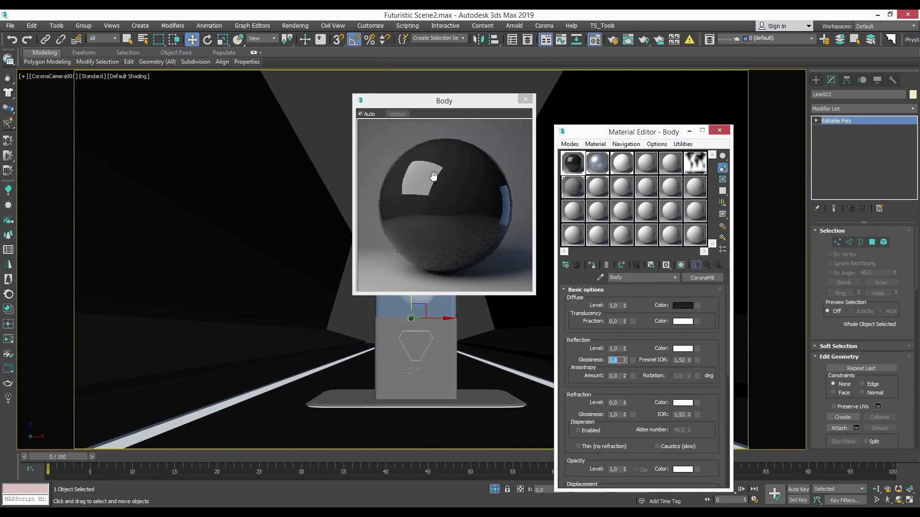
pyautogui.click(683, 348)
pyautogui.moveTo(371, 120); pyautogui.dragTo(345, 120)
pyautogui.click(682, 305)
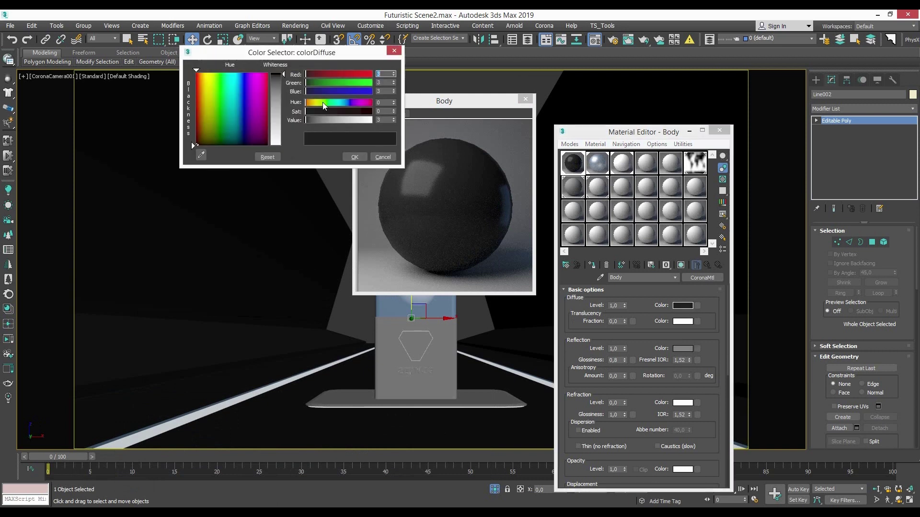
pyautogui.click(382, 157)
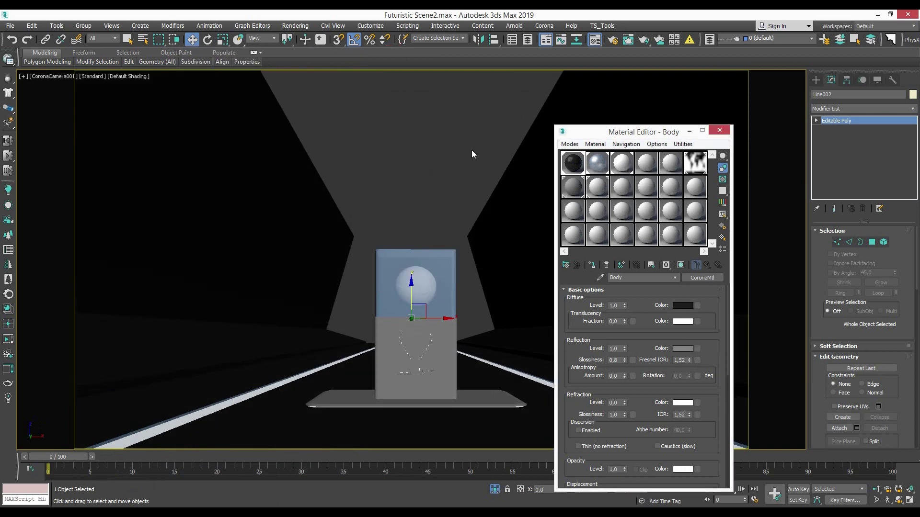
# Paste CoronaMtl onto the Box Stand material and set its diffuse to near-black
pyautogui.click(572, 187)
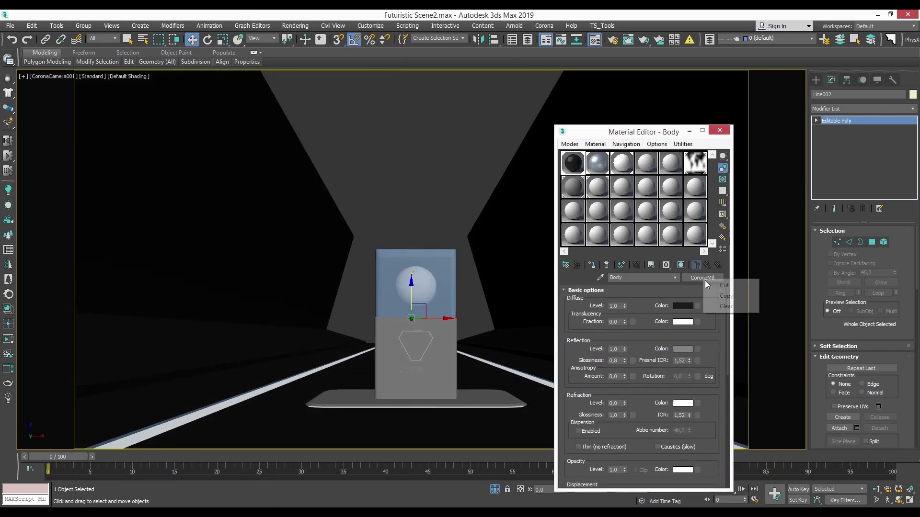
pyautogui.click(726, 305)
pyautogui.click(682, 306)
pyautogui.doubleClick(382, 120)
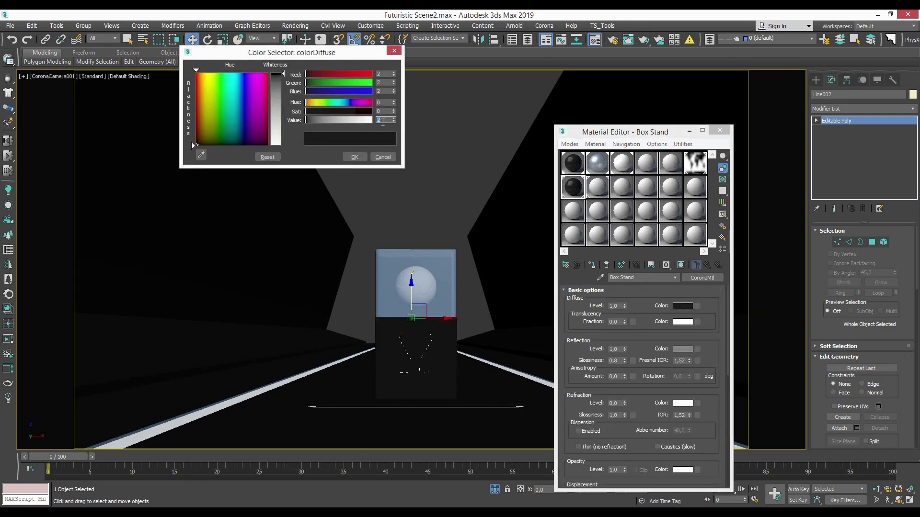
pyautogui.click(356, 157)
# Replace the glass material with Acrylic Transparent Clear from the Corona Material Library
pyautogui.click(613, 182)
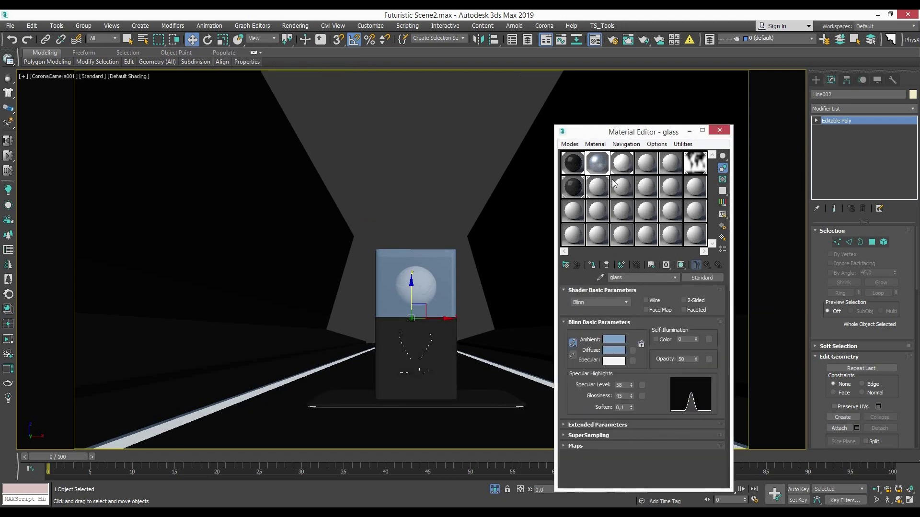
pyautogui.click(544, 26)
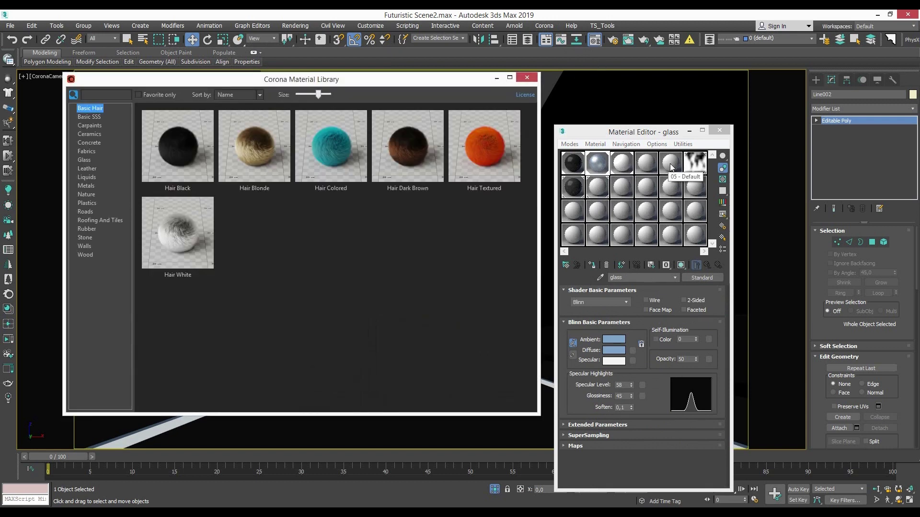
pyautogui.click(671, 167)
pyautogui.click(87, 202)
pyautogui.scroll(-3, 186, 335)
pyautogui.scroll(-3, 186, 365)
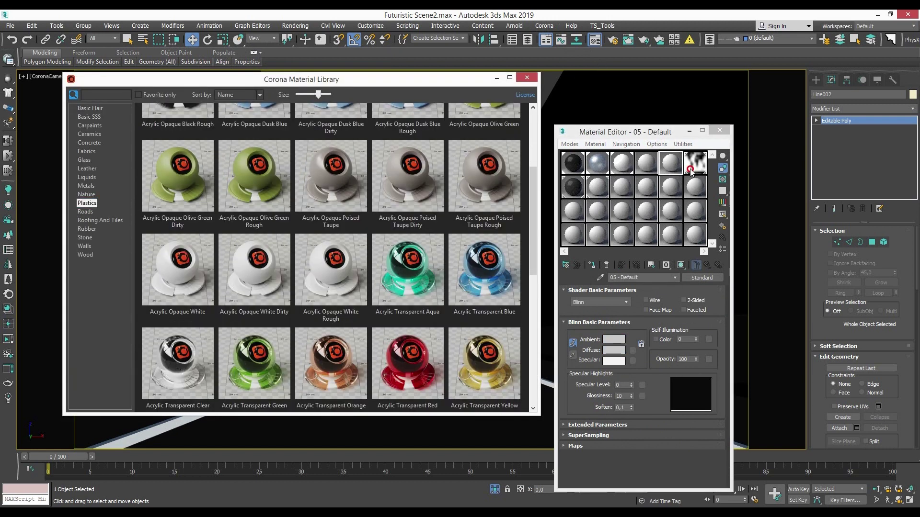
pyautogui.moveTo(691, 172); pyautogui.dragTo(690, 172)
pyautogui.click(527, 77)
pyautogui.click(694, 283)
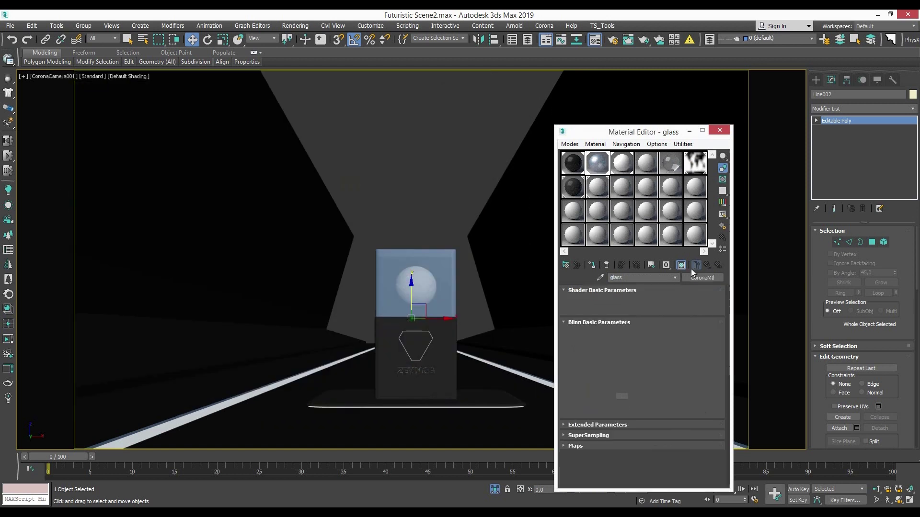
pyautogui.click(672, 183)
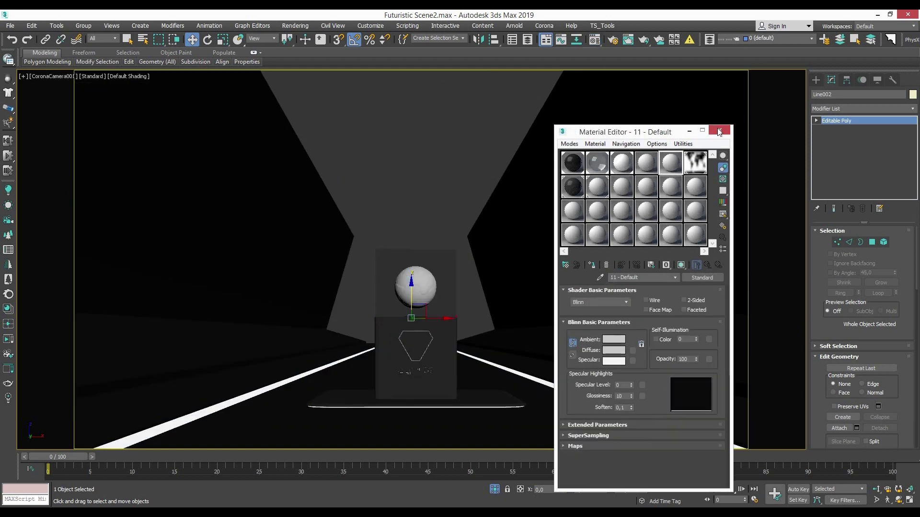
pyautogui.click(719, 129)
# Make Earth a CoronaMtl with a Bitmap diffuse map (Color Maps 2.jpg)
pyautogui.moveTo(502, 302); pyautogui.dragTo(504, 314)
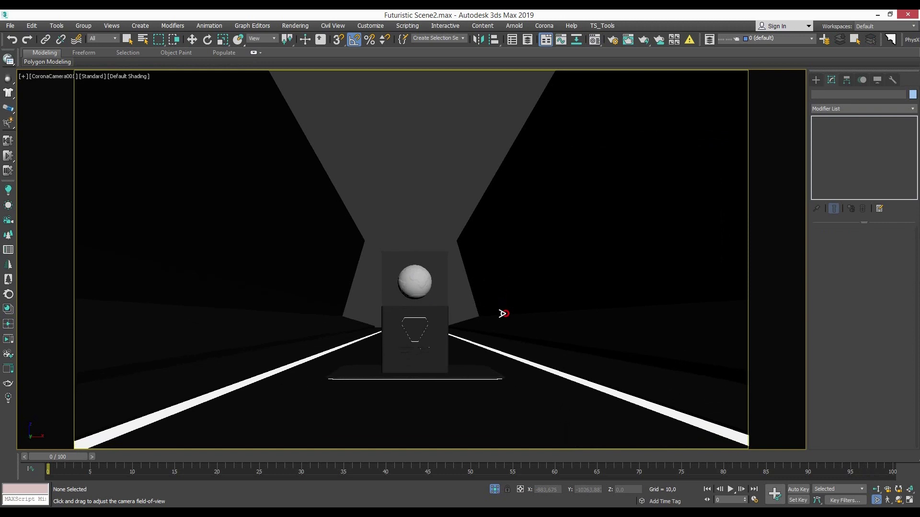
pyautogui.moveTo(523, 282); pyautogui.dragTo(483, 294)
pyautogui.press('w')
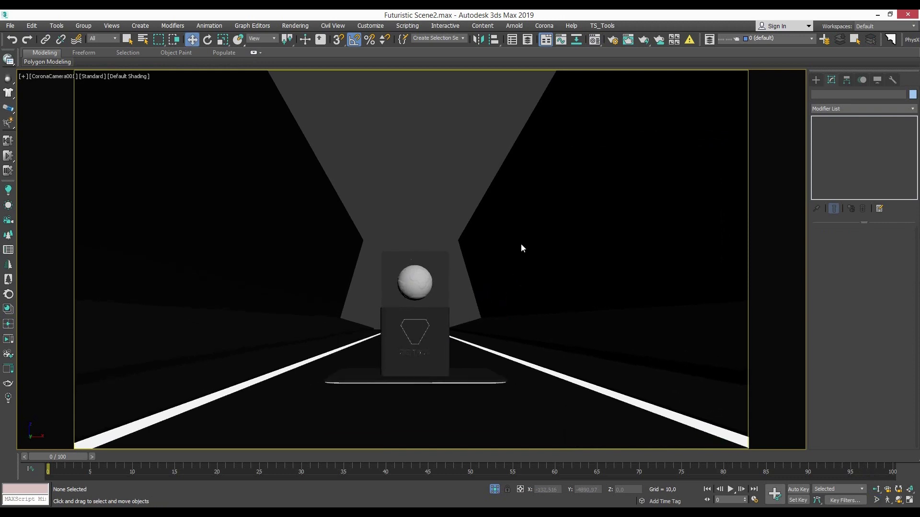
pyautogui.press('m')
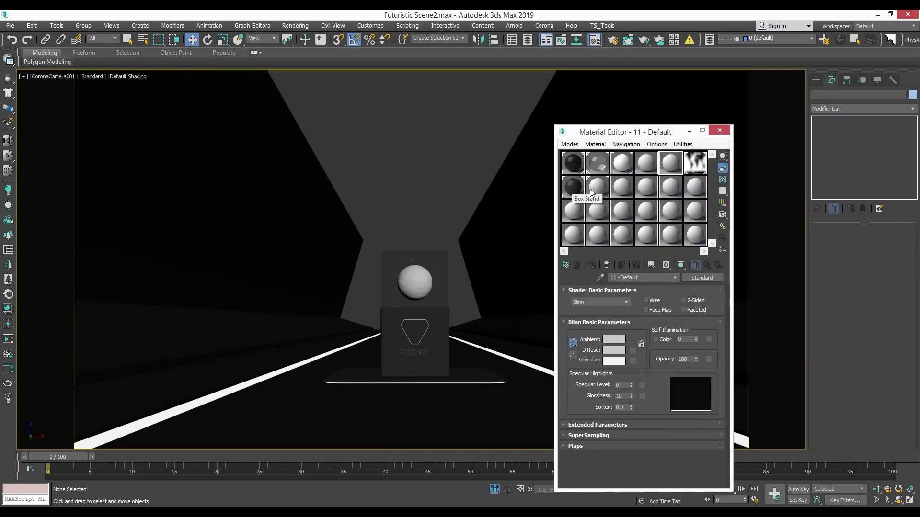
pyautogui.click(702, 277)
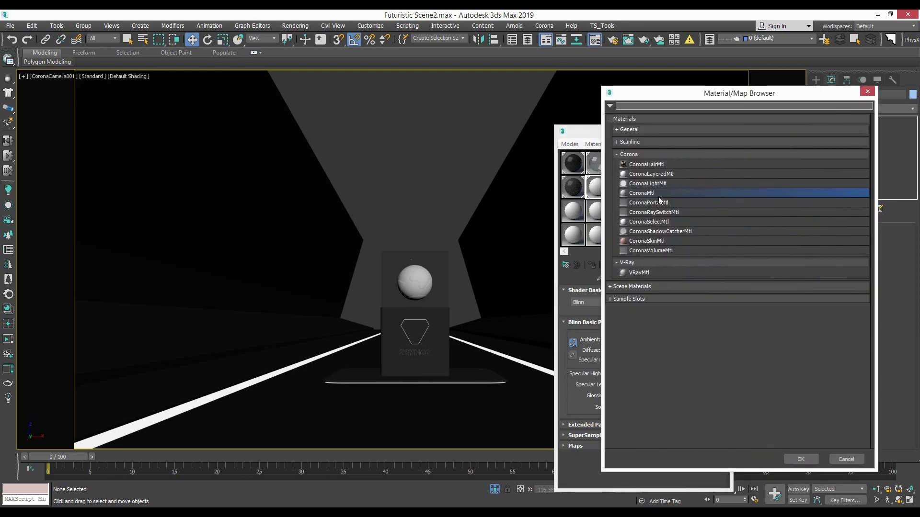
pyautogui.doubleClick(637, 181)
pyautogui.click(702, 277)
pyautogui.doubleClick(643, 158)
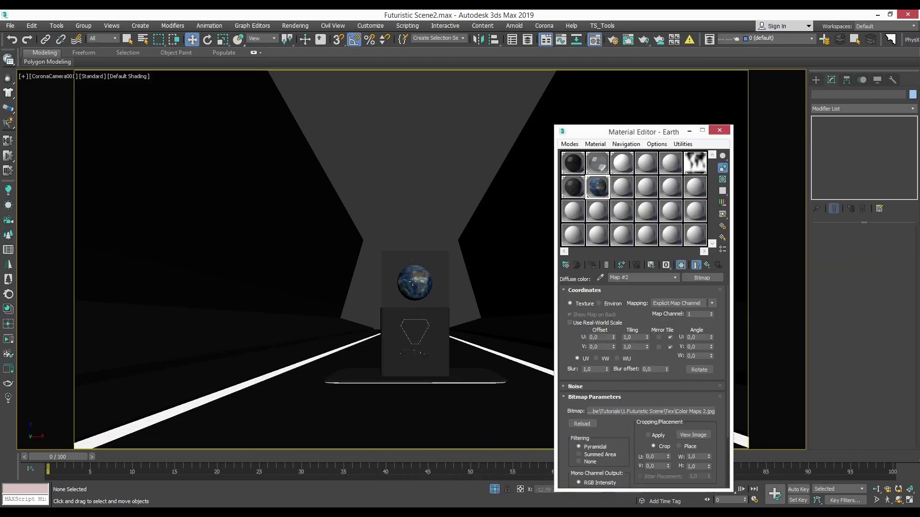
# Inspect the stand in a perspective view with edged faces shown
pyautogui.press('p')
pyautogui.scroll(5, 425, 284)
pyautogui.click(426, 284)
pyautogui.scroll(5, 425, 284)
pyautogui.scroll(-10, 425, 284)
pyautogui.press('F4')
pyautogui.scroll(2, 355, 195)
pyautogui.scroll(2, 448, 224)
pyautogui.keyDown('alt'); pyautogui.moveTo(448, 225); pyautogui.dragTo(352, 230, button='middle'); pyautogui.keyUp('alt')
# Return to the camera view, select Light Mat and start a test render
pyautogui.press('c')
pyautogui.click(622, 166)
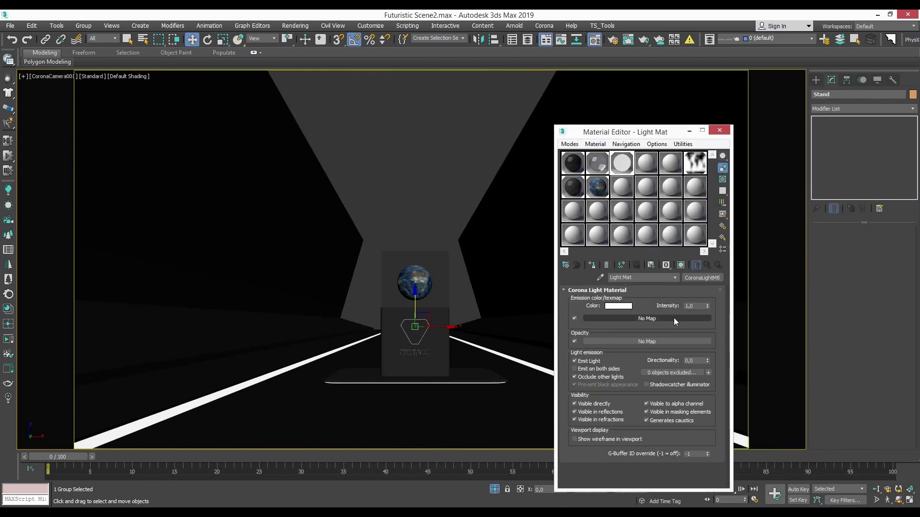
pyautogui.hotkey('shift', 'q')
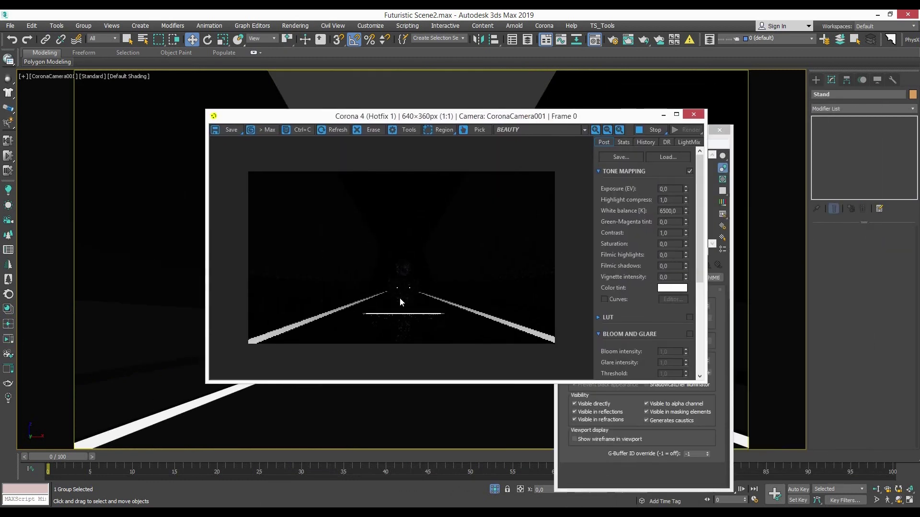
# Give Light Mat's emission a Falloff map with a pale blue front colour
pyautogui.scroll(-1, 364, 298)
pyautogui.click(693, 114)
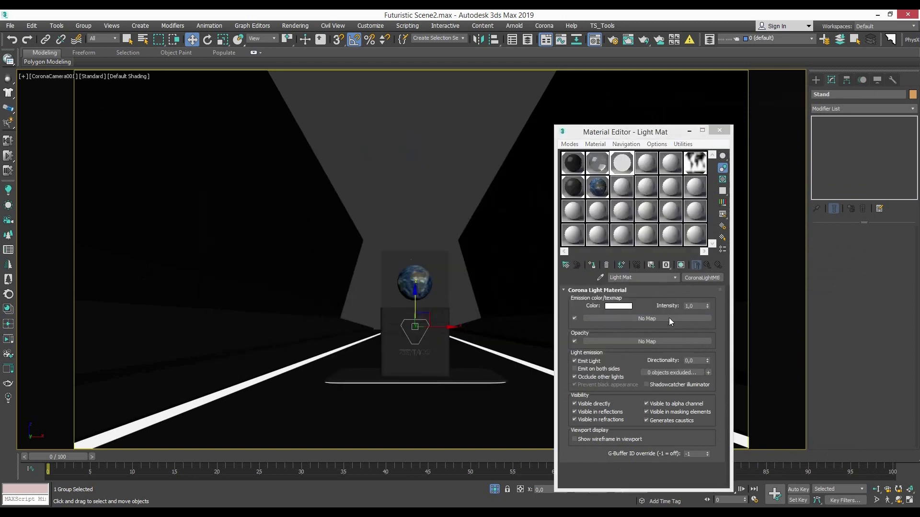
pyautogui.click(669, 317)
pyautogui.doubleClick(648, 238)
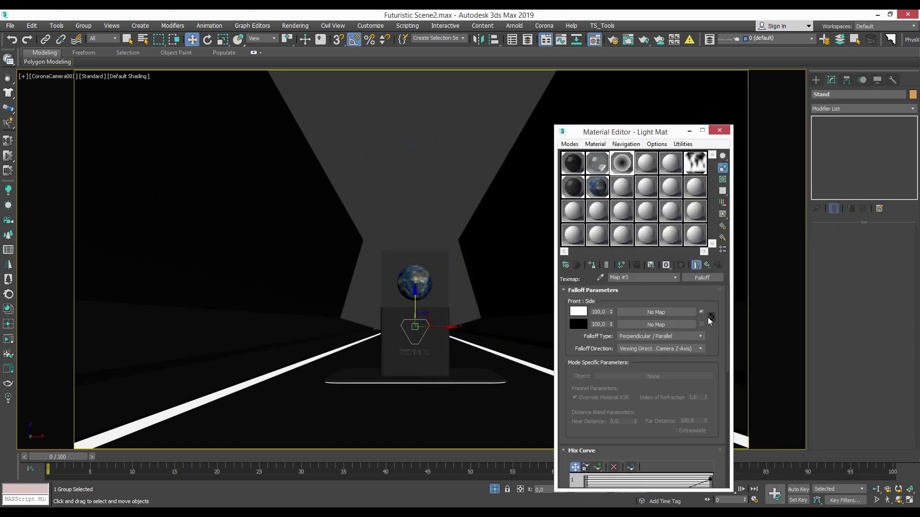
pyautogui.click(579, 311)
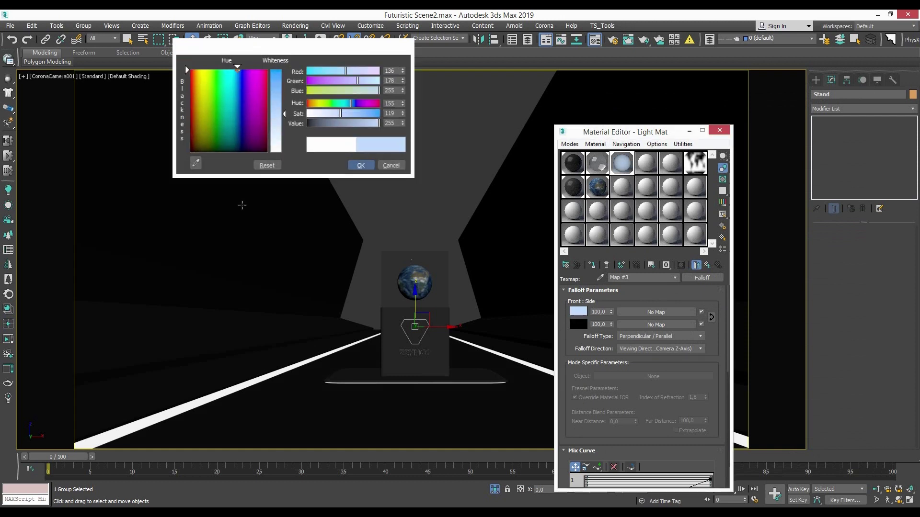
# Raise the render exposure to 1.508 and re-render the camera view
pyautogui.click(404, 114)
pyautogui.moveTo(685, 189); pyautogui.dragTo(691, 156)
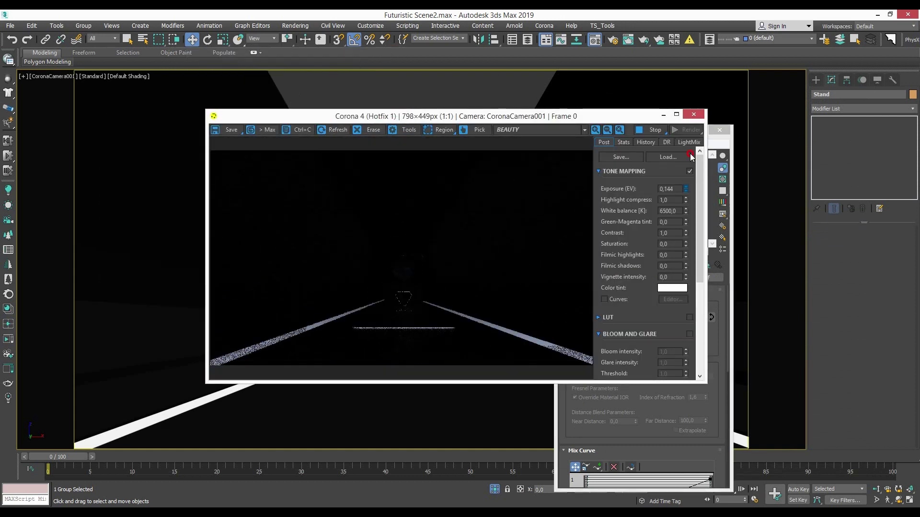
pyautogui.moveTo(732, 394); pyautogui.dragTo(743, 332)
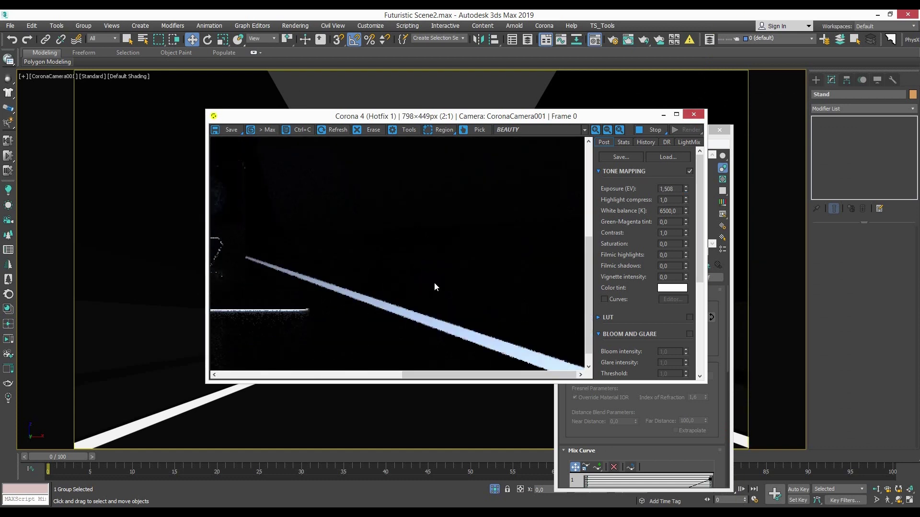
pyautogui.click(700, 117)
pyautogui.rightClick(485, 354)
pyautogui.click(486, 355)
pyautogui.hotkey('ctrl', 'd')
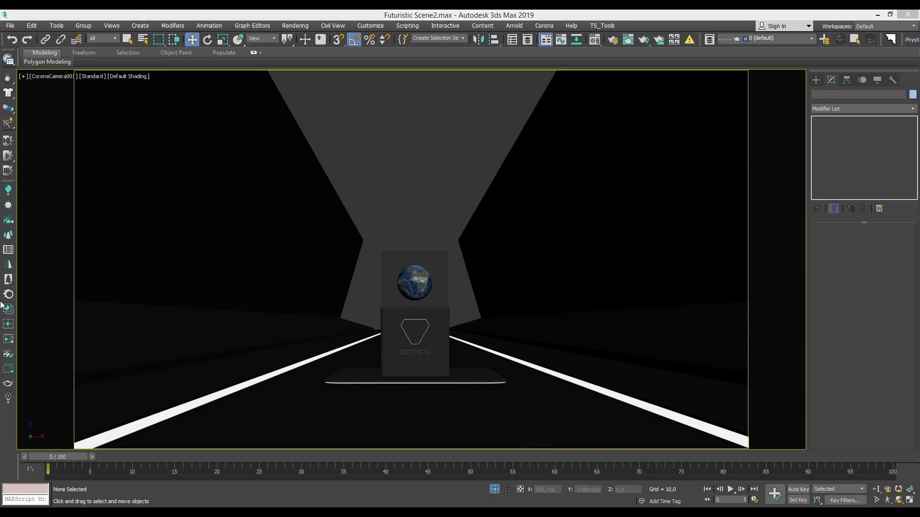
pyautogui.hotkey('shift', 'q')
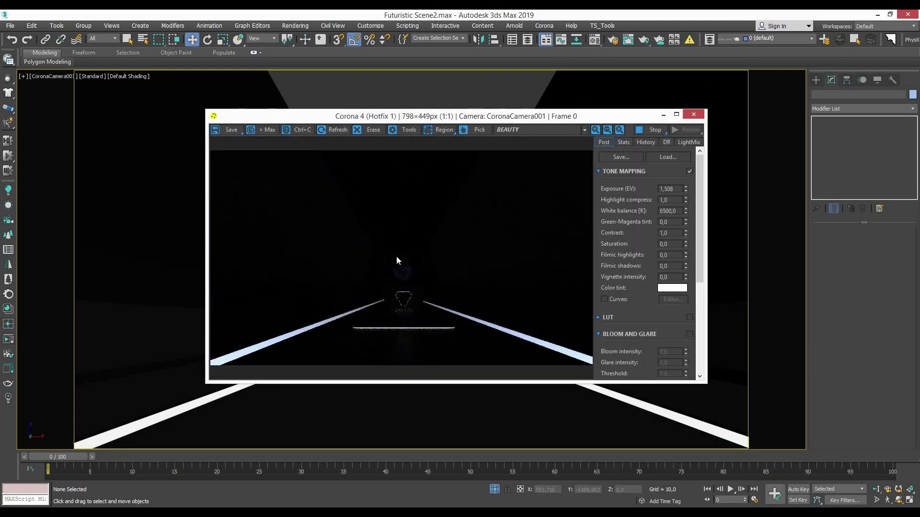
# Switch to a Perspective view and orbit around the corridor
pyautogui.click(693, 114)
pyautogui.click(489, 349)
pyautogui.press('p')
pyautogui.moveTo(489, 349); pyautogui.dragTo(443, 346, button='middle')
pyautogui.scroll(-5, 442, 346)
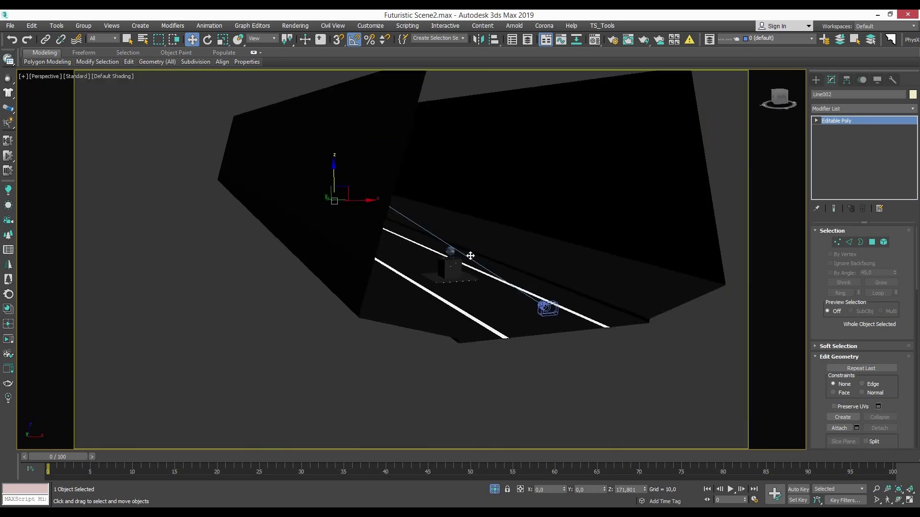
# Draw a spherical CoronaLight001 in the corridor and zoom in on it
pyautogui.click(815, 80)
pyautogui.click(862, 107)
pyautogui.click(843, 124)
pyautogui.click(880, 137)
pyautogui.click(843, 137)
pyautogui.moveTo(468, 304)
pyautogui.mouseDown()
pyautogui.moveTo(480, 331)
pyautogui.moveTo(458, 248)
pyautogui.mouseUp()
pyautogui.press('F4')
pyautogui.press('w')
pyautogui.press('z')
pyautogui.scroll(-4, 281, 205)
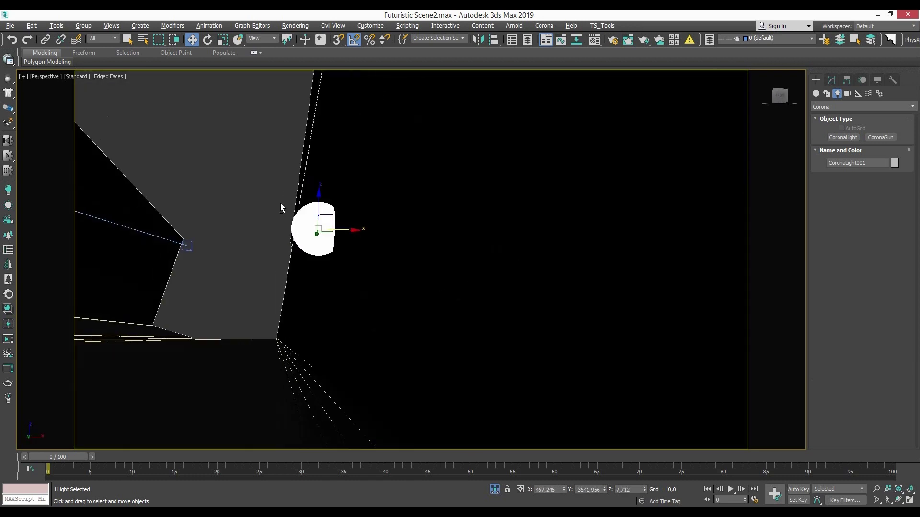
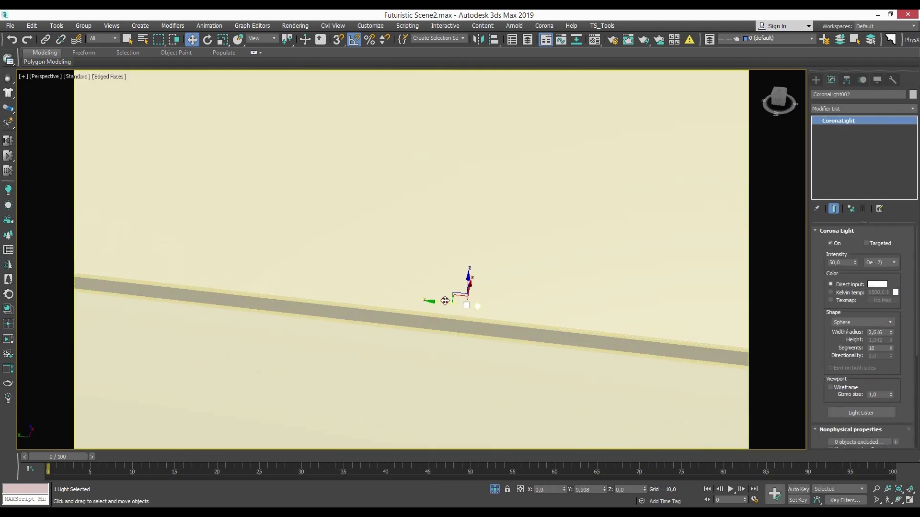
# Clone the roadside Corona light and group the lights together
pyautogui.keyDown('shift'); pyautogui.moveTo(396, 299); pyautogui.dragTo(407, 301); pyautogui.keyUp('shift')
pyautogui.click(460, 302)
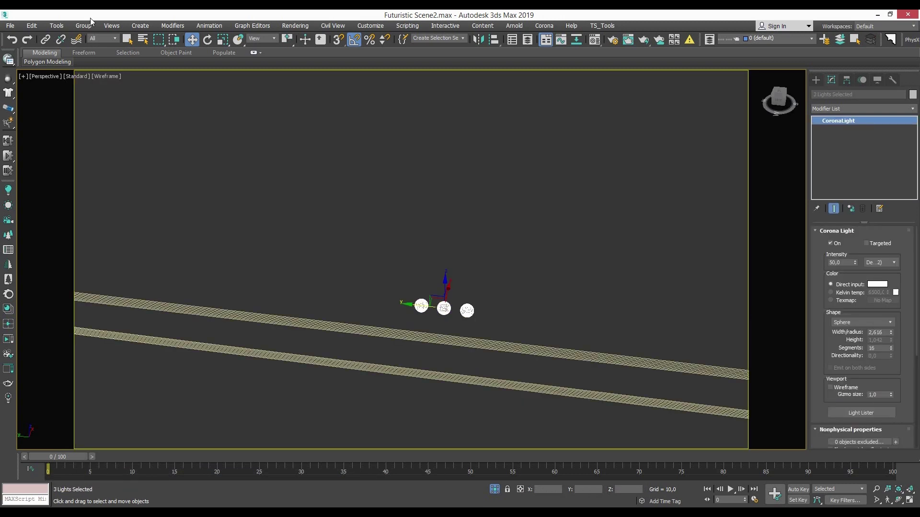
pyautogui.click(83, 25)
pyautogui.click(91, 35)
pyautogui.click(470, 279)
# Place instanced copies of the light group along the tunnel wall and road
pyautogui.keyDown('alt'); pyautogui.moveTo(433, 307); pyautogui.dragTo(384, 261, button='middle'); pyautogui.keyUp('alt')
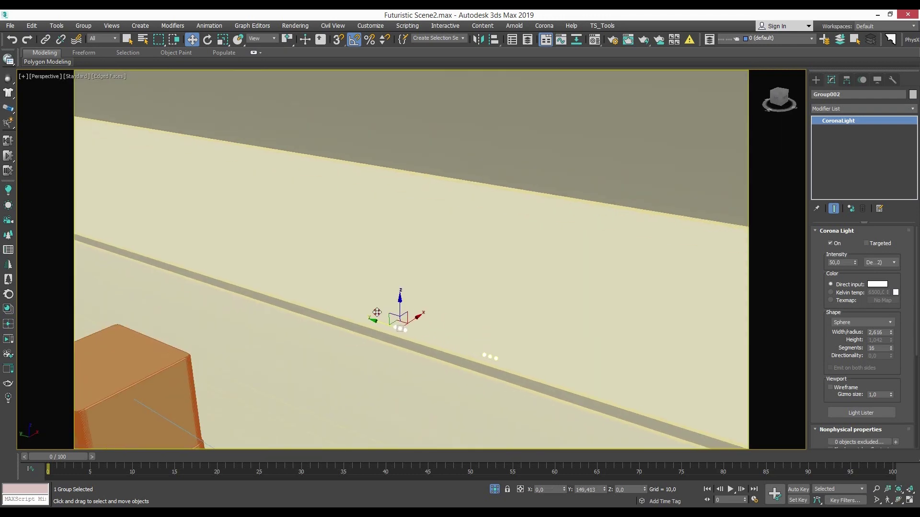
pyautogui.keyDown('shift'); pyautogui.moveTo(376, 312); pyautogui.dragTo(323, 298); pyautogui.keyUp('shift')
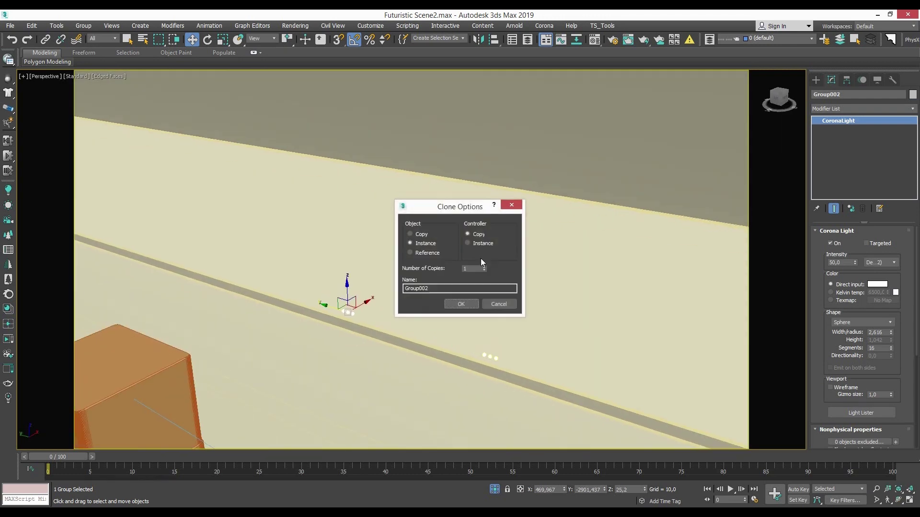
pyautogui.click(461, 305)
pyautogui.keyDown('alt'); pyautogui.moveTo(461, 308); pyautogui.dragTo(281, 290, button='middle'); pyautogui.keyUp('alt')
pyautogui.press('F3')
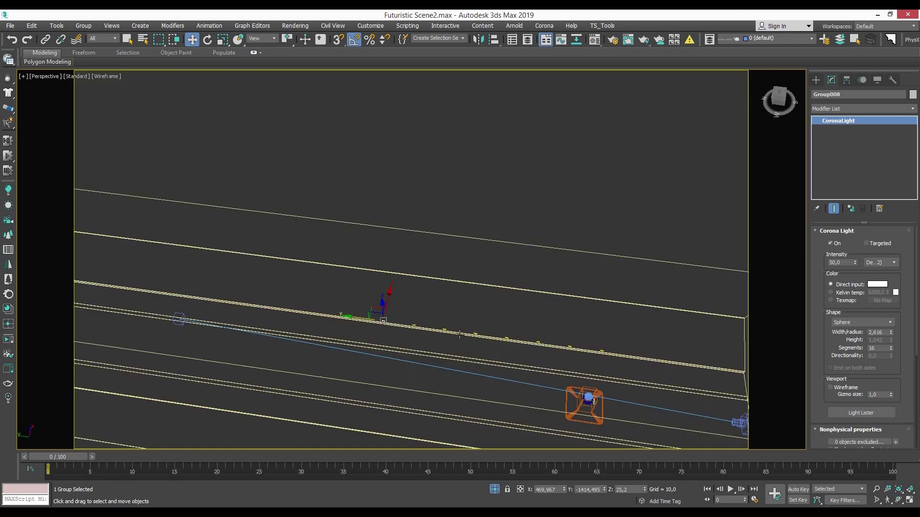
pyautogui.keyDown('shift'); pyautogui.moveTo(577, 310); pyautogui.dragTo(475, 269); pyautogui.keyUp('shift')
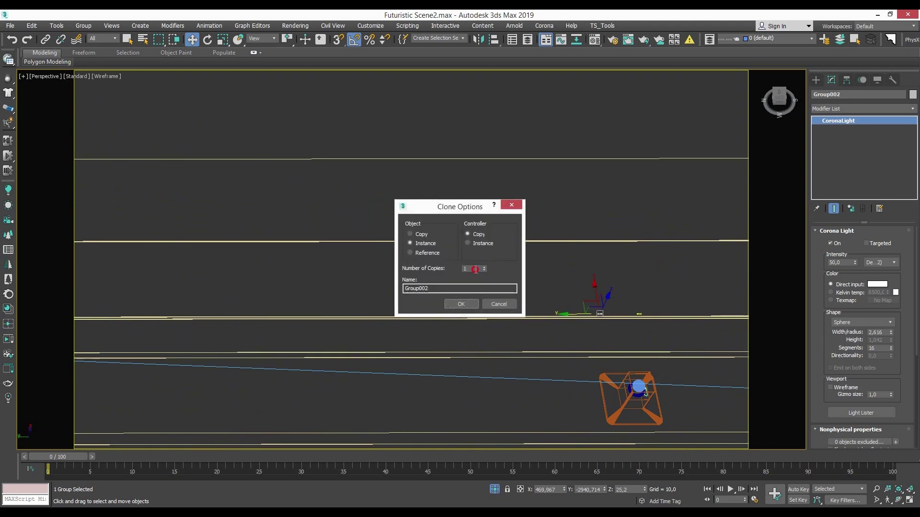
pyautogui.click(446, 309)
# Render the CoronaCamera001 view with Corona
pyautogui.keyDown('alt'); pyautogui.moveTo(531, 313); pyautogui.dragTo(287, 318, button='middle'); pyautogui.keyUp('alt')
pyautogui.press('c')
pyautogui.press('F3')
pyautogui.hotkey('shift', 'q')
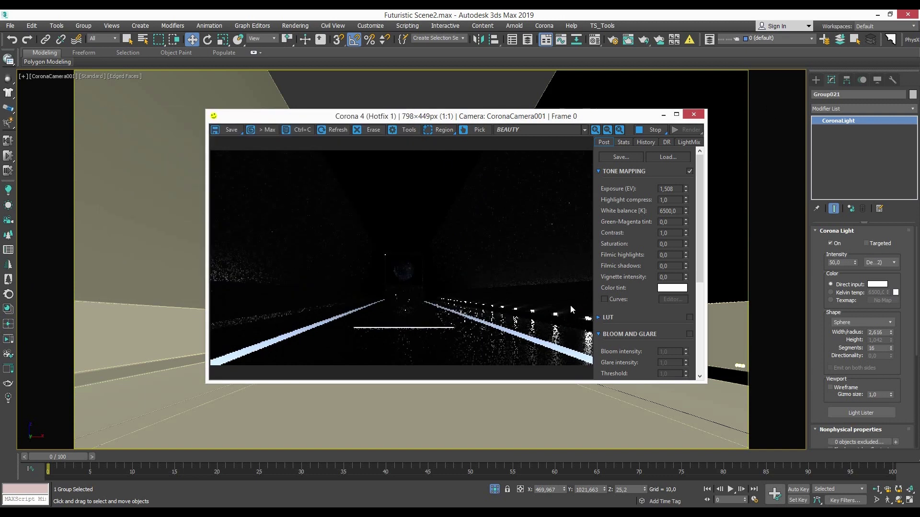
# Toggle bloom and glare on in the frame buffer, then back off
pyautogui.scroll(-2, 566, 296)
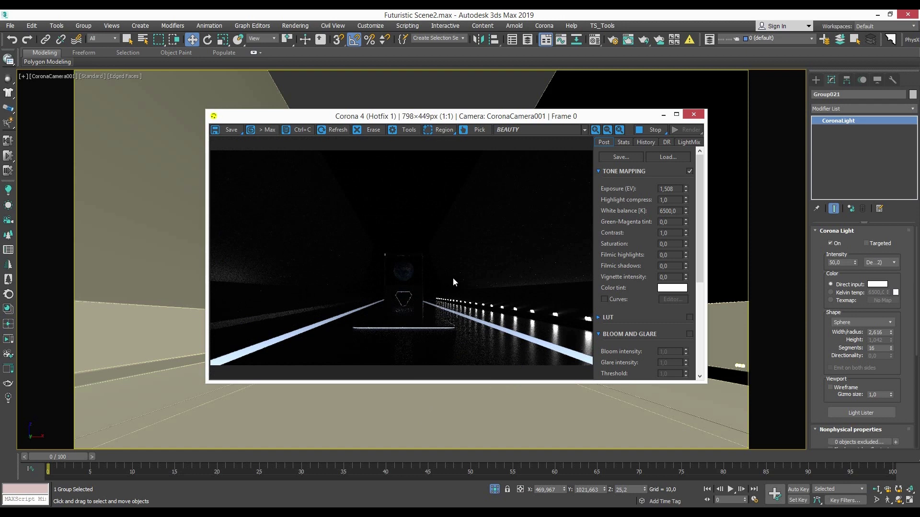
pyautogui.scroll(-3, 692, 287)
pyautogui.click(690, 254)
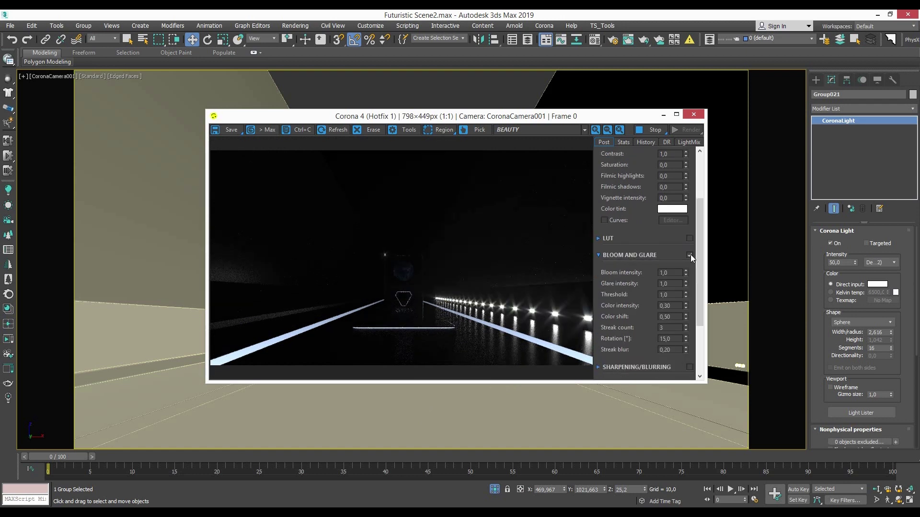
pyautogui.click(691, 254)
# In wireframe Perspective, box-select the light group and clone more copies down the tunnel
pyautogui.press('p')
pyautogui.press('F3')
pyautogui.moveTo(254, 312)
pyautogui.mouseDown()
pyautogui.moveTo(542, 343)
pyautogui.moveTo(247, 299)
pyautogui.mouseUp()
pyautogui.moveTo(639, 337); pyautogui.dragTo(647, 329)
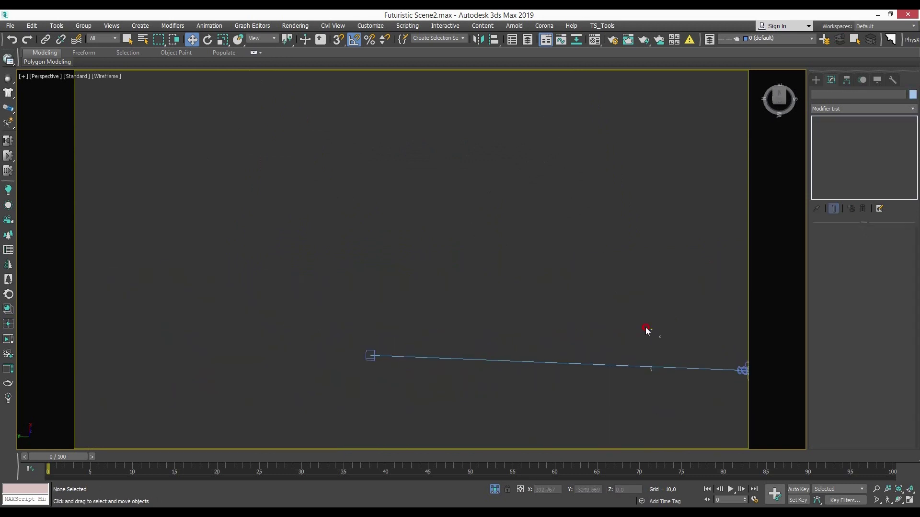
pyautogui.keyDown('shift'); pyautogui.moveTo(585, 325); pyautogui.dragTo(605, 328); pyautogui.keyUp('shift')
pyautogui.click(461, 305)
# Re-render the tunnel from the camera view
pyautogui.scroll(-2, 241, 299)
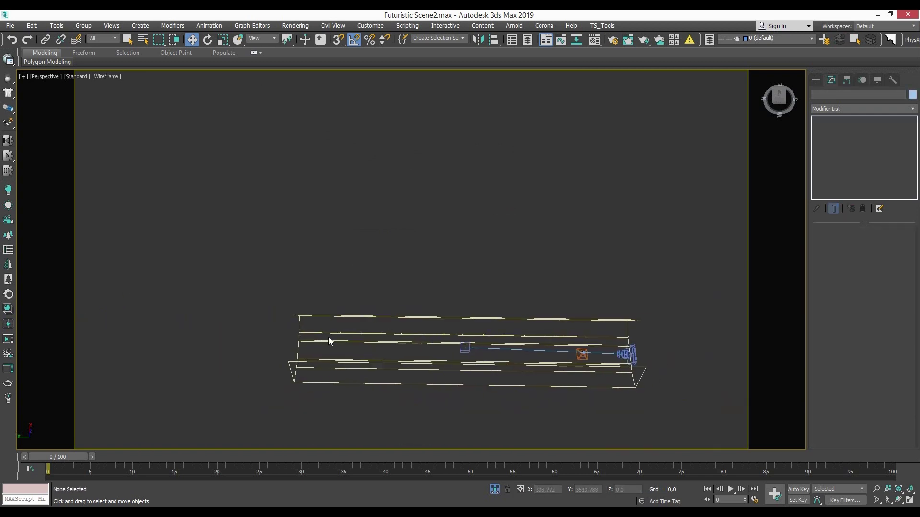
pyautogui.press('c')
pyautogui.click(9, 341)
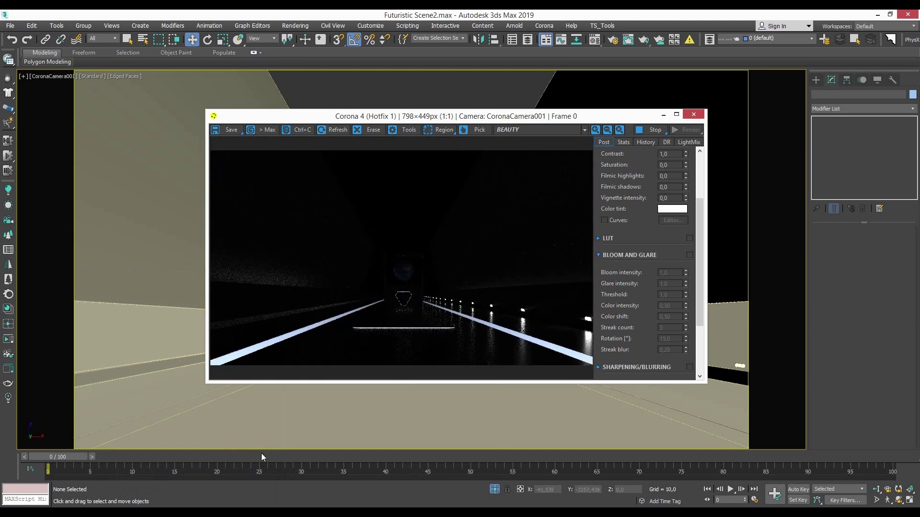
# Set the Body material's diffuse colour RGB value to 4
pyautogui.press('m')
pyautogui.click(573, 163)
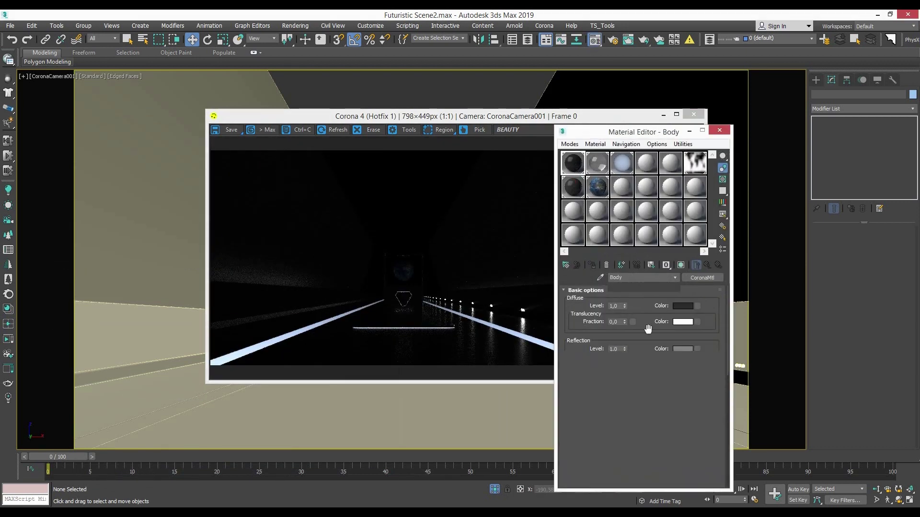
pyautogui.click(683, 305)
pyautogui.write('4')
pyautogui.click(397, 115)
# Enable bloom and glare in the Corona frame buffer and close the windows
pyautogui.click(378, 156)
pyautogui.click(630, 117)
pyautogui.moveTo(630, 120)
pyautogui.mouseDown()
pyautogui.moveTo(505, 109)
pyautogui.moveTo(528, 110)
pyautogui.mouseUp()
pyautogui.click(588, 247)
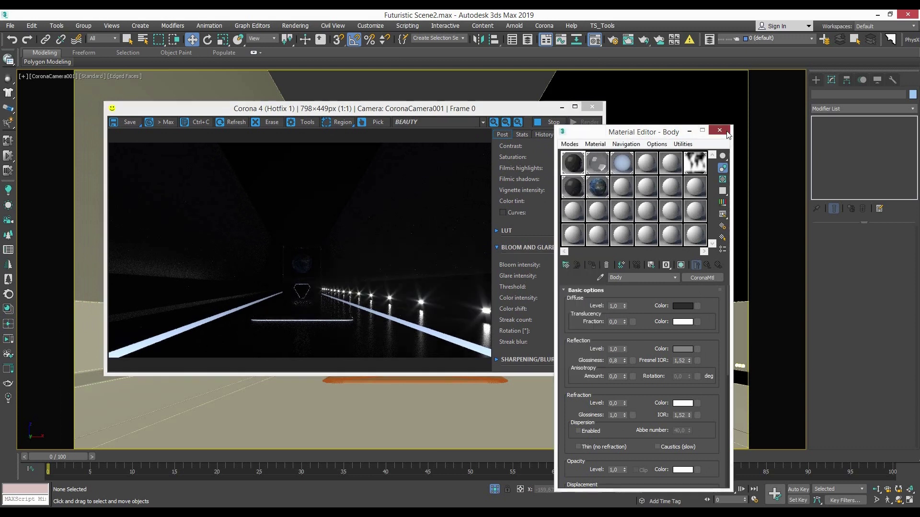
pyautogui.click(381, 272)
# Group the selected Corona light and pan the Perspective view over the lights
pyautogui.click(485, 304)
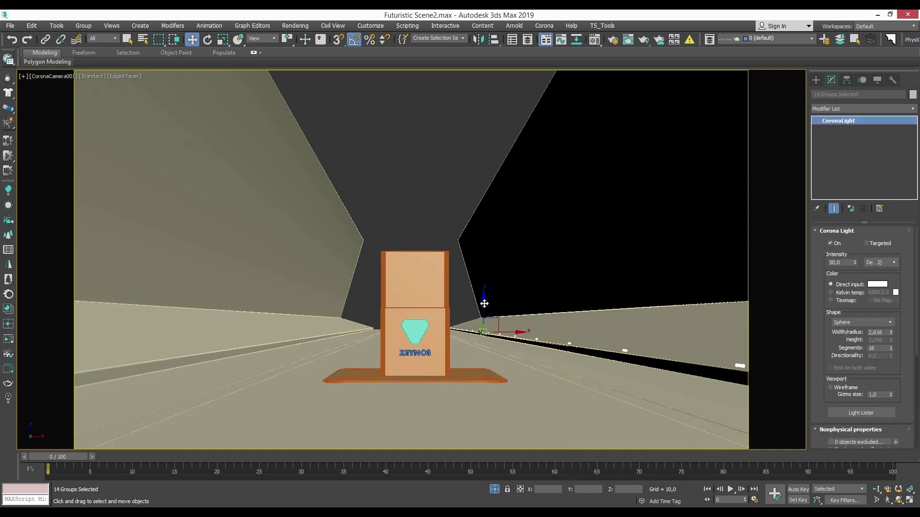
pyautogui.click(83, 25)
pyautogui.click(91, 36)
pyautogui.click(468, 287)
pyautogui.press('p')
pyautogui.moveTo(527, 288)
pyautogui.mouseDown(button='middle')
pyautogui.moveTo(599, 336)
pyautogui.moveTo(498, 353)
pyautogui.moveTo(648, 314)
pyautogui.mouseUp(button='middle')
# Ungroup the lights and clone a single roadside light beside the original
pyautogui.click(84, 25)
pyautogui.click(93, 47)
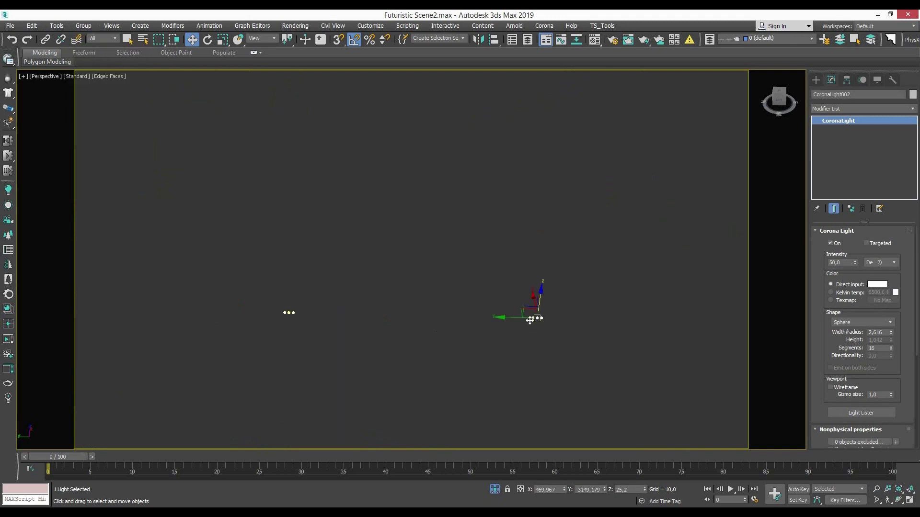
pyautogui.click(523, 318)
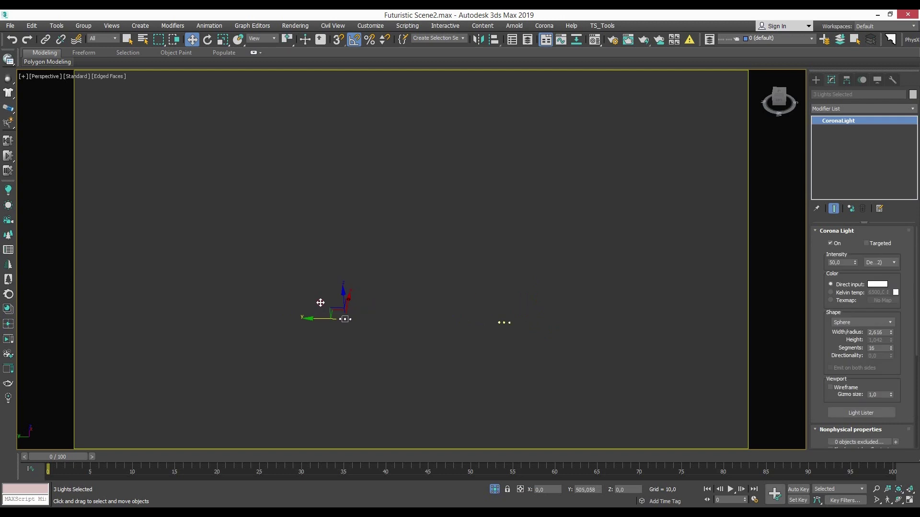
pyautogui.keyDown('shift'); pyautogui.moveTo(320, 303); pyautogui.dragTo(323, 303); pyautogui.keyUp('shift')
pyautogui.click(461, 304)
# Select the three roadside lights and group them
pyautogui.rightClick(530, 331)
pyautogui.click(554, 281)
pyautogui.hotkey('ctrl', 'a')
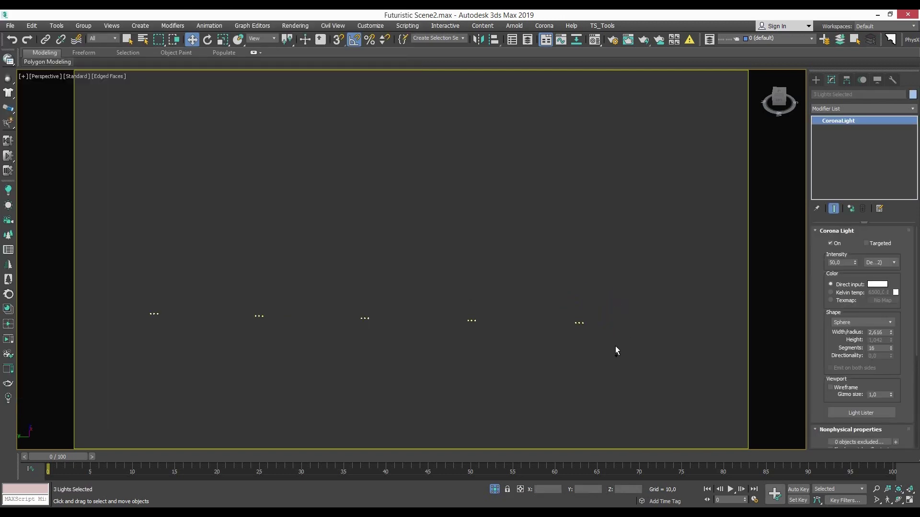
pyautogui.click(83, 25)
pyautogui.click(82, 41)
pyautogui.press('Return')
# Place instanced copies of the three-light group along the road and unhide all geometry
pyautogui.click(443, 323)
pyautogui.keyDown('shift'); pyautogui.moveTo(543, 322); pyautogui.dragTo(432, 320); pyautogui.keyUp('shift')
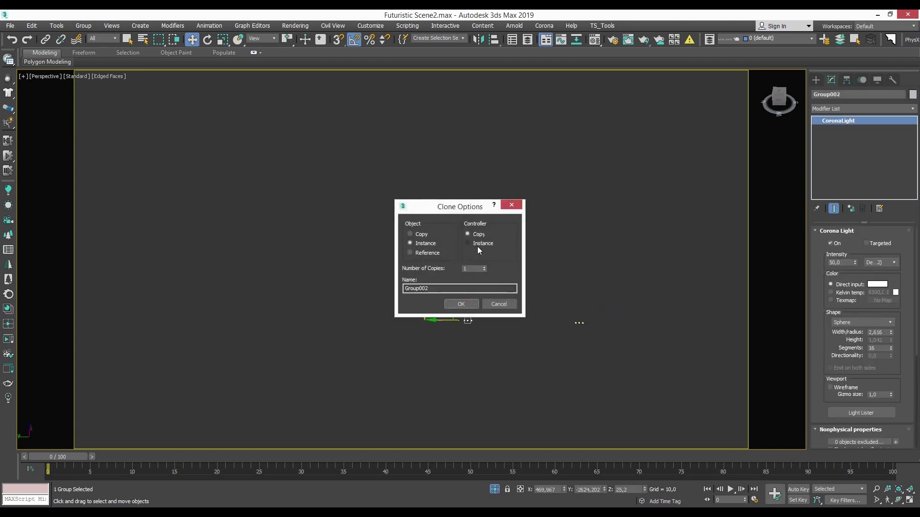
pyautogui.click(461, 304)
pyautogui.rightClick(468, 303)
pyautogui.click(484, 263)
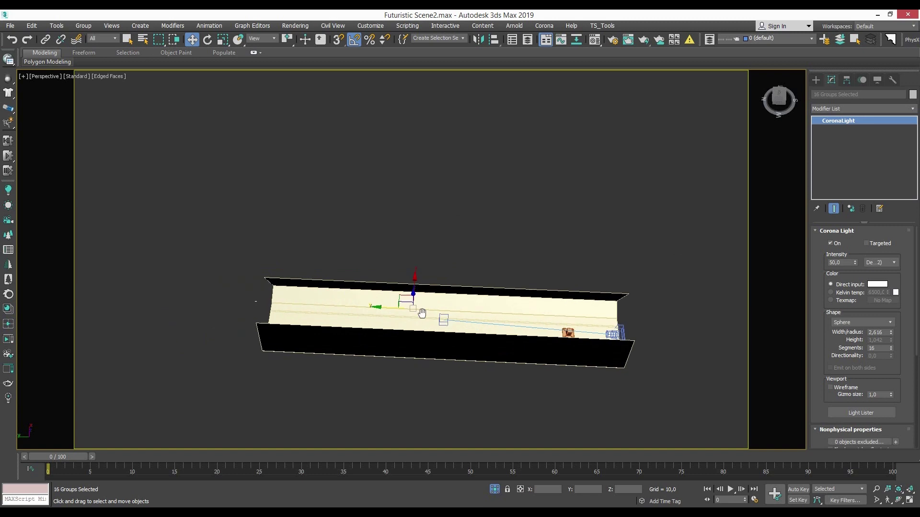
# Box-select all the light groups and render the camera view
pyautogui.press('F3')
pyautogui.scroll(3, 236, 290)
pyautogui.scroll(-3, 235, 280)
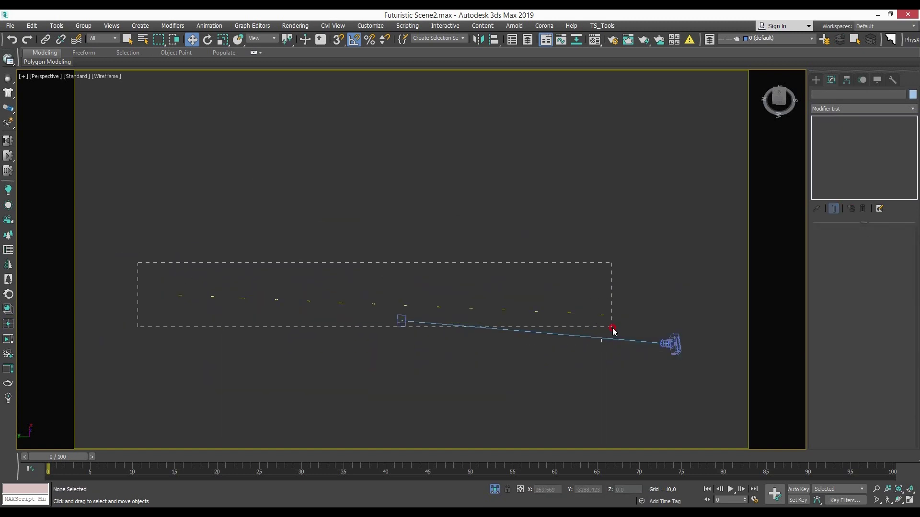
pyautogui.moveTo(137, 263); pyautogui.dragTo(610, 329)
pyautogui.press('c')
pyautogui.press('F3')
pyautogui.click(6, 335)
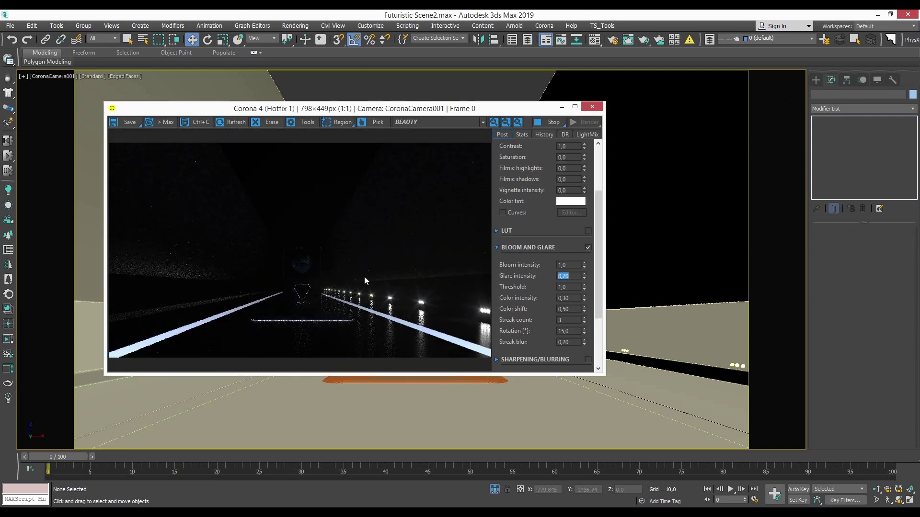
# In Front view, clone a roadside Corona light group via the quad menu Clone
pyautogui.click(591, 106)
pyautogui.press('f')
pyautogui.scroll(-5, 487, 323)
pyautogui.click(190, 322)
pyautogui.click(489, 324)
pyautogui.rightClick(501, 330)
pyautogui.click(512, 330)
pyautogui.click(464, 302)
# Zoom to the new light, then start and stop an interactive camera render
pyautogui.press('z')
pyautogui.scroll(-5, 330, 341)
pyautogui.scroll(5, 222, 324)
pyautogui.scroll(-3, 134, 354)
pyautogui.scroll(-3, 244, 341)
pyautogui.scroll(5, 286, 349)
pyautogui.press('c')
pyautogui.rightClick(307, 171)
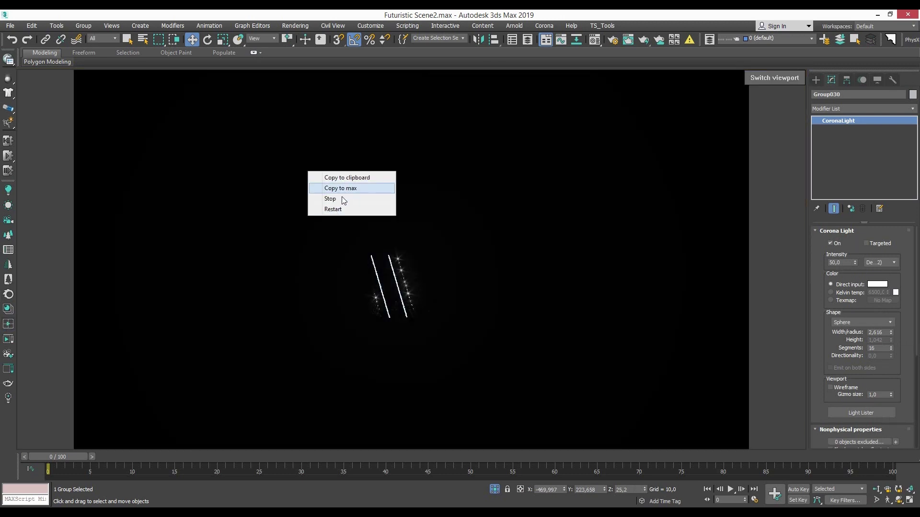
pyautogui.hotkey('alt', 'w')
pyautogui.rightClick(286, 198)
pyautogui.click(306, 226)
# Restore a maximized camera viewport and render it again
pyautogui.click(404, 76)
pyautogui.click(431, 110)
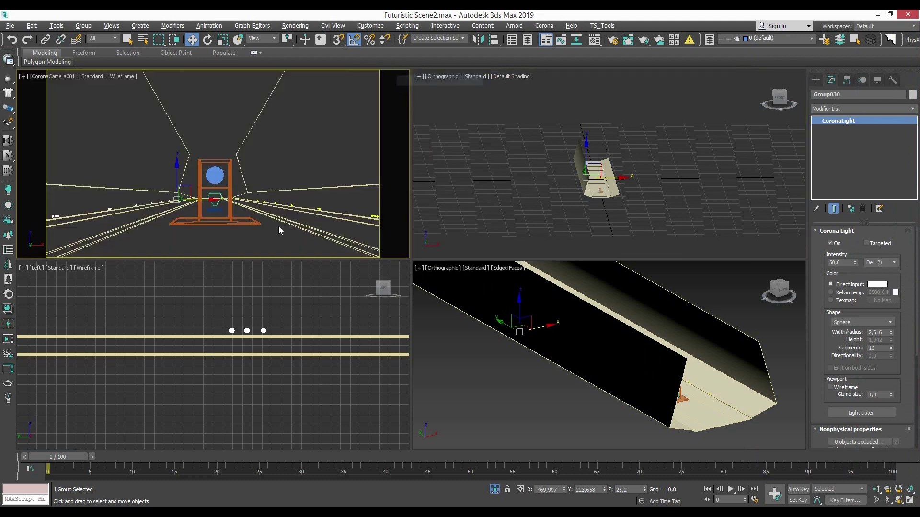
pyautogui.hotkey('alt', 'w')
pyautogui.click(13, 325)
pyautogui.press('F3')
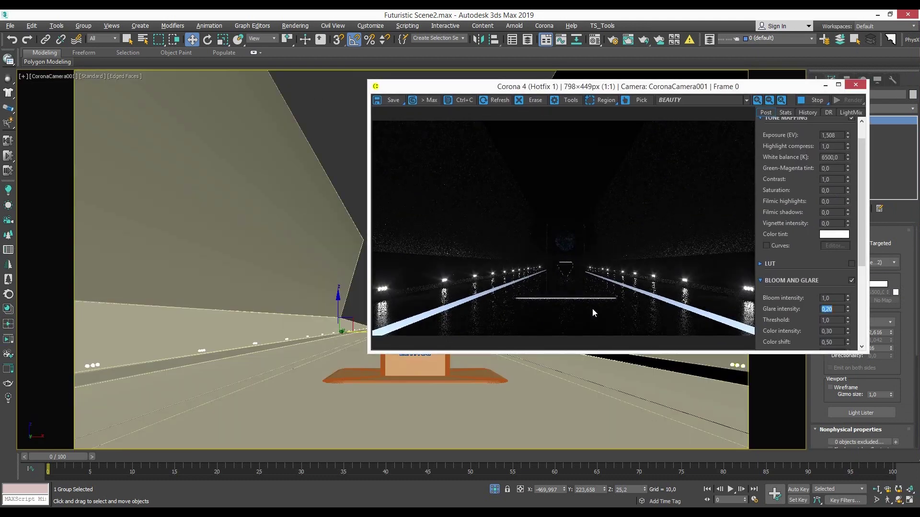
# Set the Body material's reflection glossiness to 0,7
pyautogui.click(857, 87)
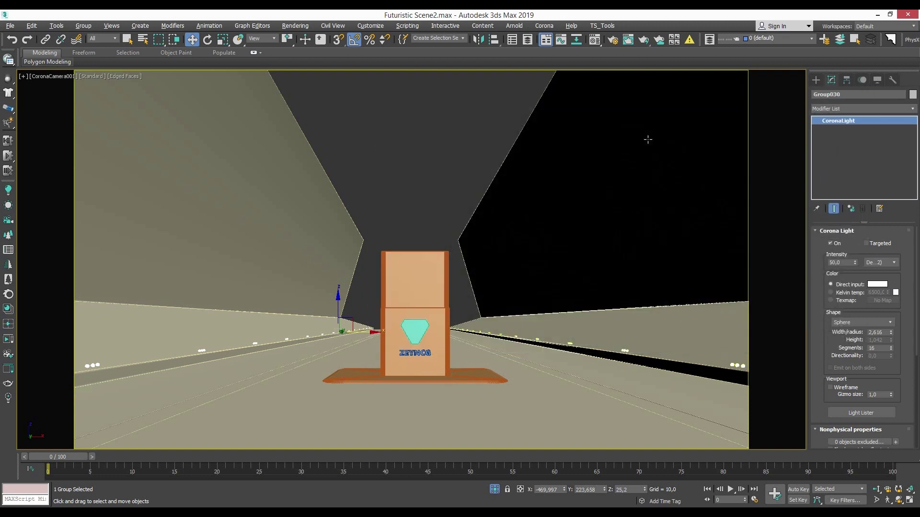
pyautogui.click(415, 288)
pyautogui.click(595, 39)
pyautogui.click(682, 349)
pyautogui.click(353, 155)
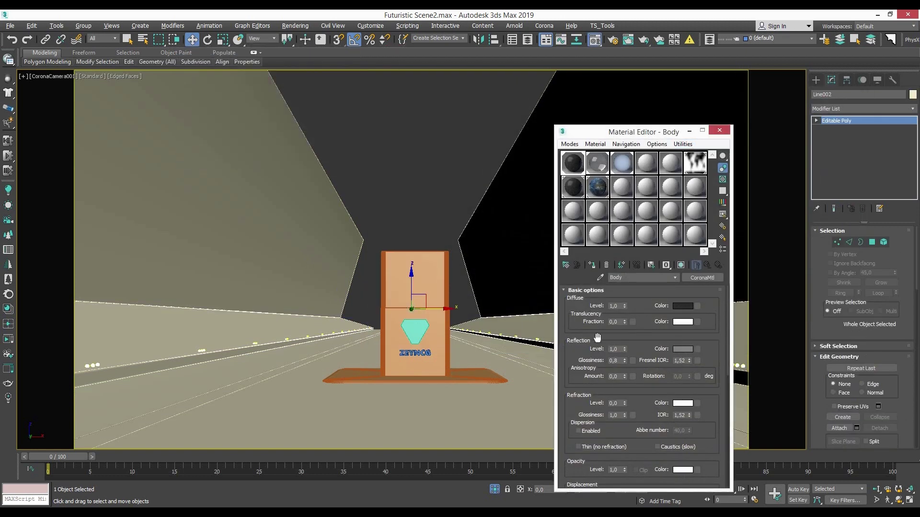
pyautogui.write('0,7')
pyautogui.hotkey('shift', 'q')
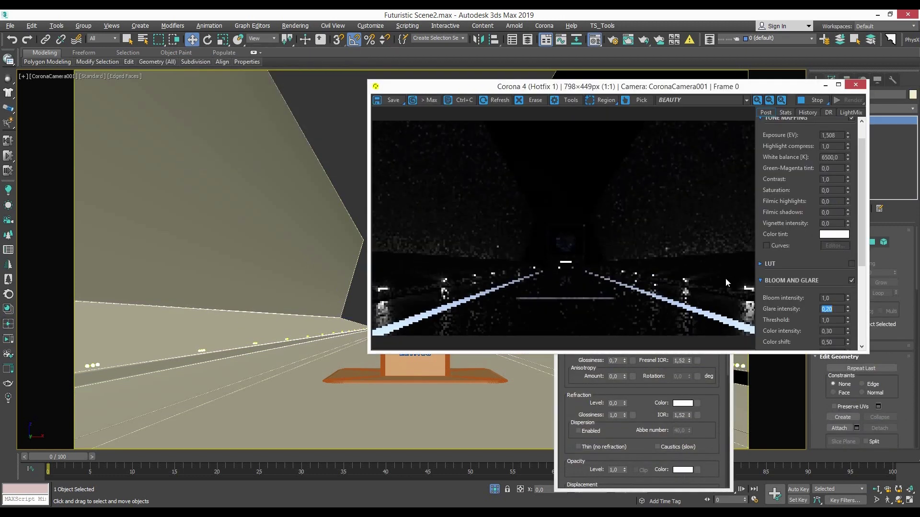
# Give the Corona light group a saturated light-blue direct-input colour
pyautogui.scroll(-3, 348, 193)
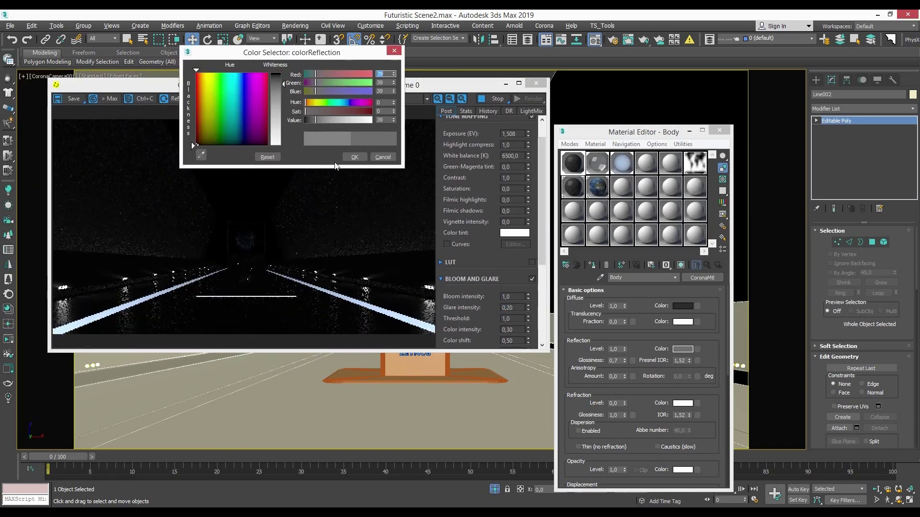
pyautogui.scroll(2, 406, 174)
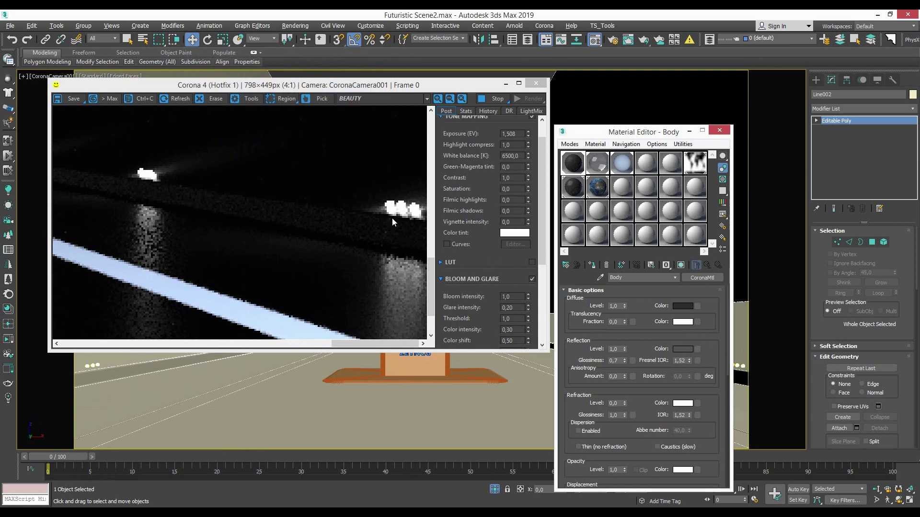
pyautogui.scroll(-2, 392, 219)
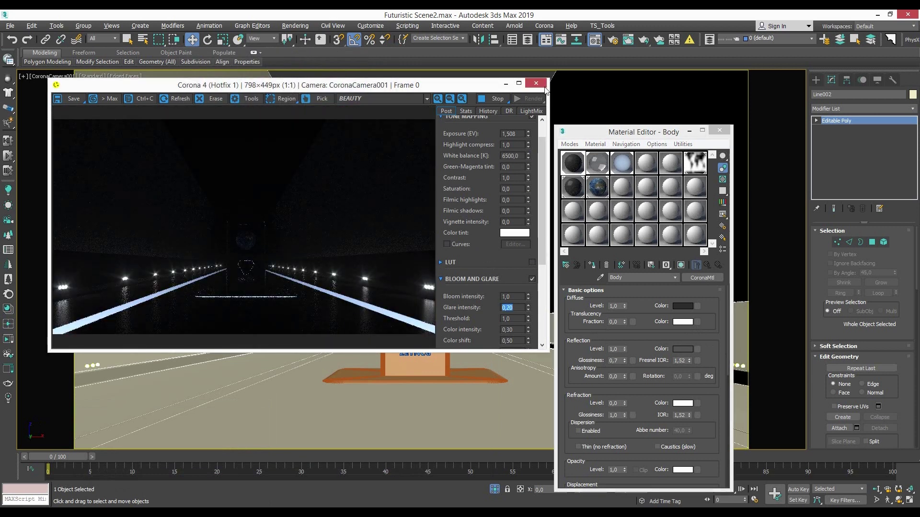
pyautogui.click(719, 130)
pyautogui.click(877, 284)
pyautogui.moveTo(335, 102); pyautogui.dragTo(359, 111)
pyautogui.click(355, 157)
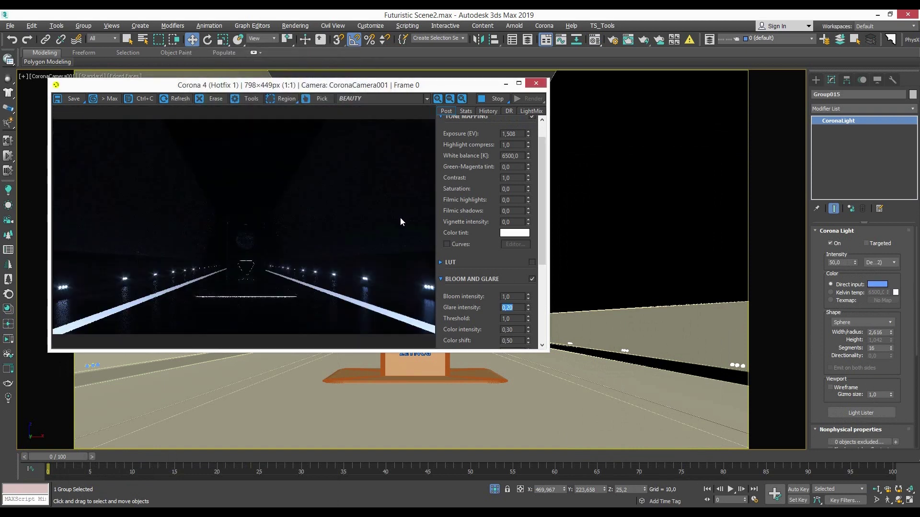
# Set the Body material's reflection colour to a dark tone
pyautogui.press('m')
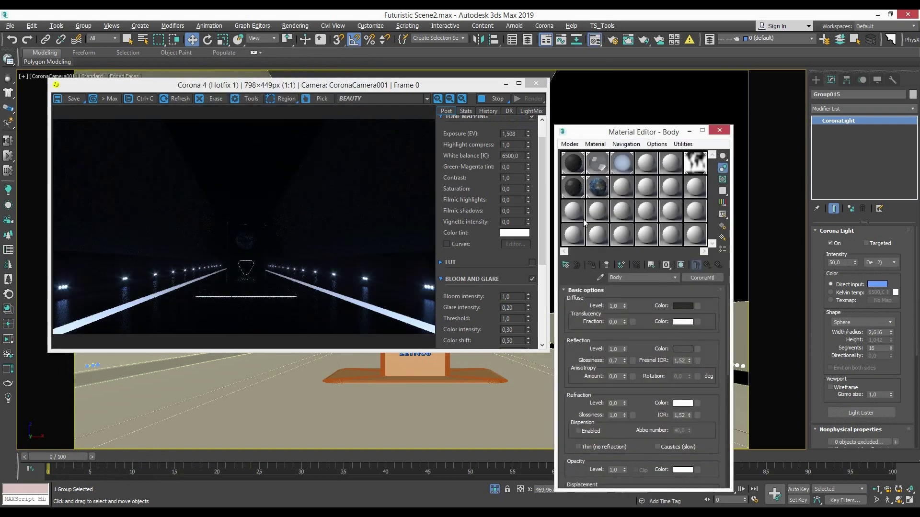
pyautogui.click(683, 348)
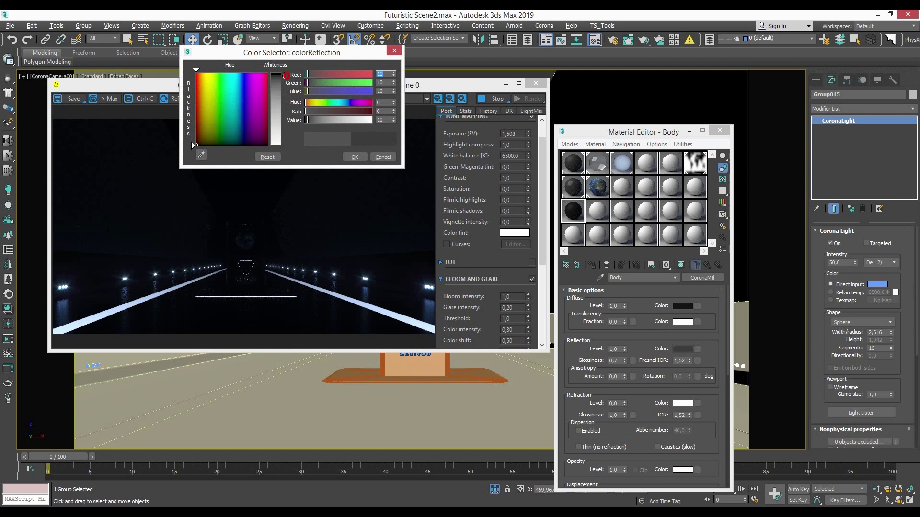
pyautogui.click(354, 157)
# Run an interactive camera render, raise Exposure (EV) to brighten it, then close it
pyautogui.click(536, 83)
pyautogui.click(230, 148)
pyautogui.press('4')
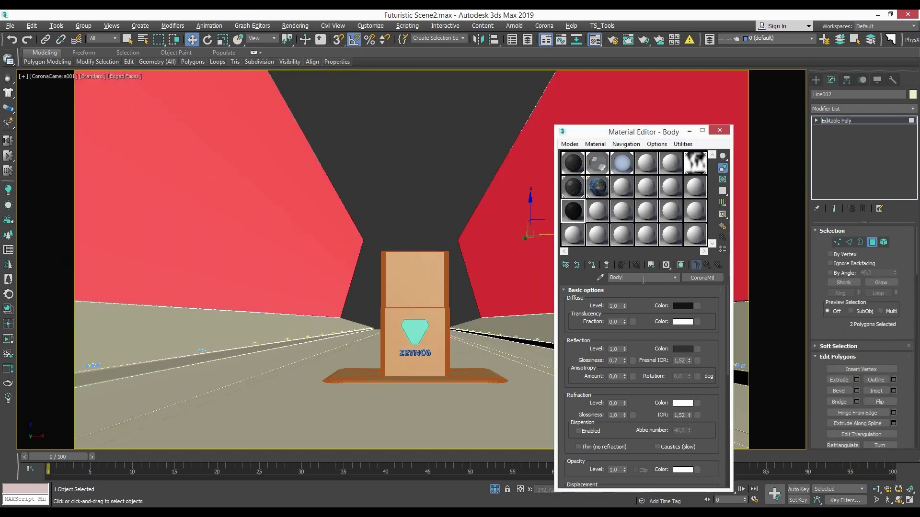
pyautogui.click(11, 339)
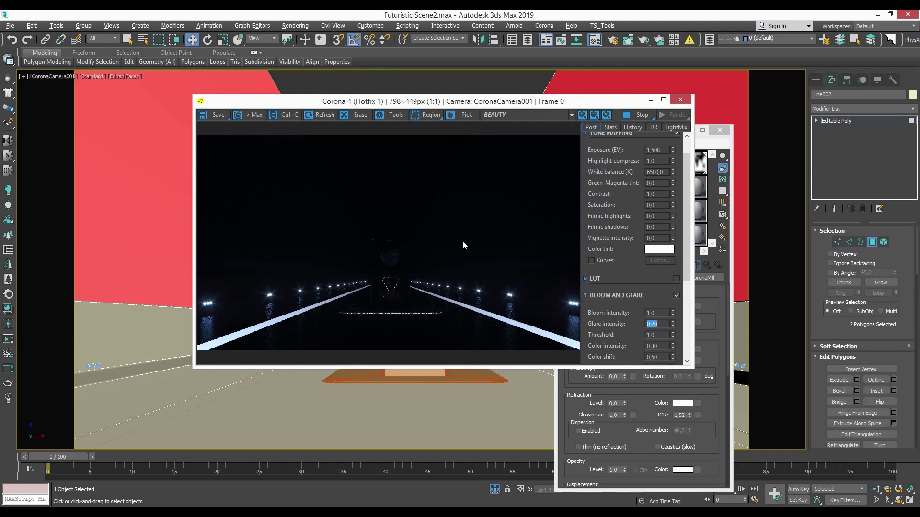
pyautogui.moveTo(672, 150); pyautogui.dragTo(683, 66)
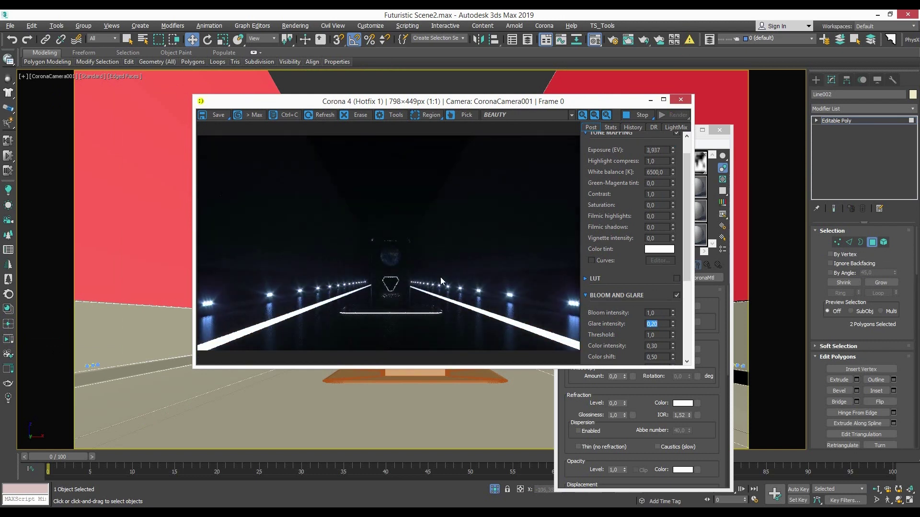
pyautogui.click(680, 100)
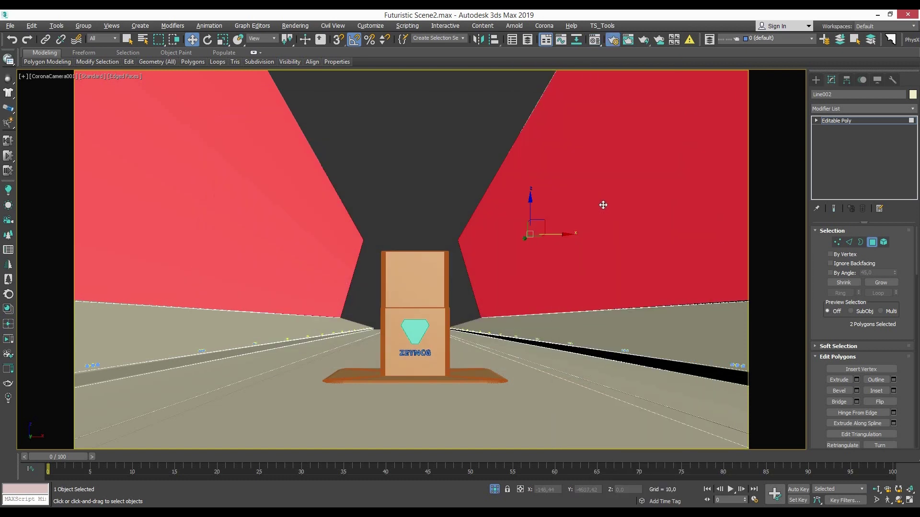
# Set the render output size to 1920 × 816 in Render Setup
pyautogui.press('F10')
pyautogui.click(583, 285)
pyautogui.press('Tab')
pyautogui.write('816')
pyautogui.press('Return')
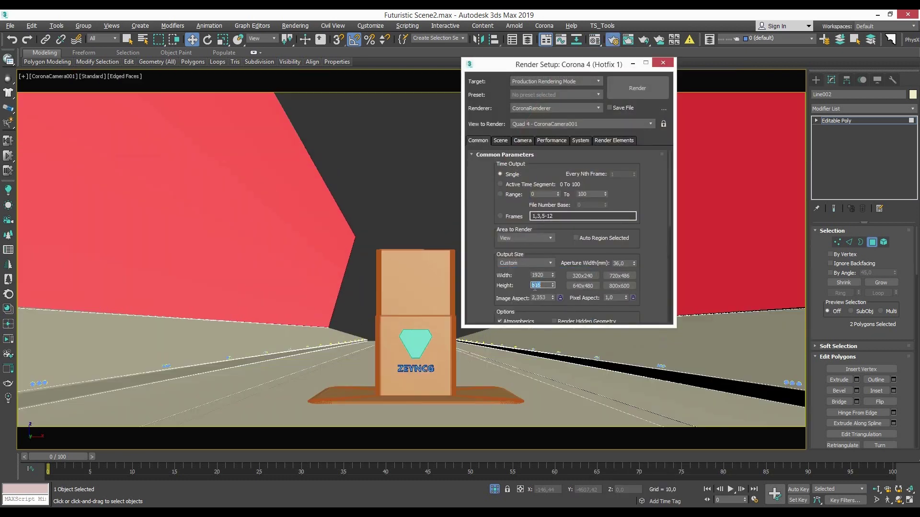
pyautogui.click(663, 64)
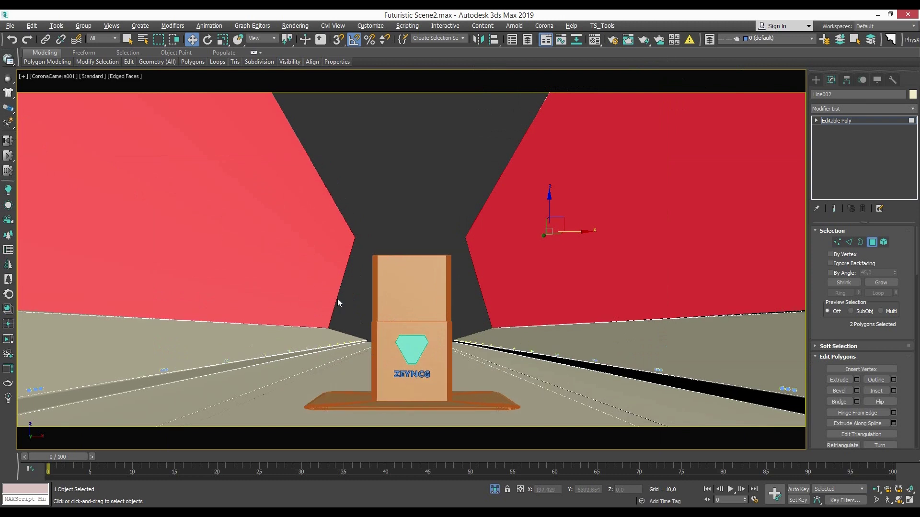
# Select CoronaCamera001 and widen its field of view in the camera view
pyautogui.press('p')
pyautogui.click(413, 308)
pyautogui.keyDown('alt'); pyautogui.moveTo(411, 278); pyautogui.dragTo(393, 324, button='middle'); pyautogui.keyUp('alt')
pyautogui.click(393, 324)
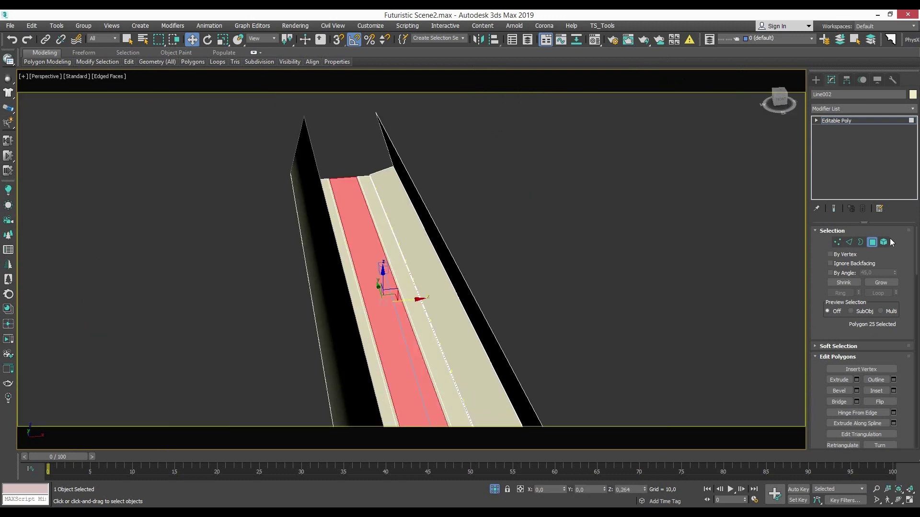
pyautogui.click(383, 269)
pyautogui.press('c')
pyautogui.click(876, 499)
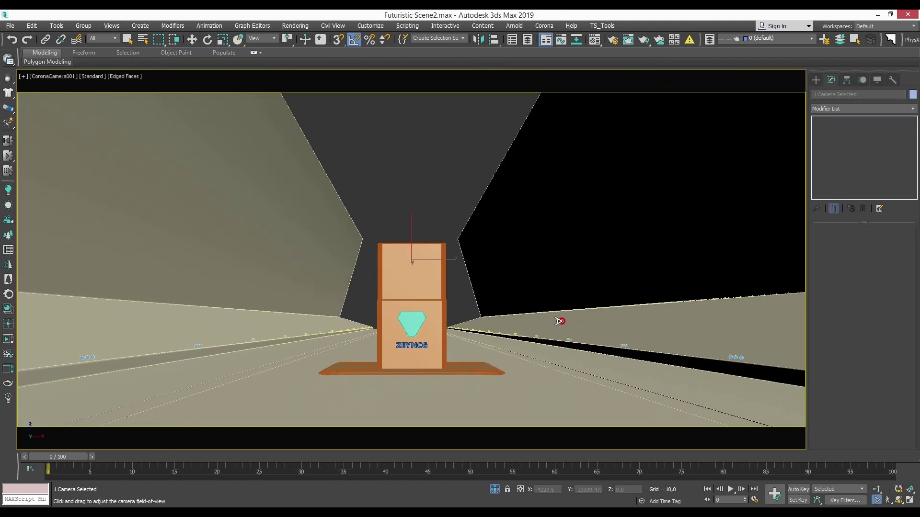
pyautogui.moveTo(560, 323); pyautogui.dragTo(508, 312)
# Select the camera target, then the camera itself, and start the interactive render
pyautogui.click(53, 77)
pyautogui.click(115, 269)
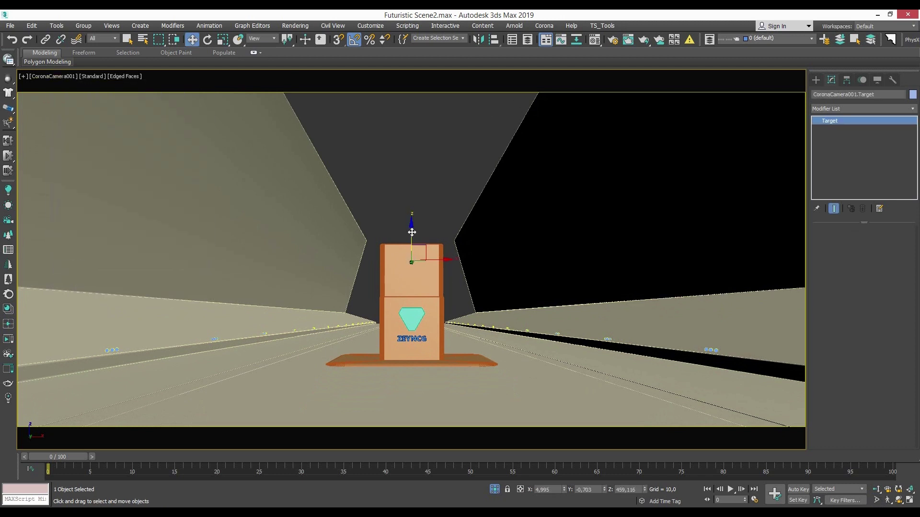
pyautogui.click(53, 76)
pyautogui.click(115, 261)
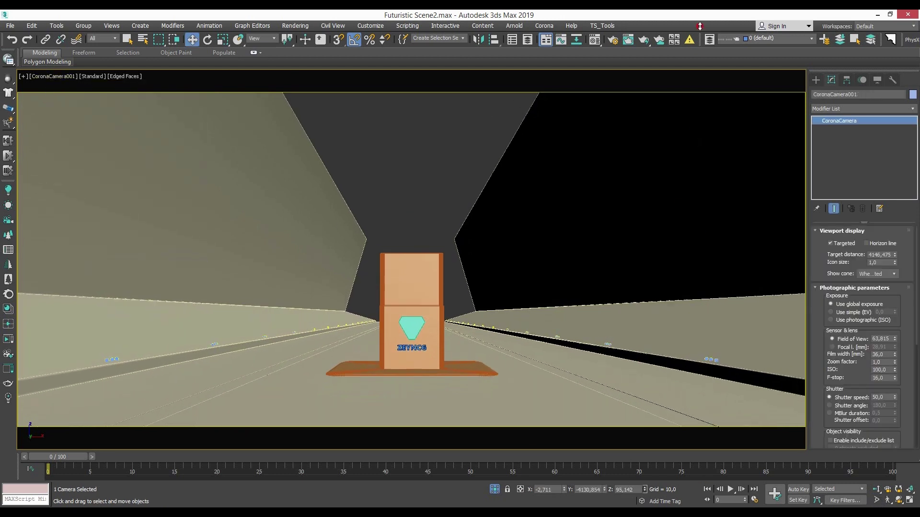
pyautogui.hotkey('shift', 'q')
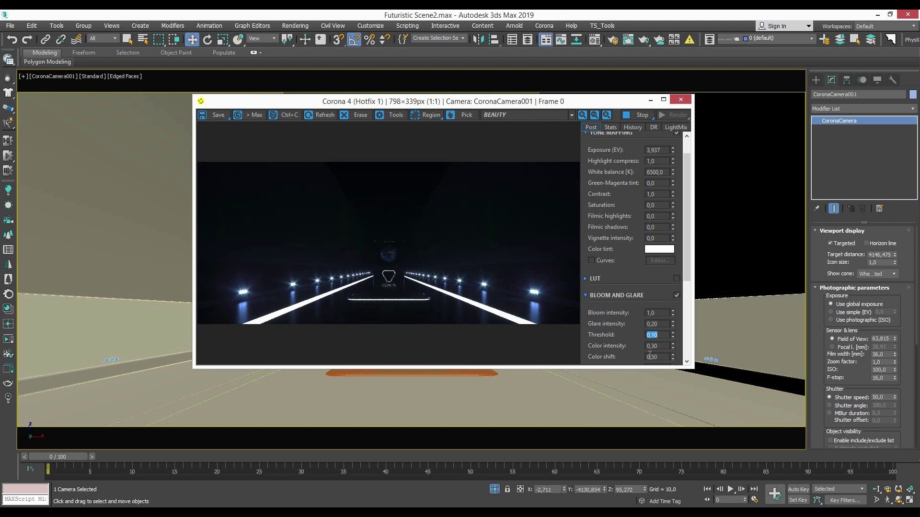
# Try bloom thresholds 500 and 200, and set bloom intensity to 2
pyautogui.write('500')
pyautogui.press('Return')
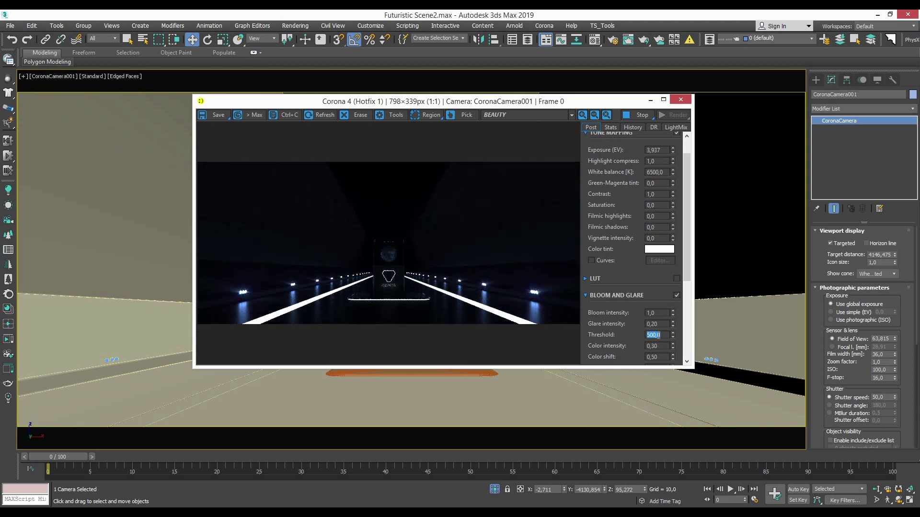
pyautogui.write('200')
pyautogui.press('Return')
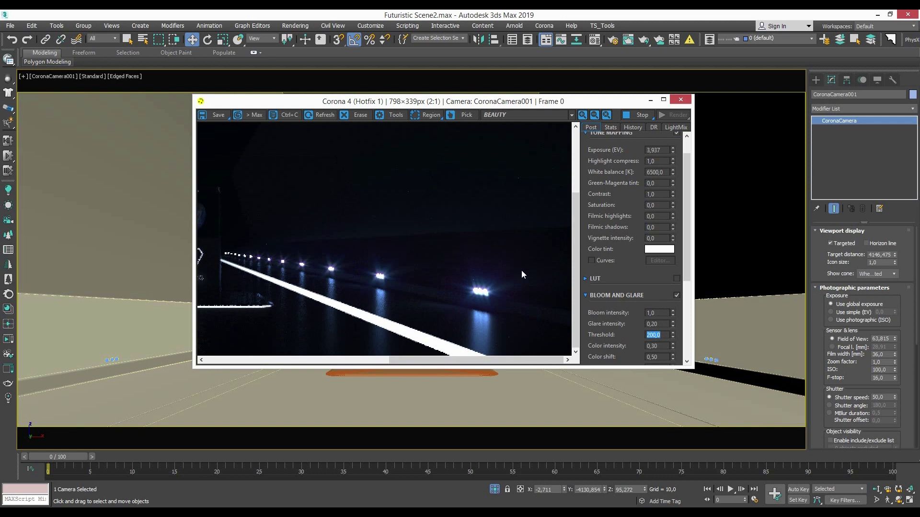
pyautogui.write('102')
pyautogui.press('Return')
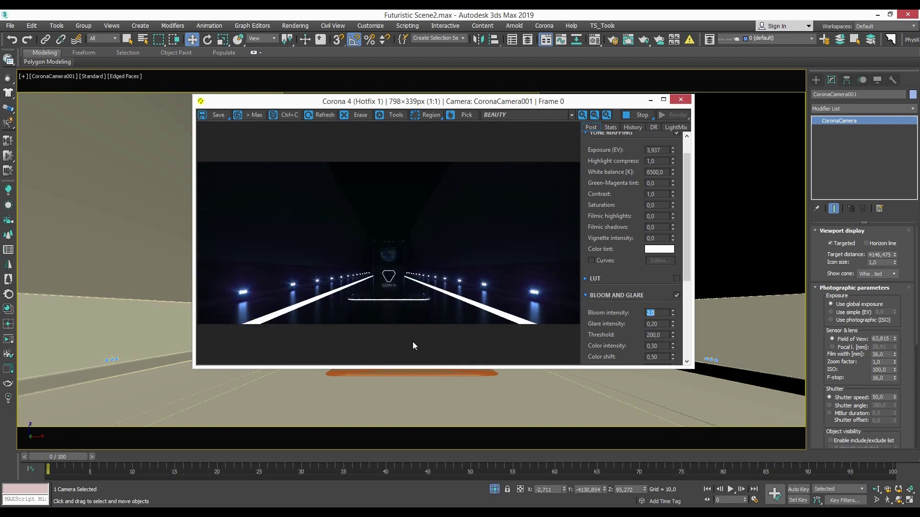
pyautogui.scroll(1, 413, 345)
pyautogui.scroll(-1, 576, 123)
# Review the light material's settings in the material editor, then close them
pyautogui.press('m')
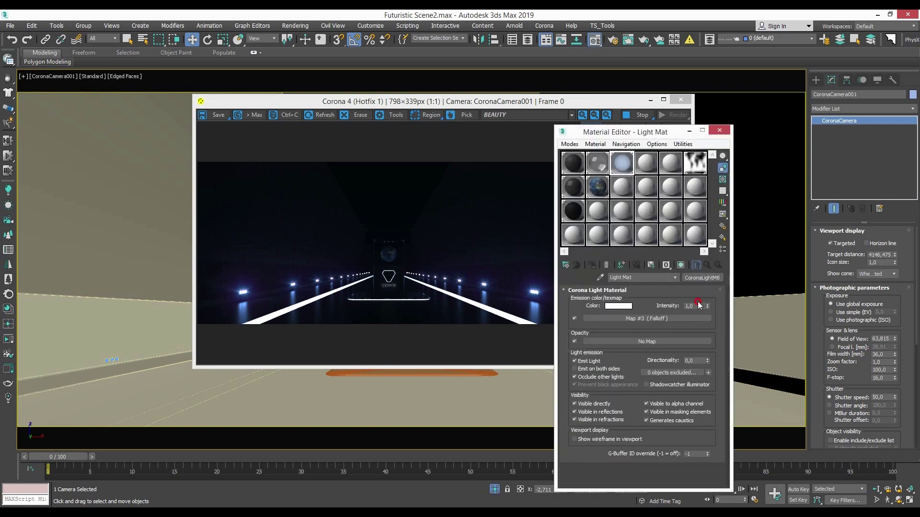
pyautogui.scroll(2, 468, 309)
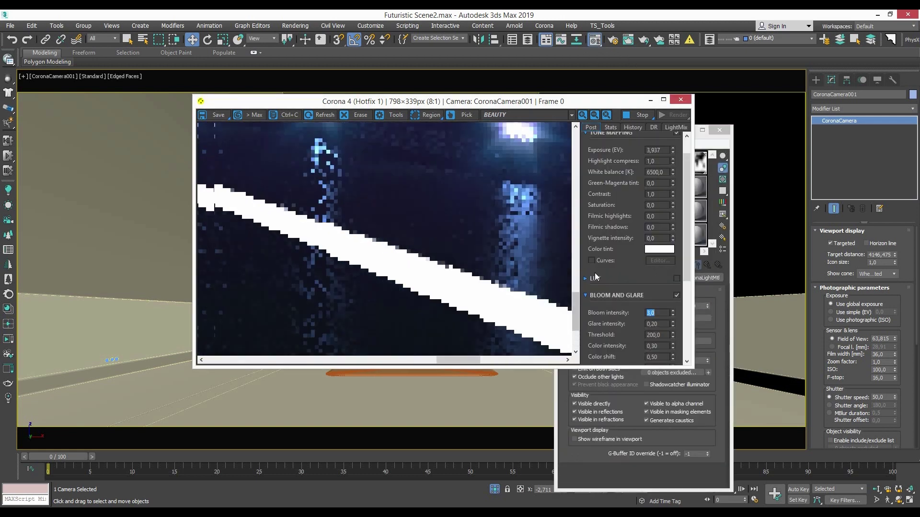
pyautogui.scroll(1, 484, 254)
pyautogui.scroll(-2, 484, 253)
pyautogui.scroll(2, 374, 232)
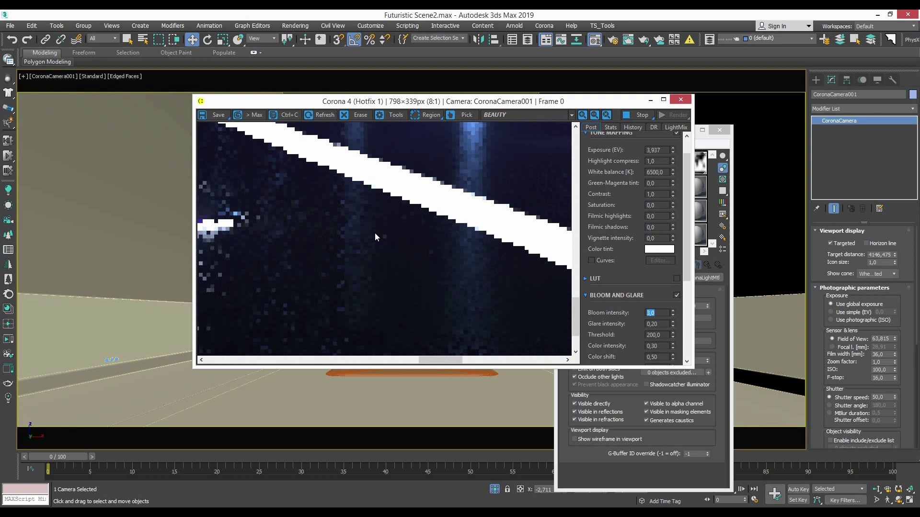
pyautogui.scroll(-1, 427, 182)
pyautogui.scroll(-3, 452, 228)
pyautogui.scroll(1, 343, 298)
pyautogui.scroll(-1, 343, 298)
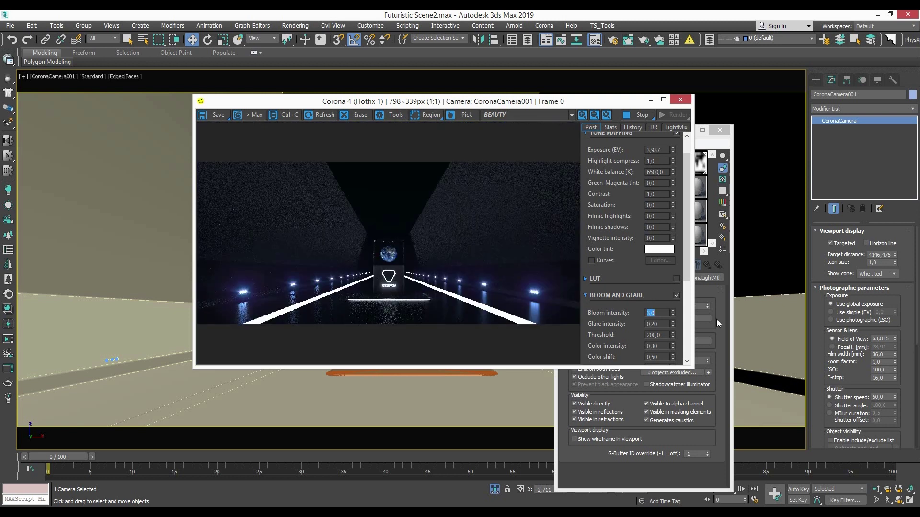
pyautogui.scroll(2, 376, 235)
pyautogui.scroll(-1, 375, 234)
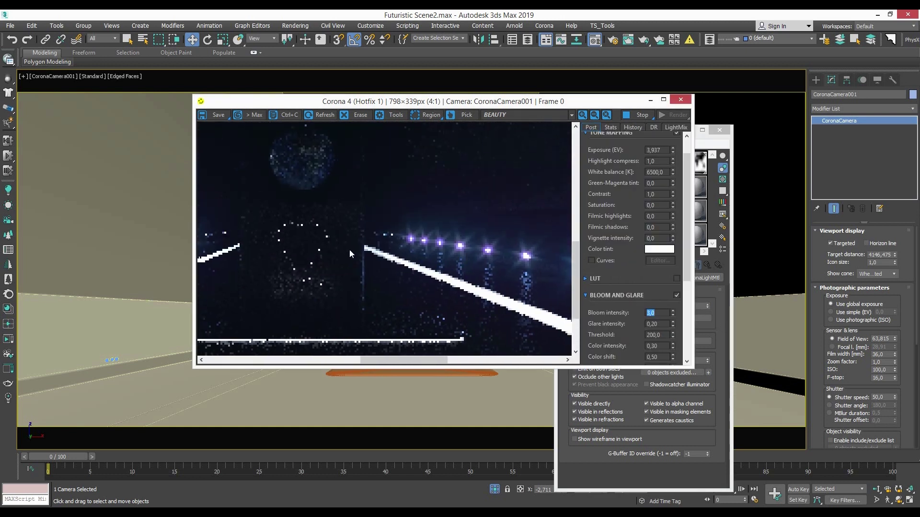
pyautogui.scroll(-1, 367, 255)
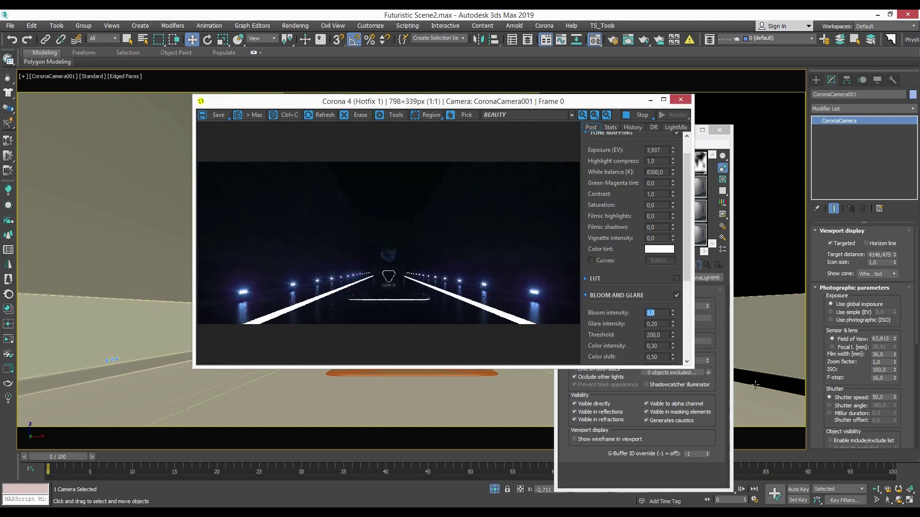
pyautogui.moveTo(632, 104); pyautogui.dragTo(585, 89)
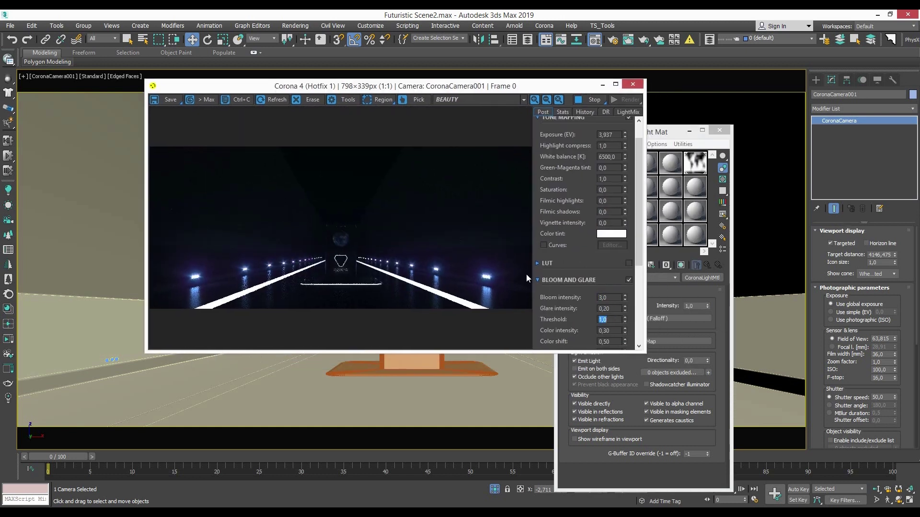
pyautogui.scroll(1, 527, 277)
pyautogui.scroll(1, 527, 277)
pyautogui.scroll(-1, 386, 242)
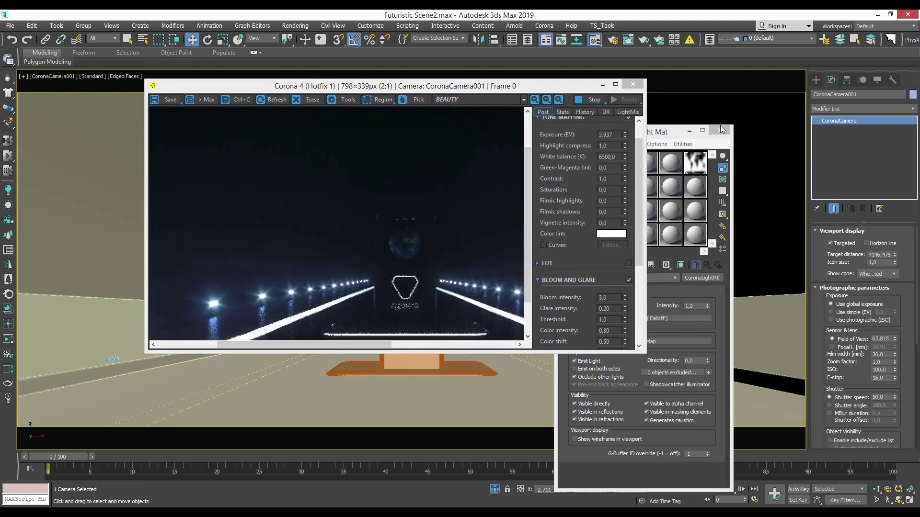
pyautogui.click(722, 130)
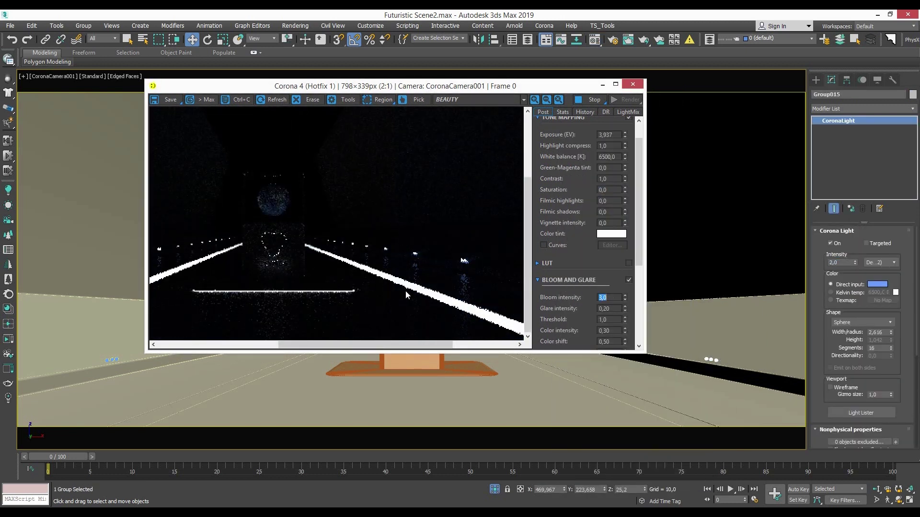
# Set the light intensity to 10
pyautogui.scroll(1, 405, 295)
pyautogui.scroll(-1, 392, 262)
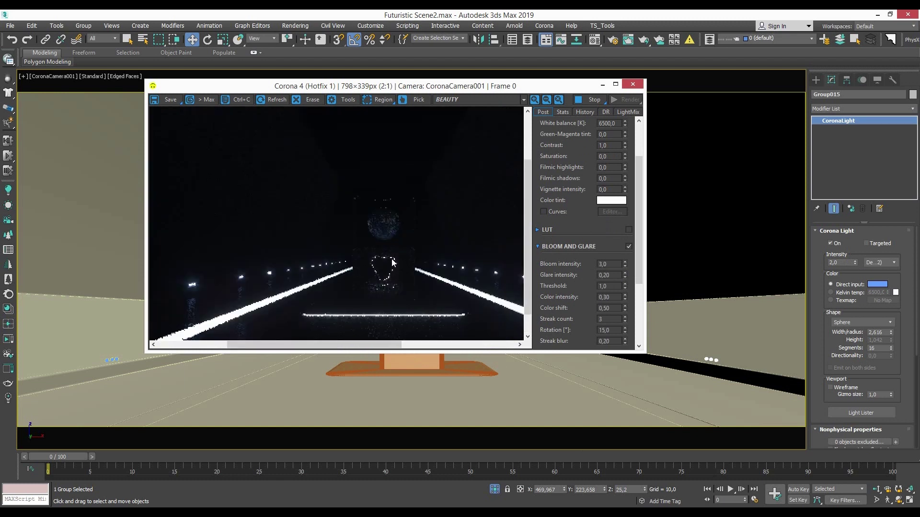
pyautogui.scroll(1, 392, 262)
pyautogui.doubleClick(842, 263)
pyautogui.write('10')
pyautogui.press('Return')
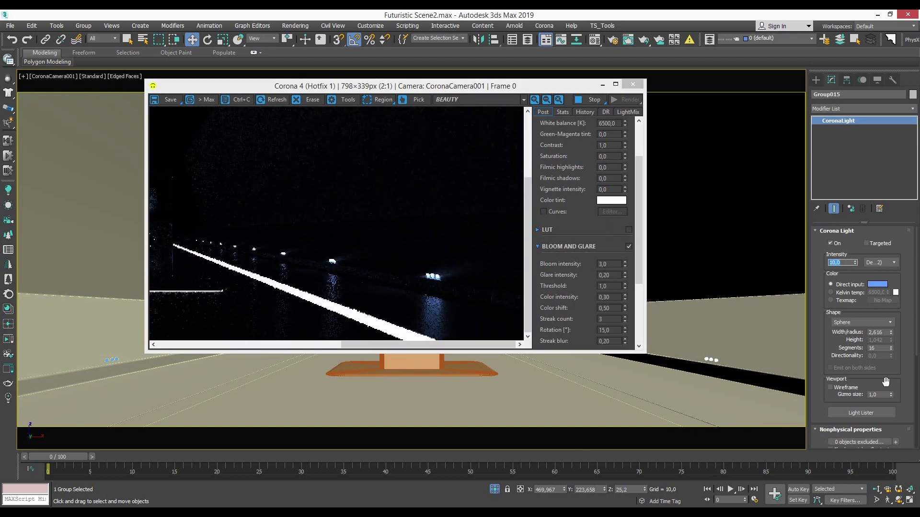
# Set bloom intensity 1,0 and threshold 10, and shrink the light radius to 2,0
pyautogui.scroll(-1, 458, 297)
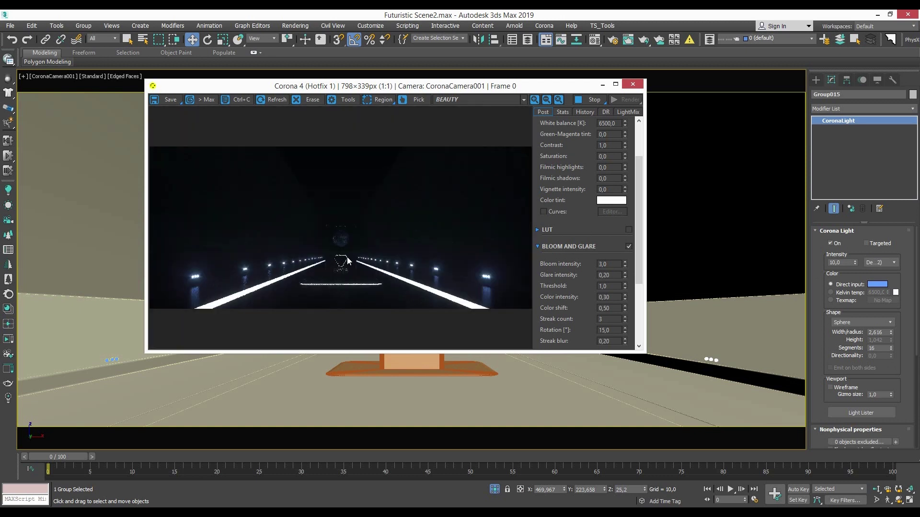
pyautogui.scroll(3, 628, 122)
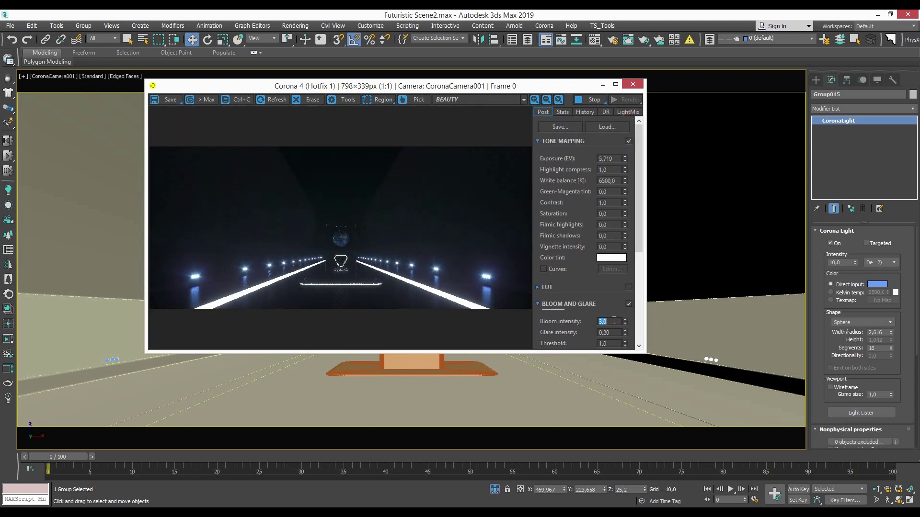
pyautogui.write('1')
pyautogui.press('Return')
pyautogui.scroll(1, 451, 247)
pyautogui.doubleClick(611, 344)
pyautogui.write('10')
pyautogui.press('Return')
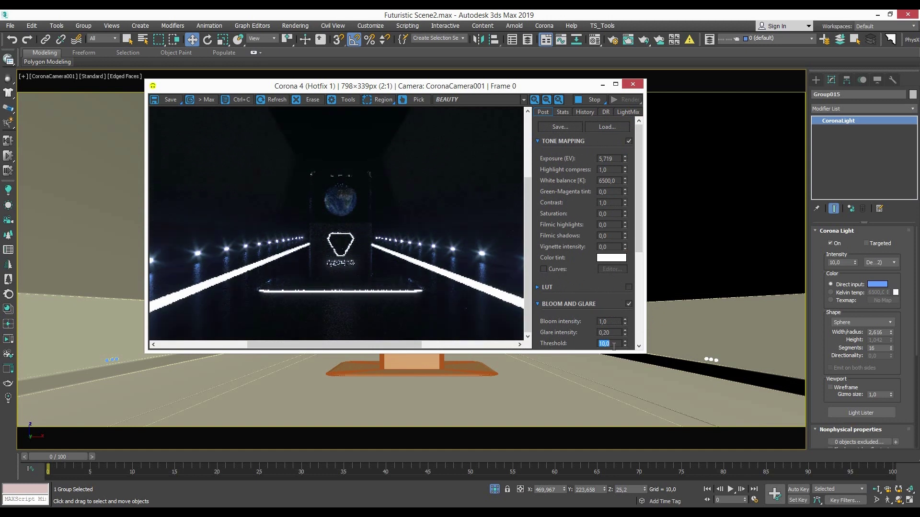
pyautogui.scroll(-1, 427, 233)
pyautogui.moveTo(896, 340); pyautogui.dragTo(895, 348)
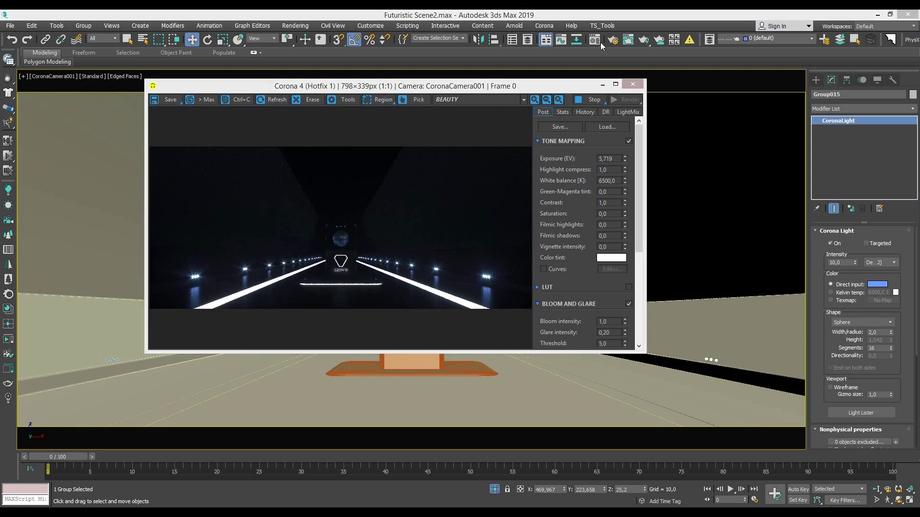
# Reshape the end point of Light Mat's falloff mix curve
pyautogui.press('m')
pyautogui.click(647, 341)
pyautogui.scroll(-3, 708, 366)
pyautogui.moveTo(709, 366); pyautogui.dragTo(595, 370)
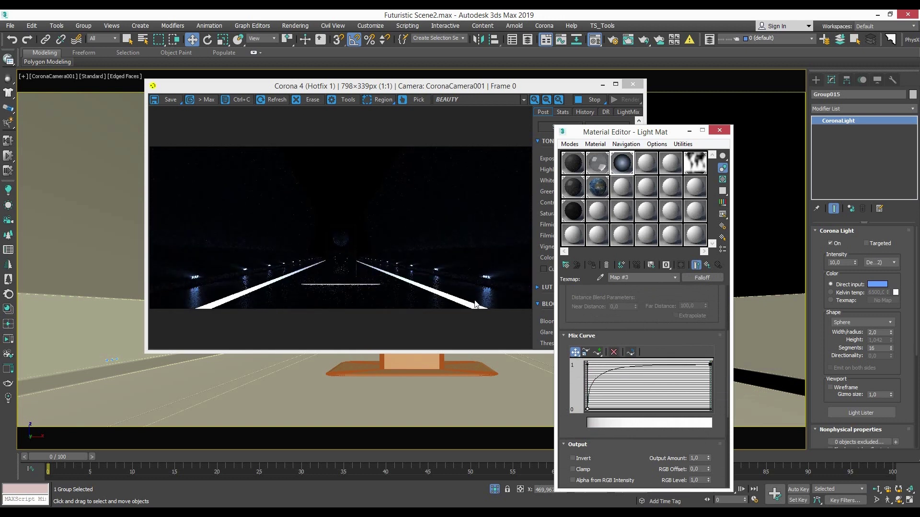
# Set the Acrylic Transparent Clear material's Fresnel IOR to 3,0
pyautogui.click(476, 303)
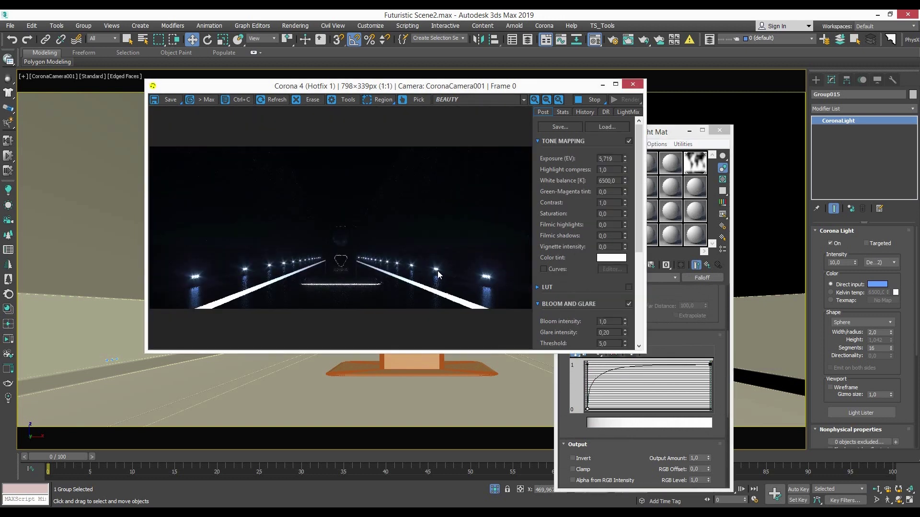
pyautogui.moveTo(589, 85); pyautogui.dragTo(508, 75)
pyautogui.click(596, 163)
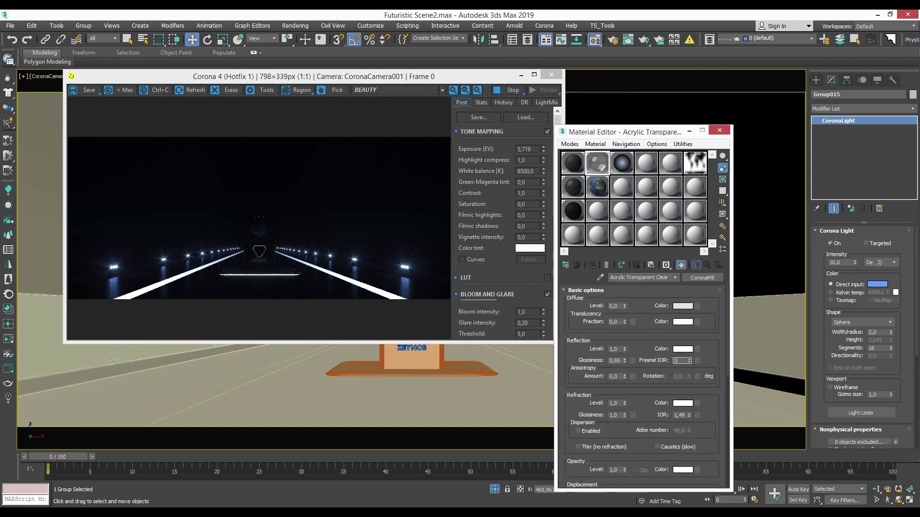
pyautogui.click(225, 272)
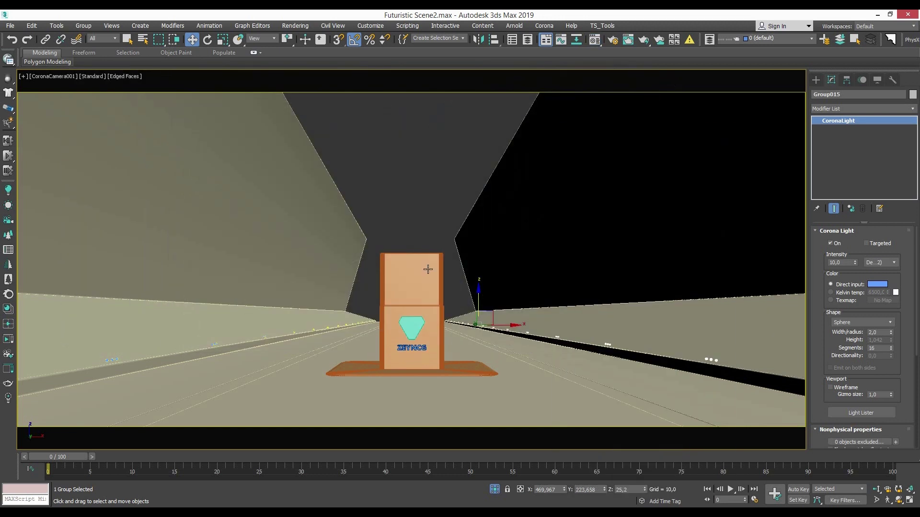
# Shade viewport objects with their material colours and return to the top view
pyautogui.press('t')
pyautogui.keyDown('alt'); pyautogui.moveTo(431, 263); pyautogui.dragTo(406, 255, button='middle'); pyautogui.keyUp('alt')
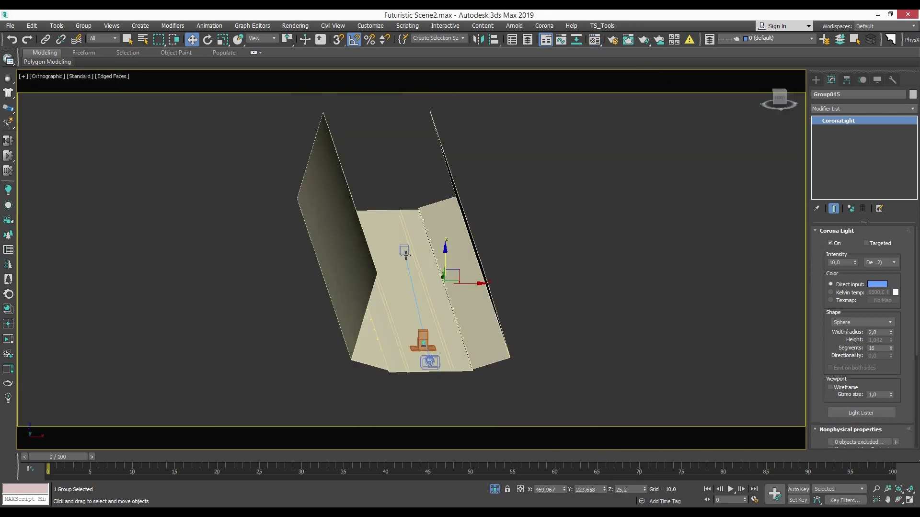
pyautogui.click(423, 341)
pyautogui.press('z')
pyautogui.press('F4')
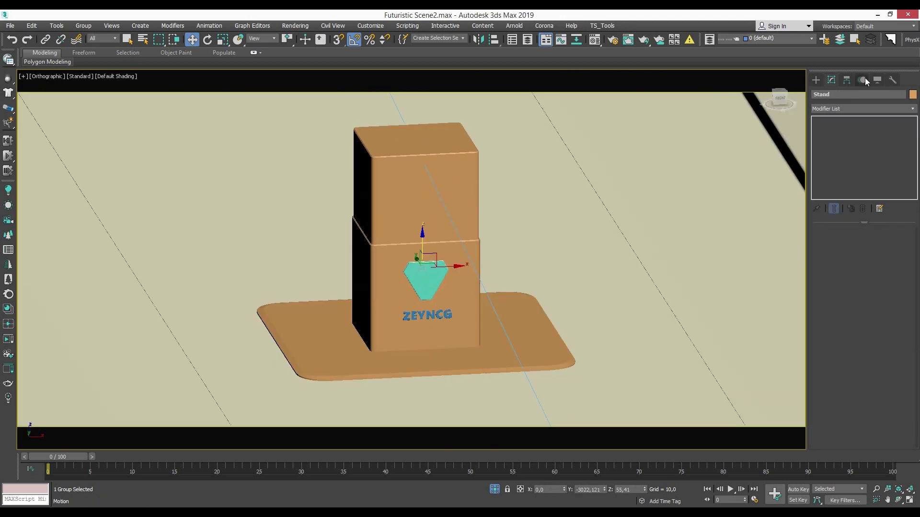
pyautogui.click(877, 80)
pyautogui.click(872, 150)
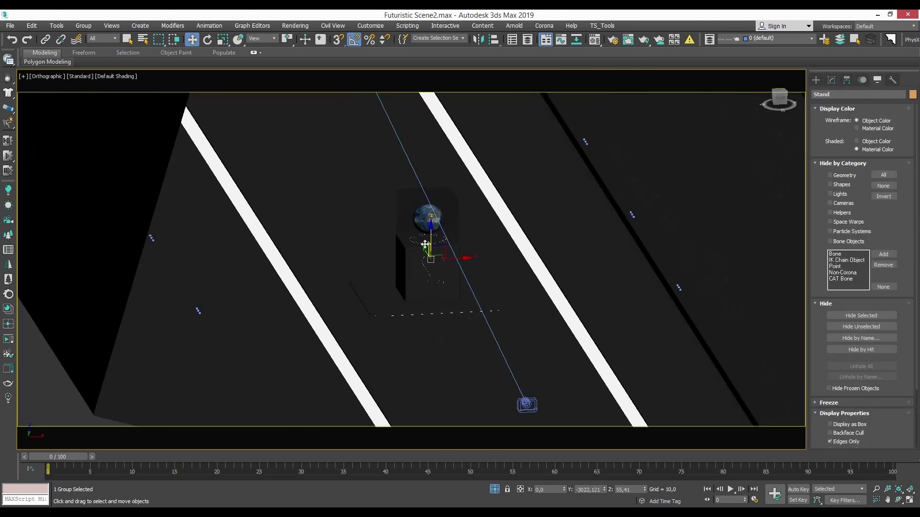
pyautogui.press('t')
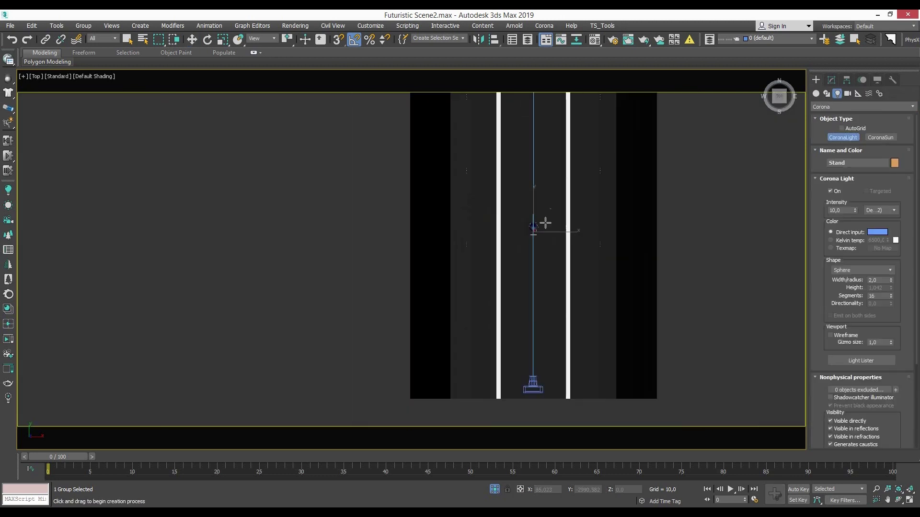
# Create a rectangular Corona light across the tunnel and clone instanced copies along it
pyautogui.moveTo(292, 273); pyautogui.dragTo(616, 339)
pyautogui.rightClick(616, 339)
pyautogui.click(861, 271)
pyautogui.click(847, 286)
pyautogui.moveTo(424, 302); pyautogui.dragTo(561, 322)
pyautogui.rightClick(449, 300)
pyautogui.press('s')
pyautogui.scroll(-5, 440, 196)
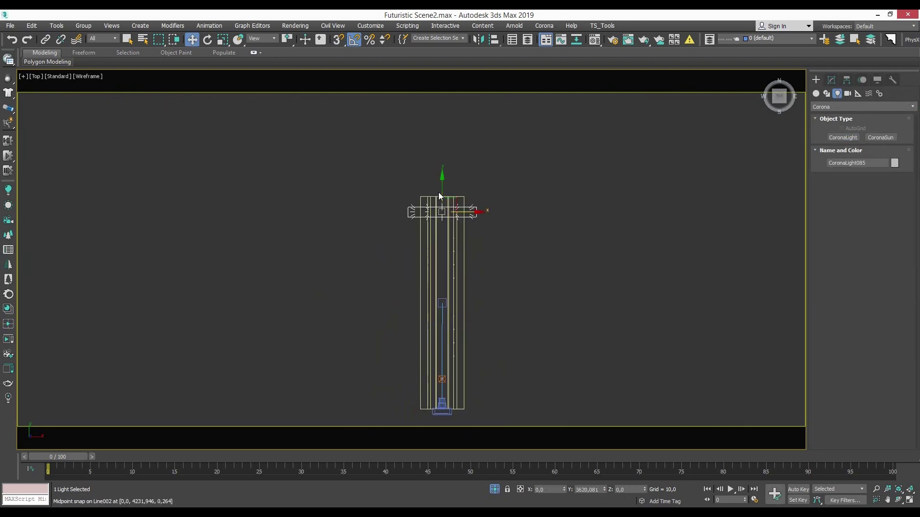
pyautogui.keyDown('shift'); pyautogui.moveTo(458, 224); pyautogui.dragTo(457, 223); pyautogui.keyUp('shift')
pyautogui.click(461, 303)
# Group the six light copies and start an interactive render from the scene camera
pyautogui.moveTo(500, 359); pyautogui.dragTo(519, 232)
pyautogui.hotkey('ctrl', 'g')
pyautogui.press('Return')
pyautogui.press('c')
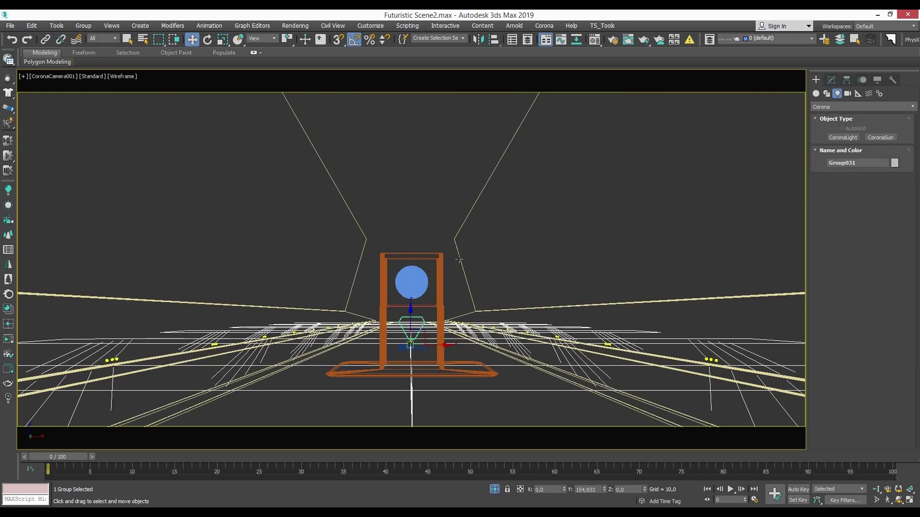
pyautogui.press('f')
pyautogui.press('c')
pyautogui.hotkey('shift', 'q')
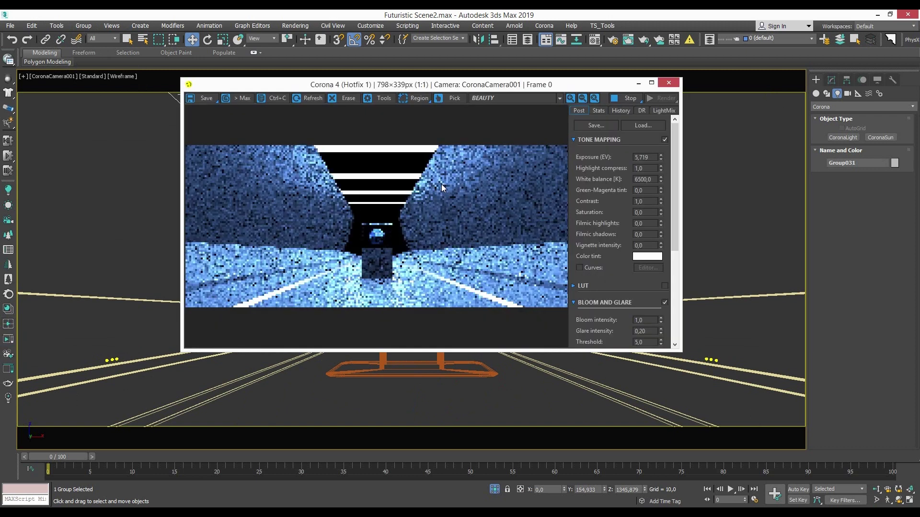
# Hide the lights from direct view, reflections and refractions, and set intensity 0,1
pyautogui.click(832, 79)
pyautogui.scroll(-5, 880, 371)
pyautogui.scroll(5, 880, 371)
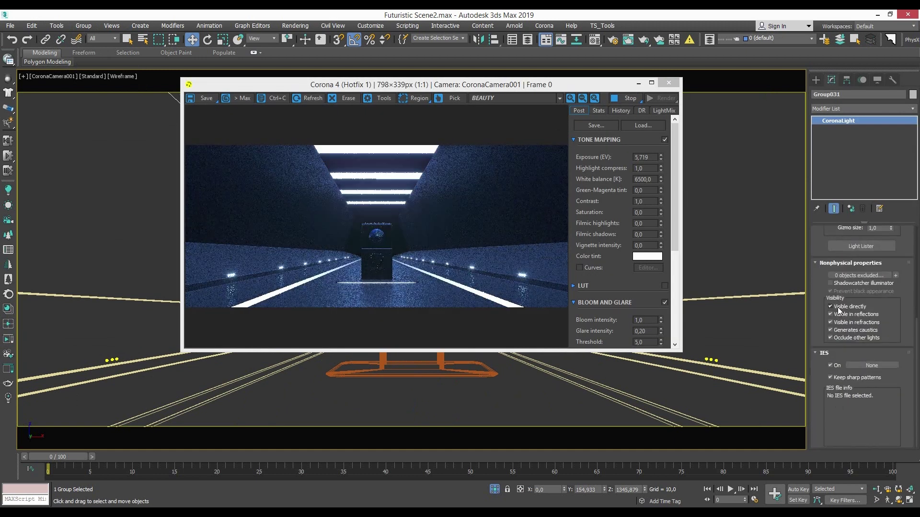
pyautogui.click(848, 307)
pyautogui.click(848, 315)
pyautogui.scroll(8, 879, 268)
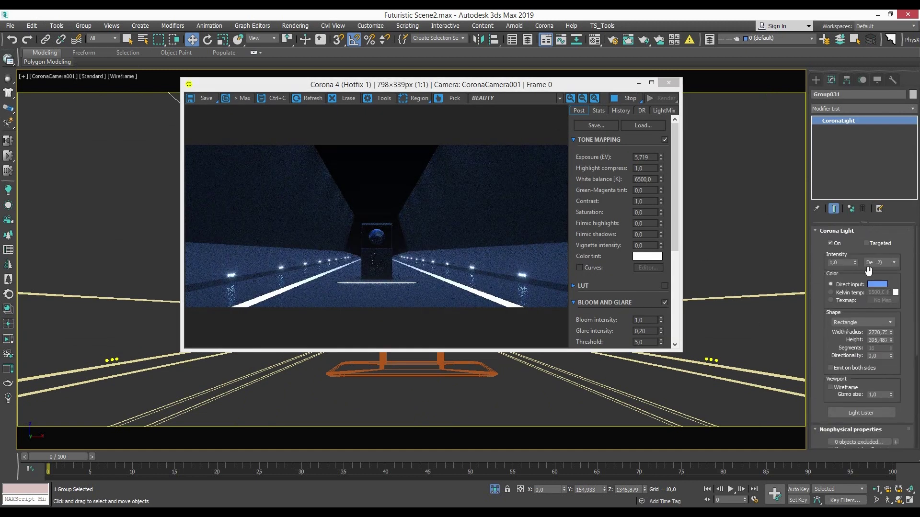
pyautogui.write('0,1')
pyautogui.press('Return')
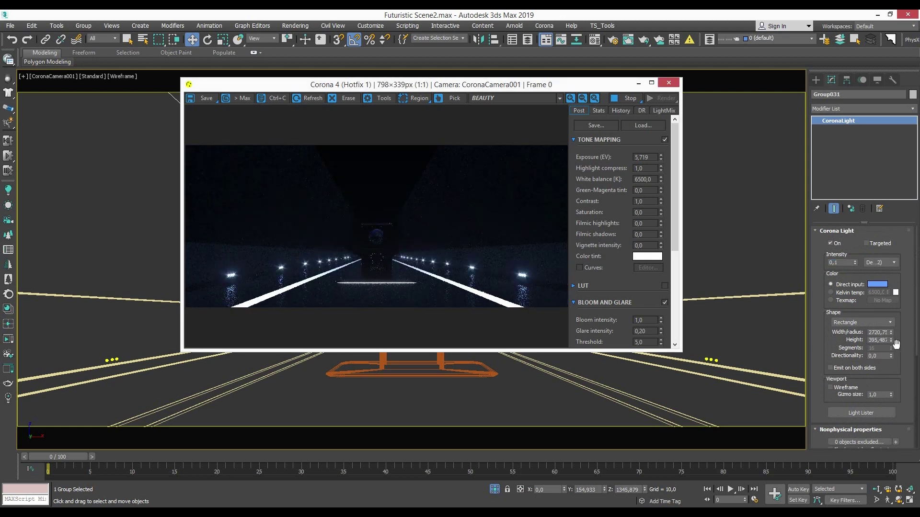
# Narrow and lower the light panels, trying intensities 0,5 and 0,2 before settling on 0,1
pyautogui.moveTo(891, 332); pyautogui.dragTo(887, 363)
pyautogui.doubleClick(841, 263)
pyautogui.write('0,5')
pyautogui.press('Return')
pyautogui.moveTo(432, 85); pyautogui.dragTo(407, 196)
pyautogui.moveTo(404, 228); pyautogui.dragTo(408, 269)
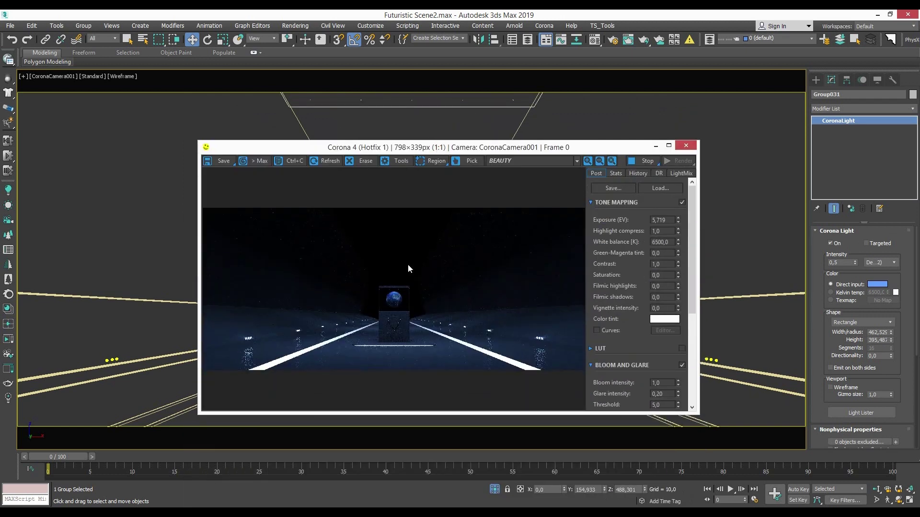
pyautogui.doubleClick(842, 263)
pyautogui.write('0,2')
pyautogui.press('Return')
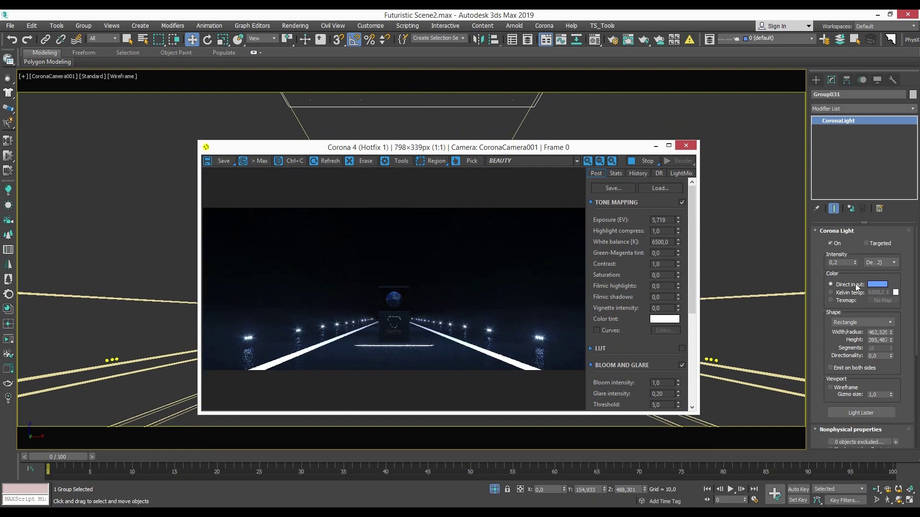
pyautogui.click(842, 263)
pyautogui.click(320, 301)
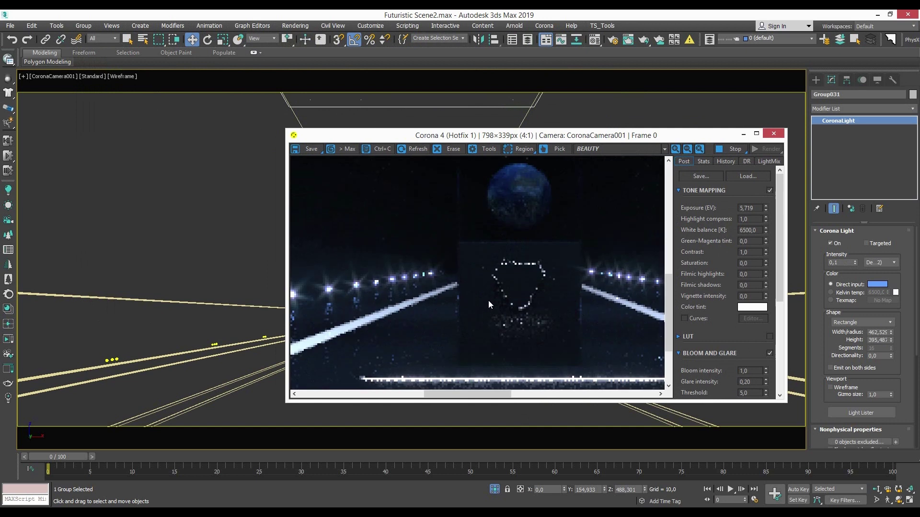
# Draw a Corona light over the globe stand and start an interactive perspective render
pyautogui.press('t')
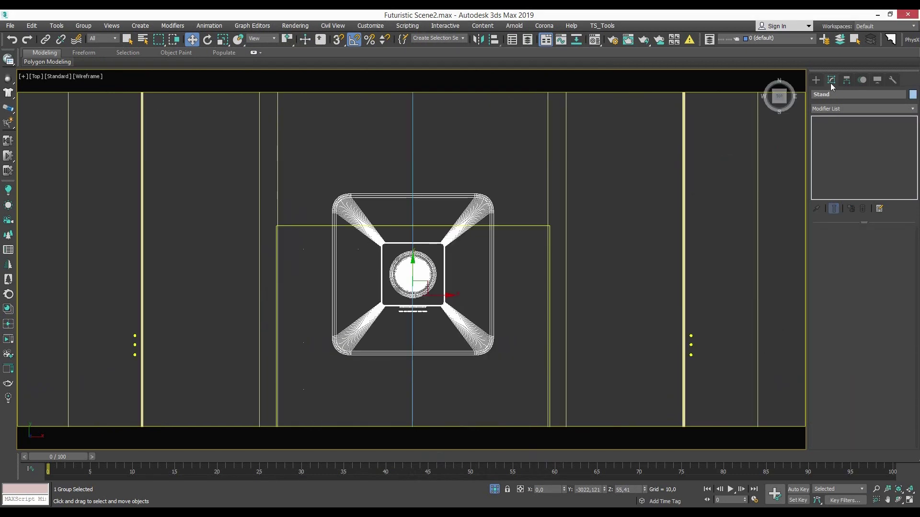
pyautogui.moveTo(410, 282); pyautogui.dragTo(466, 328)
pyautogui.keyDown('alt'); pyautogui.moveTo(466, 329); pyautogui.dragTo(460, 273, button='middle'); pyautogui.keyUp('alt')
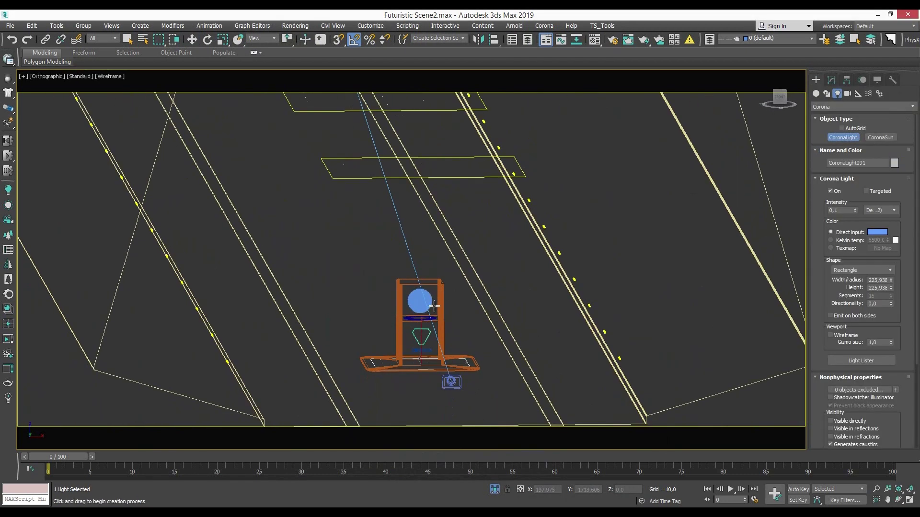
pyautogui.press('w')
pyautogui.press('t')
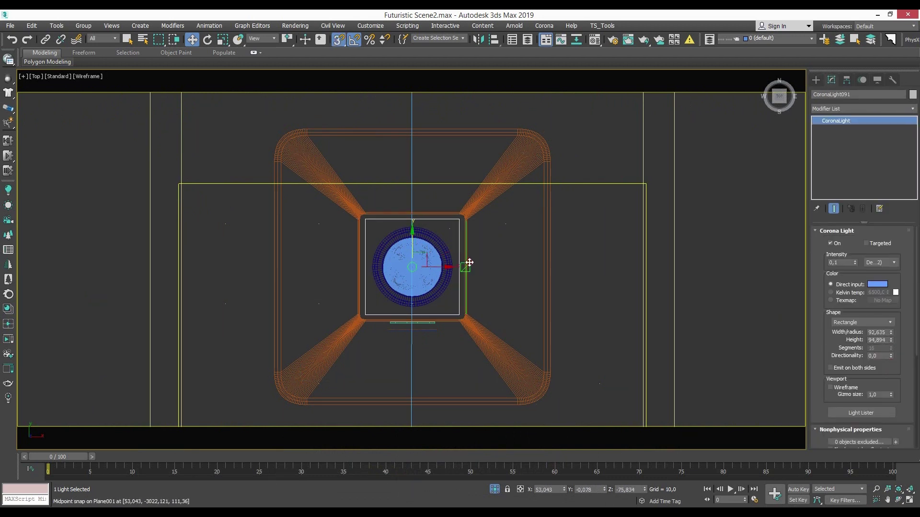
pyautogui.press('c')
pyautogui.press('p')
pyautogui.keyDown('alt'); pyautogui.moveTo(412, 241); pyautogui.dragTo(475, 302, button='middle'); pyautogui.keyUp('alt')
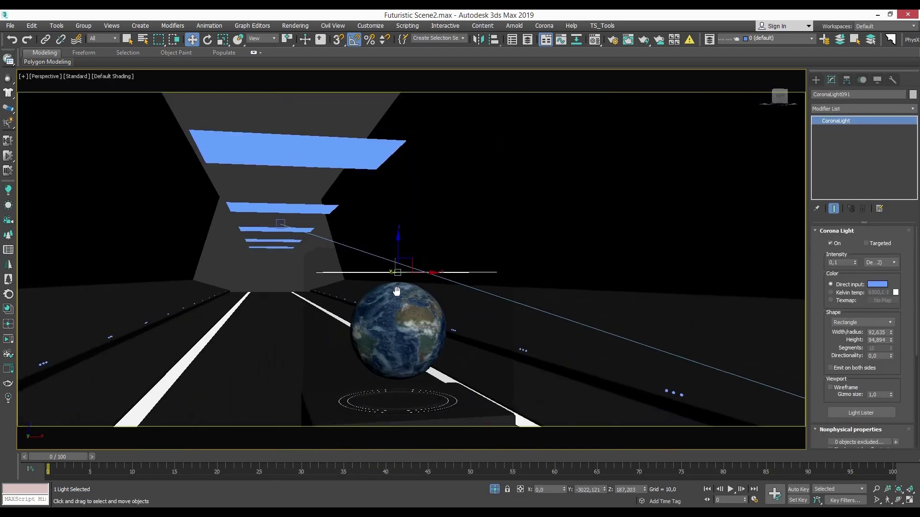
pyautogui.hotkey('shift', 'q')
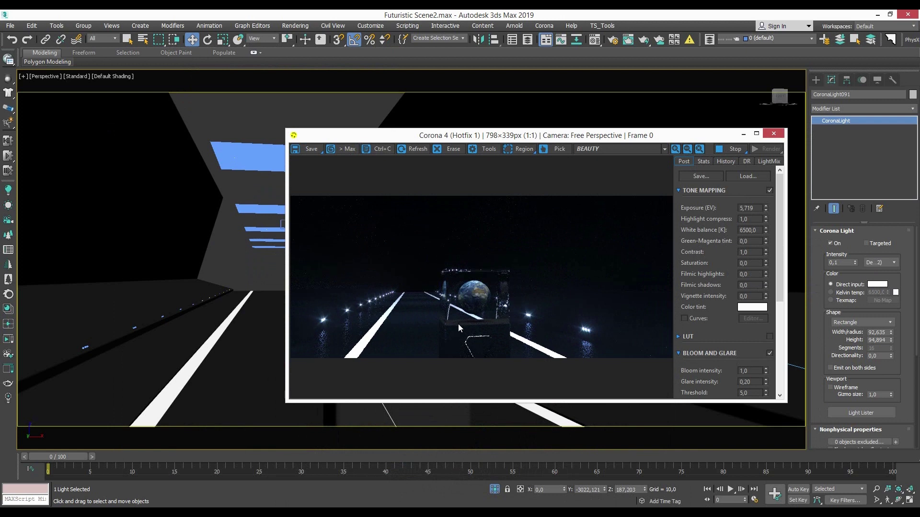
# Orbit closer to the globe and open the material editor beside the render window
pyautogui.keyDown('alt'); pyautogui.moveTo(144, 287); pyautogui.dragTo(218, 277, button='middle'); pyautogui.keyUp('alt')
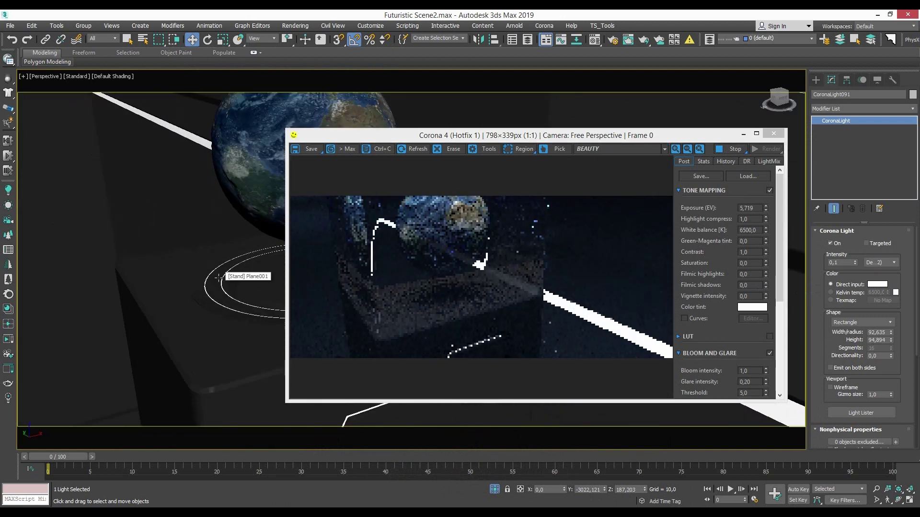
pyautogui.click(591, 41)
pyautogui.scroll(-2, 676, 406)
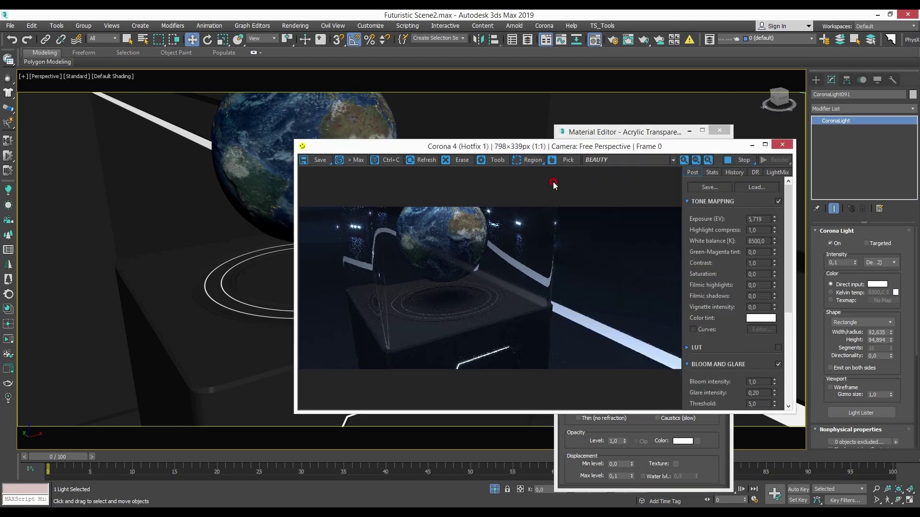
pyautogui.moveTo(479, 135); pyautogui.dragTo(572, 197)
pyautogui.scroll(-2, 295, 259)
# Copy the light beneath the globe and scale up its disc
pyautogui.click(295, 259)
pyautogui.keyDown('shift'); pyautogui.moveTo(295, 260); pyautogui.dragTo(298, 258); pyautogui.keyUp('shift')
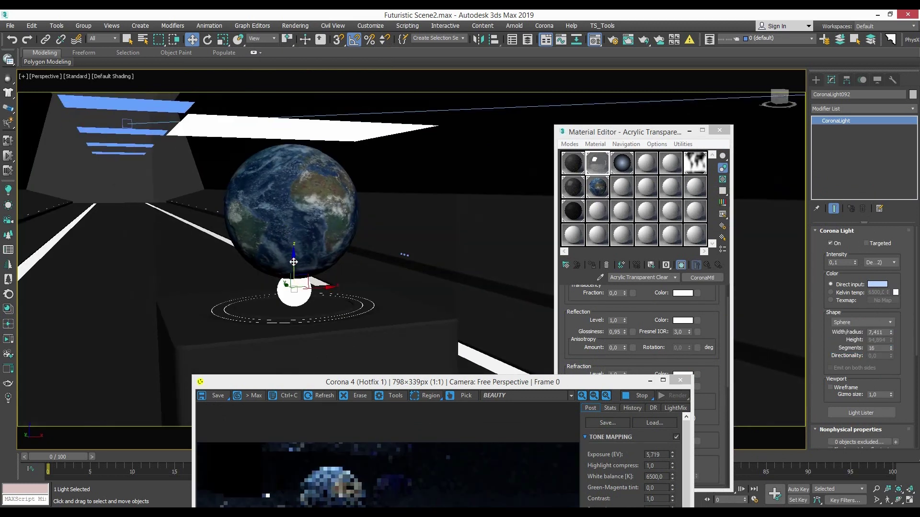
pyautogui.moveTo(431, 382)
pyautogui.mouseDown()
pyautogui.moveTo(612, 198)
pyautogui.moveTo(577, 183)
pyautogui.mouseUp()
pyautogui.scroll(2, 295, 268)
pyautogui.rightClick(295, 273)
pyautogui.click(309, 294)
pyautogui.press('w')
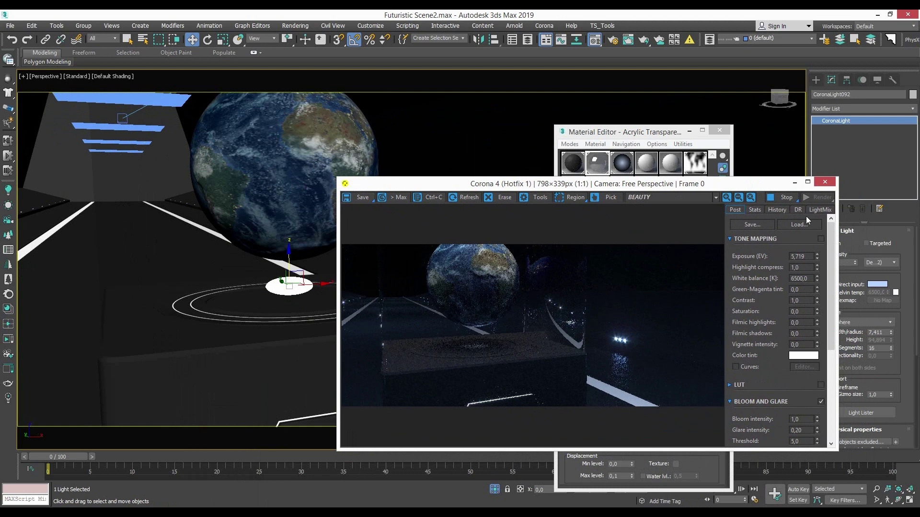
pyautogui.press('r')
pyautogui.moveTo(289, 287); pyautogui.dragTo(286, 307)
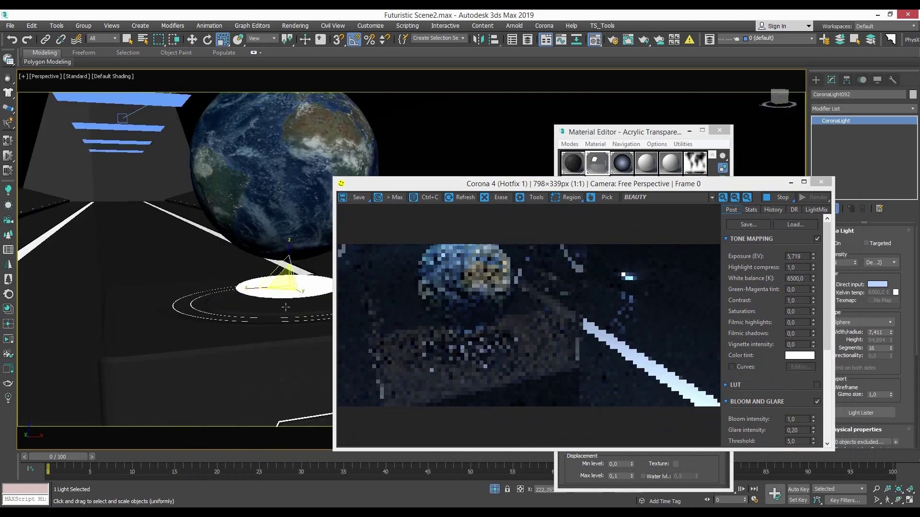
# View the scene through CoronaCamera001 and move the material editor to the right
pyautogui.press('w')
pyautogui.press('c')
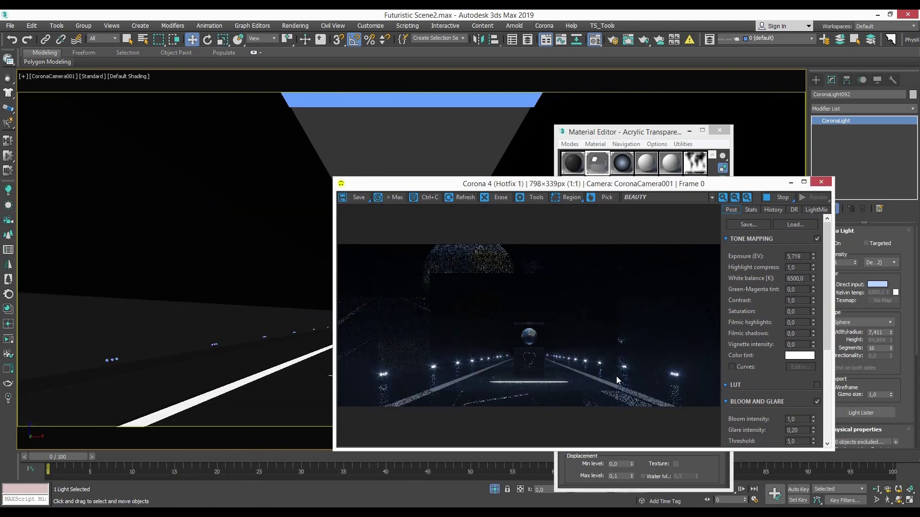
pyautogui.click(623, 134)
pyautogui.moveTo(623, 134); pyautogui.dragTo(714, 128)
# Set the Acrylic Transparent Clear material's refraction IOR to 2,0
pyautogui.click(625, 263)
pyautogui.scroll(3, 625, 263)
pyautogui.doubleClick(775, 383)
pyautogui.write('1,1')
pyautogui.press('Return')
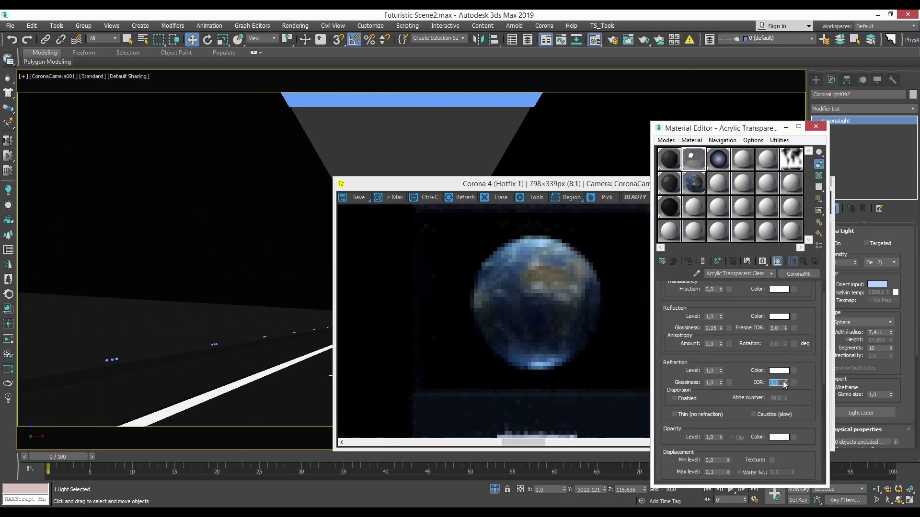
pyautogui.write('2')
pyautogui.press('Return')
# Move the render window left and inspect the acrylic result
pyautogui.click(602, 349)
pyautogui.moveTo(493, 184); pyautogui.dragTo(317, 171)
pyautogui.scroll(-2, 436, 286)
pyautogui.scroll(-1, 449, 287)
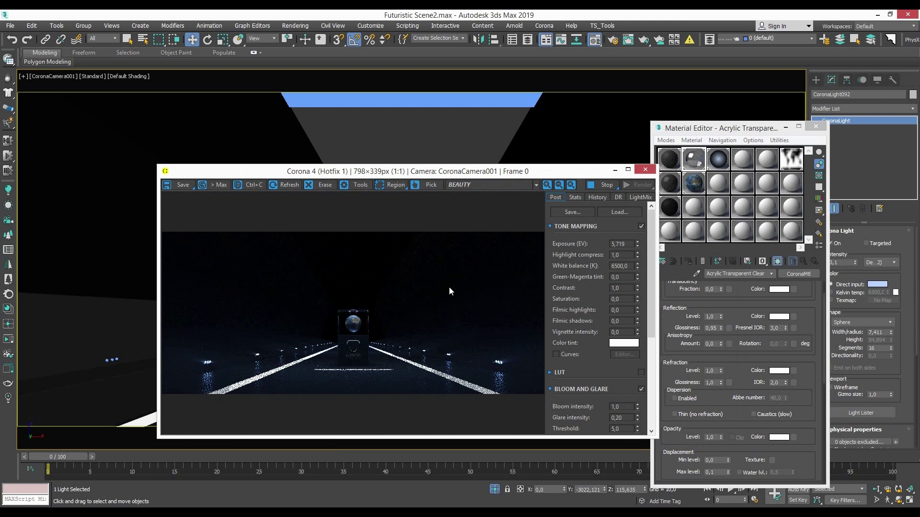
pyautogui.scroll(2, 353, 338)
pyautogui.scroll(-2, 391, 341)
# Set Light Mat's emission intensity to 1,5
pyautogui.click(676, 204)
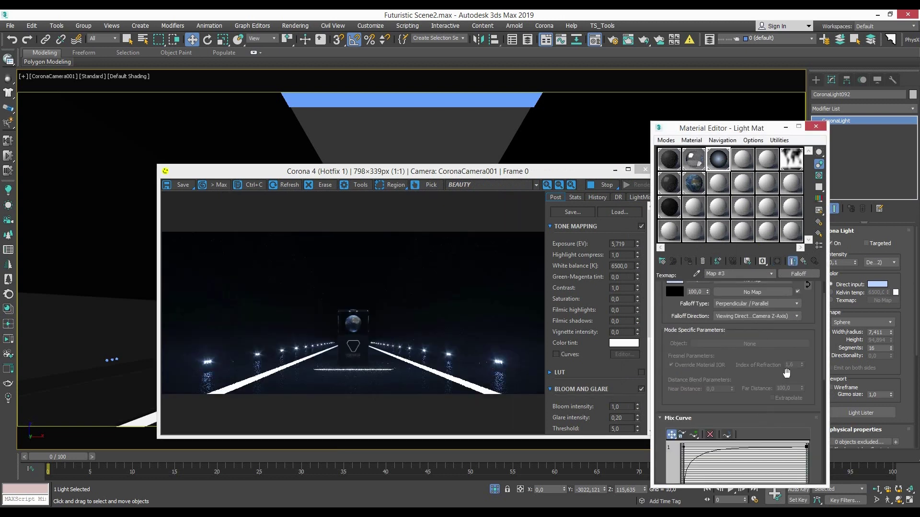
pyautogui.doubleClick(780, 300)
pyautogui.write('1,5')
pyautogui.press('Return')
# Review the brighter lights in the render, then close the render and material windows
pyautogui.scroll(2, 403, 361)
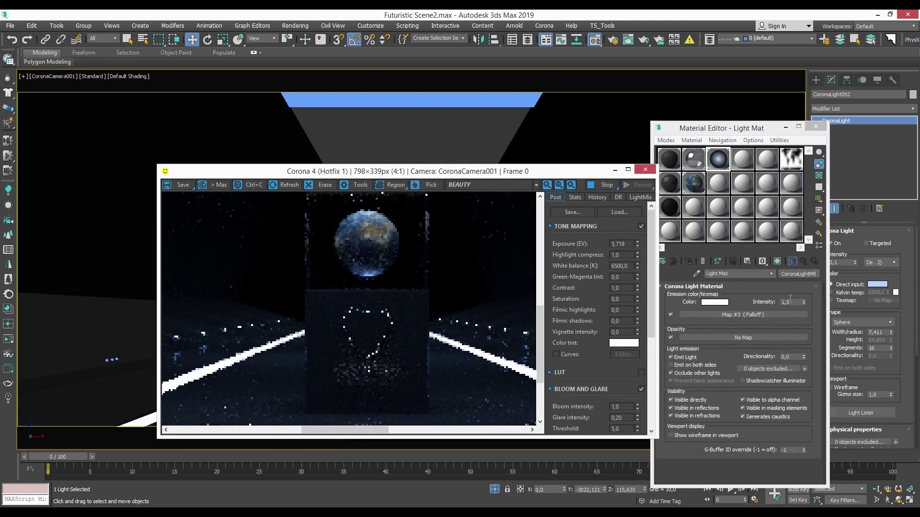
pyautogui.scroll(2, 404, 362)
pyautogui.scroll(1, 395, 341)
pyautogui.scroll(-5, 395, 341)
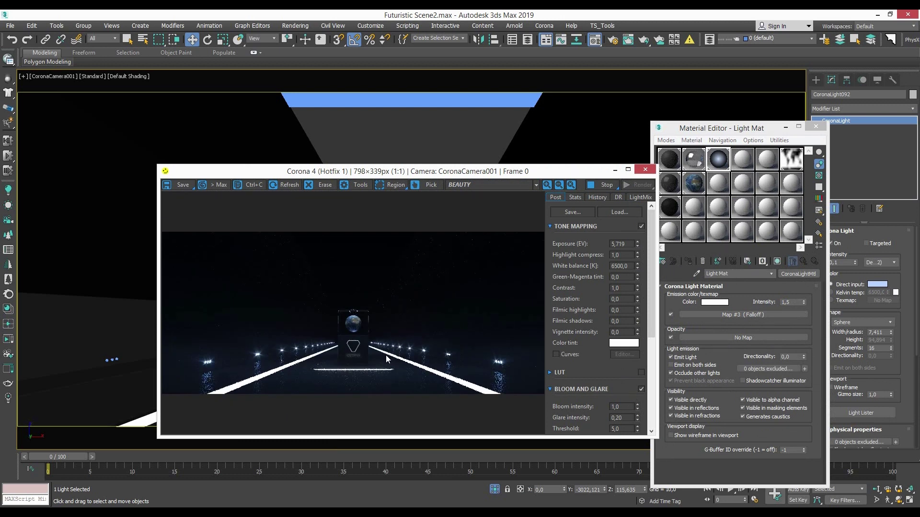
pyautogui.scroll(4, 390, 318)
pyautogui.scroll(-4, 376, 365)
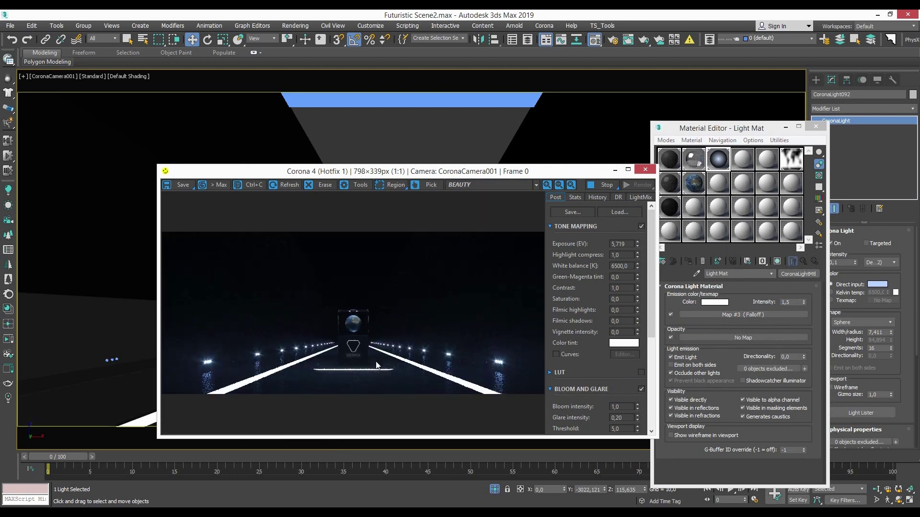
pyautogui.scroll(-3, 633, 408)
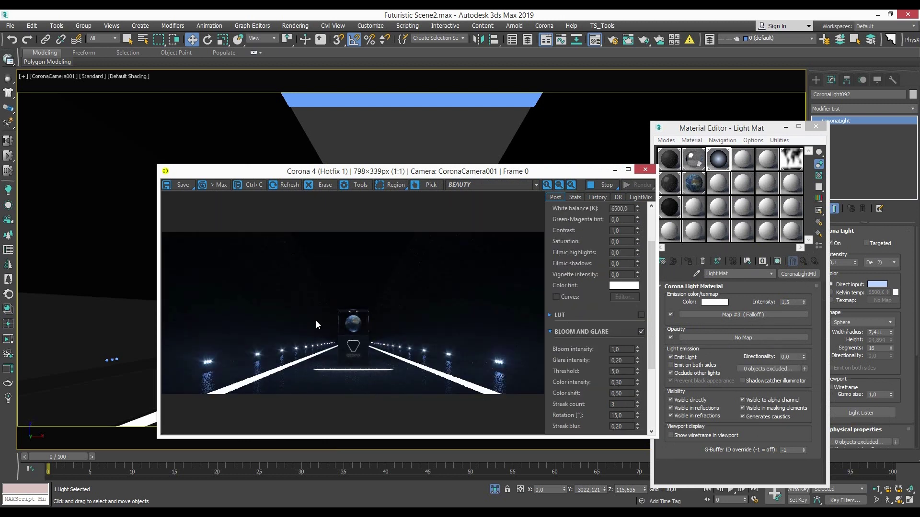
pyautogui.scroll(3, 404, 320)
pyautogui.scroll(-3, 431, 307)
pyautogui.scroll(3, 451, 311)
pyautogui.scroll(-3, 461, 327)
pyautogui.click(645, 169)
# In perspective view, copy the Corona light as CoronaLight093, then rotate and scale it
pyautogui.press('p')
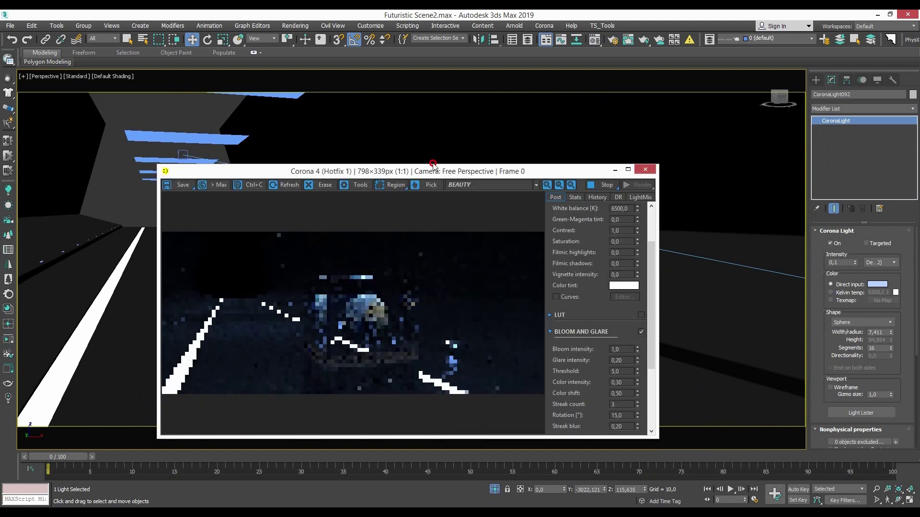
pyautogui.keyDown('alt'); pyautogui.moveTo(323, 324); pyautogui.dragTo(480, 279, button='middle'); pyautogui.keyUp('alt')
pyautogui.hotkey('ctrl', 'v')
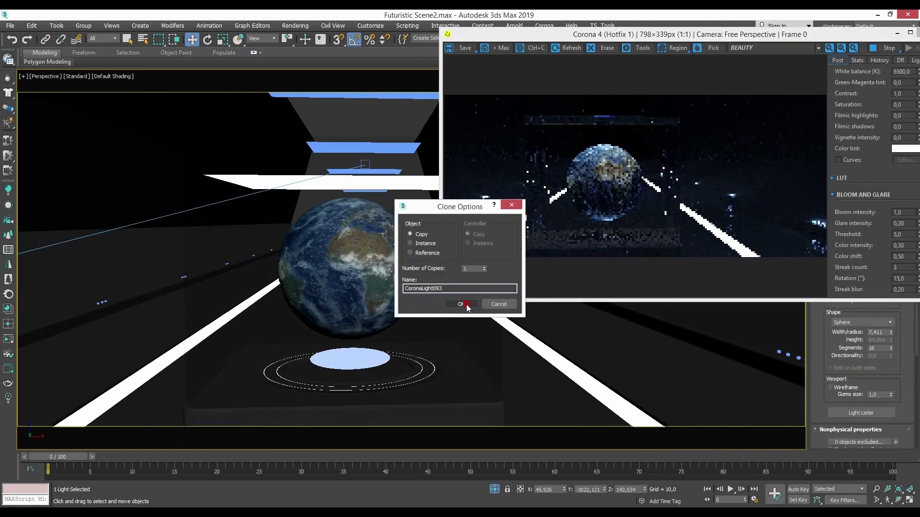
pyautogui.click(468, 303)
pyautogui.rightClick(322, 293)
pyautogui.click(338, 308)
pyautogui.rightClick(428, 290)
pyautogui.click(438, 309)
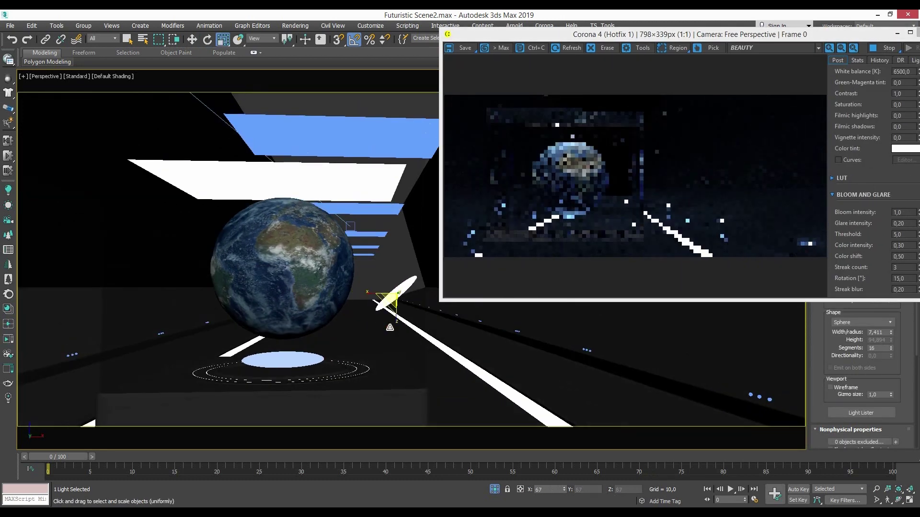
# Clone the light to the globe's other side, scale it, and mirror it
pyautogui.scroll(-3, 368, 330)
pyautogui.press('F3')
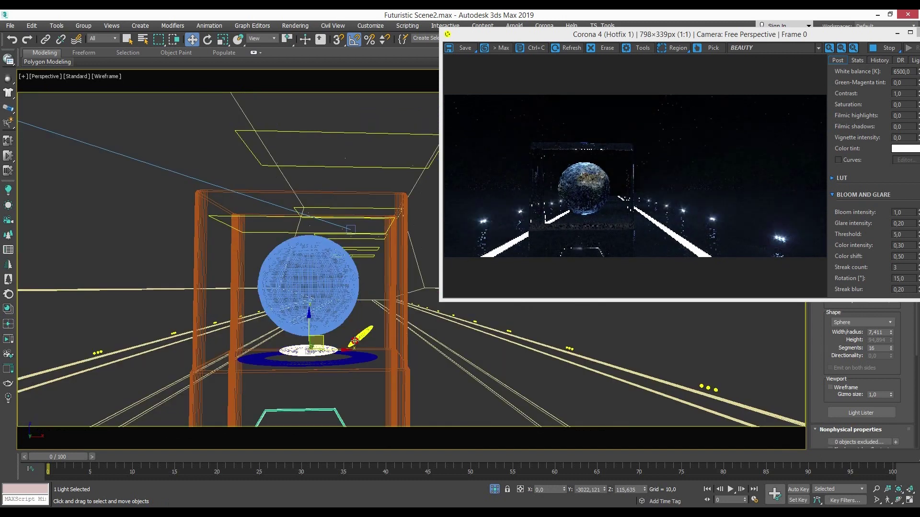
pyautogui.keyDown('shift'); pyautogui.moveTo(323, 352); pyautogui.dragTo(385, 338); pyautogui.keyUp('shift')
pyautogui.press('Return')
pyautogui.press('F3')
pyautogui.rightClick(380, 299)
pyautogui.click(383, 310)
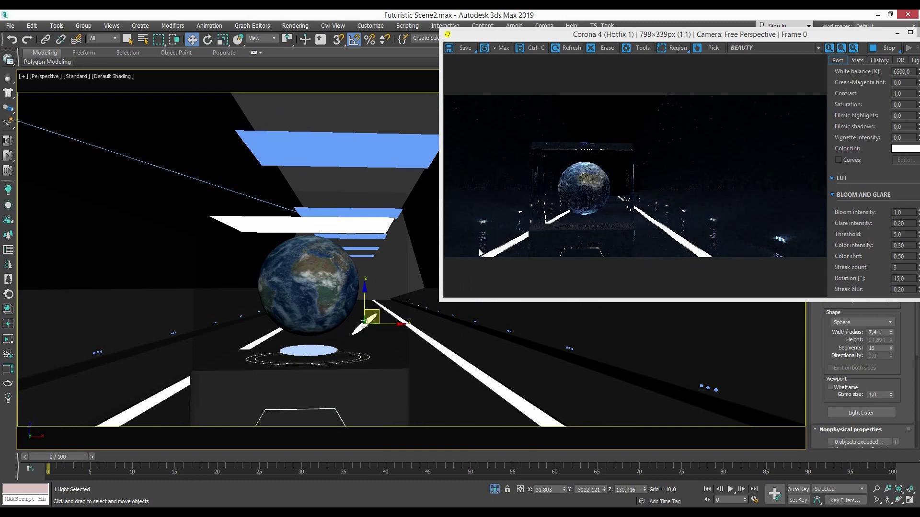
pyautogui.moveTo(670, 34); pyautogui.dragTo(685, 62)
pyautogui.click(478, 39)
pyautogui.click(388, 309)
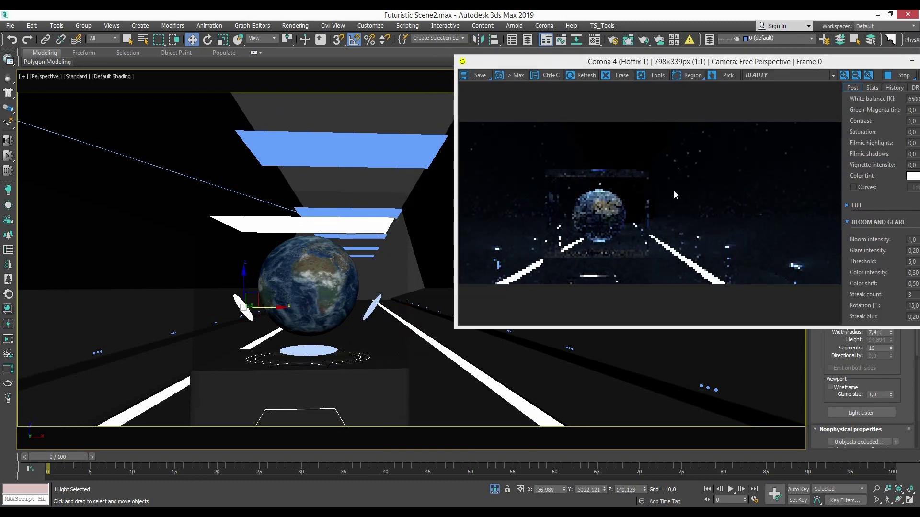
pyautogui.scroll(1, 673, 191)
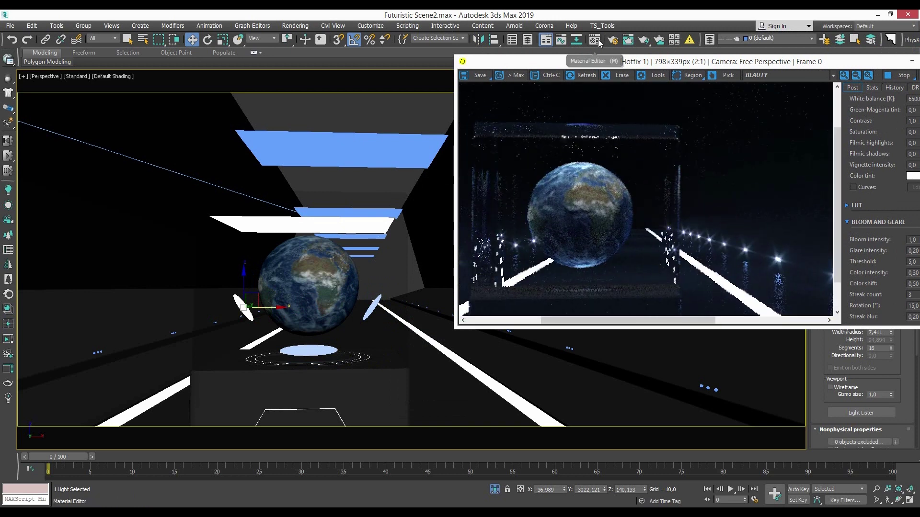
# Load earth_normal.jpg as a CoronaBitmap in the Earth material's bump slot
pyautogui.click(595, 40)
pyautogui.scroll(-5, 773, 392)
pyautogui.scroll(-5, 772, 392)
pyautogui.click(749, 438)
pyautogui.scroll(-5, 642, 192)
pyautogui.doubleClick(639, 250)
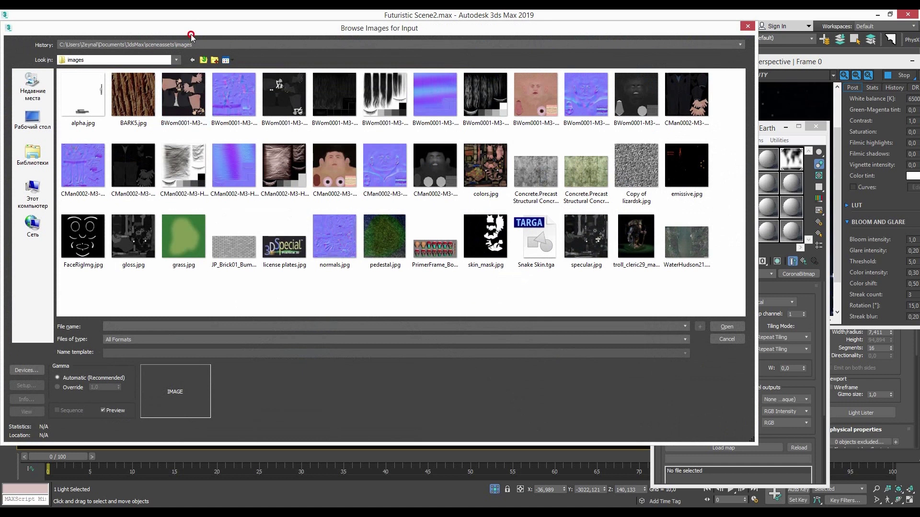
pyautogui.click(191, 45)
pyautogui.doubleClick(181, 96)
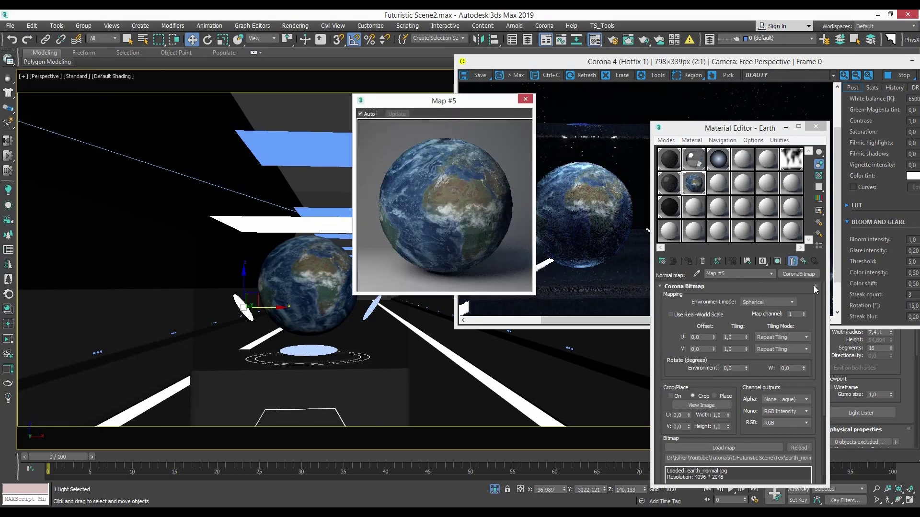
# Set the normal map's bump strength to 5 and check the render
pyautogui.press('Up')
pyautogui.press('Up')
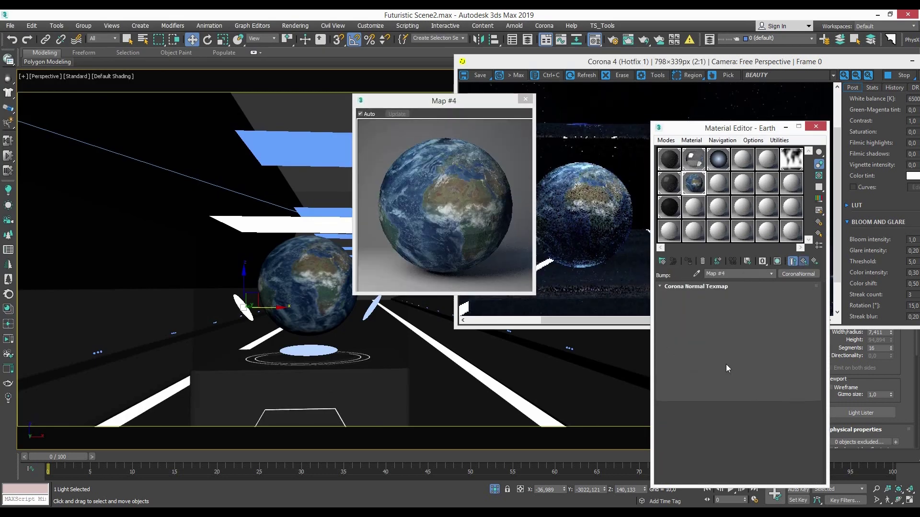
pyautogui.write('5')
pyautogui.press('Return')
pyautogui.click(622, 216)
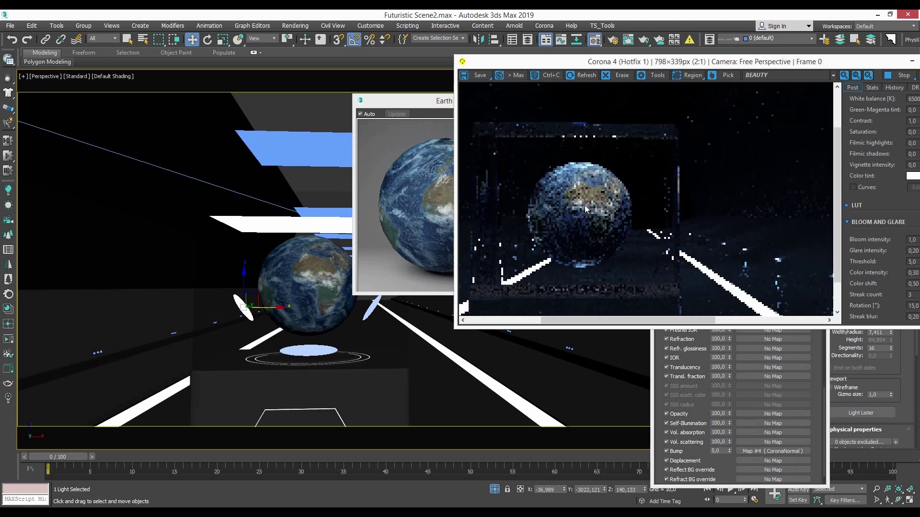
pyautogui.scroll(2, 705, 207)
pyautogui.scroll(-1, 666, 227)
pyautogui.click(783, 331)
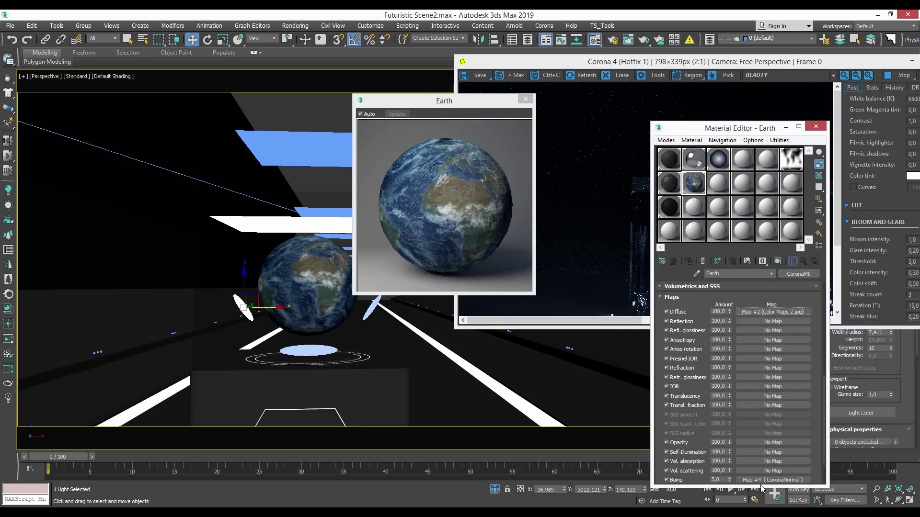
# Wrap bump Map #6 in Color Correction: saturation -100, brightness about 47.5, contrast 100
pyautogui.click(742, 360)
pyautogui.click(745, 361)
pyautogui.click(797, 273)
pyautogui.doubleClick(662, 159)
pyautogui.click(728, 332)
pyautogui.scroll(-2, 762, 378)
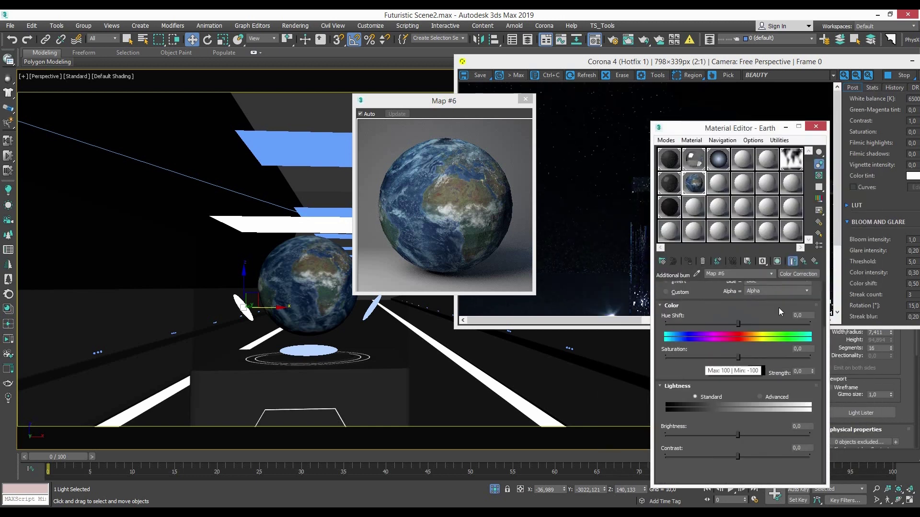
pyautogui.moveTo(738, 357); pyautogui.dragTo(666, 357)
pyautogui.moveTo(737, 463); pyautogui.dragTo(809, 464)
pyautogui.moveTo(738, 441); pyautogui.dragTo(773, 441)
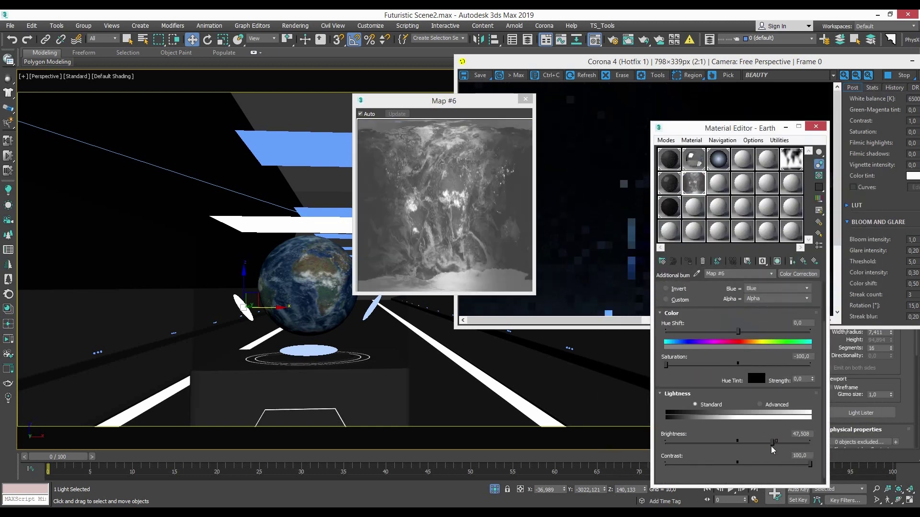
# Return to the Earth material, close the preview and material windows, and select the Stand group
pyautogui.click(803, 262)
pyautogui.click(804, 262)
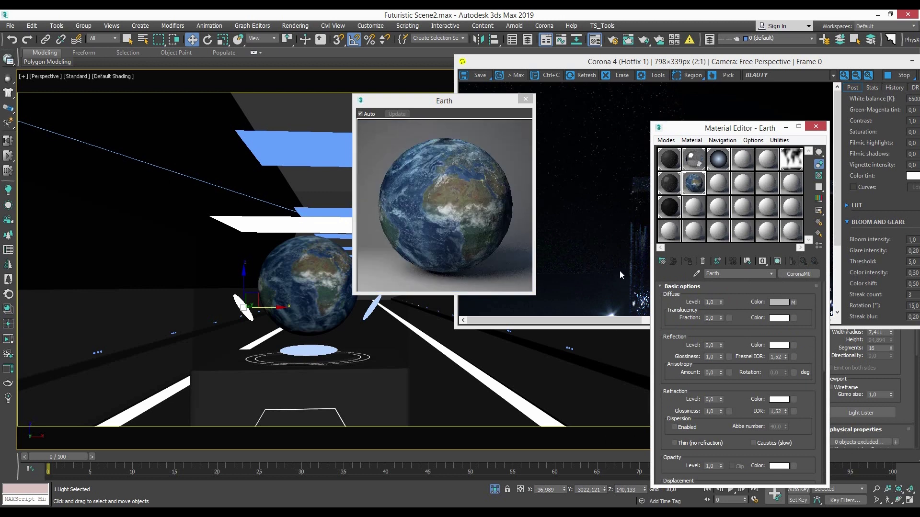
pyautogui.moveTo(619, 275); pyautogui.dragTo(593, 217)
pyautogui.scroll(-1, 596, 218)
pyautogui.moveTo(518, 99); pyautogui.dragTo(454, 99)
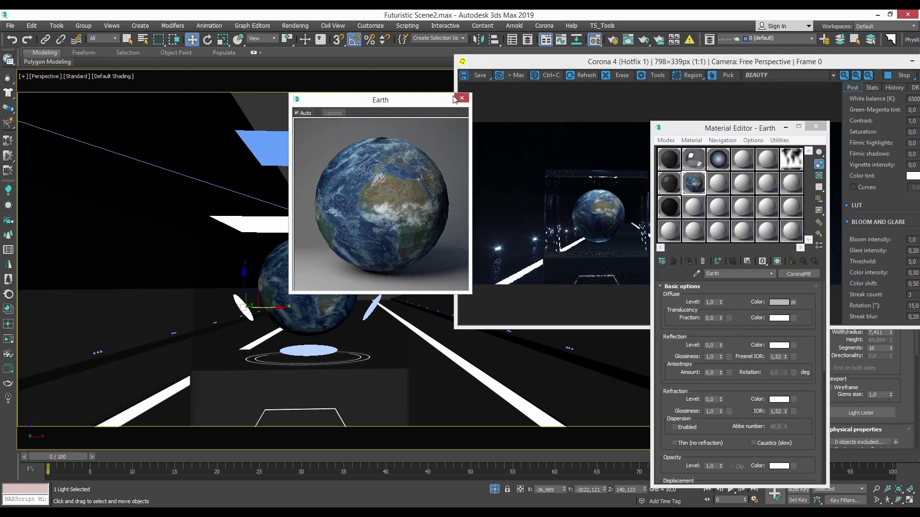
pyautogui.click(461, 97)
pyautogui.click(326, 282)
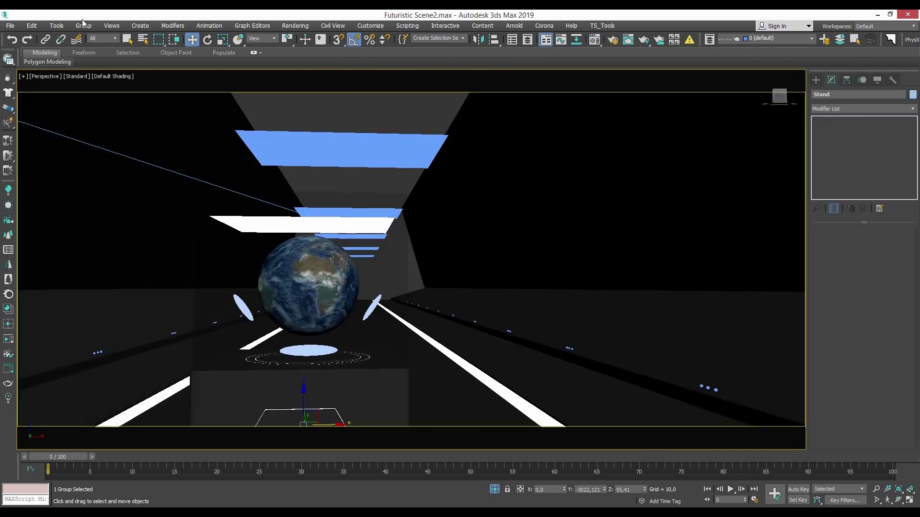
# Frame the Earth sphere, switch to Top view, and deselect it
pyautogui.click(308, 284)
pyautogui.press('z')
pyautogui.hotkey('alt', 'w')
pyautogui.hotkey('alt', 'w')
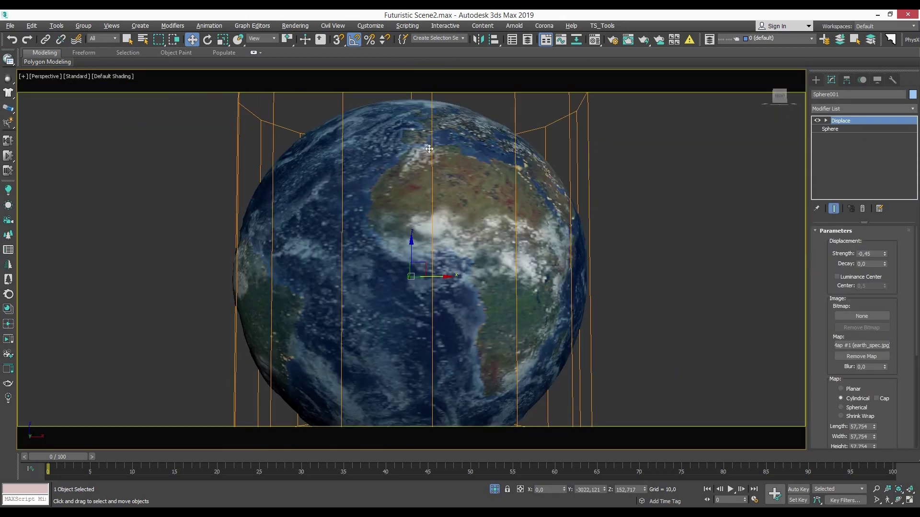
pyautogui.scroll(-4, 430, 149)
pyautogui.keyDown('alt'); pyautogui.moveTo(472, 260); pyautogui.dragTo(534, 308, button='middle'); pyautogui.keyUp('alt')
pyautogui.press('t')
pyautogui.hotkey('ctrl', 'd')
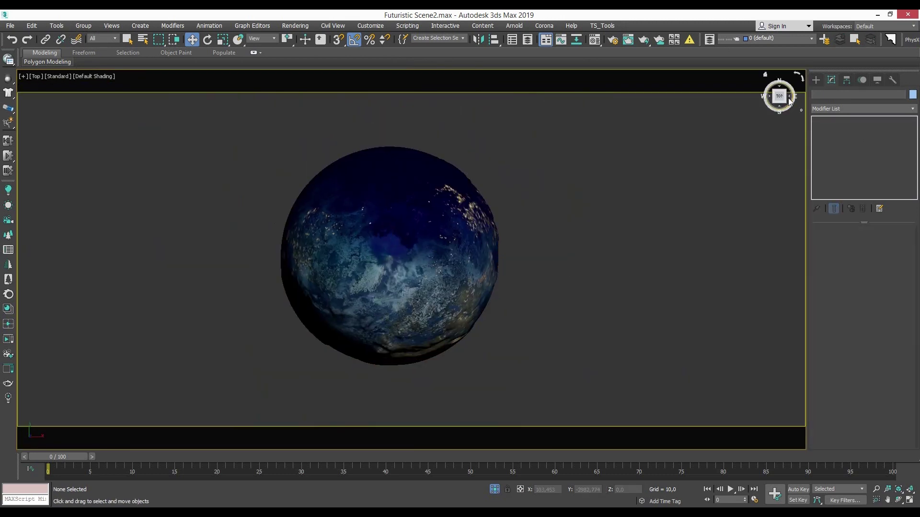
# Draw a circle spline beside the globe with a renderable rectangular 0,07 × 0,5 section
pyautogui.click(816, 80)
pyautogui.click(827, 94)
pyautogui.click(843, 148)
pyautogui.moveTo(538, 257); pyautogui.dragTo(549, 256)
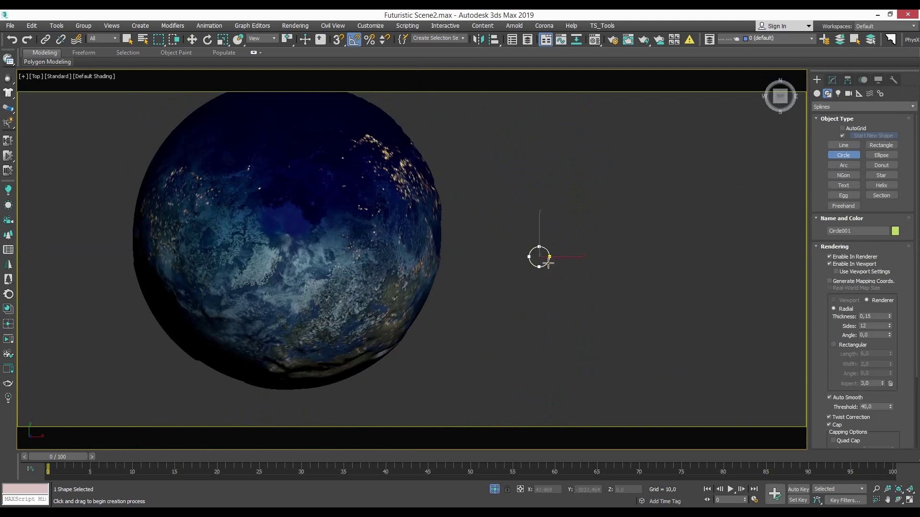
pyautogui.scroll(5, 518, 254)
pyautogui.click(832, 80)
pyautogui.click(833, 329)
pyautogui.moveTo(892, 336); pyautogui.dragTo(892, 336)
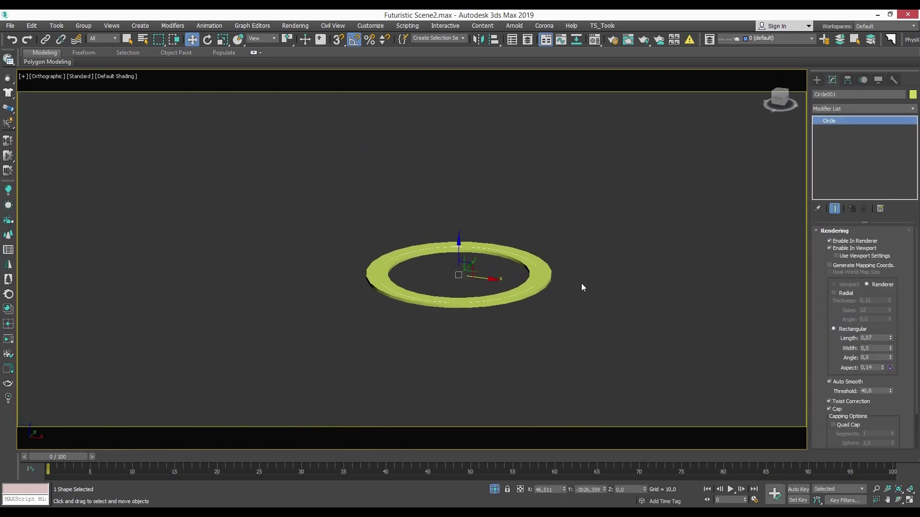
# Scale the ring and convert the circle to an Editable Spline
pyautogui.keyDown('alt'); pyautogui.moveTo(583, 287); pyautogui.dragTo(513, 319, button='middle'); pyautogui.keyUp('alt')
pyautogui.press('r')
pyautogui.rightClick(524, 305)
pyautogui.click(632, 421)
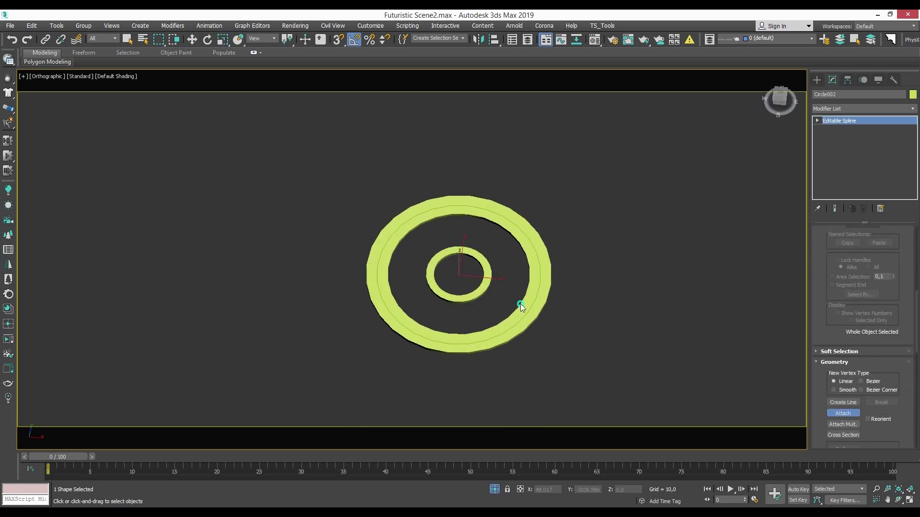
pyautogui.scroll(3, 834, 316)
pyautogui.scroll(3, 881, 284)
pyautogui.scroll(1, 886, 352)
pyautogui.scroll(-3, 903, 309)
# Convert the ring to an Editable Poly
pyautogui.hotkey('ctrl', 'z')
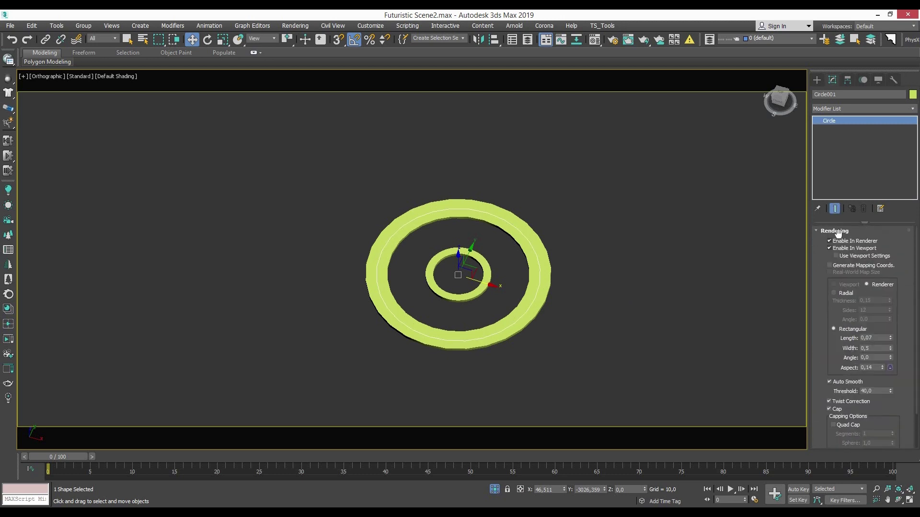
pyautogui.rightClick(481, 295)
pyautogui.click(594, 285)
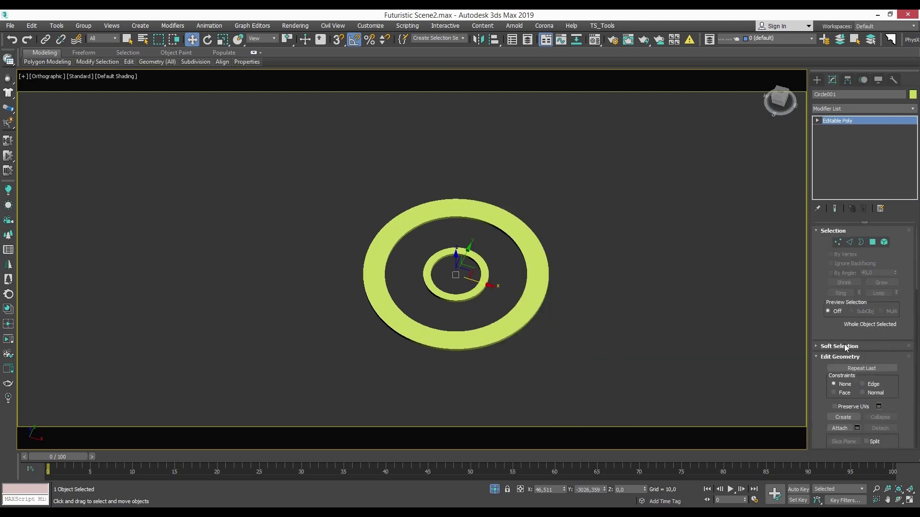
# Apply the light material to the ring as a renamed copy, Light Mat2
pyautogui.press('w')
pyautogui.scroll(2, 475, 260)
pyautogui.scroll(-1, 705, 176)
pyautogui.press('m')
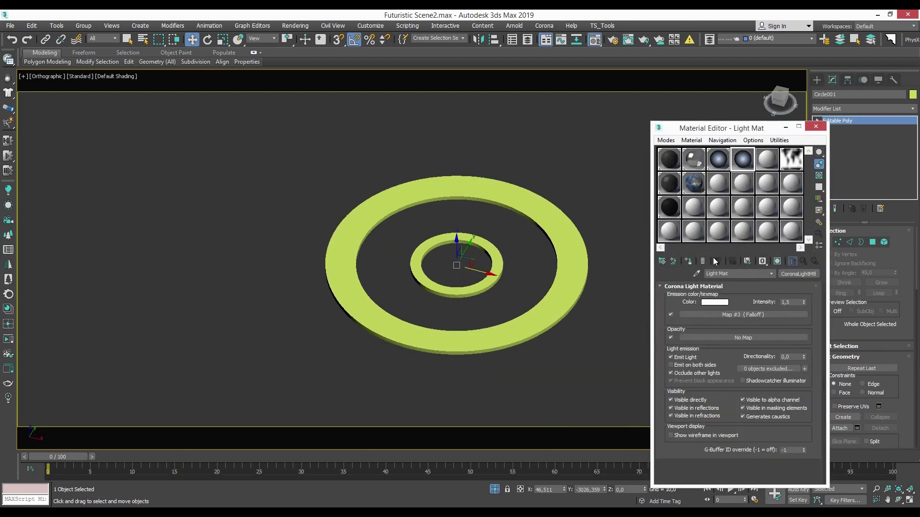
pyautogui.moveTo(669, 207); pyautogui.dragTo(444, 279)
pyautogui.click(402, 258)
pyautogui.click(468, 299)
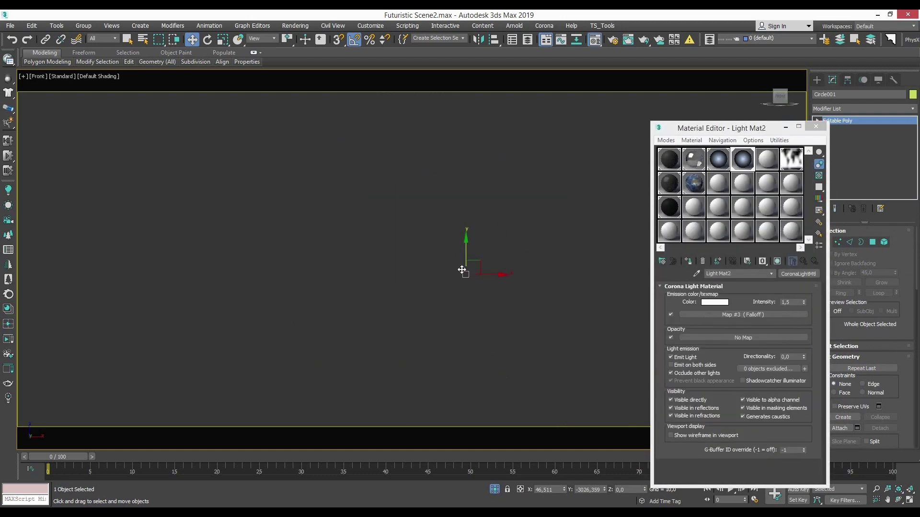
# Align the ring onto the globe and check its element in wireframe
pyautogui.click(439, 246)
pyautogui.click(459, 356)
pyautogui.press('F3')
pyautogui.scroll(3, 433, 191)
pyautogui.scroll(4, 433, 181)
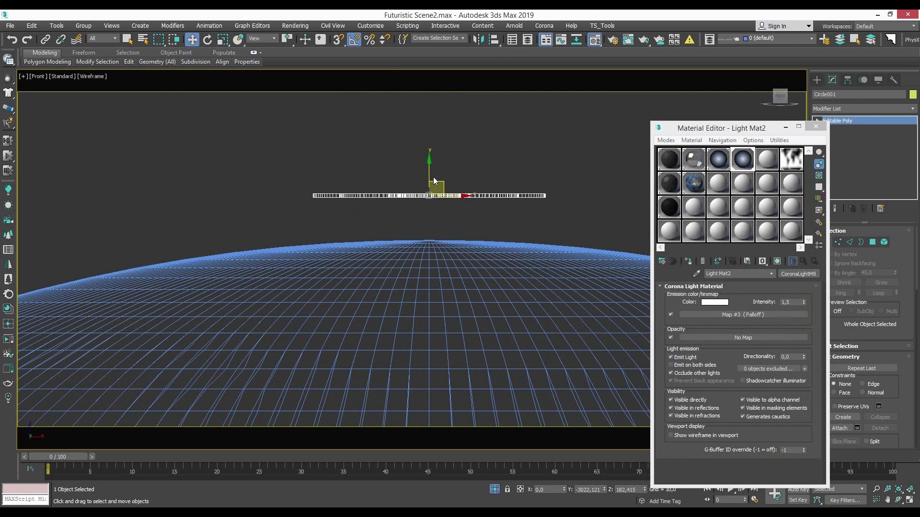
pyautogui.press('5')
pyautogui.click(407, 241)
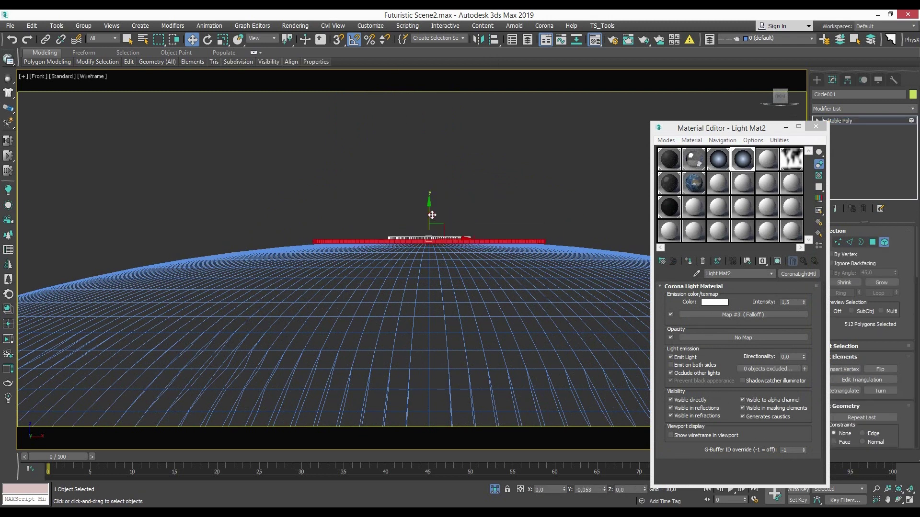
pyautogui.scroll(3, 432, 214)
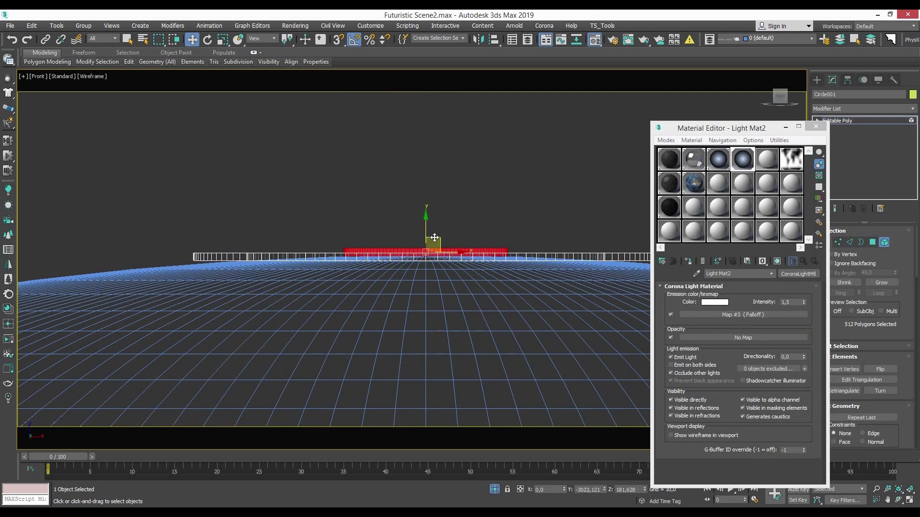
pyautogui.press('5')
pyautogui.scroll(-3, 428, 245)
# Align the ring's pivot to the globe's centre
pyautogui.press('F3')
pyautogui.keyDown('alt'); pyautogui.moveTo(422, 232); pyautogui.dragTo(410, 225, button='middle'); pyautogui.keyUp('alt')
pyautogui.scroll(-5, 411, 225)
pyautogui.hotkey('alt', 'a')
pyautogui.click(431, 307)
pyautogui.click(437, 332)
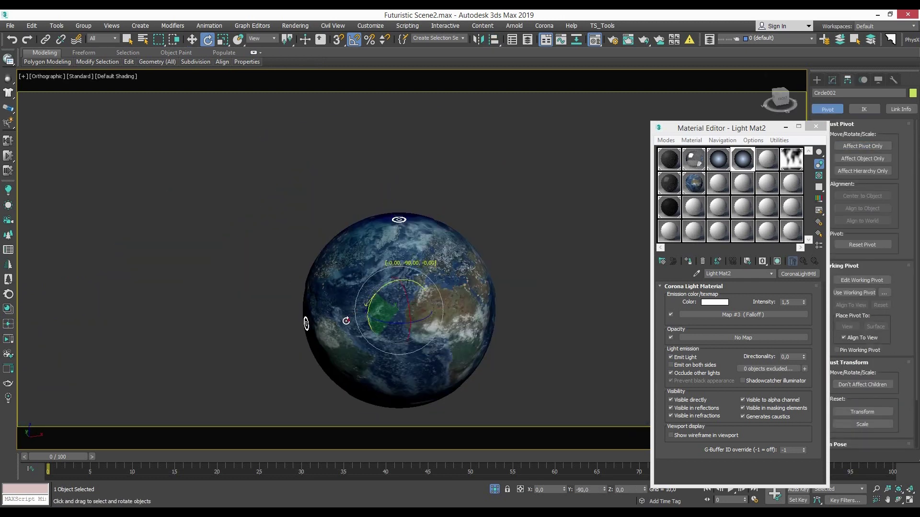
# Shift-rotate a ring copy around the globe and begin attaching the rings together
pyautogui.keyDown('shift'); pyautogui.moveTo(348, 320); pyautogui.dragTo(356, 316); pyautogui.keyUp('shift')
pyautogui.click(462, 301)
pyautogui.moveTo(462, 301)
pyautogui.keyDown('alt'); pyautogui.mouseDown(button='middle')
pyautogui.moveTo(400, 296)
pyautogui.moveTo(451, 269)
pyautogui.moveTo(481, 298)
pyautogui.moveTo(385, 327)
pyautogui.moveTo(365, 316)
pyautogui.mouseUp(button='middle'); pyautogui.keyUp('alt')
pyautogui.click(384, 327)
pyautogui.keyDown('alt'); pyautogui.moveTo(433, 326); pyautogui.dragTo(434, 326, button='middle'); pyautogui.keyUp('alt')
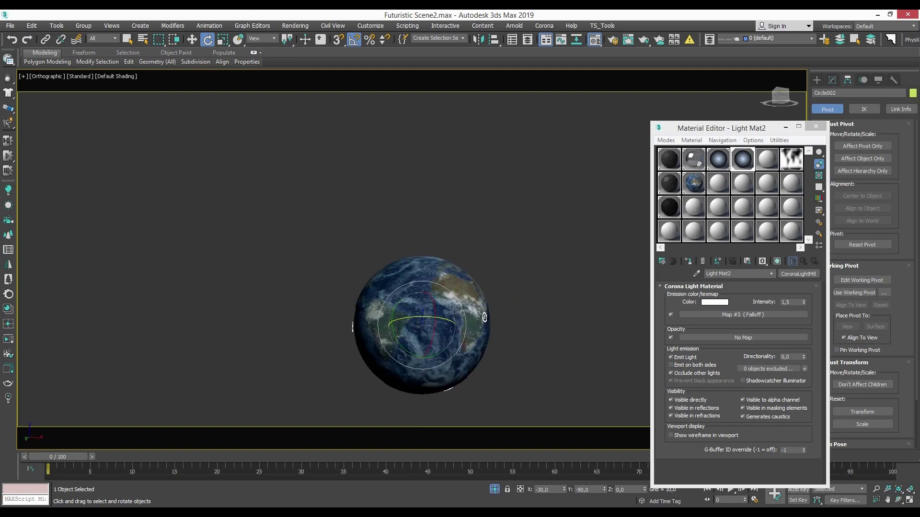
pyautogui.click(465, 365)
# Attach the remaining glowing rings into one object and isolate them from the globe
pyautogui.press('Return')
pyautogui.scroll(5, 465, 366)
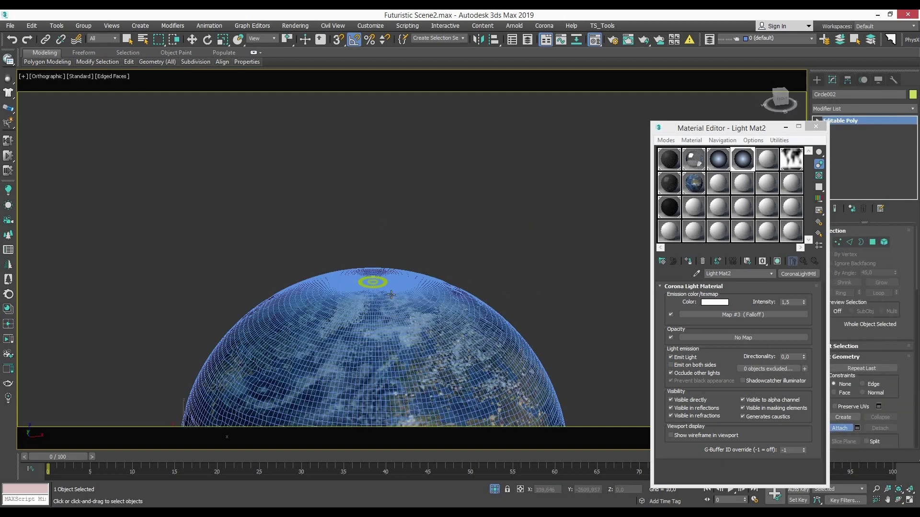
pyautogui.click(369, 279)
pyautogui.press('Return')
pyautogui.scroll(2, 399, 258)
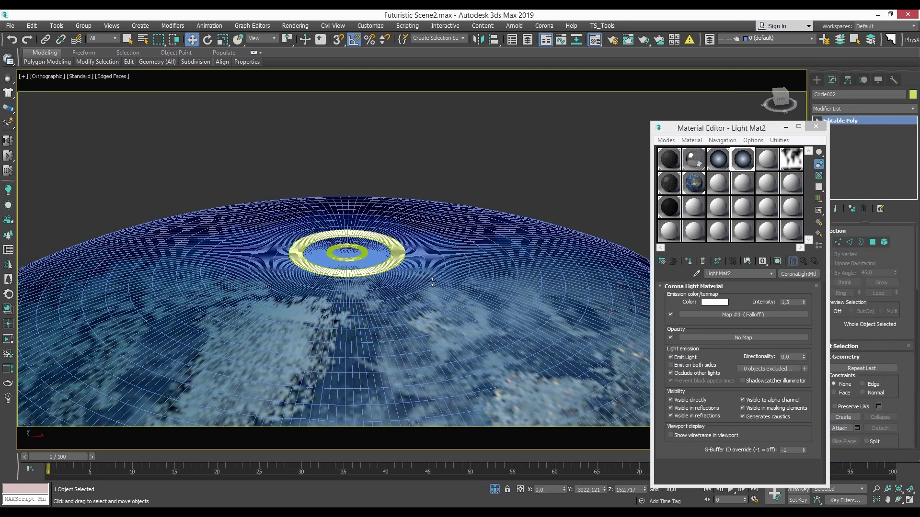
pyautogui.scroll(-5, 399, 257)
pyautogui.rightClick(445, 262)
pyautogui.click(460, 259)
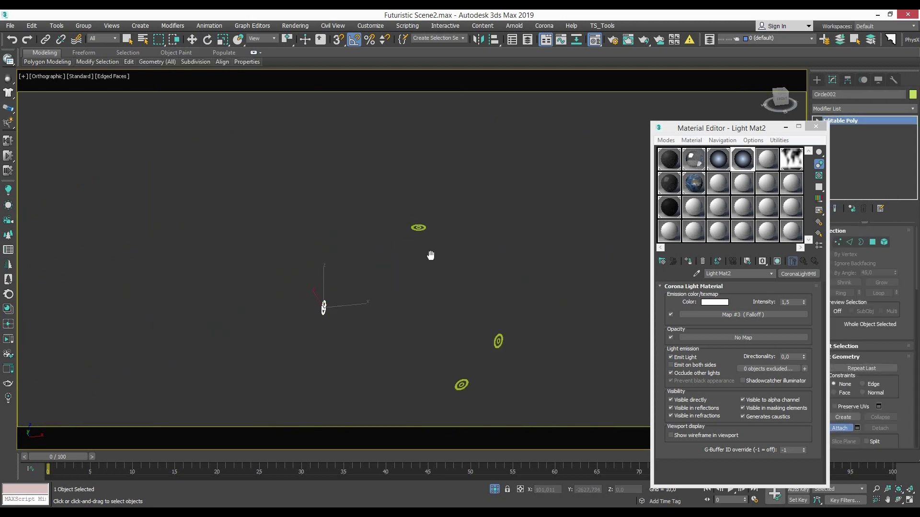
# Select a ring, bring the globe back into view and toggle wireframe display
pyautogui.click(328, 293)
pyautogui.click(495, 489)
pyautogui.scroll(3, 503, 326)
pyautogui.press('F3')
pyautogui.press('F3')
pyautogui.scroll(-4, 498, 268)
# Rotate the ring set to a new orientation around the globe
pyautogui.press('F3')
pyautogui.scroll(3, 497, 208)
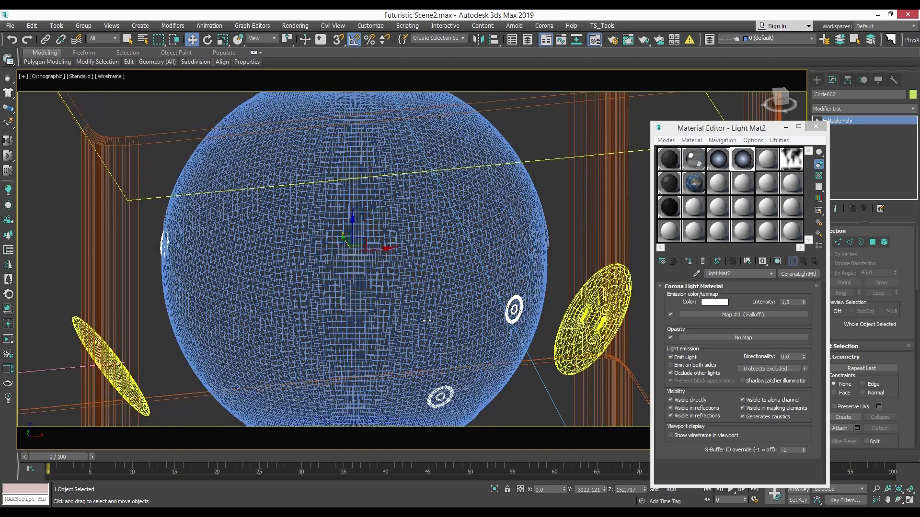
pyautogui.press('w')
pyautogui.scroll(-2, 426, 261)
pyautogui.rightClick(441, 263)
pyautogui.click(468, 269)
pyautogui.press('F3')
pyautogui.moveTo(389, 271); pyautogui.dragTo(390, 271)
pyautogui.moveTo(433, 228); pyautogui.dragTo(411, 254)
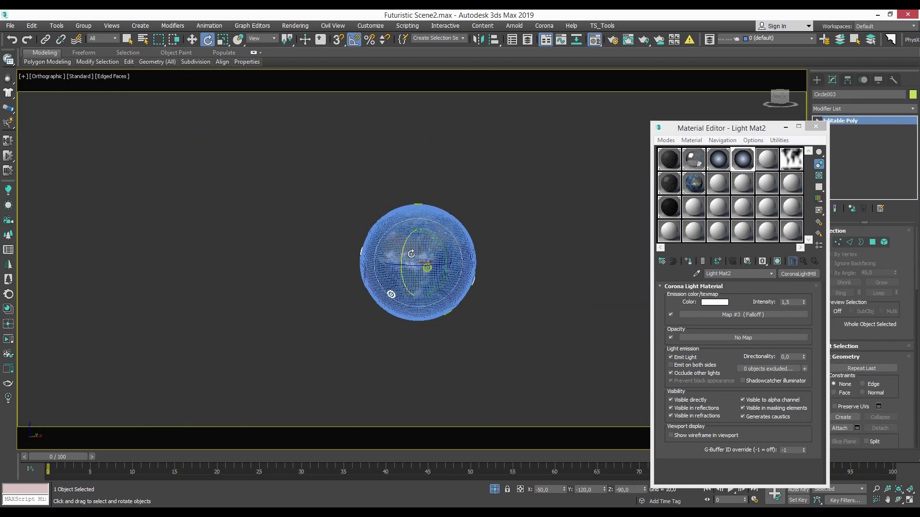
# Mirror the rings on Y as an instance, rotate the copy, and start a Corona interactive render
pyautogui.hotkey('alt', 'm')
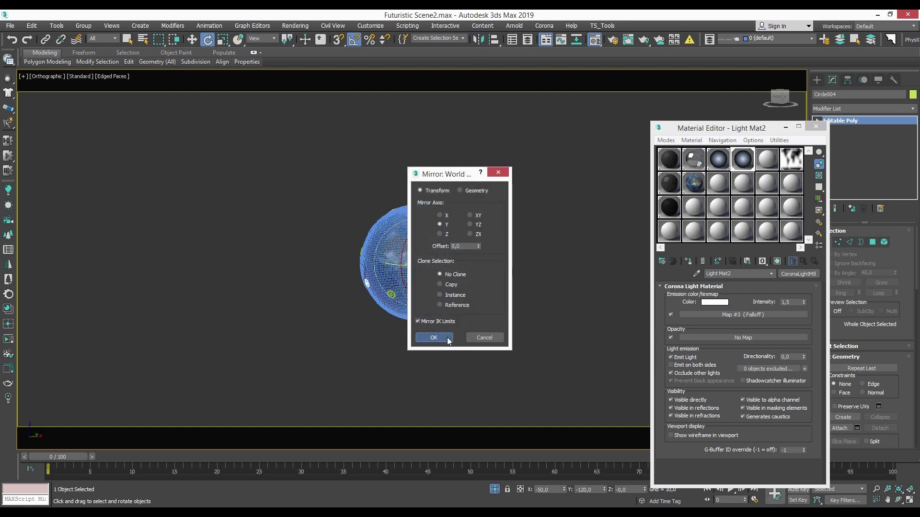
pyautogui.click(448, 340)
pyautogui.moveTo(447, 260)
pyautogui.mouseDown()
pyautogui.moveTo(411, 251)
pyautogui.moveTo(341, 294)
pyautogui.mouseUp()
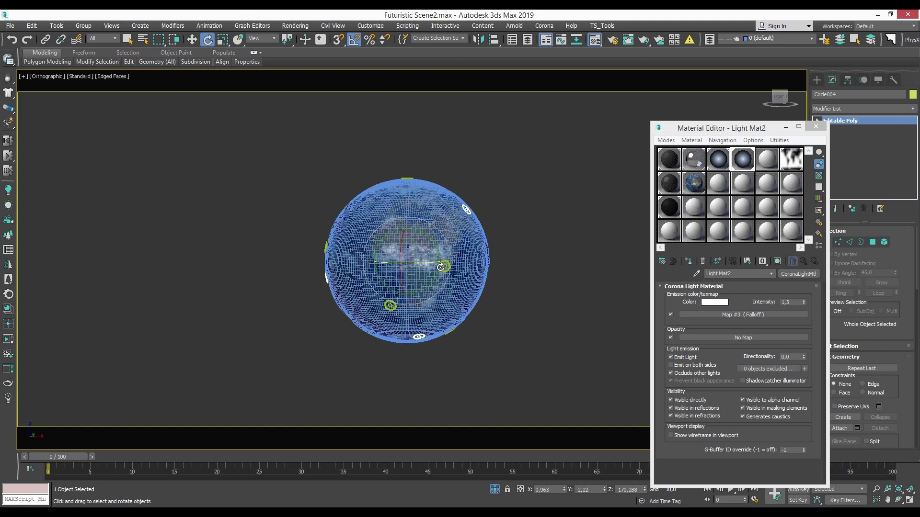
pyautogui.hotkey('shift', 'q')
pyautogui.moveTo(247, 263); pyautogui.dragTo(127, 270, button='middle')
# Adjust the rings' transform mode and begin attaching another ring to the set
pyautogui.rightClick(195, 276)
pyautogui.click(189, 252)
pyautogui.rightClick(205, 285)
pyautogui.click(225, 293)
pyautogui.click(836, 429)
pyautogui.click(268, 265)
# Finish attaching the rings and convert them to Editable Poly
pyautogui.press('Return')
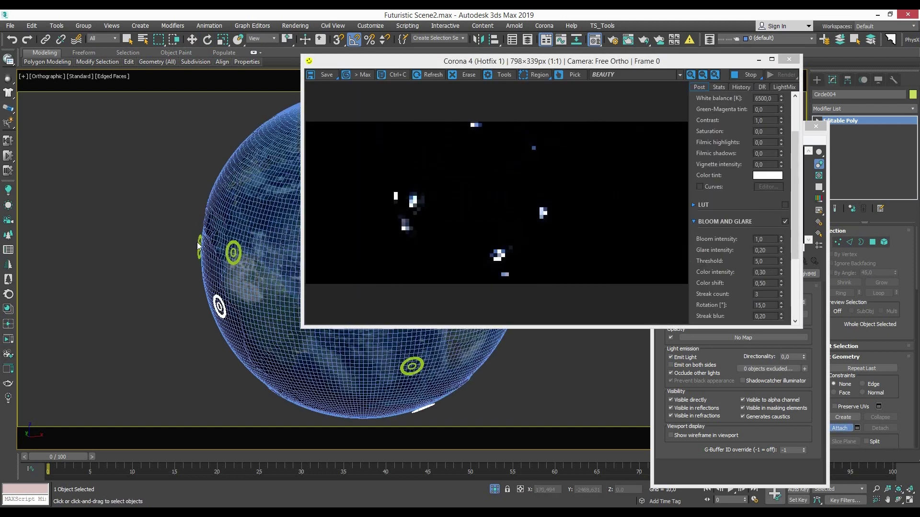
pyautogui.scroll(-2, 252, 335)
pyautogui.rightClick(266, 319)
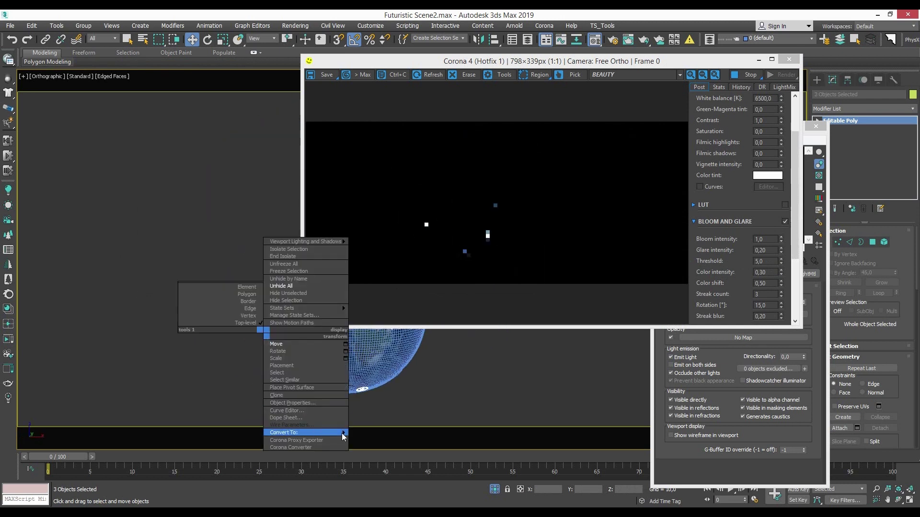
pyautogui.click(339, 436)
pyautogui.click(837, 433)
pyautogui.keyDown('alt'); pyautogui.moveTo(240, 306); pyautogui.dragTo(249, 277, button='middle'); pyautogui.keyUp('alt')
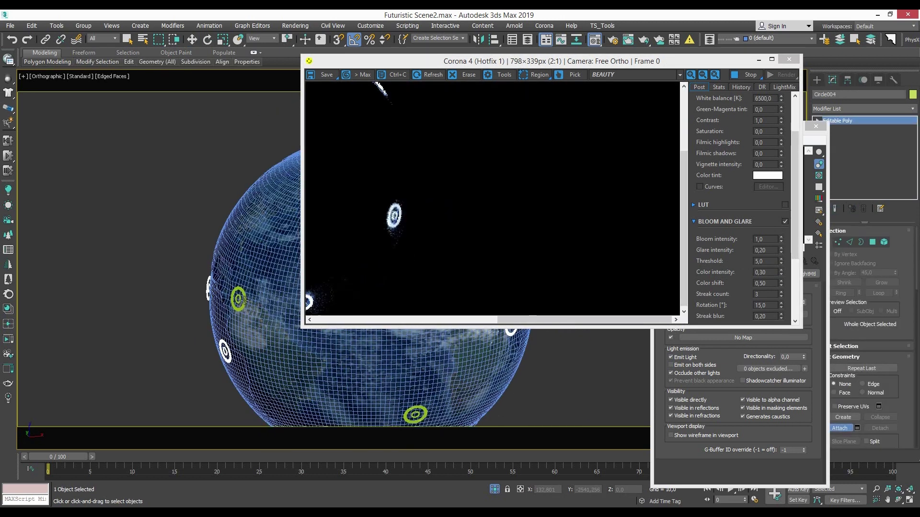
pyautogui.moveTo(220, 335); pyautogui.dragTo(219, 276, button='middle')
pyautogui.moveTo(414, 365); pyautogui.dragTo(288, 401, button='middle')
# Rotate a ring copy 55 degrees around the globe
pyautogui.rightClick(237, 307)
pyautogui.click(247, 343)
pyautogui.click(867, 122)
pyautogui.press('F4')
pyautogui.rightClick(353, 291)
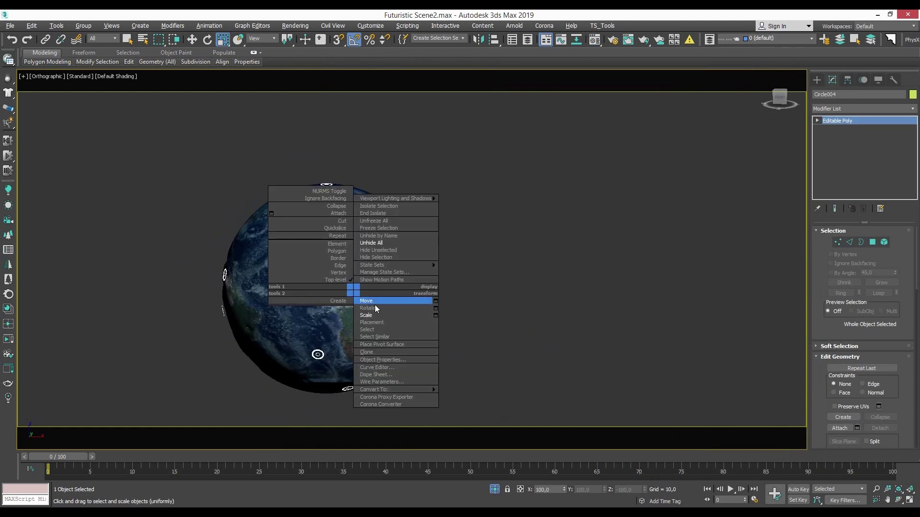
pyautogui.click(374, 305)
pyautogui.moveTo(331, 258); pyautogui.dragTo(346, 292)
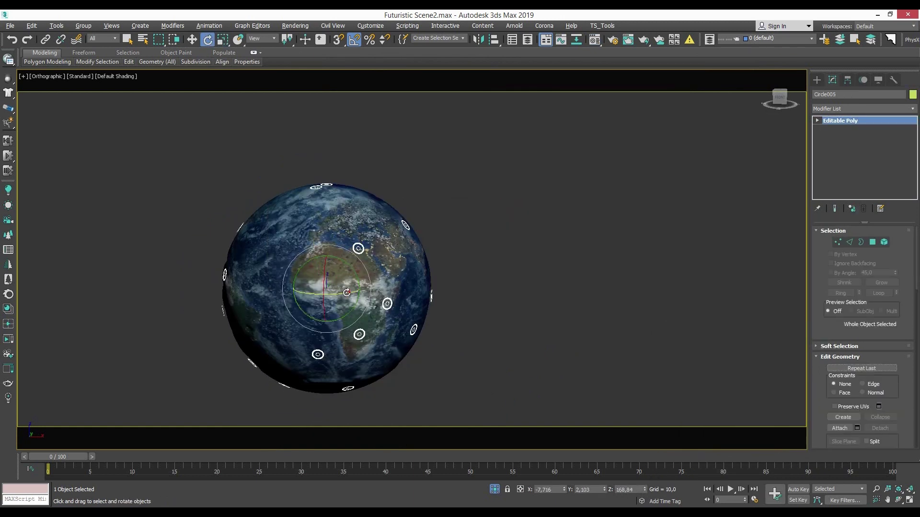
pyautogui.keyDown('alt'); pyautogui.moveTo(300, 297); pyautogui.dragTo(333, 295, button='middle'); pyautogui.keyUp('alt')
# Scale the ring elements in Element mode around the globe
pyautogui.press('5')
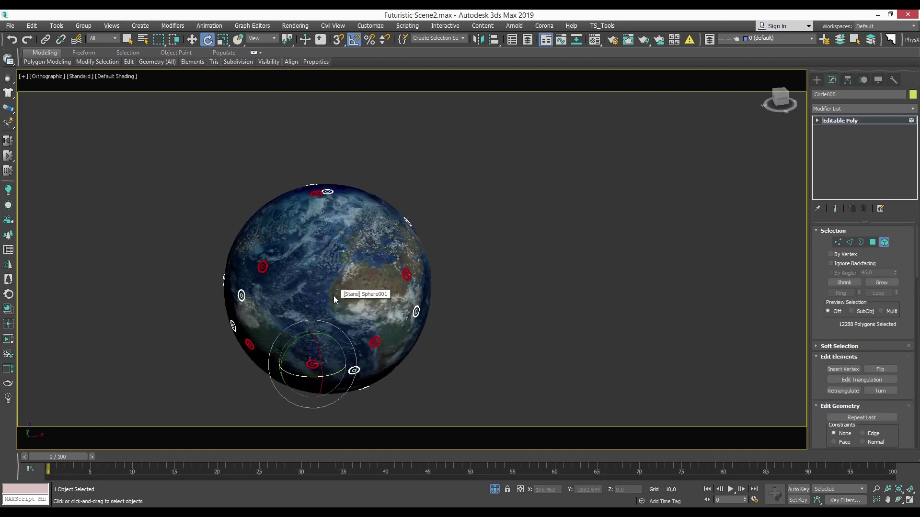
pyautogui.rightClick(384, 294)
pyautogui.click(395, 305)
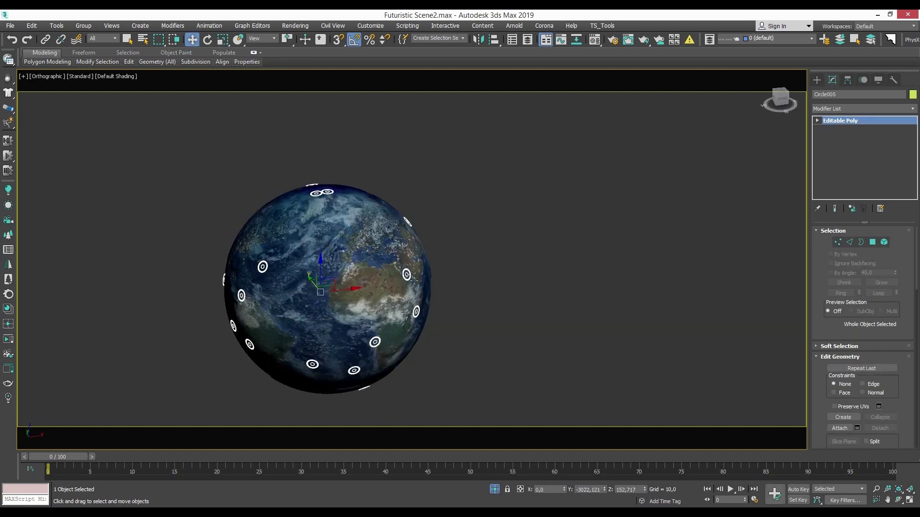
pyautogui.rightClick(383, 295)
pyautogui.click(399, 320)
pyautogui.click(843, 120)
pyautogui.keyDown('alt'); pyautogui.moveTo(335, 287); pyautogui.dragTo(384, 283, button='middle'); pyautogui.keyUp('alt')
pyautogui.press('w')
# Attach the new ring copies and preview their glow in a Corona interactive render
pyautogui.hotkey('shift', 'q')
pyautogui.press('w')
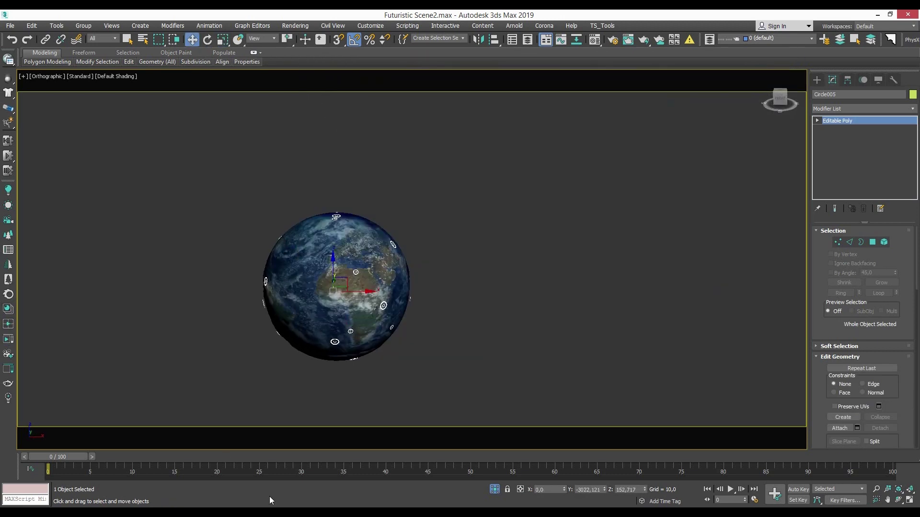
pyautogui.scroll(3, 355, 317)
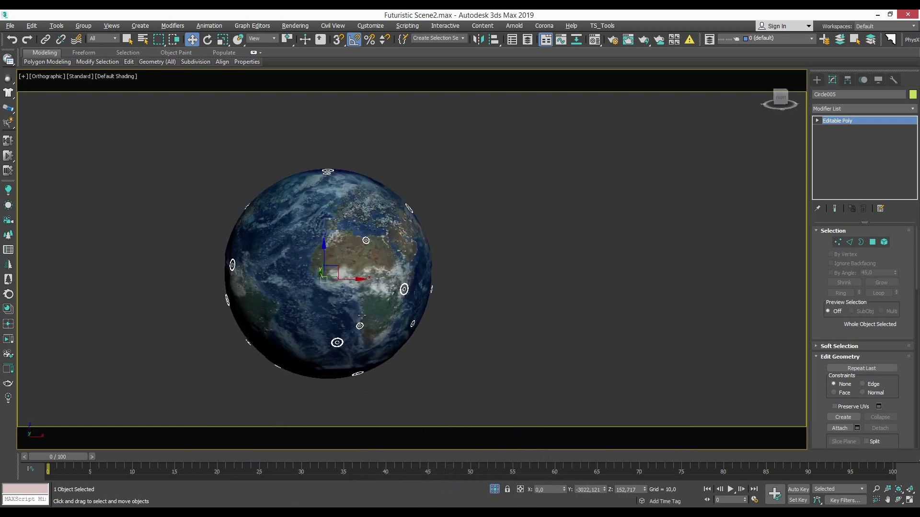
pyautogui.press('F4')
pyautogui.click(839, 427)
pyautogui.press('w')
pyautogui.keyDown('alt'); pyautogui.moveTo(323, 267); pyautogui.dragTo(347, 267, button='middle'); pyautogui.keyUp('alt')
pyautogui.hotkey('shift', 'q')
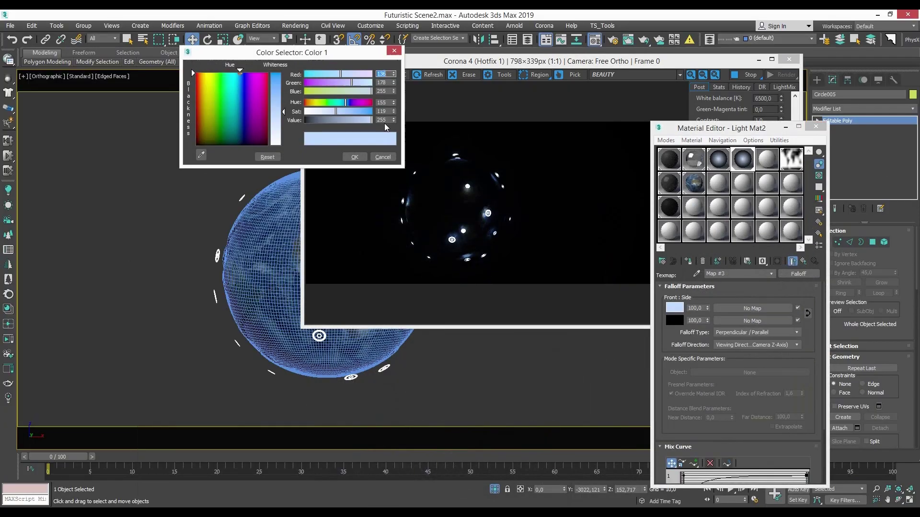
# Set Light Mat2's falloff front colour to a saturated peach-orange with value 0,3
pyautogui.click(354, 157)
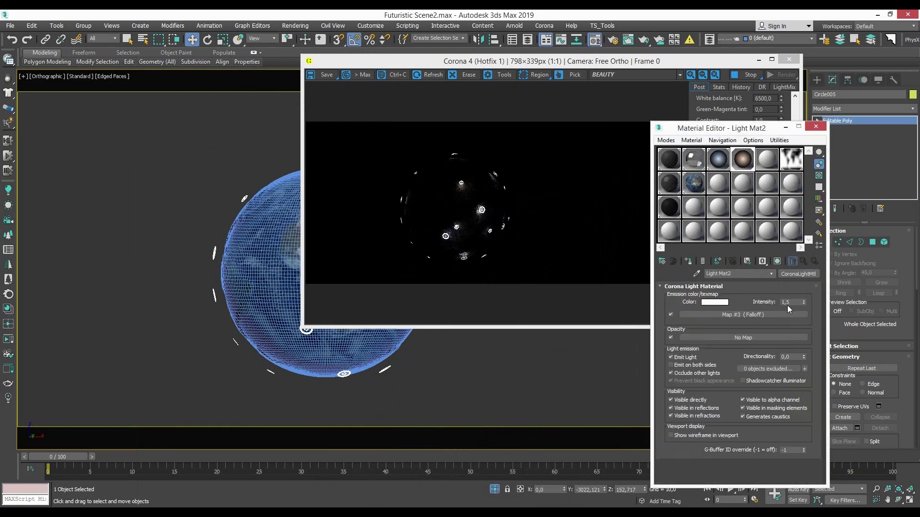
pyautogui.write('0,3')
pyautogui.press('Return')
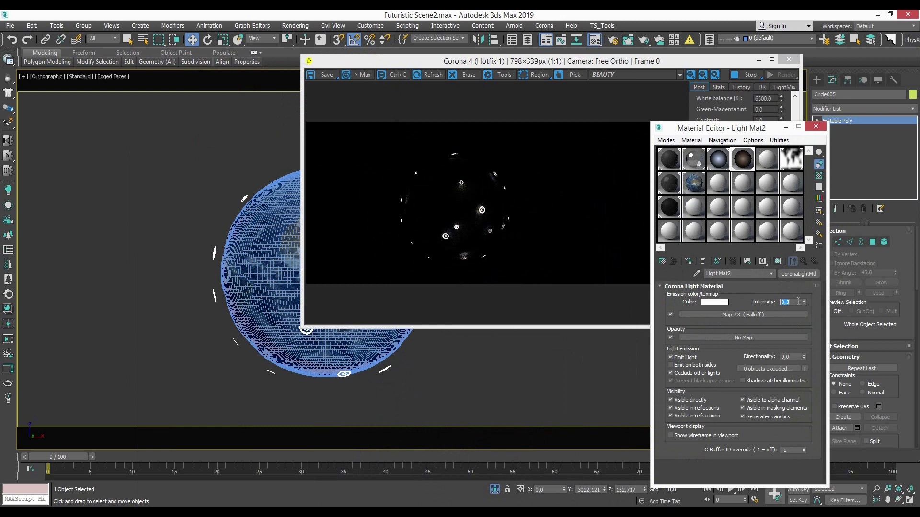
pyautogui.click(393, 156)
pyautogui.moveTo(357, 110); pyautogui.dragTo(355, 111)
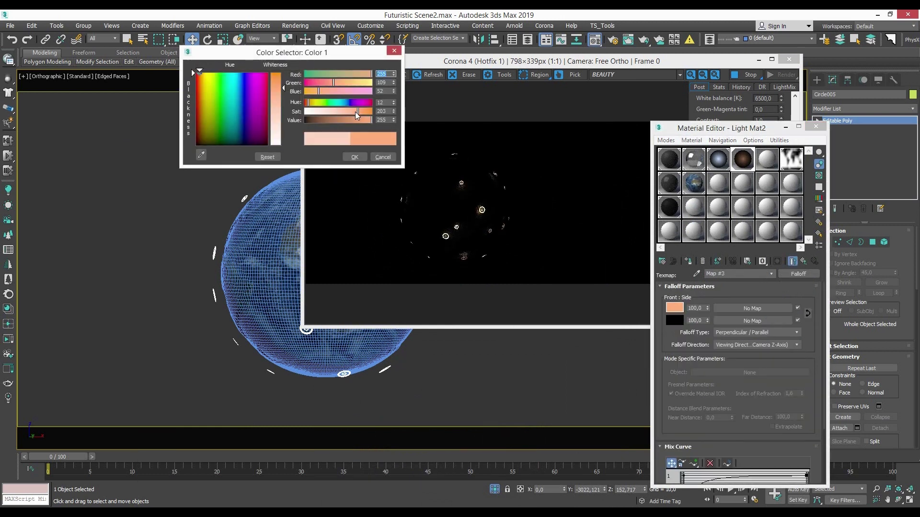
pyautogui.click(355, 157)
# Switch to the camera view, unhide all objects, and close the Corona frame buffer
pyautogui.press('c')
pyautogui.rightClick(237, 247)
pyautogui.click(270, 203)
pyautogui.scroll(3, 479, 204)
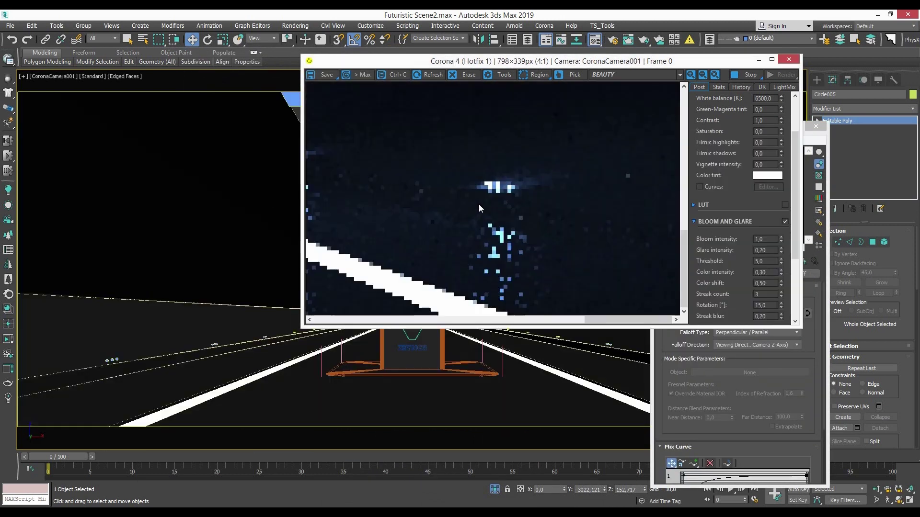
pyautogui.scroll(-2, 397, 171)
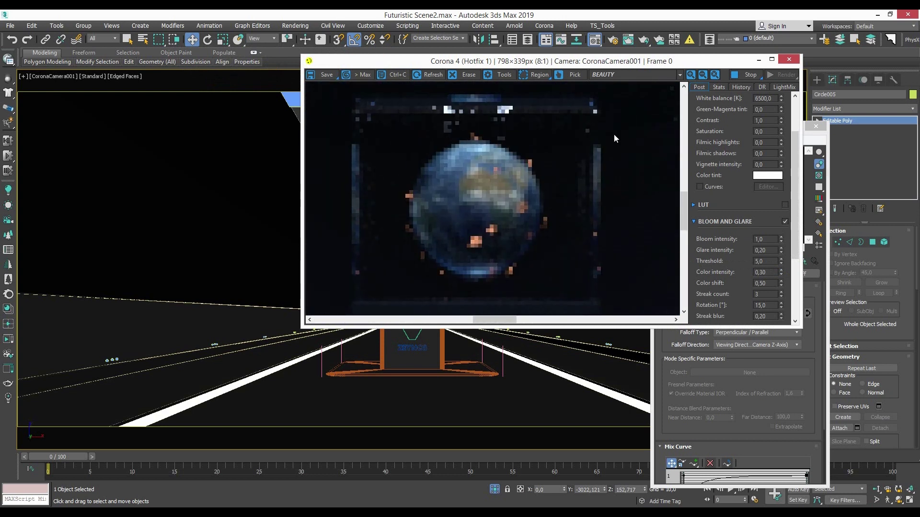
pyautogui.moveTo(527, 61); pyautogui.dragTo(373, 63)
pyautogui.scroll(-2, 383, 208)
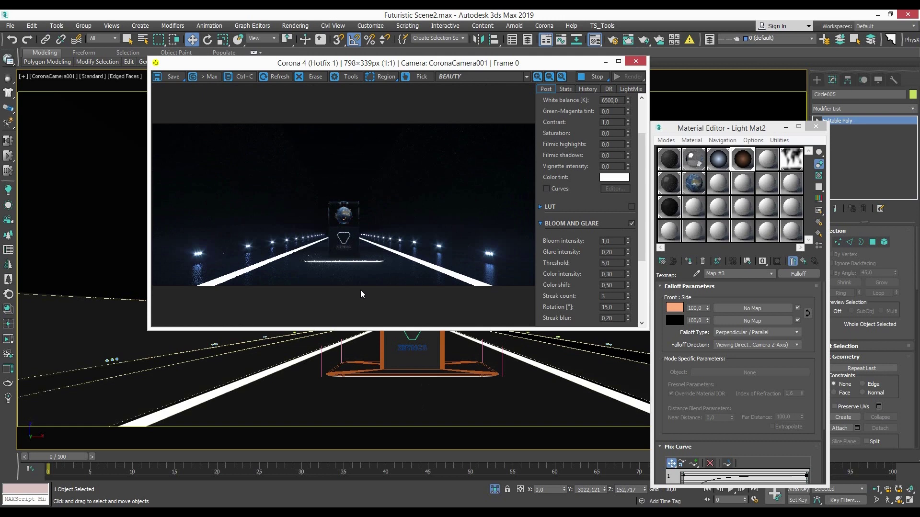
pyautogui.click(636, 61)
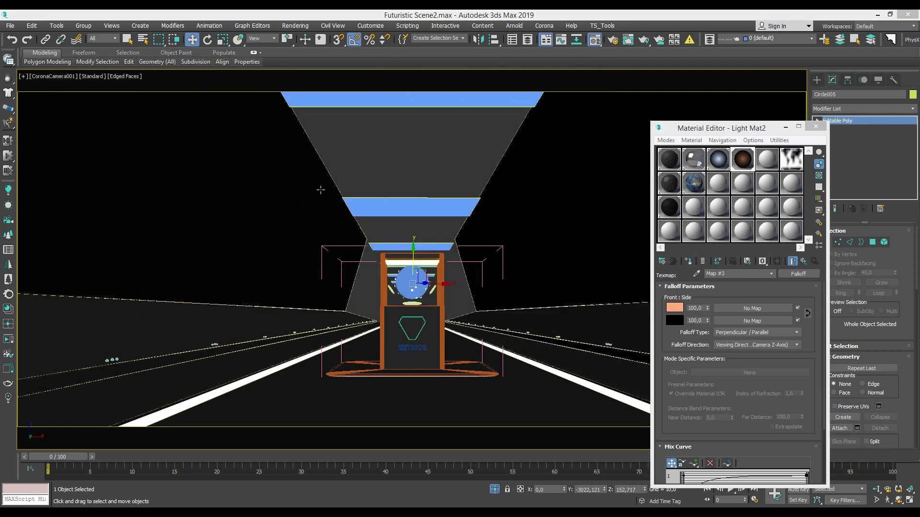
# Isolate the globe and its shell in Front view wireframe display
pyautogui.click(411, 284)
pyautogui.press('p')
pyautogui.press('z')
pyautogui.press('F3')
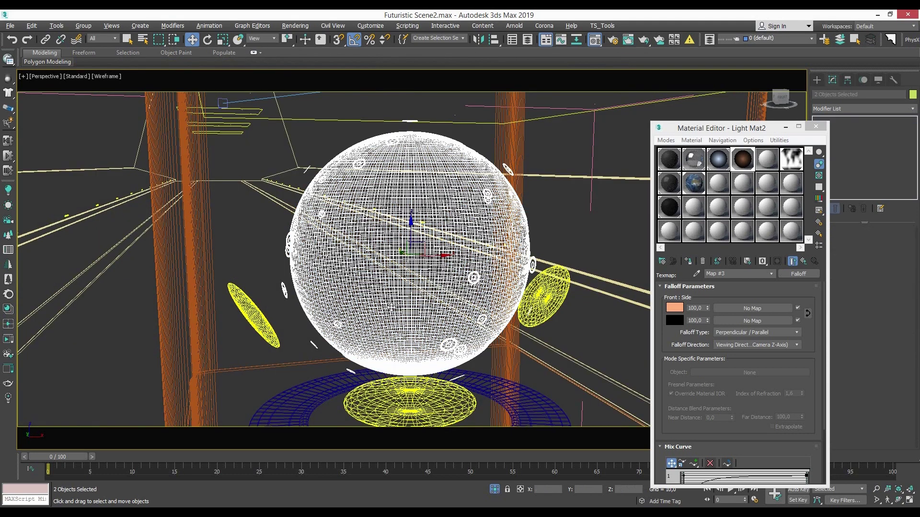
pyautogui.hotkey('alt', 'q')
pyautogui.press('f')
# Draw a thin renderable line rising from the top of the globe
pyautogui.click(843, 144)
pyautogui.scroll(3, 474, 191)
pyautogui.scroll(2, 455, 140)
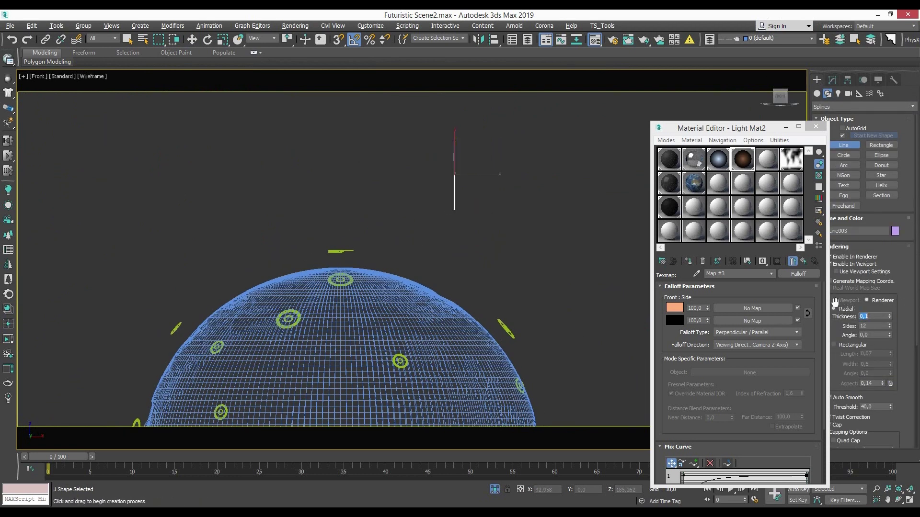
pyautogui.press('w')
pyautogui.press('z')
pyautogui.scroll(3, 391, 215)
pyautogui.scroll(3, 390, 211)
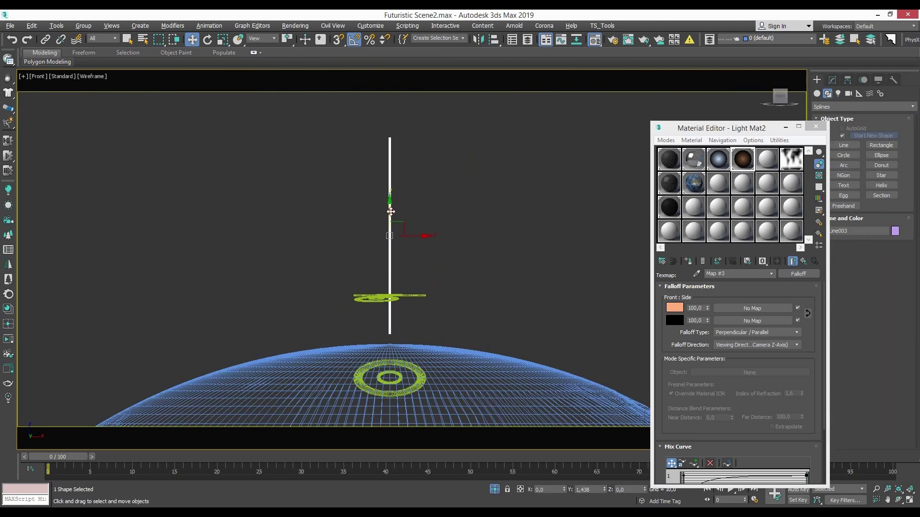
pyautogui.scroll(-5, 391, 212)
pyautogui.keyDown('alt'); pyautogui.moveTo(381, 254); pyautogui.dragTo(379, 216, button='middle'); pyautogui.keyUp('alt')
pyautogui.rightClick(349, 261)
pyautogui.click(384, 278)
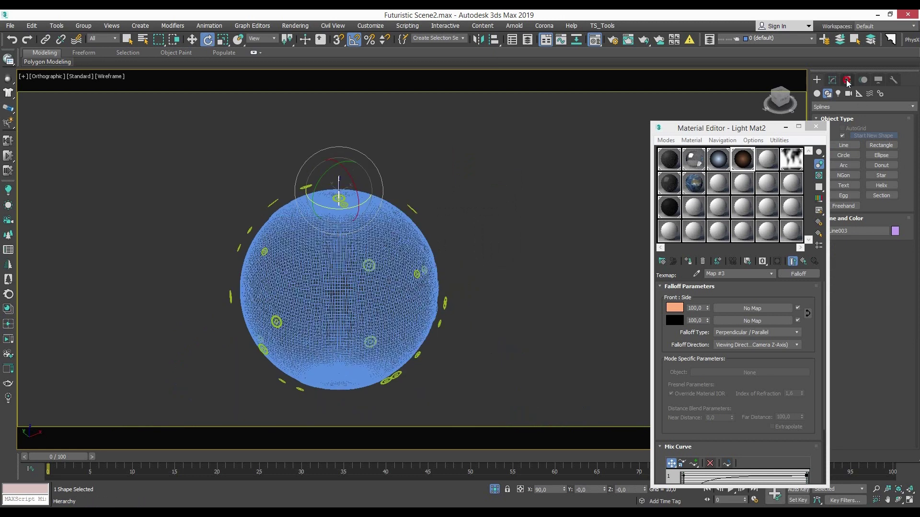
# Align the line's pivot to the globe using Affect Pivot Only
pyautogui.click(846, 80)
pyautogui.press('w')
pyautogui.hotkey('alt', 'a')
pyautogui.click(437, 331)
pyautogui.click(465, 340)
pyautogui.press('F3')
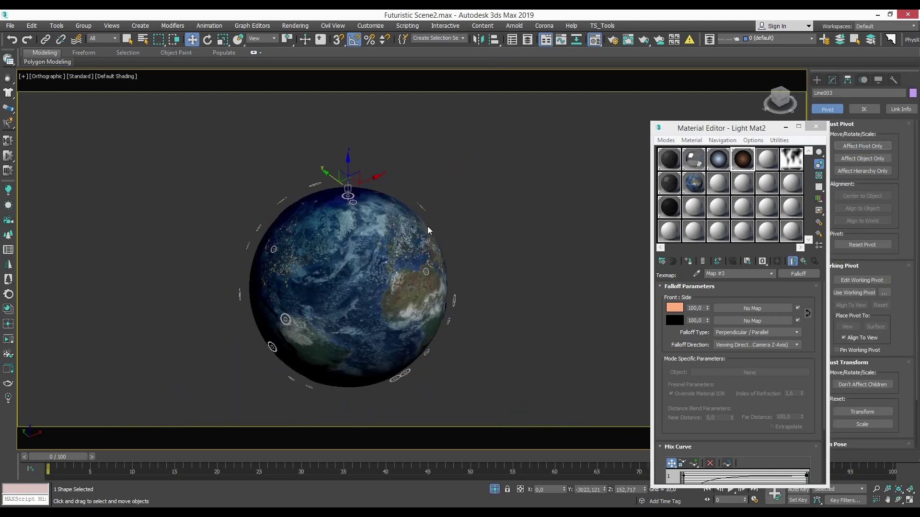
pyautogui.click(858, 150)
pyautogui.press('w')
pyautogui.press('f')
pyautogui.press('x')
# Convert the line to Editable Poly
pyautogui.press('Escape')
pyautogui.scroll(-5, 482, 263)
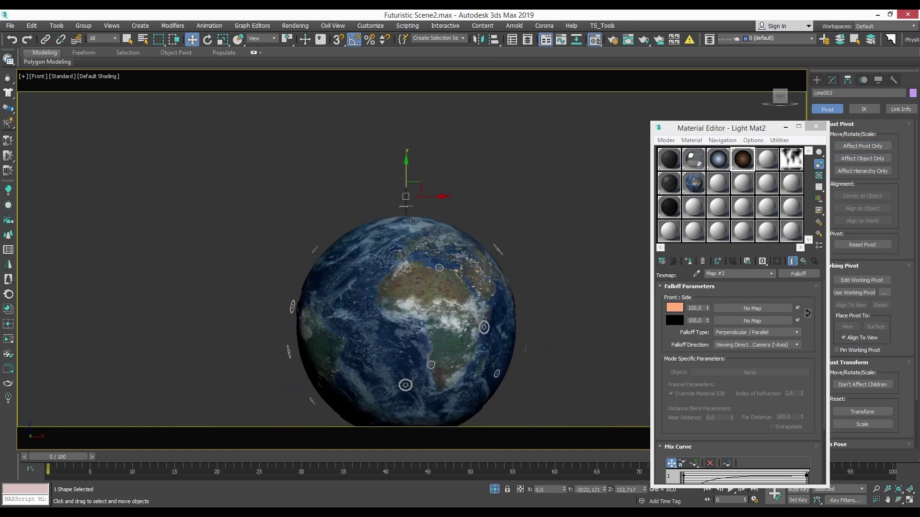
pyautogui.press('F3')
pyautogui.click(881, 150)
pyautogui.press('e')
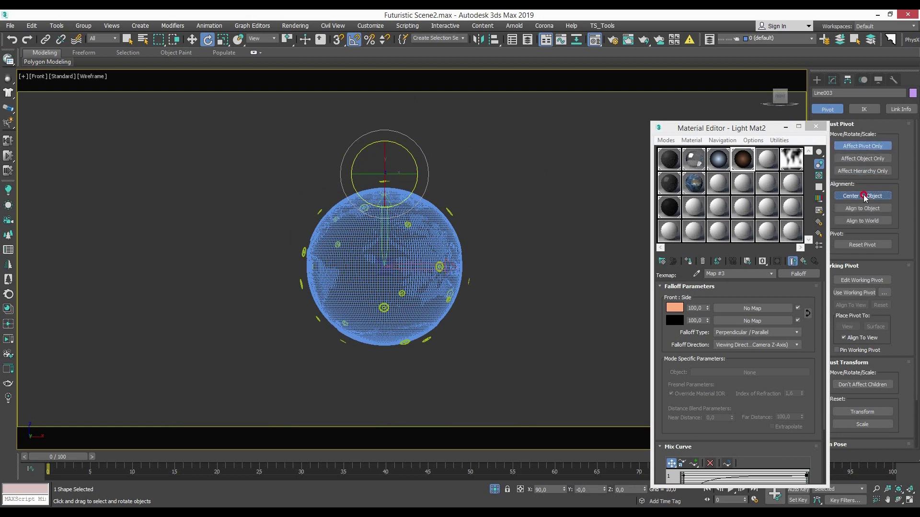
pyautogui.press('w')
pyautogui.scroll(2, 375, 228)
pyautogui.rightClick(376, 227)
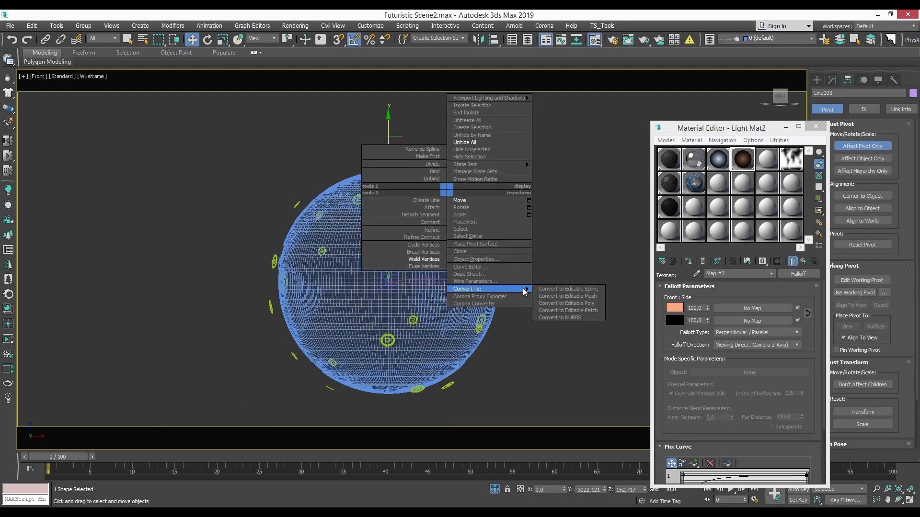
pyautogui.click(565, 306)
pyautogui.click(817, 79)
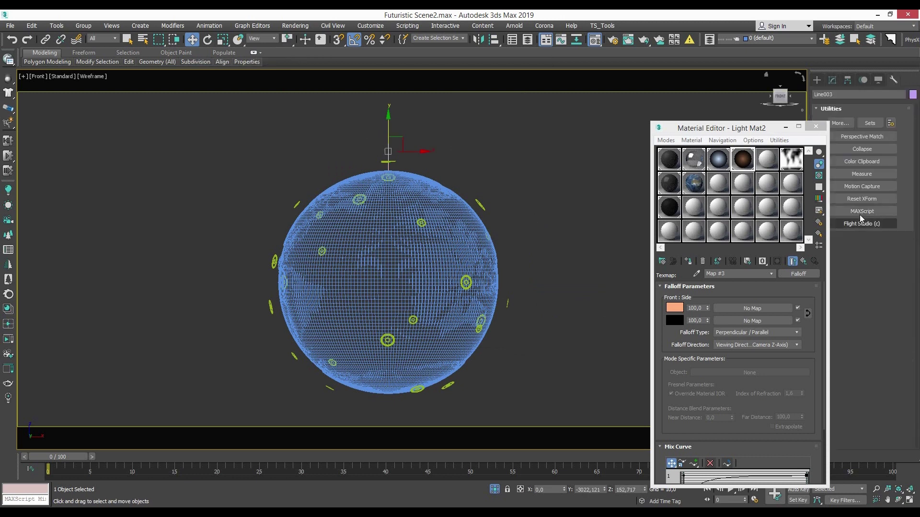
# Align the line's pivot to the sphere's centre with Affect Pivot Only
pyautogui.rightClick(493, 180)
pyautogui.click(833, 79)
pyautogui.click(863, 145)
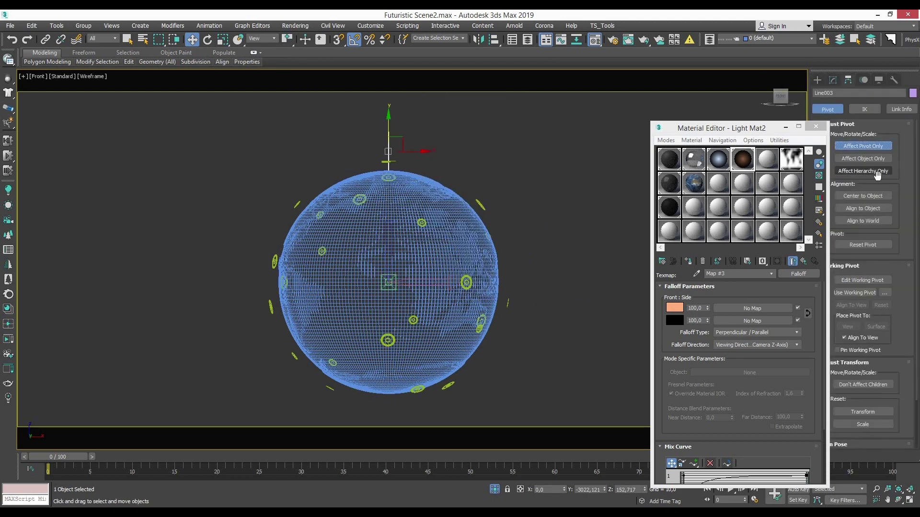
pyautogui.hotkey('alt', 'a')
pyautogui.click(421, 220)
pyautogui.click(415, 350)
pyautogui.click(388, 282)
pyautogui.press('r')
pyautogui.keyDown('shift'); pyautogui.moveTo(388, 283); pyautogui.dragTo(388, 282); pyautogui.keyUp('shift')
# Convert the globe sphere to Editable Poly, centre its pivot, and clear the selection
pyautogui.click(493, 302)
pyautogui.click(832, 80)
pyautogui.rightClick(437, 180)
pyautogui.click(479, 268)
pyautogui.press('q')
pyautogui.click(848, 79)
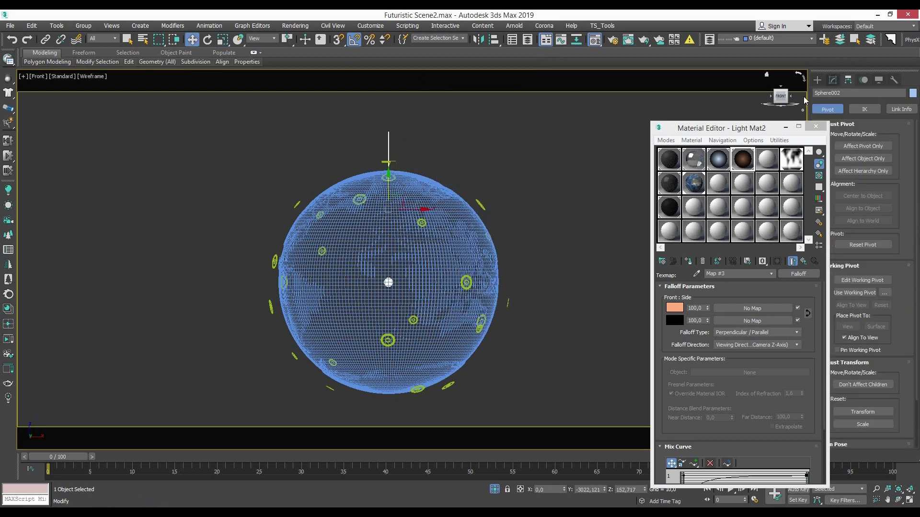
pyautogui.click(833, 79)
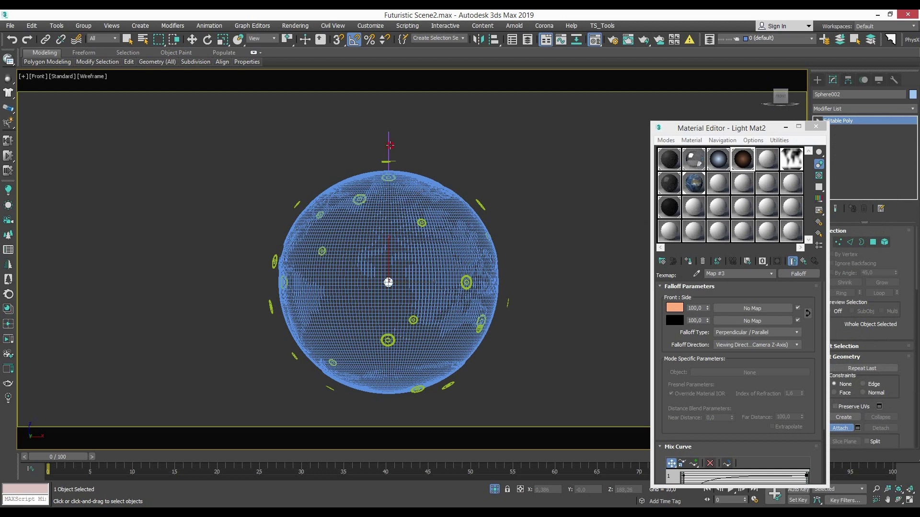
pyautogui.press('w')
pyautogui.press('Insert')
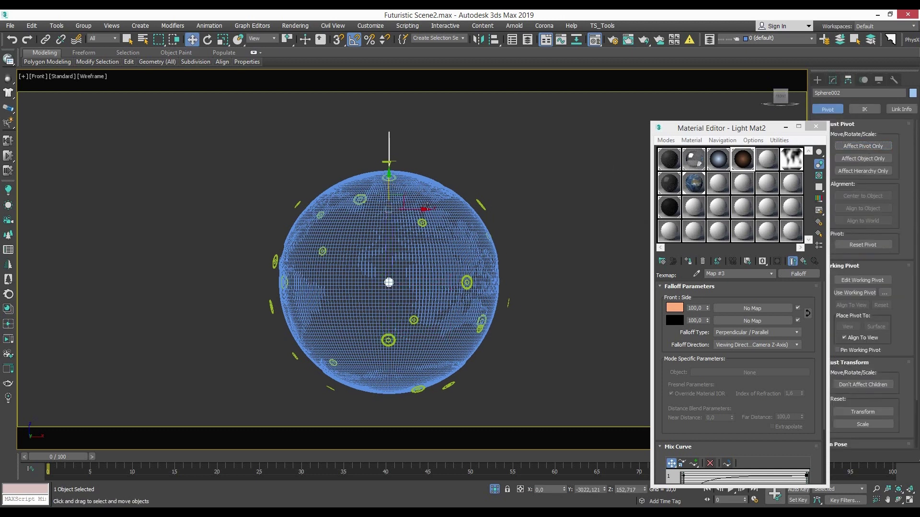
pyautogui.hotkey('ctrl', 'd')
pyautogui.press('z')
pyautogui.click(817, 80)
# Create a thin cylinder, rotate it upright, and lengthen it to 7.256
pyautogui.click(816, 126)
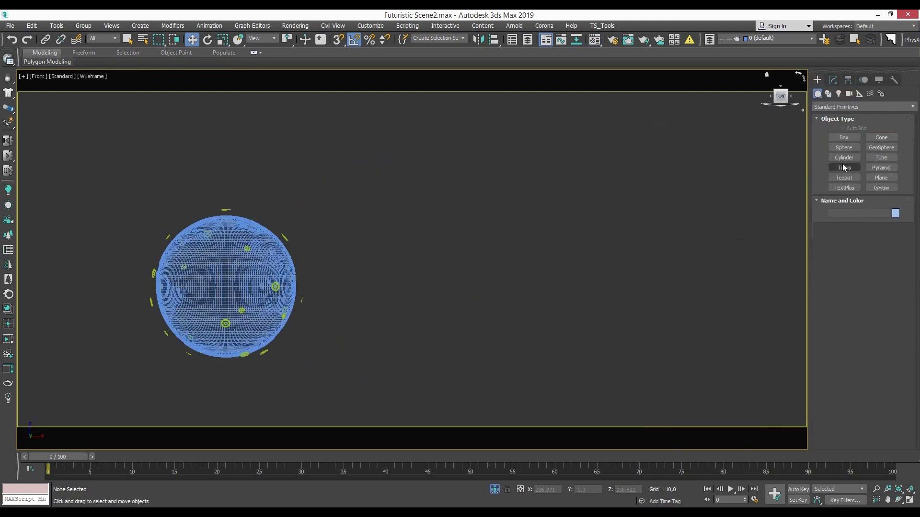
pyautogui.click(844, 157)
pyautogui.scroll(5, 520, 183)
pyautogui.scroll(3, 391, 148)
pyautogui.rightClick(418, 201)
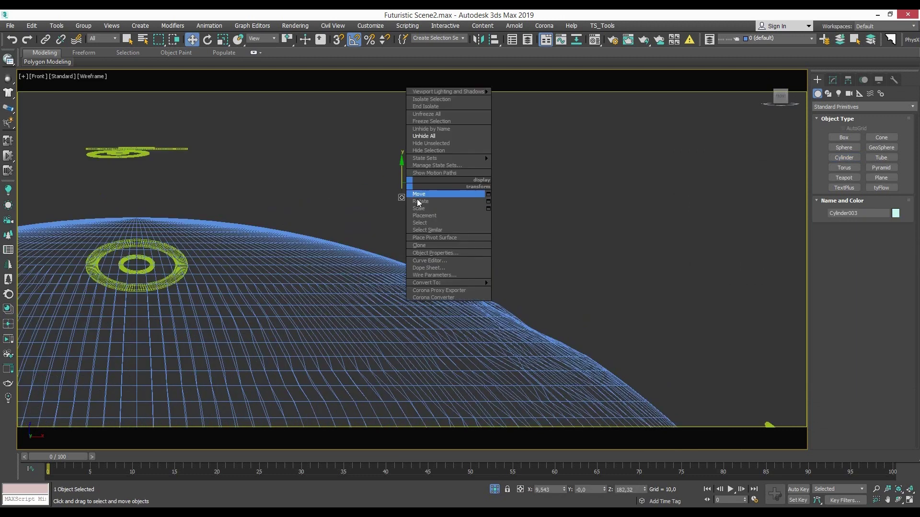
pyautogui.click(418, 202)
pyautogui.moveTo(403, 206); pyautogui.dragTo(407, 159)
pyautogui.press('w')
pyautogui.scroll(-8, 408, 167)
pyautogui.click(832, 80)
pyautogui.moveTo(897, 253); pyautogui.dragTo(893, 214)
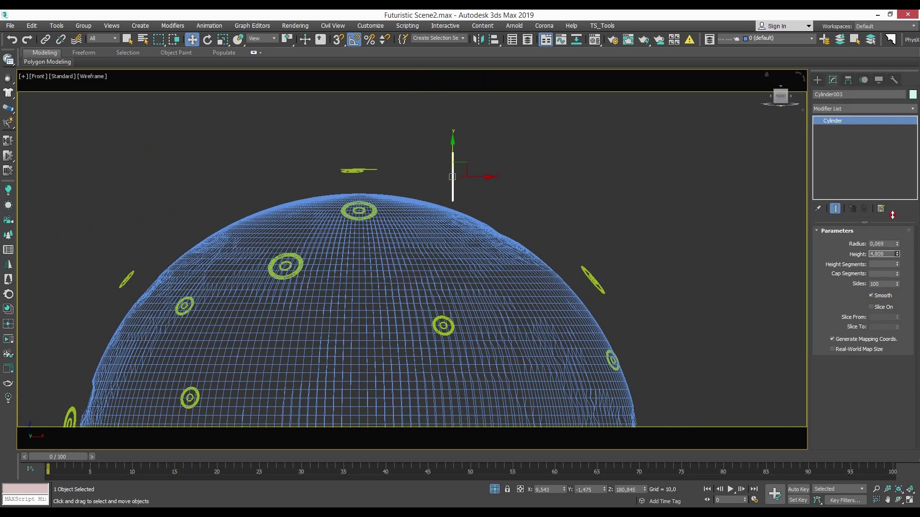
# Align the cylinder centred on top of the globe
pyautogui.hotkey('alt', 'a')
pyautogui.click(360, 206)
pyautogui.click(464, 340)
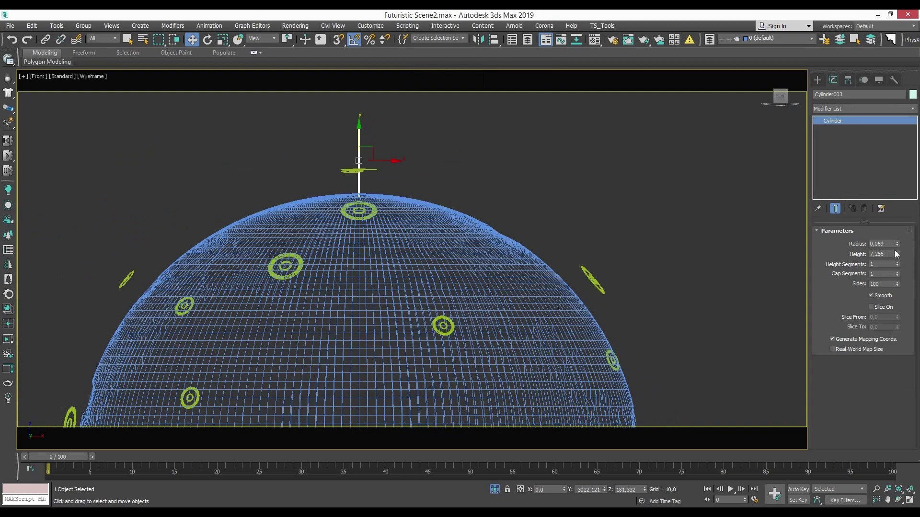
pyautogui.keyDown('alt'); pyautogui.moveTo(408, 240); pyautogui.dragTo(416, 225, button='middle'); pyautogui.keyUp('alt')
pyautogui.scroll(-5, 412, 240)
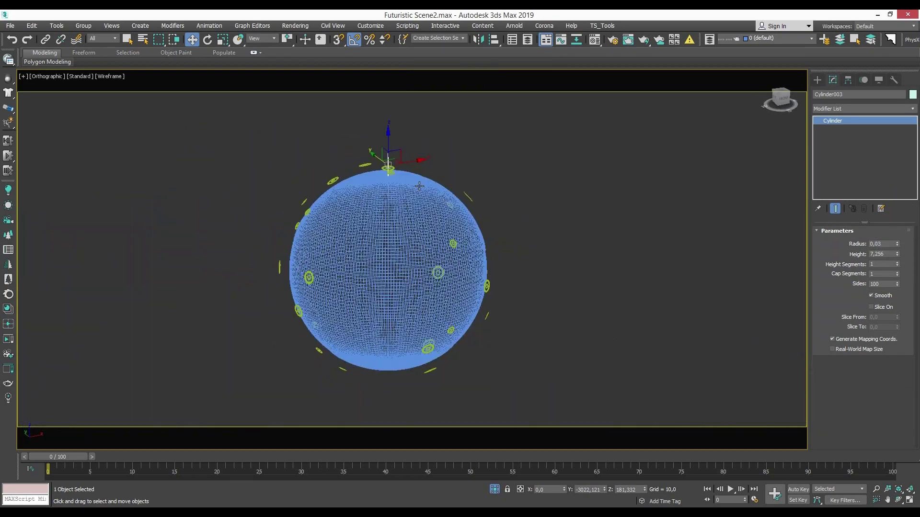
pyautogui.click(848, 80)
pyautogui.moveTo(416, 297)
pyautogui.keyDown('alt'); pyautogui.mouseDown(button='middle')
pyautogui.moveTo(477, 307)
pyautogui.moveTo(460, 287)
pyautogui.mouseUp(button='middle'); pyautogui.keyUp('alt')
pyautogui.click(863, 146)
pyautogui.press('e')
pyautogui.rightClick(412, 192)
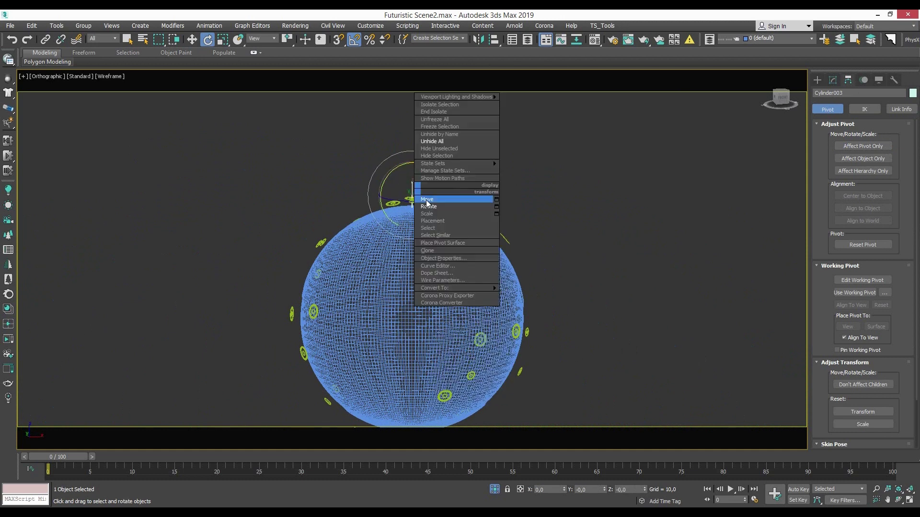
pyautogui.click(422, 199)
pyautogui.click(832, 79)
# Re-align the cylinder onto the sphere and align its pivot to the globe
pyautogui.hotkey('alt', 'a')
pyautogui.click(430, 269)
pyautogui.click(417, 339)
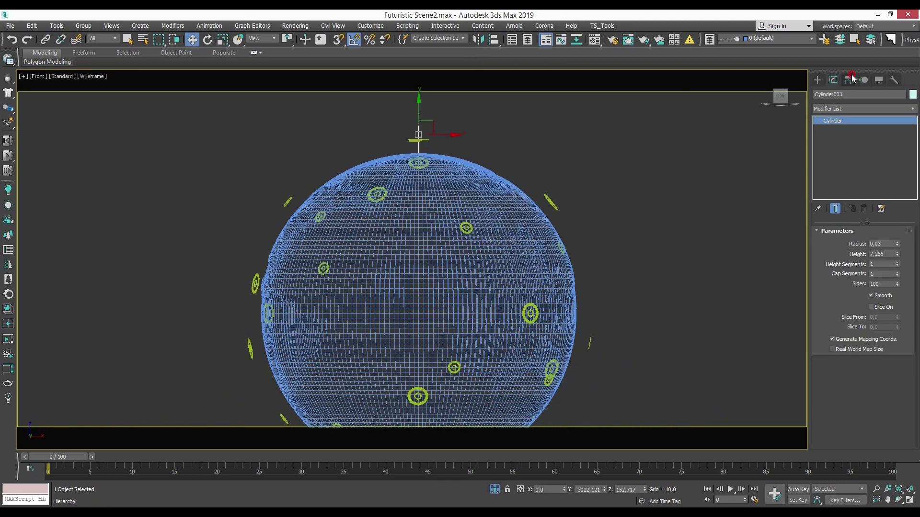
pyautogui.click(849, 80)
pyautogui.click(862, 145)
pyautogui.hotkey('alt', 'a')
pyautogui.click(481, 327)
pyautogui.click(463, 340)
pyautogui.rightClick(431, 240)
pyautogui.click(880, 284)
# Convert the cylinder to Editable Poly and select its top vertices
pyautogui.rightClick(422, 230)
pyautogui.click(478, 355)
pyautogui.press('1')
pyautogui.moveTo(431, 102); pyautogui.dragTo(412, 143)
pyautogui.scroll(5, 439, 107)
pyautogui.scroll(-6, 538, 274)
pyautogui.press('e')
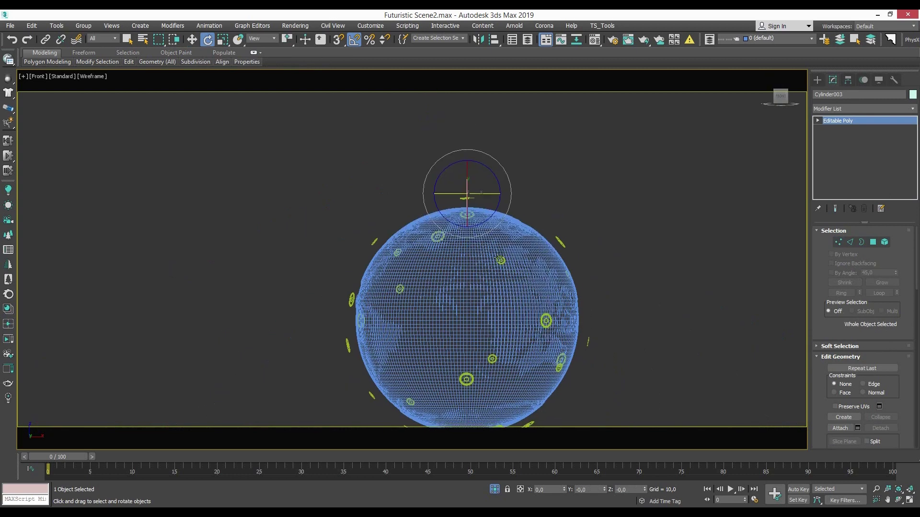
# Re-centre the view on the globe and select the displaced globe sphere
pyautogui.rightClick(550, 243)
pyautogui.click(568, 250)
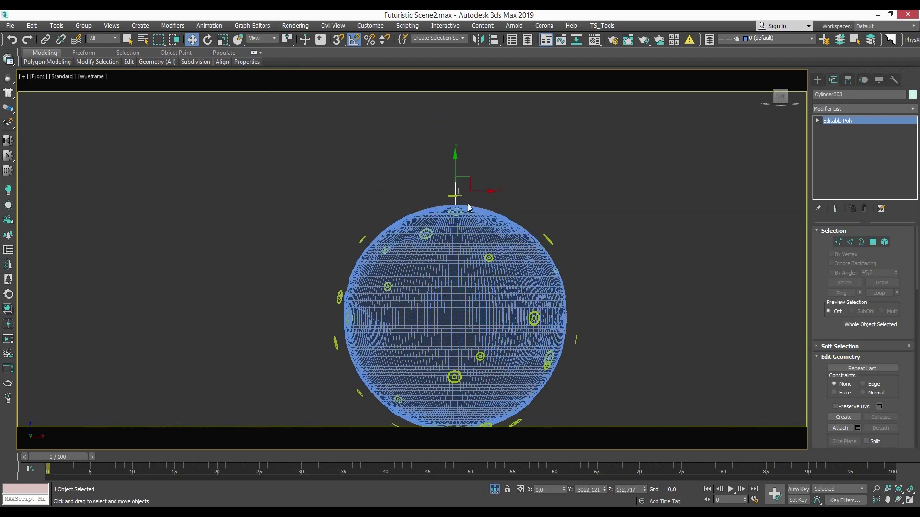
pyautogui.moveTo(545, 322); pyautogui.dragTo(509, 282, button='middle')
pyautogui.click(510, 281)
# Create a new sphere at the globe's centre, enlarged to enclose the globe
pyautogui.press('r')
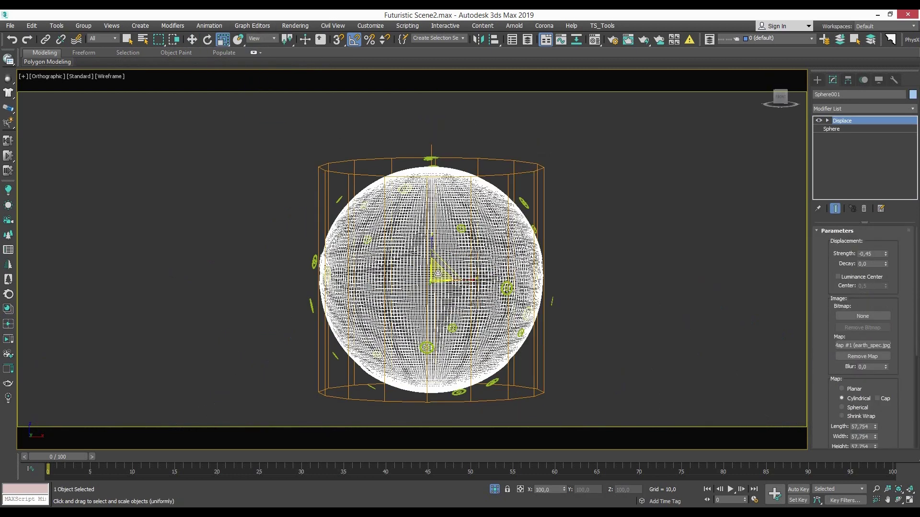
pyautogui.click(817, 80)
pyautogui.click(844, 147)
pyautogui.moveTo(594, 266)
pyautogui.mouseDown()
pyautogui.moveTo(676, 268)
pyautogui.moveTo(431, 277)
pyautogui.mouseUp()
pyautogui.press('w')
pyautogui.click(831, 80)
pyautogui.moveTo(889, 245); pyautogui.dragTo(889, 226)
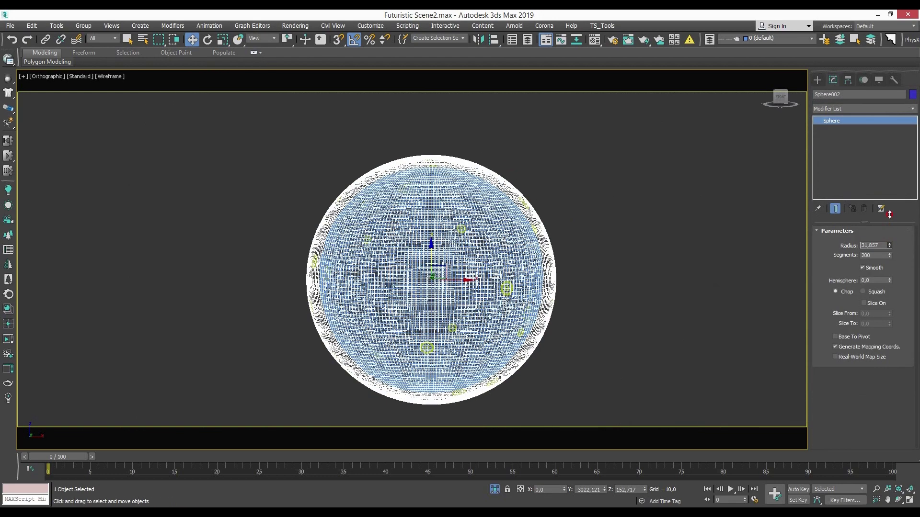
pyautogui.press('F3')
# Give the shell sphere a CoronaMtl with an earth_spec.jpg bitmap map
pyautogui.press('m')
pyautogui.click(769, 276)
pyautogui.click(647, 191)
pyautogui.doubleClick(647, 192)
pyautogui.click(793, 302)
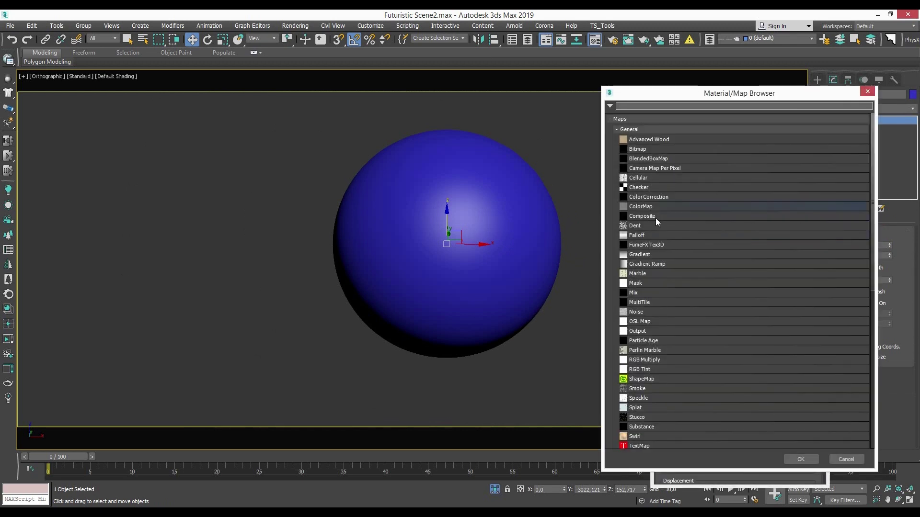
pyautogui.doubleClick(638, 149)
pyautogui.click(898, 325)
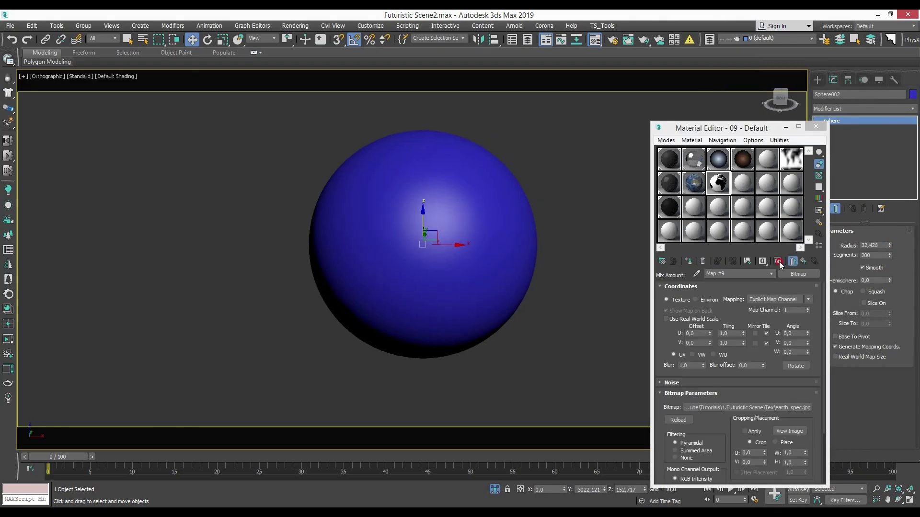
pyautogui.click(688, 261)
# Paste the earth_spec.jpg map into opacity and replace the other channel with a Mix map
pyautogui.click(803, 261)
pyautogui.click(721, 309)
pyautogui.click(356, 156)
pyautogui.rightClick(778, 334)
pyautogui.click(803, 261)
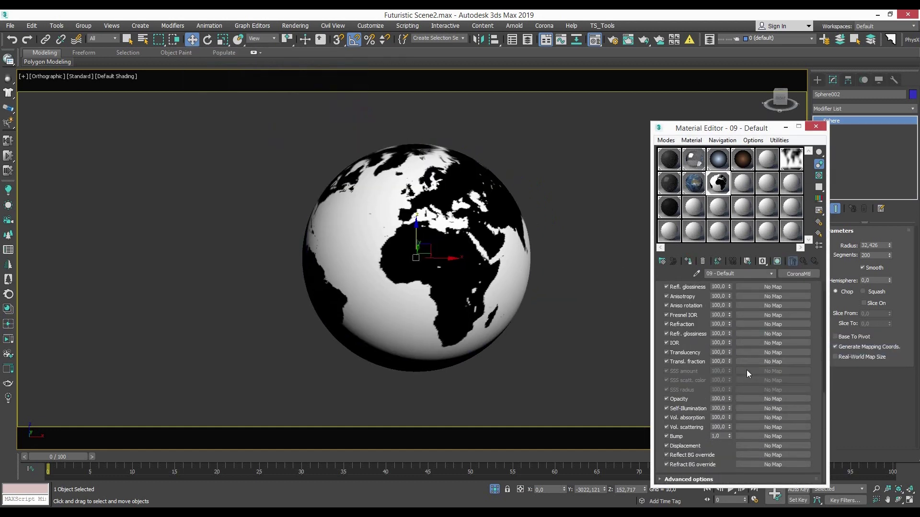
pyautogui.click(754, 400)
pyautogui.click(794, 272)
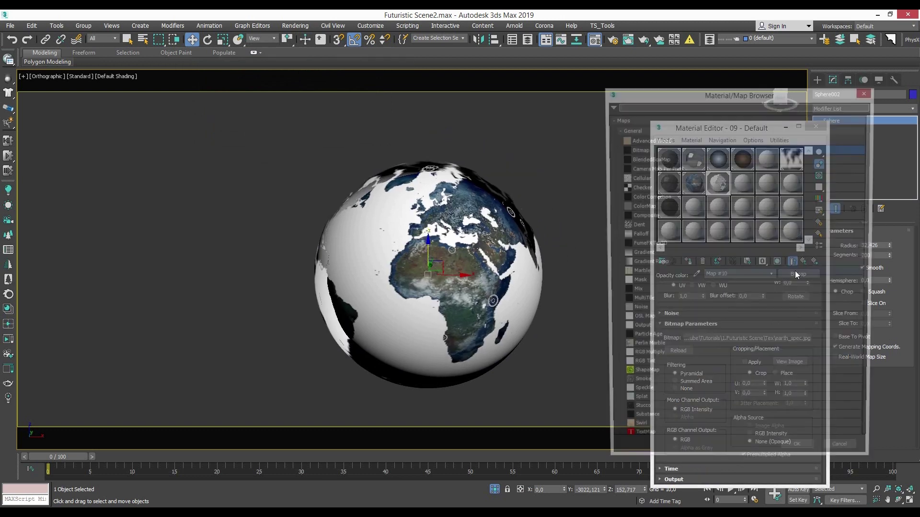
pyautogui.doubleClick(633, 292)
pyautogui.click(709, 331)
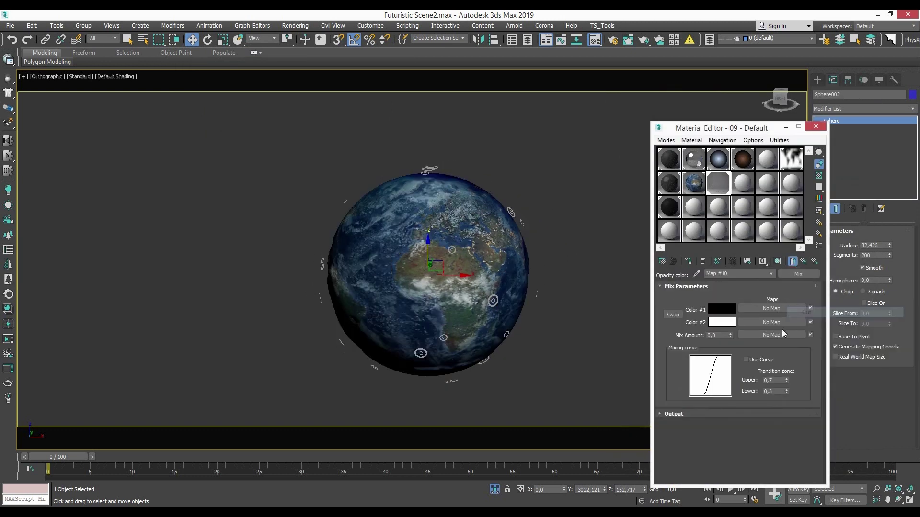
pyautogui.click(804, 261)
pyautogui.click(791, 306)
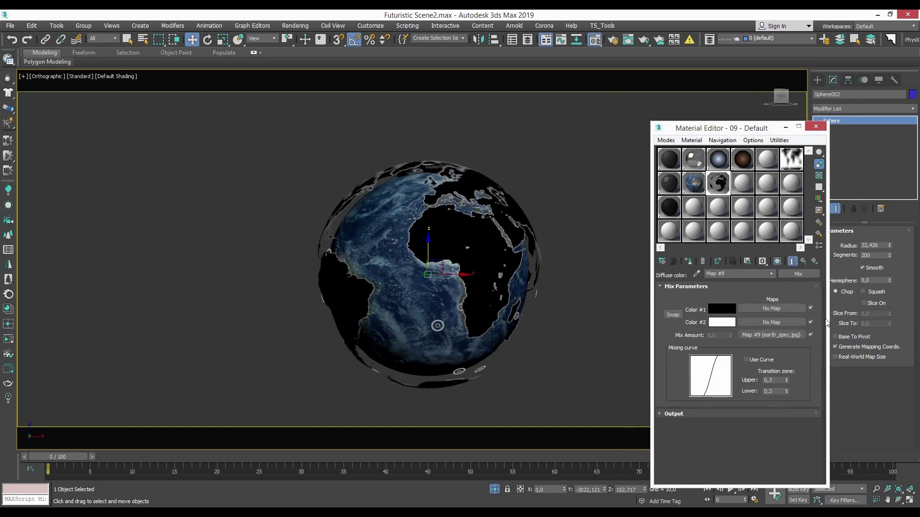
# Replace the diffuse Mix map with a CoronaWire map, discarding the old map
pyautogui.click(798, 273)
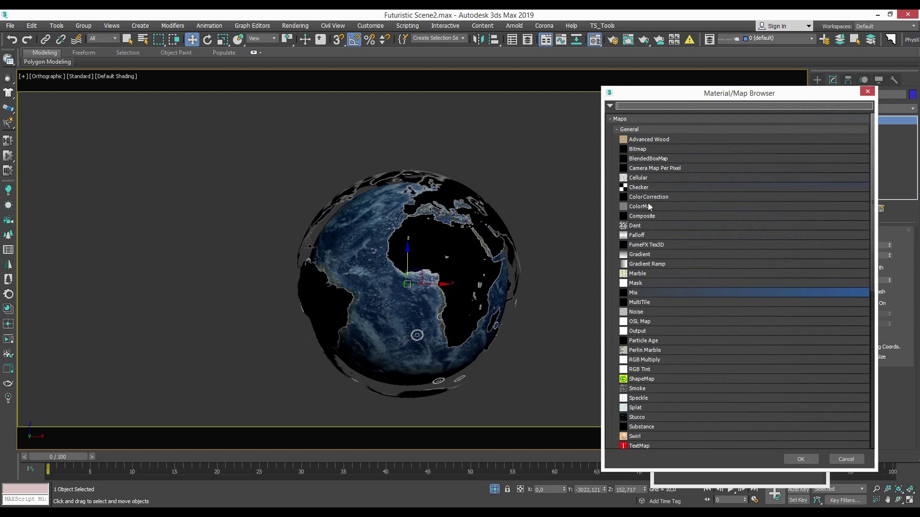
pyautogui.click(637, 129)
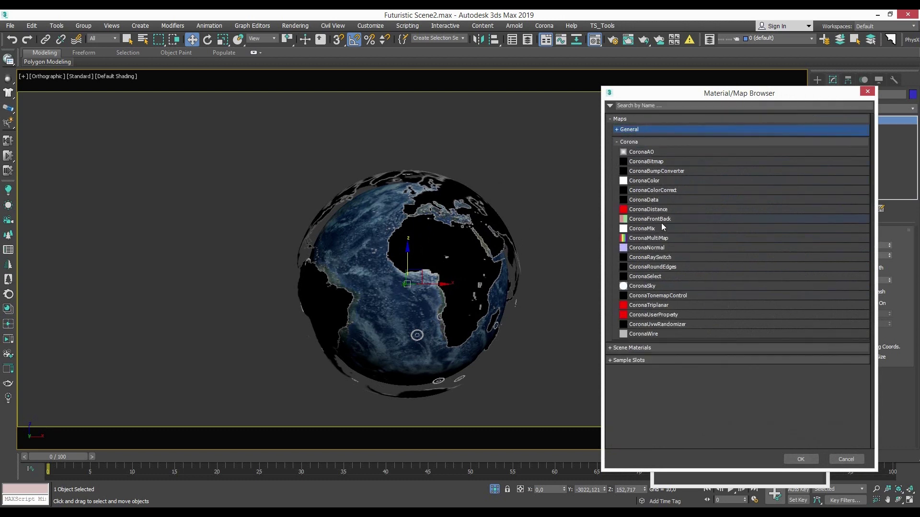
pyautogui.doubleClick(643, 333)
pyautogui.click(702, 294)
pyautogui.click(718, 329)
# Run the interactive Corona render with the globe objects framed in view
pyautogui.hotkey('shift', 'q')
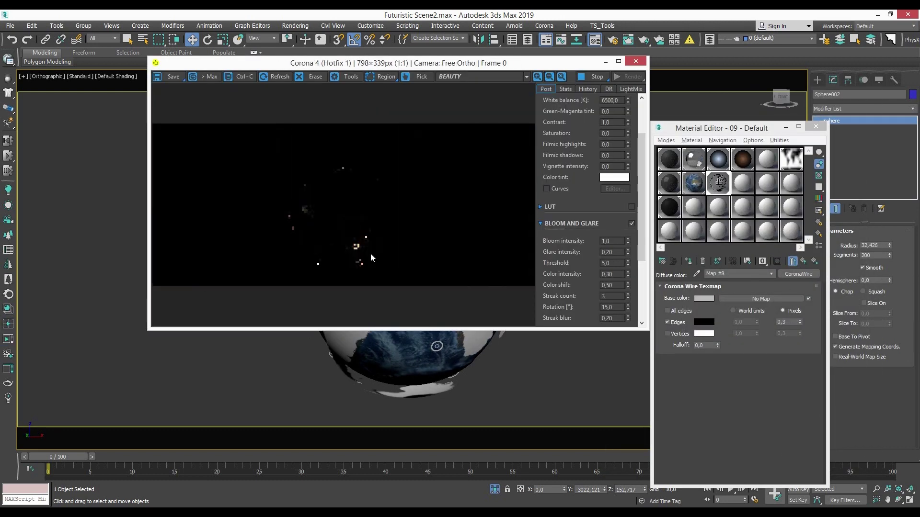
pyautogui.click(704, 322)
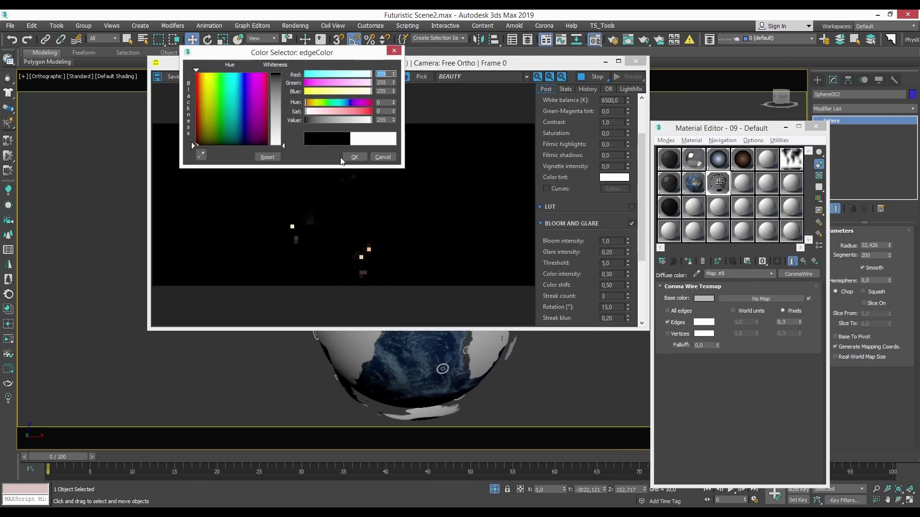
pyautogui.click(383, 157)
pyautogui.rightClick(455, 380)
pyautogui.click(483, 379)
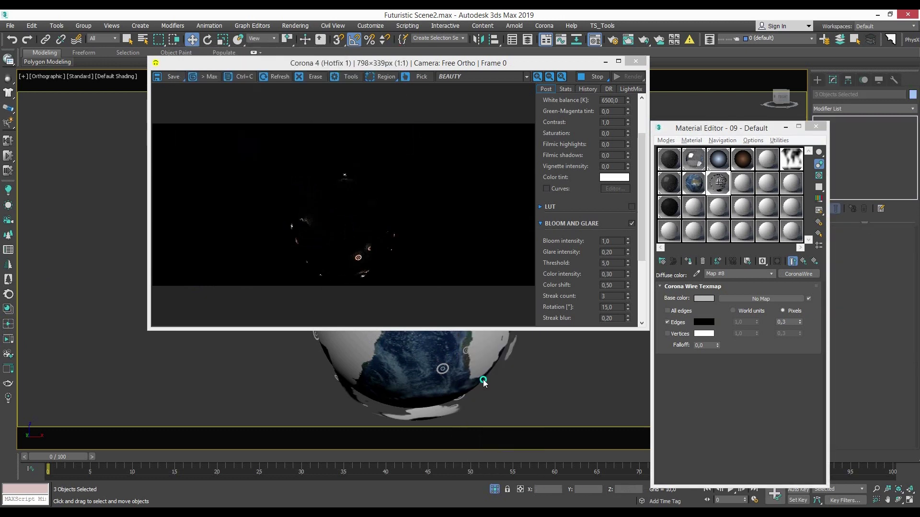
pyautogui.press('z')
pyautogui.click(635, 61)
pyautogui.moveTo(431, 311)
pyautogui.keyDown('alt'); pyautogui.mouseDown(button='middle')
pyautogui.moveTo(507, 329)
pyautogui.moveTo(450, 355)
pyautogui.mouseUp(button='middle'); pyautogui.keyUp('alt')
pyautogui.hotkey('shift', 'q')
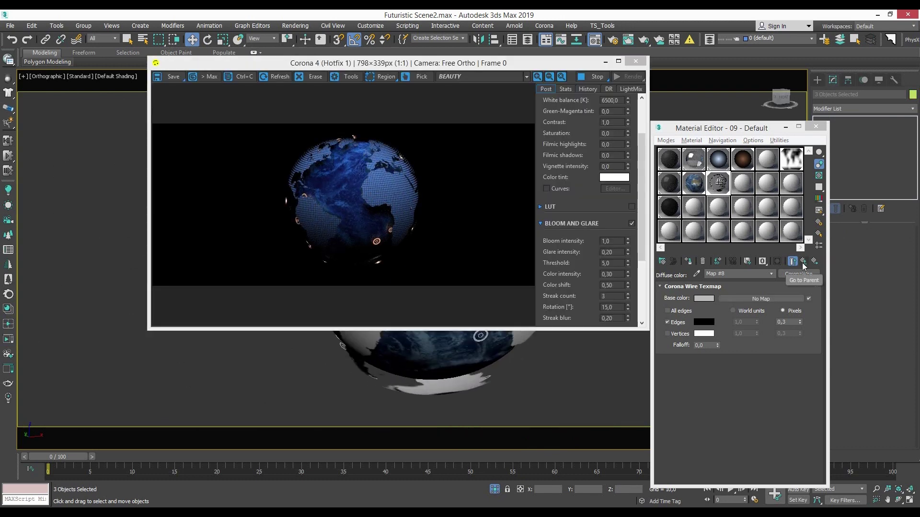
# Set the CoronaWire edge colour to bright blue and the base colour to black
pyautogui.click(704, 322)
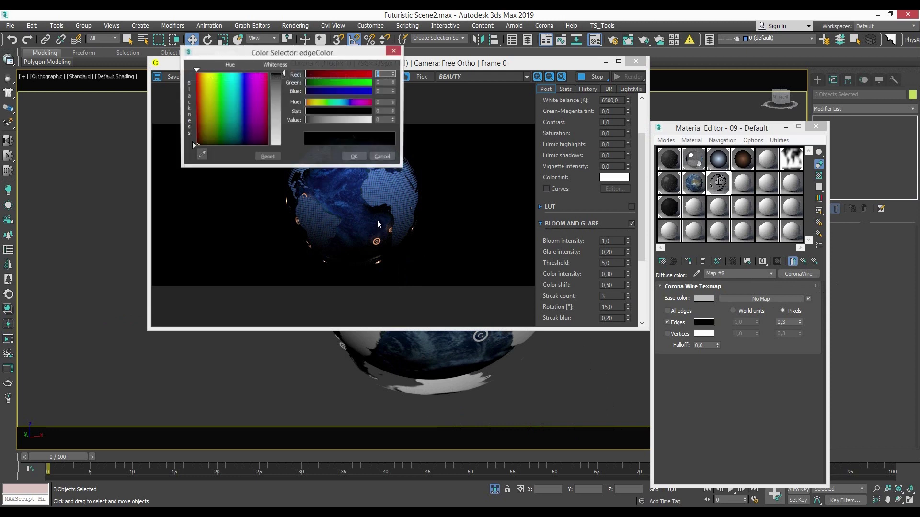
pyautogui.moveTo(364, 102); pyautogui.dragTo(305, 120)
pyautogui.click(355, 157)
pyautogui.click(704, 298)
pyautogui.click(355, 157)
# Set the wire edge width to 0,05 world units with a falloff of 0,5
pyautogui.click(759, 312)
pyautogui.doubleClick(747, 322)
pyautogui.write('0,1')
pyautogui.press('Return')
pyautogui.write('0,05')
pyautogui.press('Return')
pyautogui.scroll(-1, 441, 216)
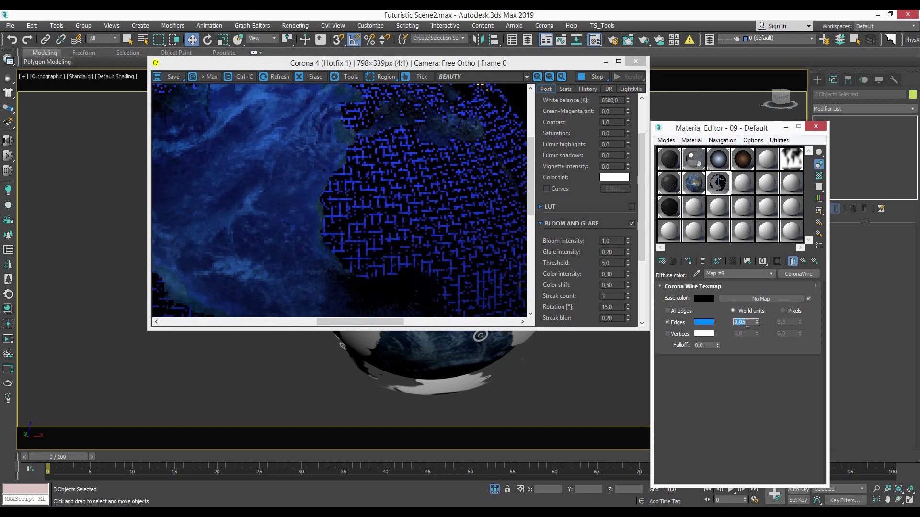
pyautogui.scroll(-1, 441, 215)
pyautogui.moveTo(716, 349); pyautogui.dragTo(716, 336)
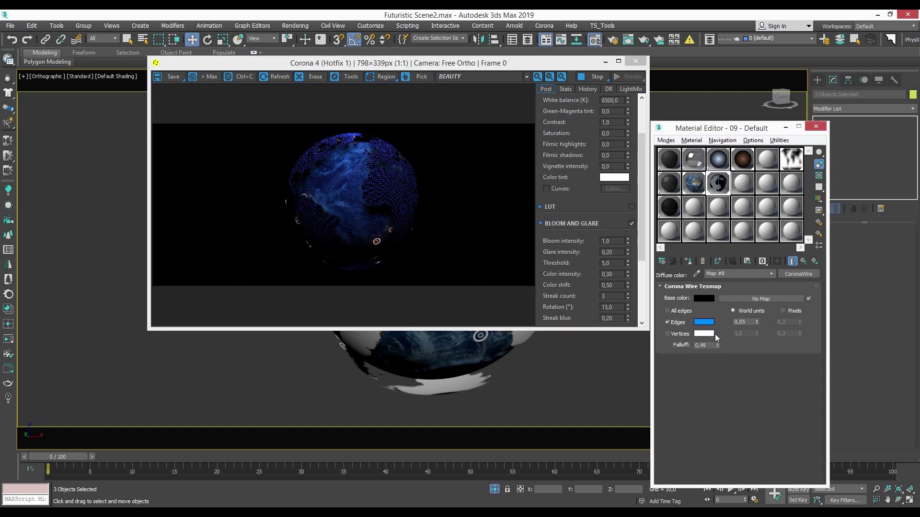
pyautogui.write('5')
pyautogui.press('Return')
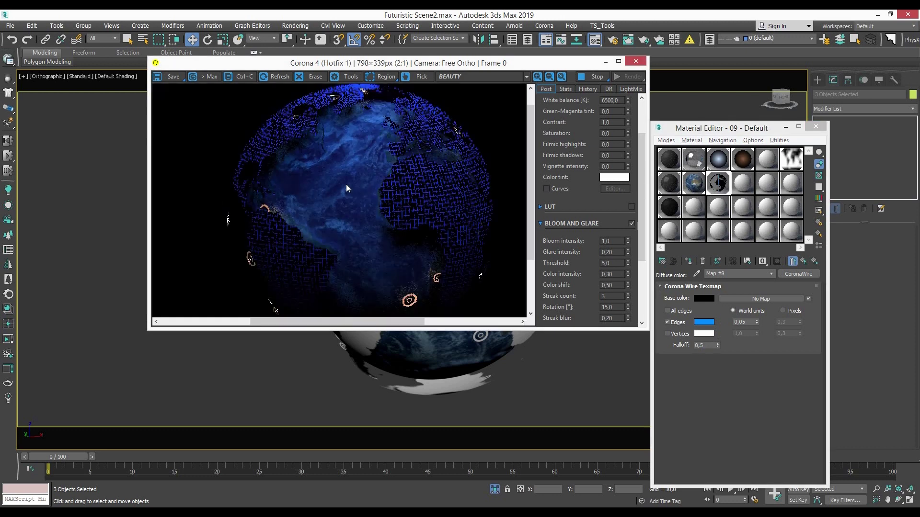
# Paste the wire map into the opacity Mix's Color #1 with a darker base colour
pyautogui.click(812, 261)
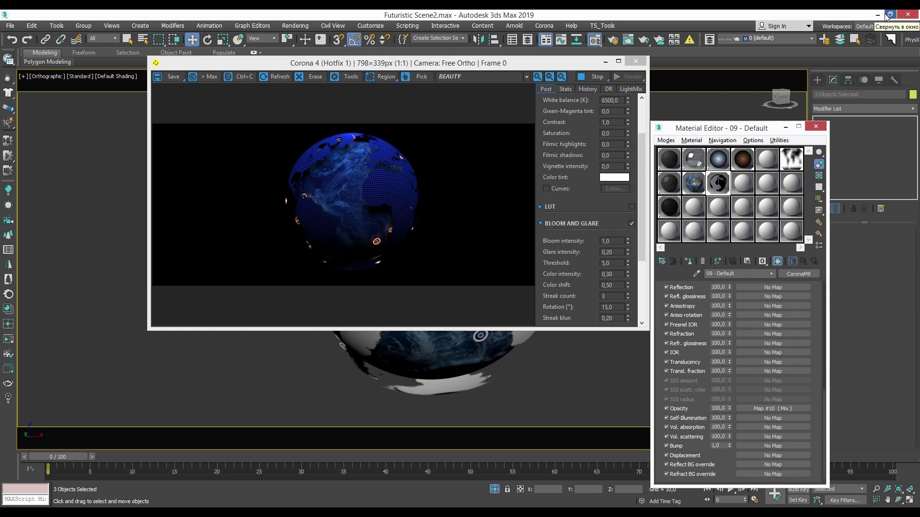
pyautogui.click(772, 409)
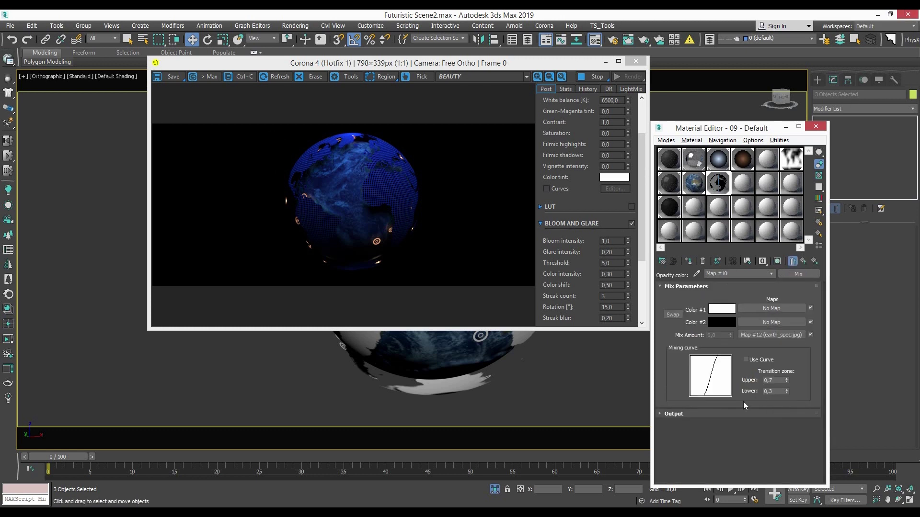
pyautogui.rightClick(770, 308)
pyautogui.click(783, 315)
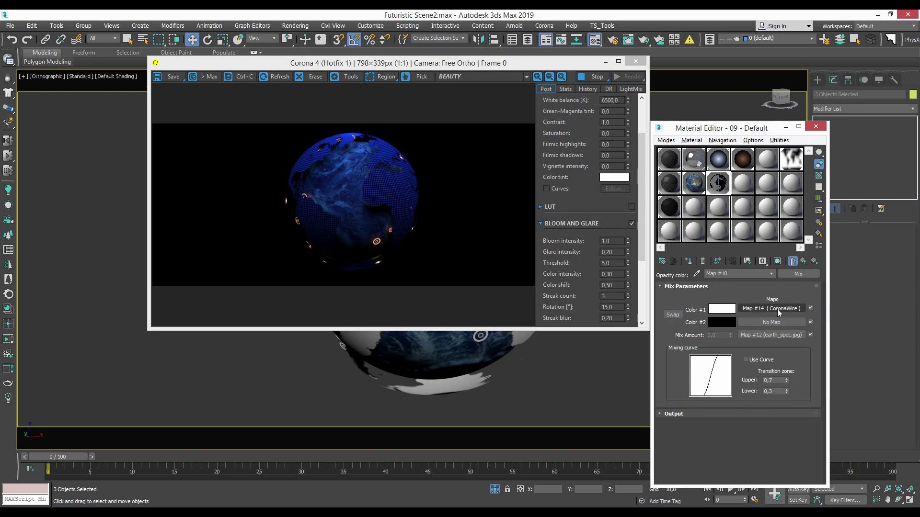
pyautogui.click(779, 310)
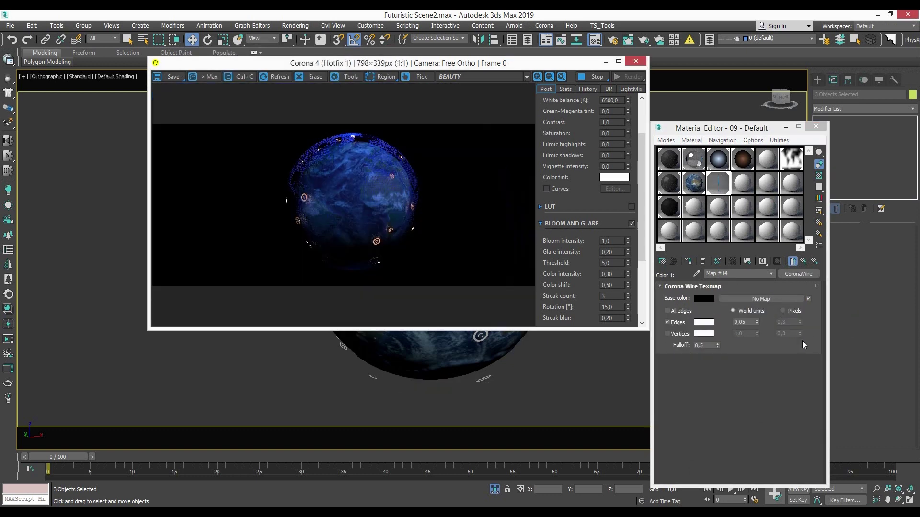
pyautogui.click(709, 301)
pyautogui.click(354, 156)
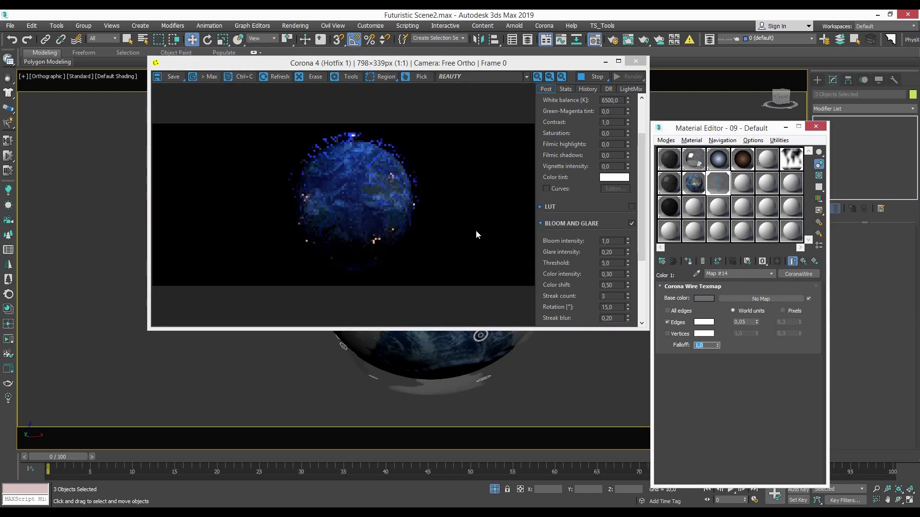
# Create a Corona light material using the copied wire map as emission
pyautogui.click(803, 262)
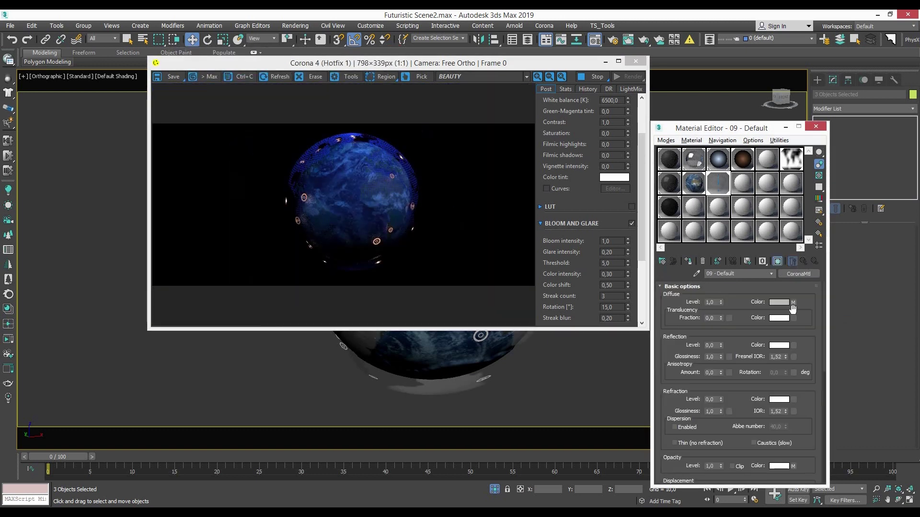
pyautogui.click(798, 274)
pyautogui.doubleClick(670, 183)
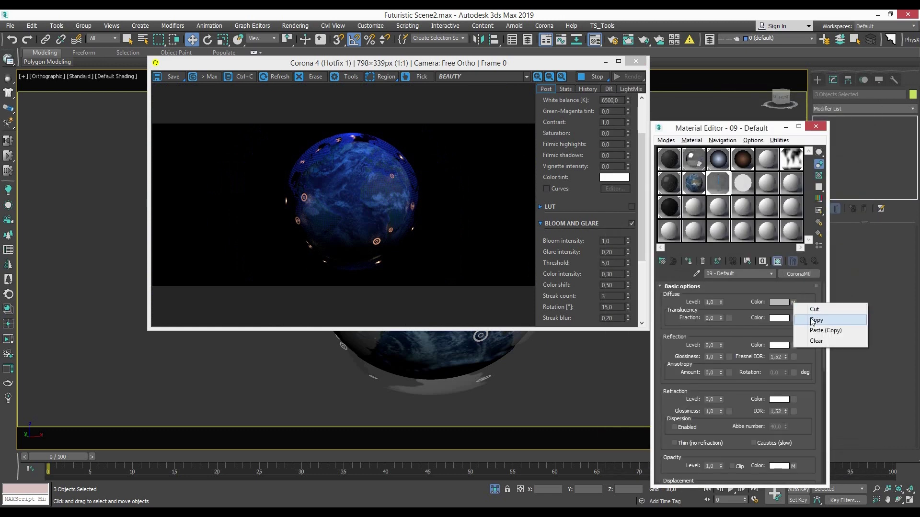
pyautogui.moveTo(718, 183); pyautogui.dragTo(743, 183)
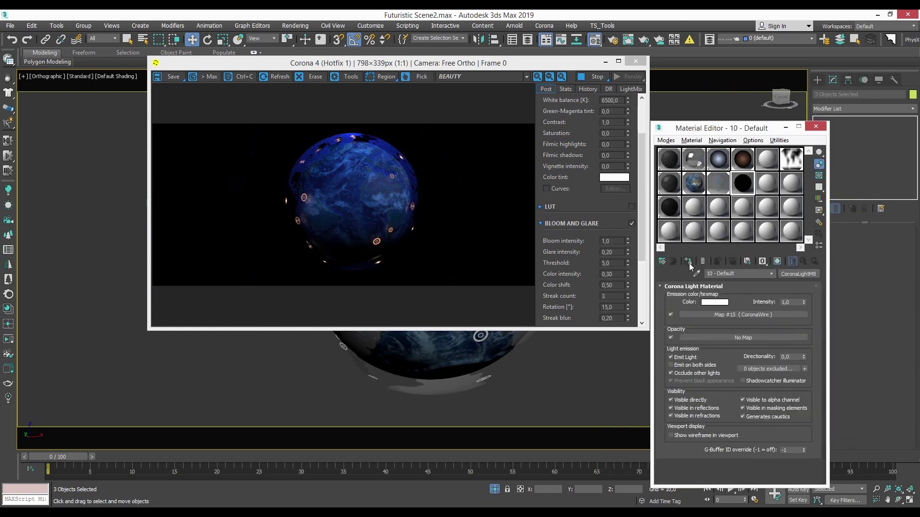
# Copy the shell material's opacity Mix map into the light material's opacity slot
pyautogui.click(717, 182)
pyautogui.scroll(-10, 767, 383)
pyautogui.rightClick(802, 411)
pyautogui.click(817, 425)
pyautogui.click(742, 183)
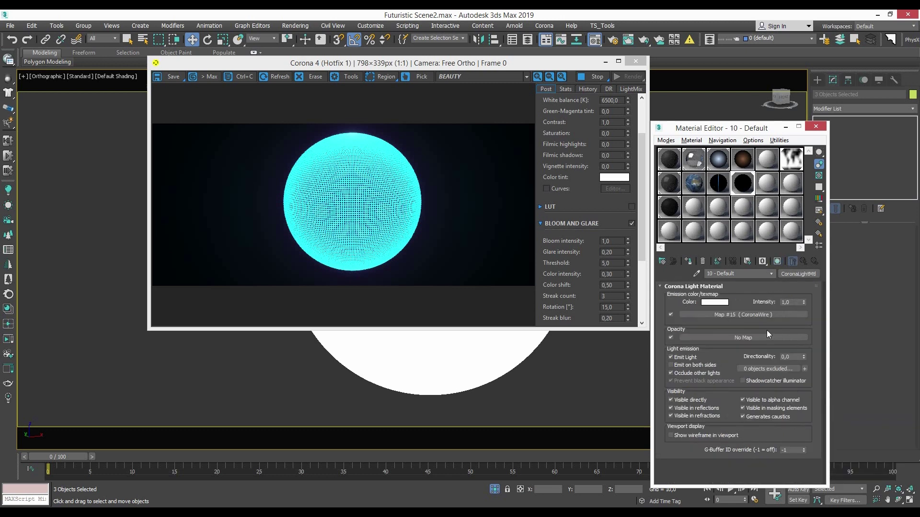
pyautogui.rightClick(767, 338)
pyautogui.click(795, 370)
pyautogui.scroll(1, 382, 188)
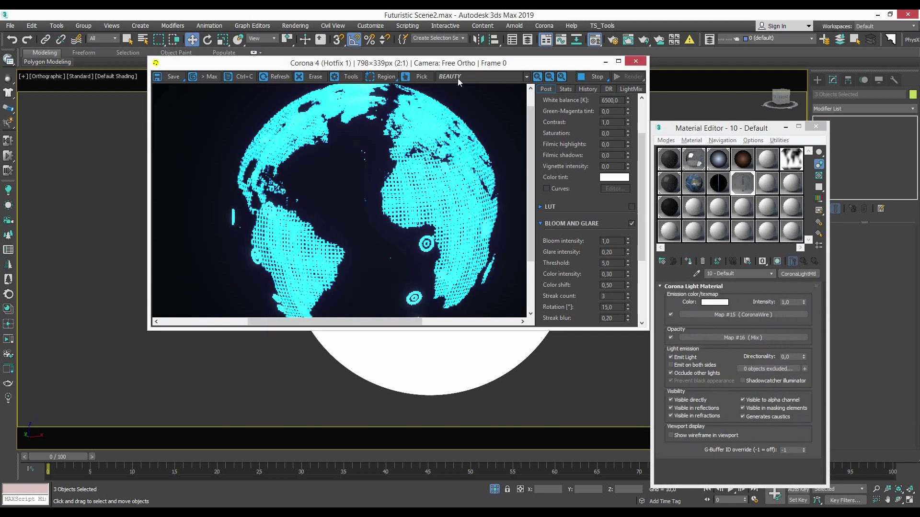
# Hide the light sphere and apply the Earth material to the inner earth sphere
pyautogui.moveTo(384, 63); pyautogui.dragTo(363, 370)
pyautogui.click(470, 207)
pyautogui.rightClick(569, 240)
pyautogui.click(590, 207)
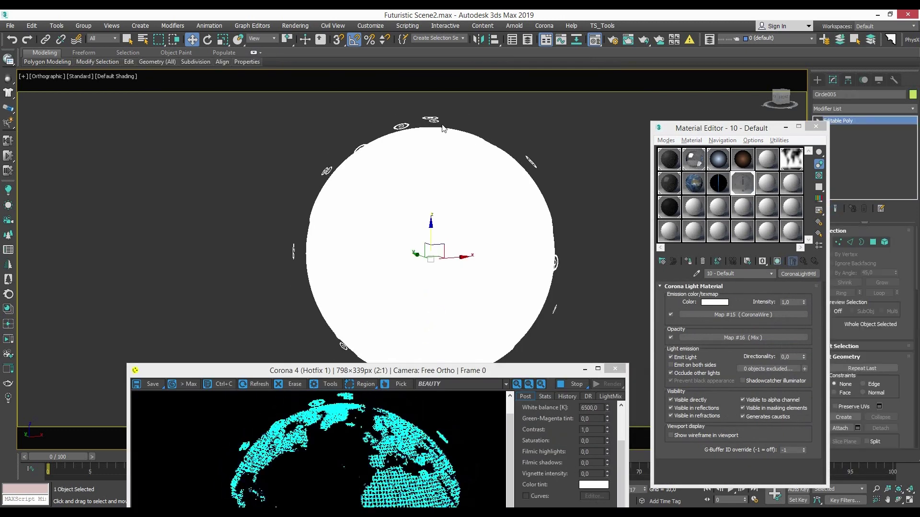
pyautogui.click(694, 183)
pyautogui.click(687, 260)
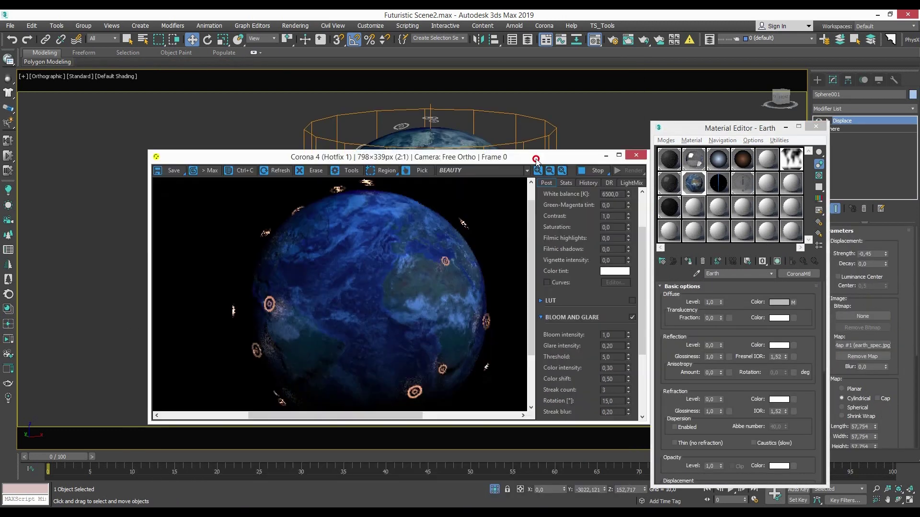
# Unhide all hidden objects in the viewport
pyautogui.rightClick(549, 256)
pyautogui.click(570, 181)
pyautogui.press('Escape')
pyautogui.rightClick(537, 179)
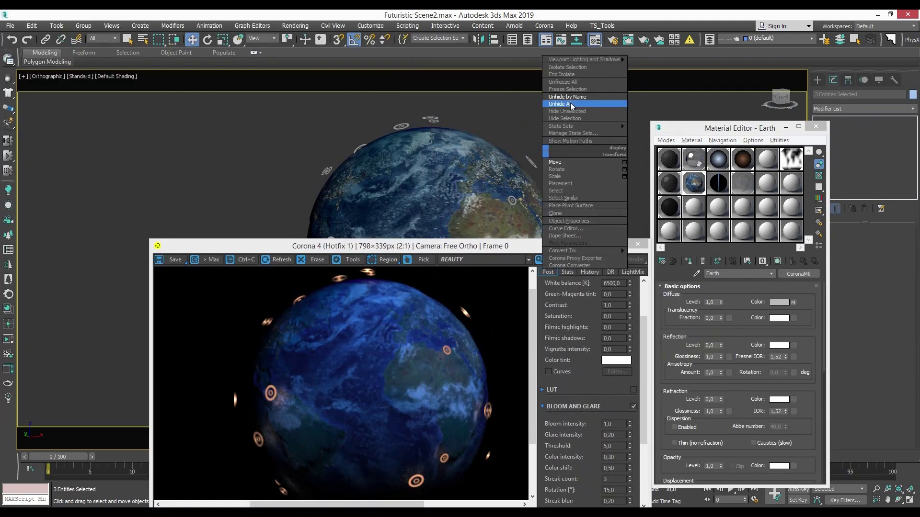
pyautogui.click(570, 115)
# Undo back to the light material and reposition the render window to reveal the sphere
pyautogui.hotkey('ctrl', 'z')
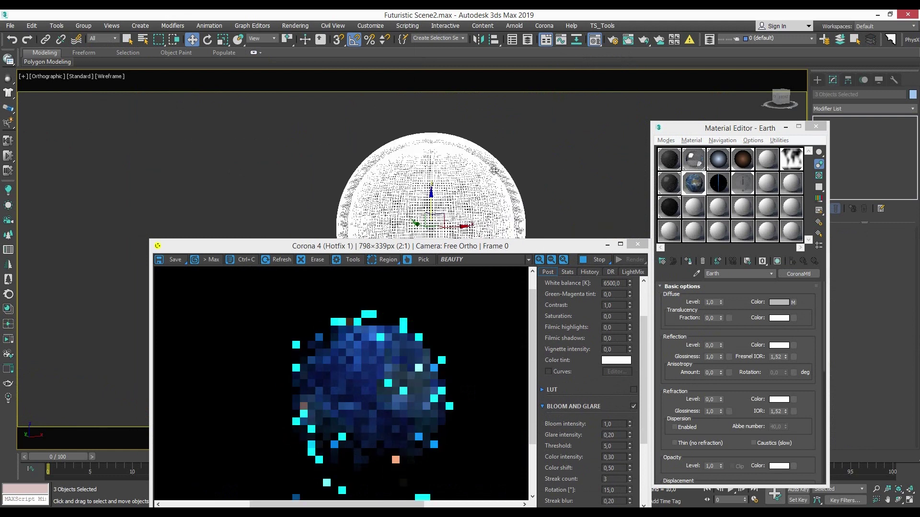
pyautogui.moveTo(383, 246); pyautogui.dragTo(363, 139)
pyautogui.scroll(1, 386, 276)
pyautogui.scroll(-3, 349, 248)
pyautogui.click(743, 182)
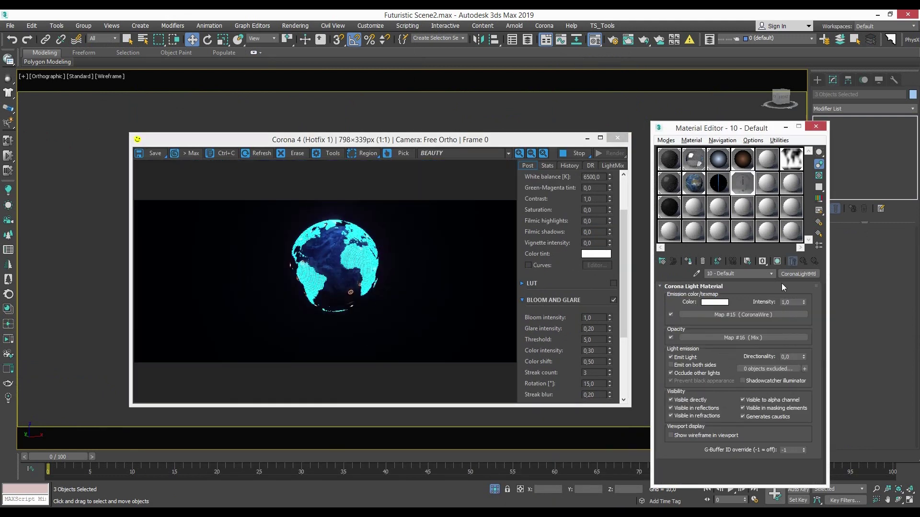
pyautogui.scroll(2, 325, 263)
pyautogui.scroll(-2, 412, 251)
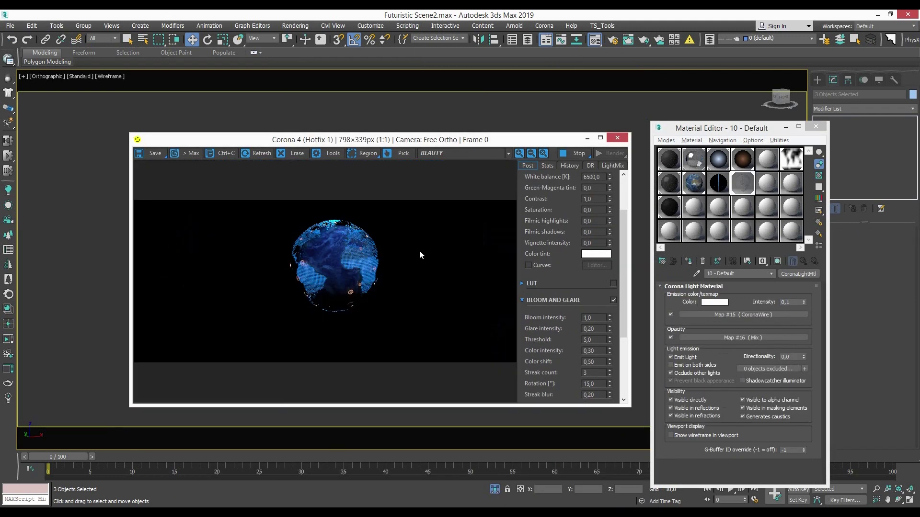
pyautogui.moveTo(384, 139); pyautogui.dragTo(364, 247)
pyautogui.hotkey('ctrl', 'z')
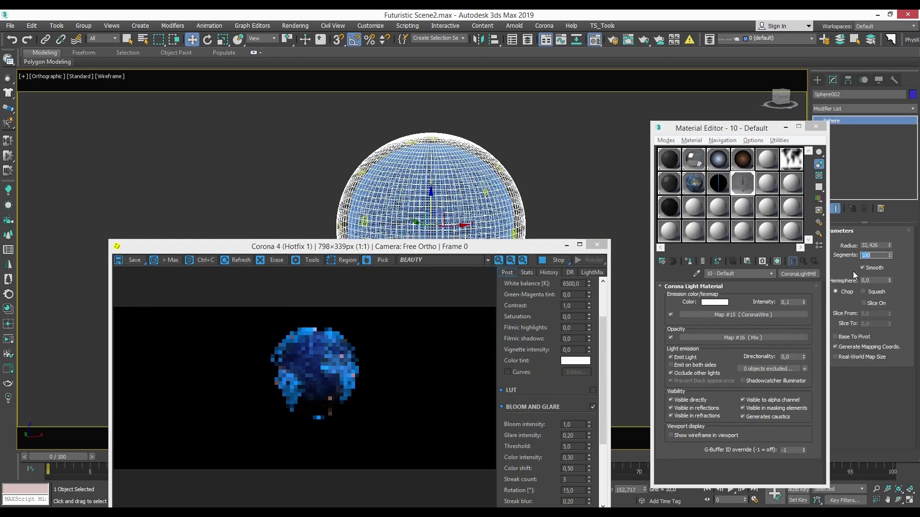
pyautogui.scroll(2, 269, 361)
pyautogui.scroll(-2, 275, 380)
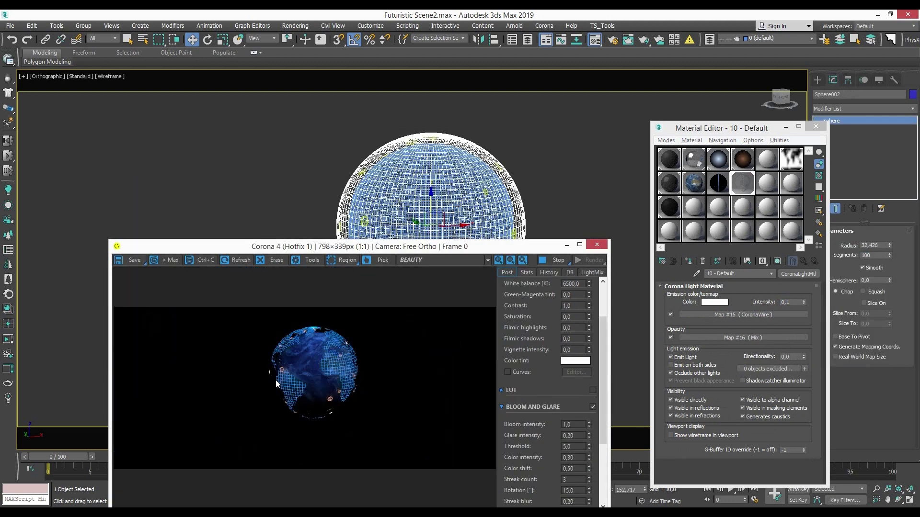
# Darken the Corona Wire edge colour to grey (129) and preview the render from CoronaCamera001
pyautogui.click(766, 338)
pyautogui.click(754, 311)
pyautogui.click(704, 322)
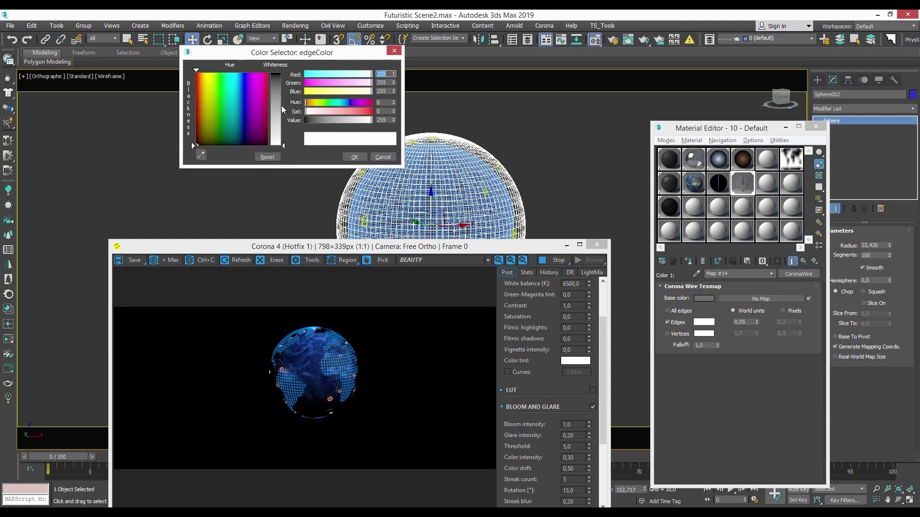
pyautogui.moveTo(280, 106); pyautogui.dragTo(281, 99)
pyautogui.click(354, 156)
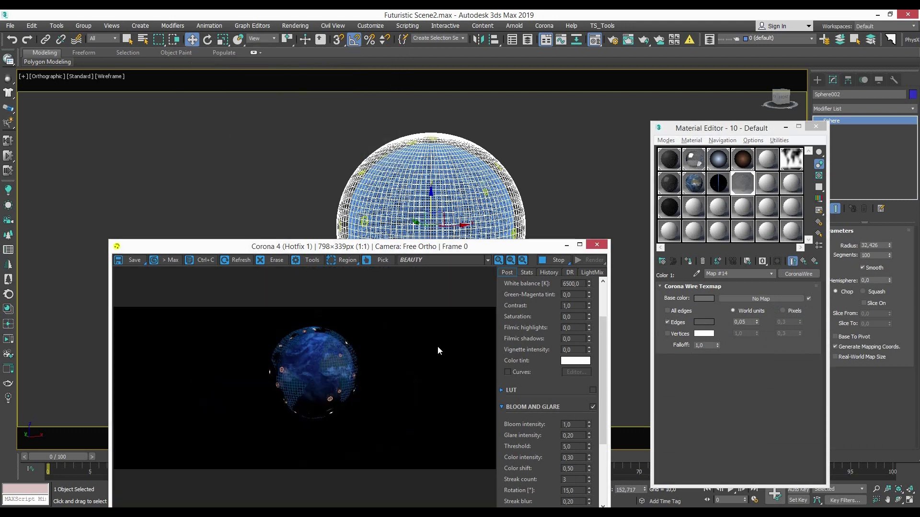
pyautogui.press('c')
pyautogui.click(515, 204)
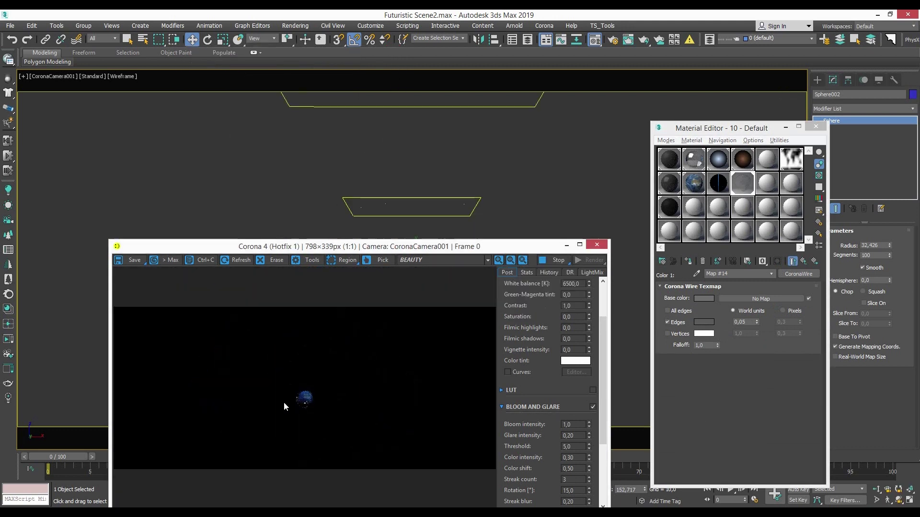
pyautogui.scroll(3, 300, 399)
# Recheck the wire base and edge colours, cancelling the edge colour change
pyautogui.click(704, 298)
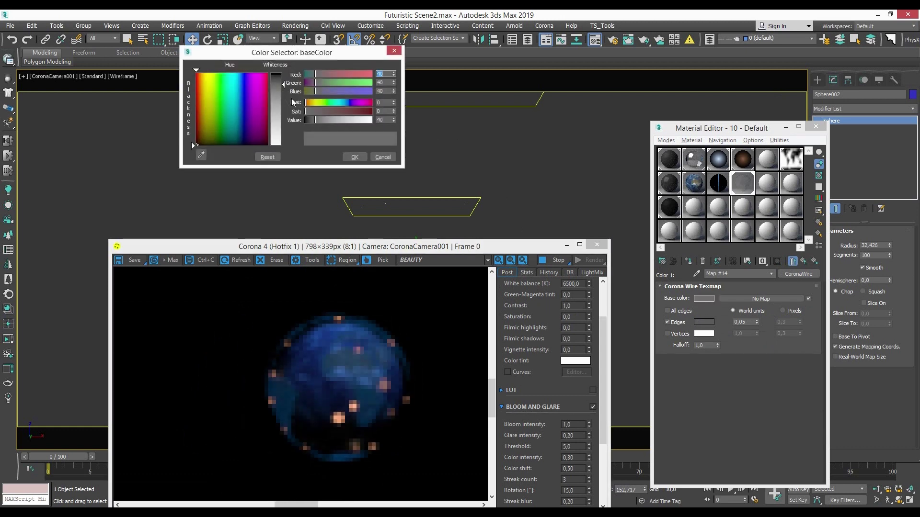
pyautogui.click(355, 156)
pyautogui.scroll(-1, 355, 390)
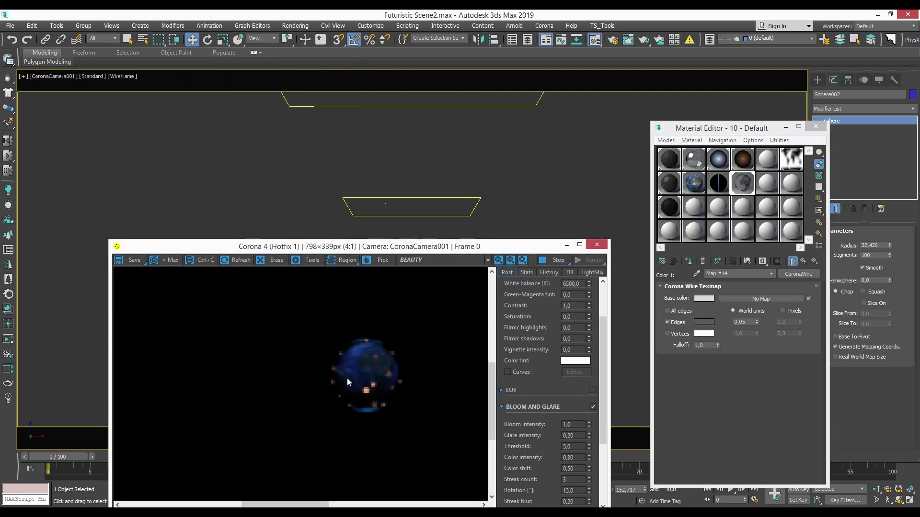
pyautogui.click(703, 298)
pyautogui.click(384, 139)
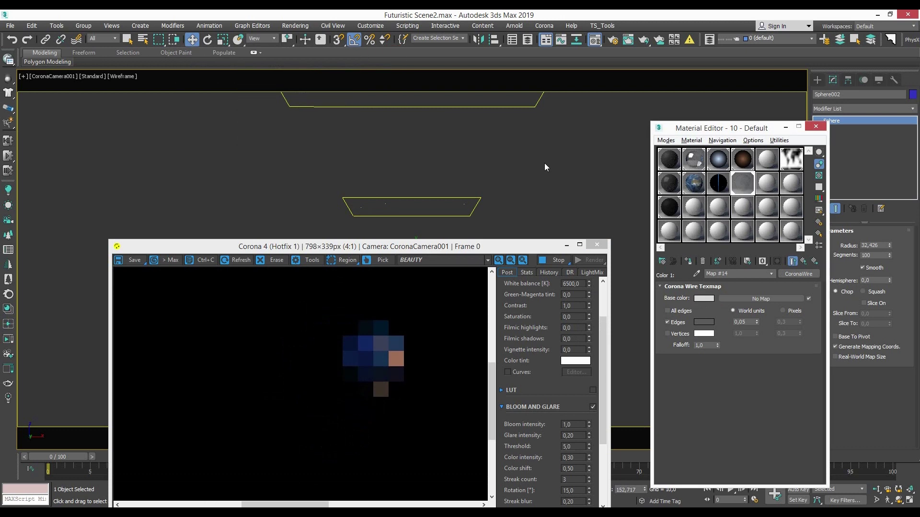
pyautogui.click(704, 322)
pyautogui.write('0,5')
pyautogui.press('Return')
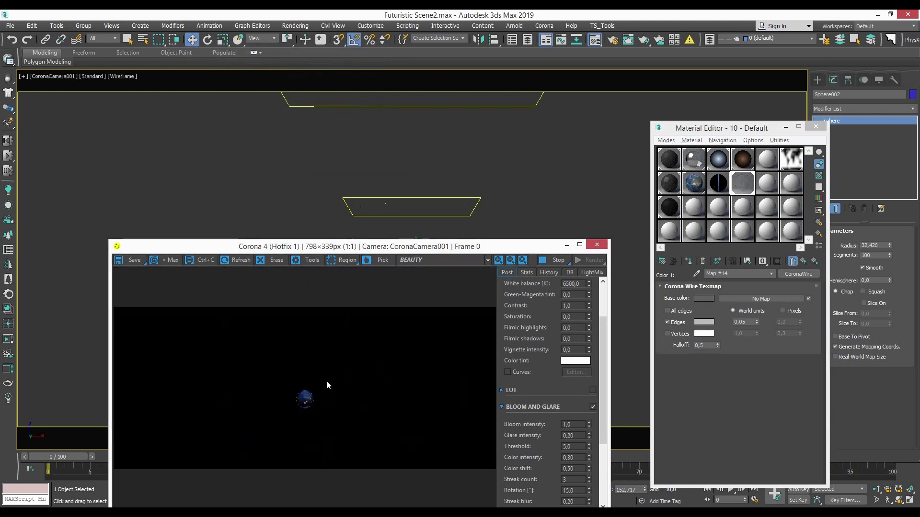
pyautogui.moveTo(491, 246); pyautogui.dragTo(528, 279)
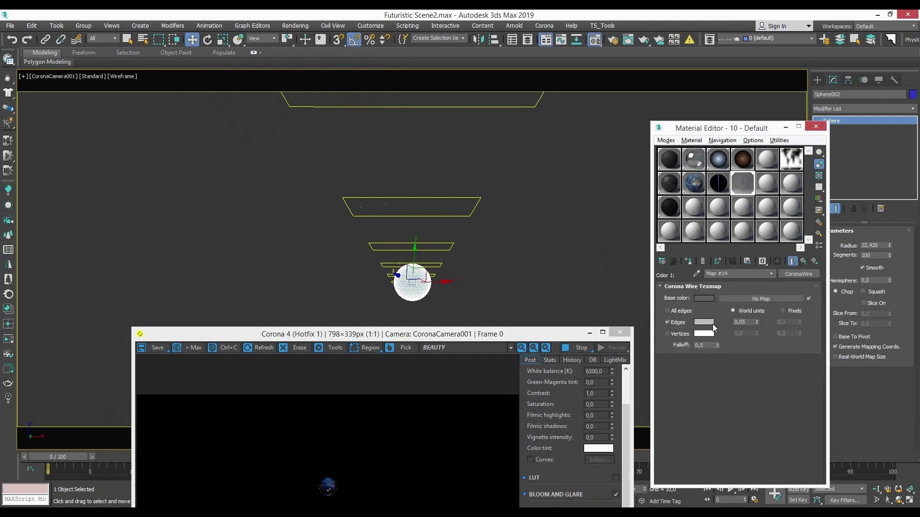
pyautogui.click(383, 158)
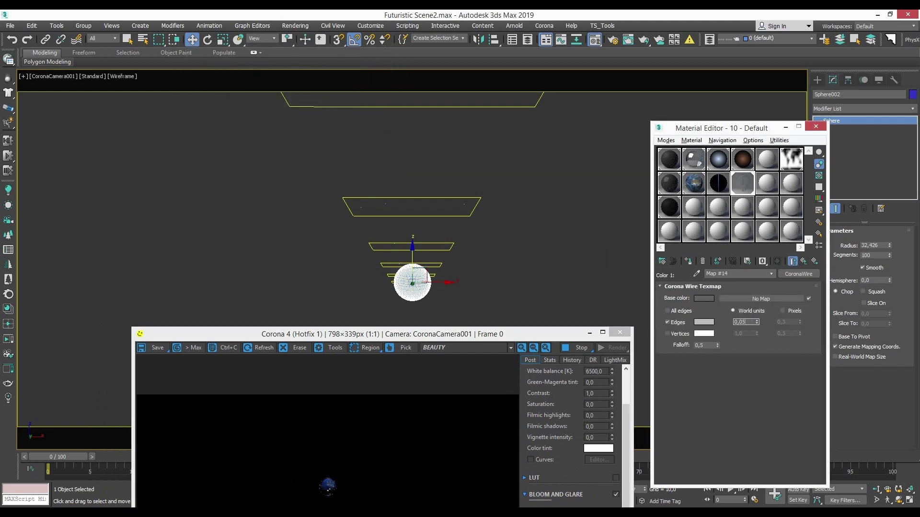
pyautogui.write('0,1')
# Set the CoronaWire map's base colour to black
pyautogui.click(688, 261)
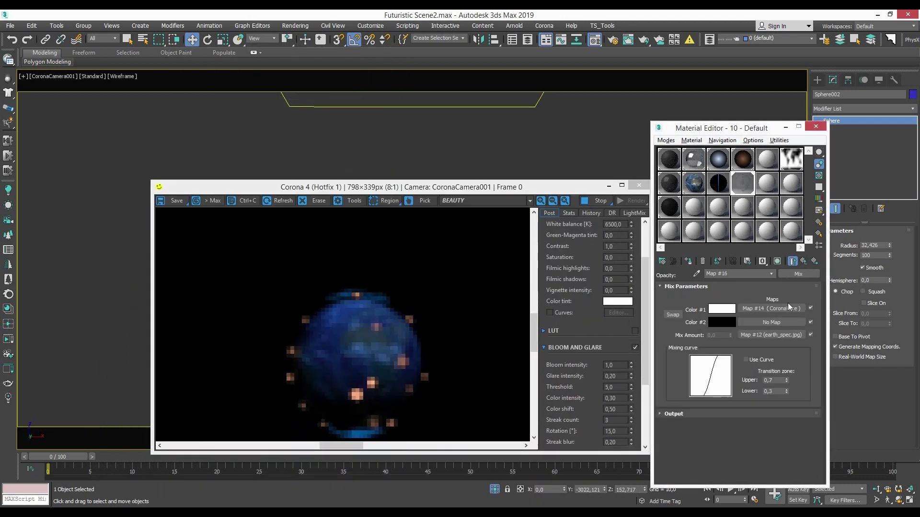
pyautogui.click(814, 261)
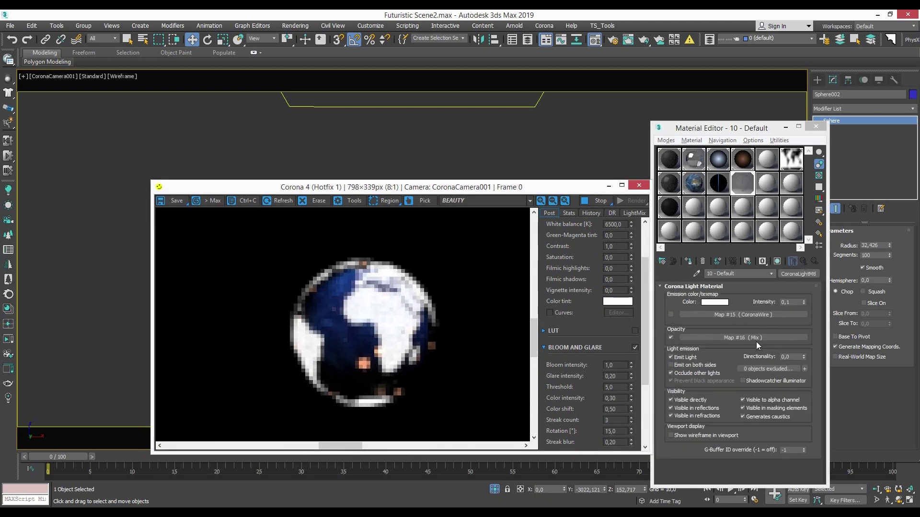
pyautogui.click(803, 261)
pyautogui.click(771, 308)
pyautogui.click(703, 299)
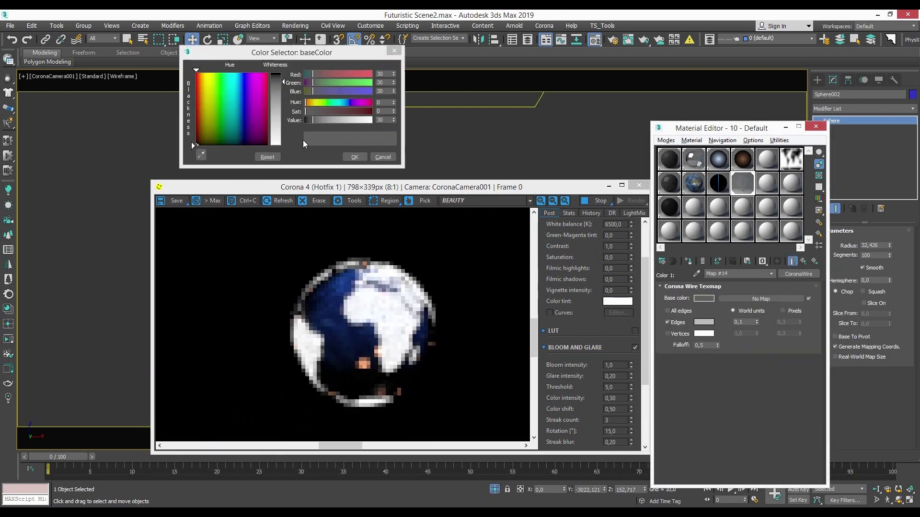
pyautogui.click(354, 157)
# Set the wire edge width to 0,08 and switch the viewport to shaded display
pyautogui.click(750, 321)
pyautogui.write('1')
pyautogui.press('Return')
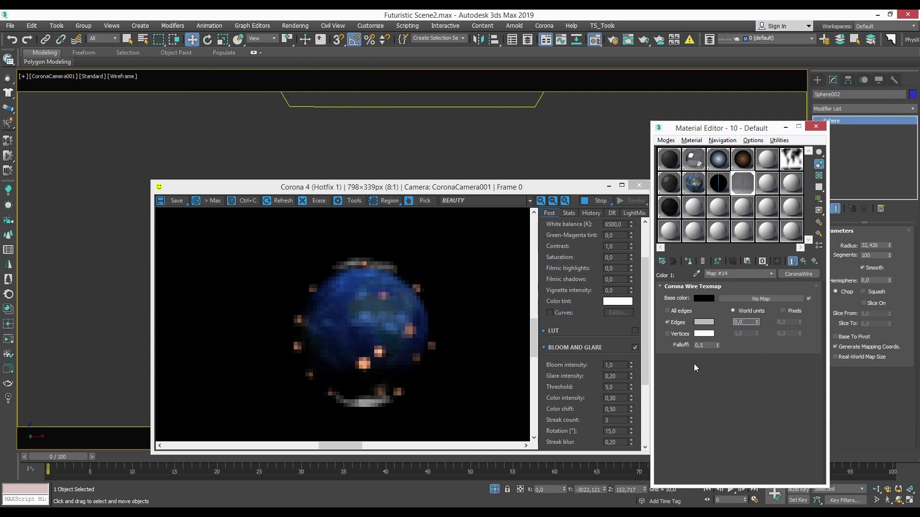
pyautogui.write('8')
pyautogui.press('Return')
pyautogui.scroll(-2, 465, 313)
pyautogui.scroll(-1, 464, 314)
pyautogui.moveTo(464, 187); pyautogui.dragTo(483, 326)
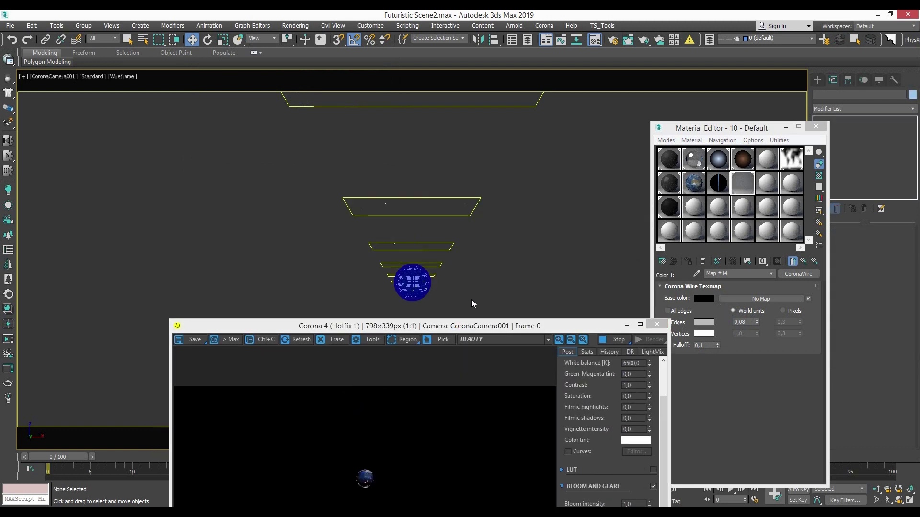
pyautogui.press('F3')
# Set the Corona light material's emission colour to blue
pyautogui.click(792, 261)
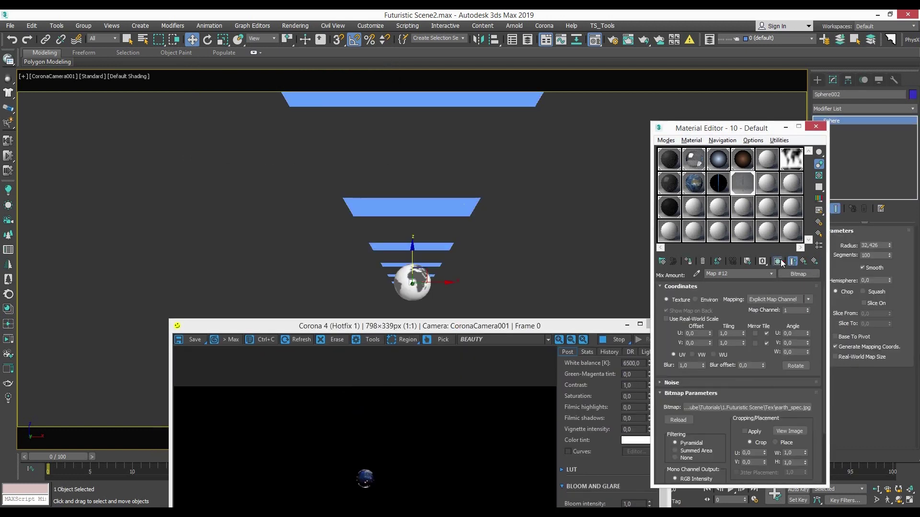
pyautogui.moveTo(547, 329); pyautogui.dragTo(556, 266)
pyautogui.click(793, 261)
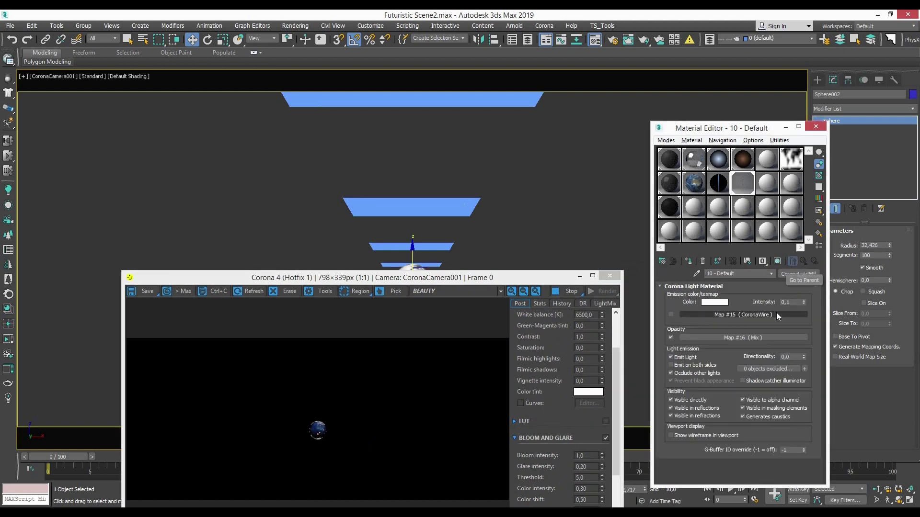
pyautogui.click(714, 302)
pyautogui.click(355, 156)
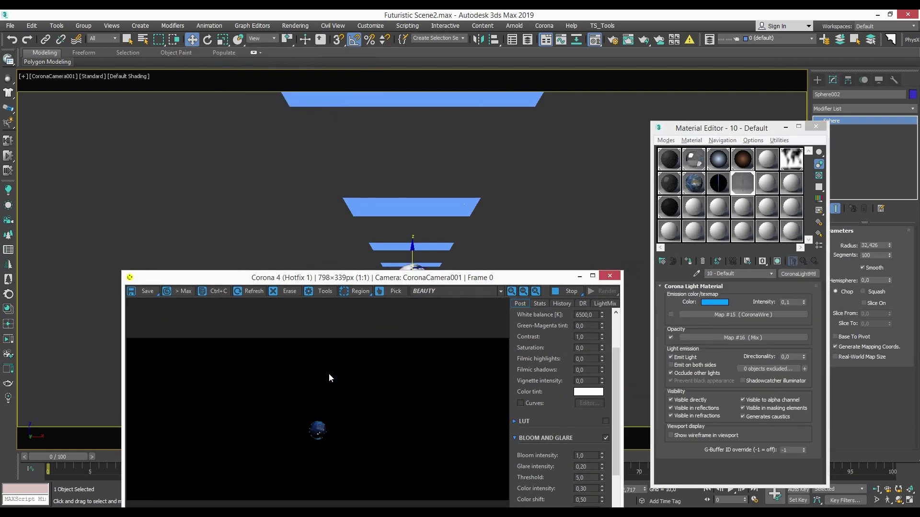
# Switch the CoronaWire edges to Pixels with a width of 0,03
pyautogui.click(764, 338)
pyautogui.click(771, 308)
pyautogui.click(791, 311)
pyautogui.doubleClick(788, 322)
pyautogui.write('0,05')
pyautogui.press('Return')
pyautogui.write('3')
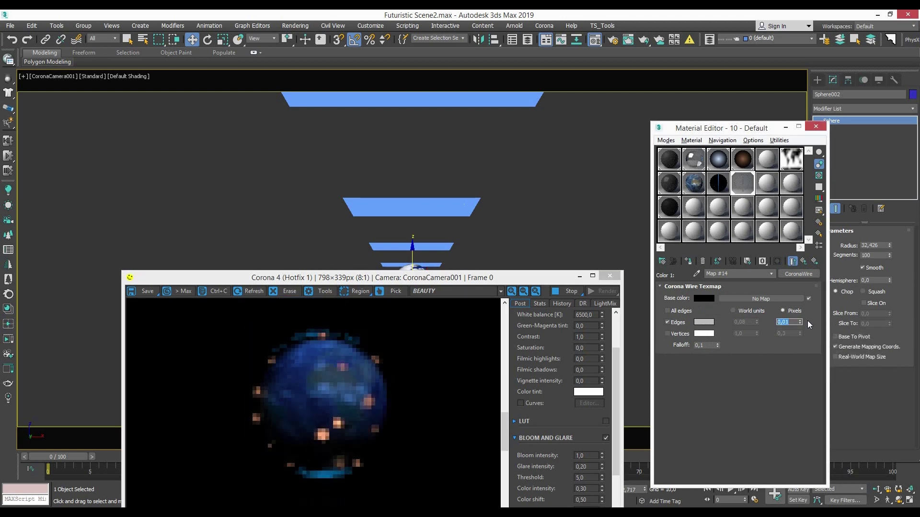
pyautogui.write('0,03')
pyautogui.press('Return')
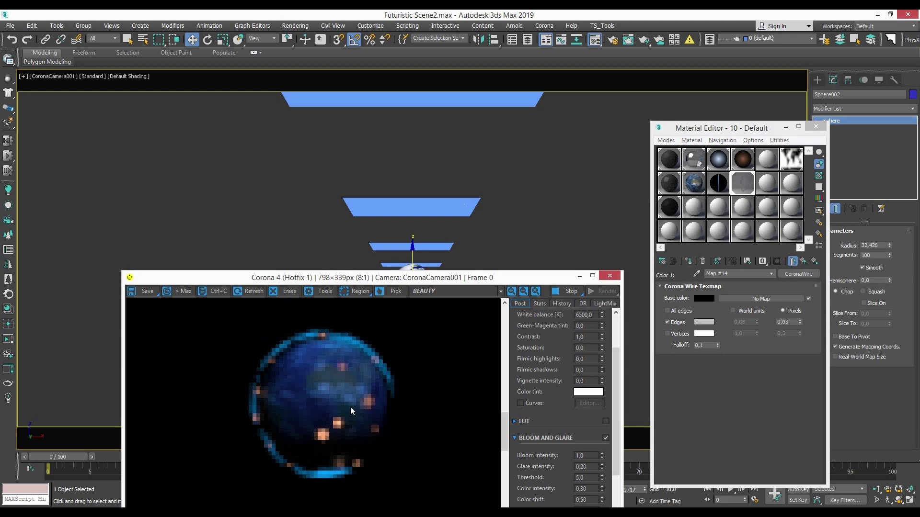
pyautogui.scroll(-3, 358, 420)
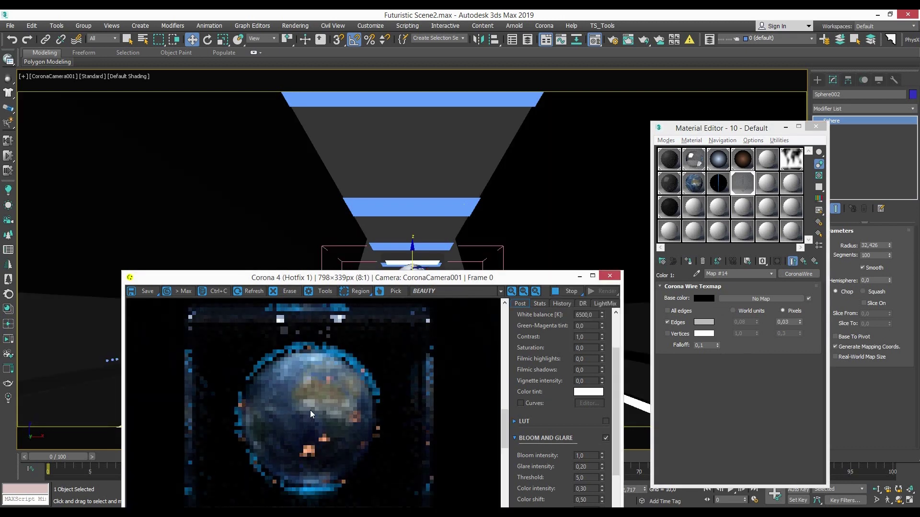
pyautogui.moveTo(509, 271); pyautogui.dragTo(603, 128)
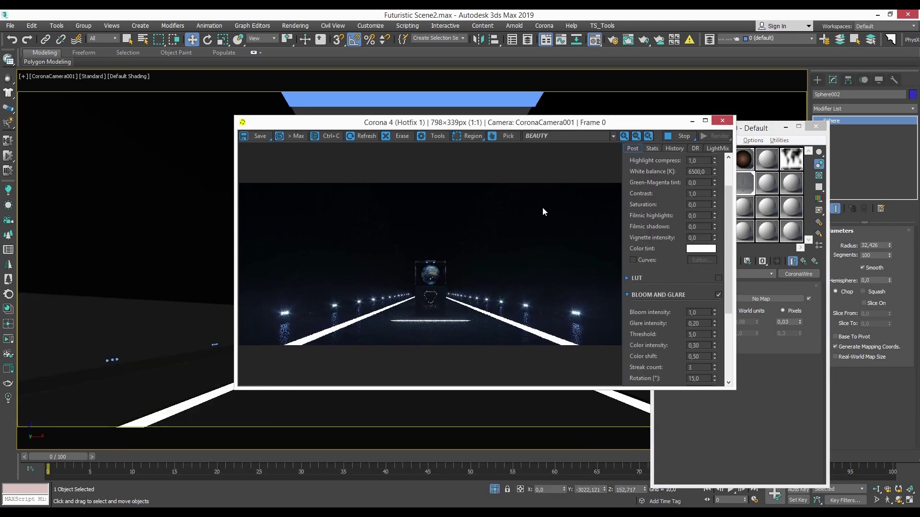
# Shift Light Mat's falloff front colour to a deeper violet-blue
pyautogui.scroll(3, 496, 202)
pyautogui.scroll(-3, 421, 299)
pyautogui.click(732, 201)
pyautogui.moveTo(479, 122)
pyautogui.mouseDown()
pyautogui.moveTo(356, 122)
pyautogui.moveTo(371, 115)
pyautogui.mouseUp()
pyautogui.click(743, 314)
pyautogui.click(674, 308)
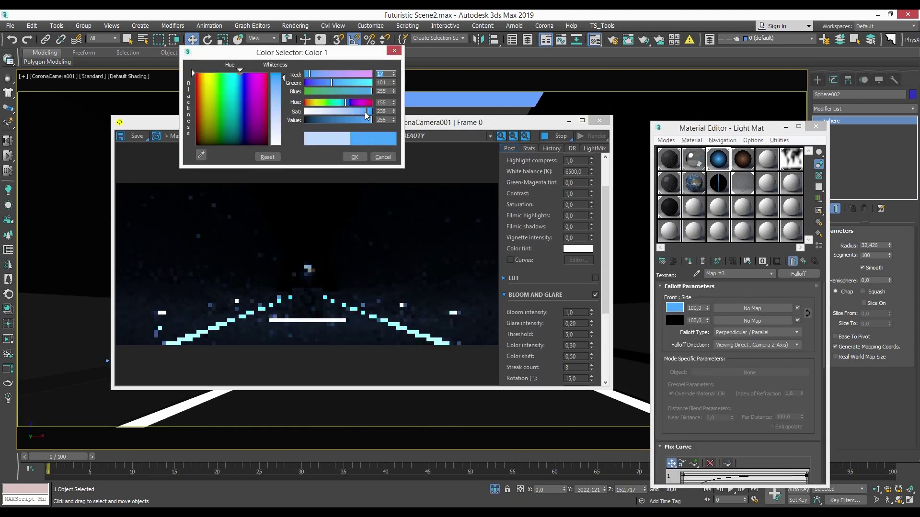
pyautogui.moveTo(346, 103); pyautogui.dragTo(351, 122)
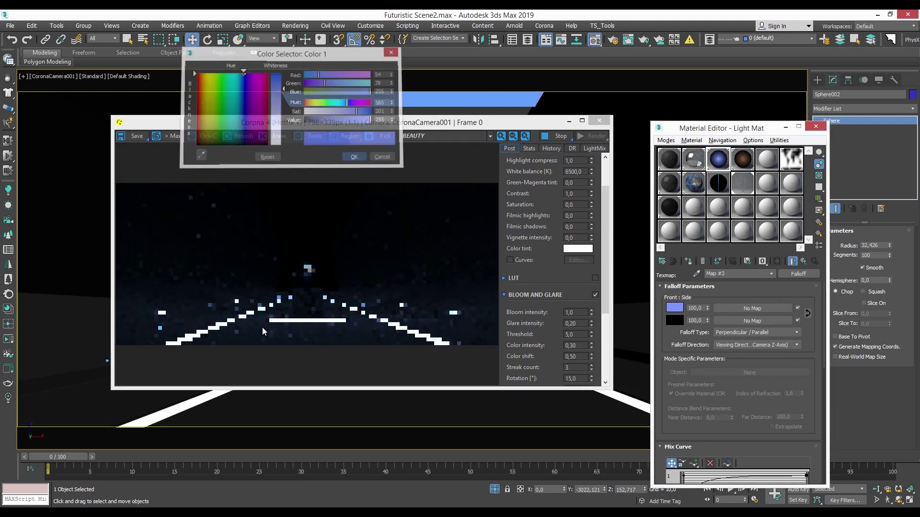
pyautogui.click(354, 158)
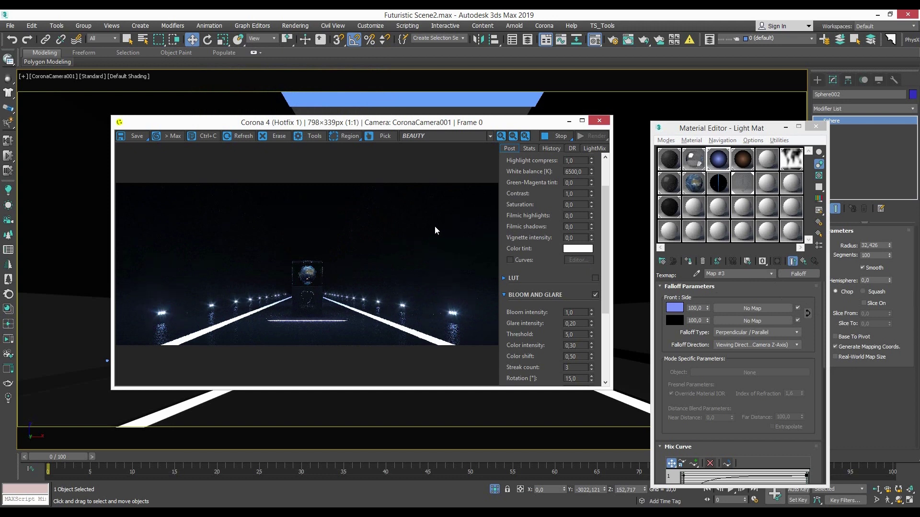
# Close the render and material windows, then clone a Corona light group in Front view
pyautogui.click(599, 121)
pyautogui.press('m')
pyautogui.click(445, 290)
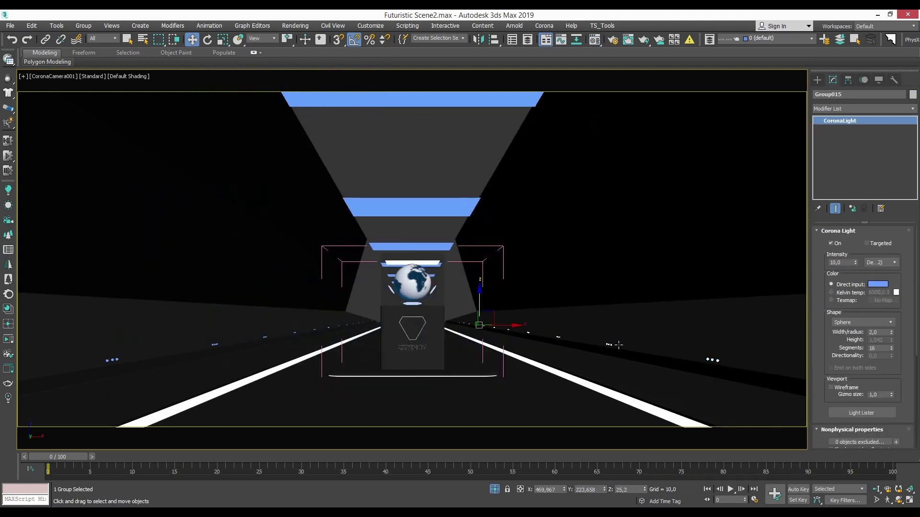
pyautogui.press('f')
pyautogui.press('Return')
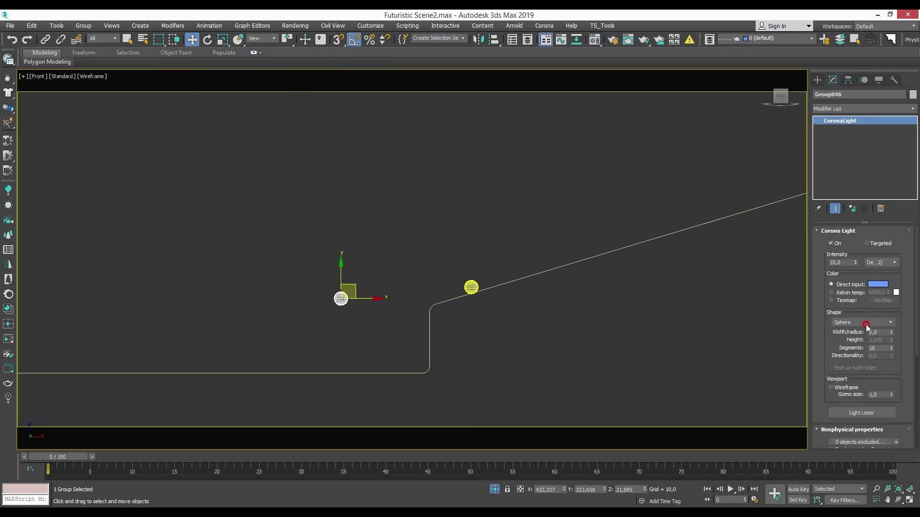
pyautogui.rightClick(325, 281)
pyautogui.click(364, 295)
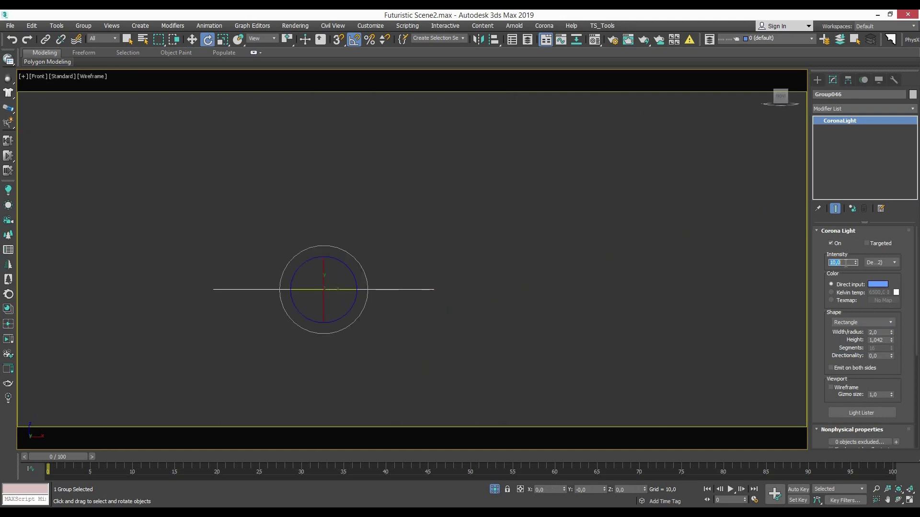
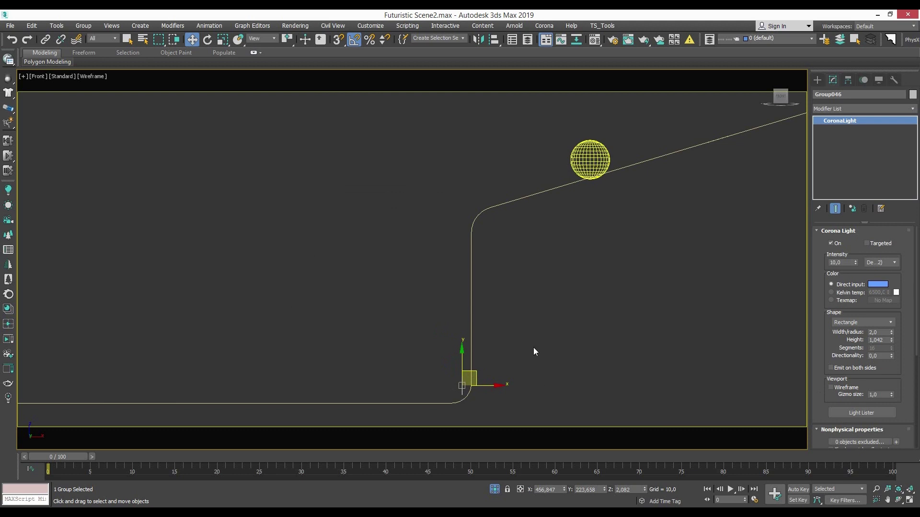
# Set the blue Corona light's directionality to 0,5 and its intensity to 100, then 500
pyautogui.press('c')
pyautogui.hotkey('shift', 'q')
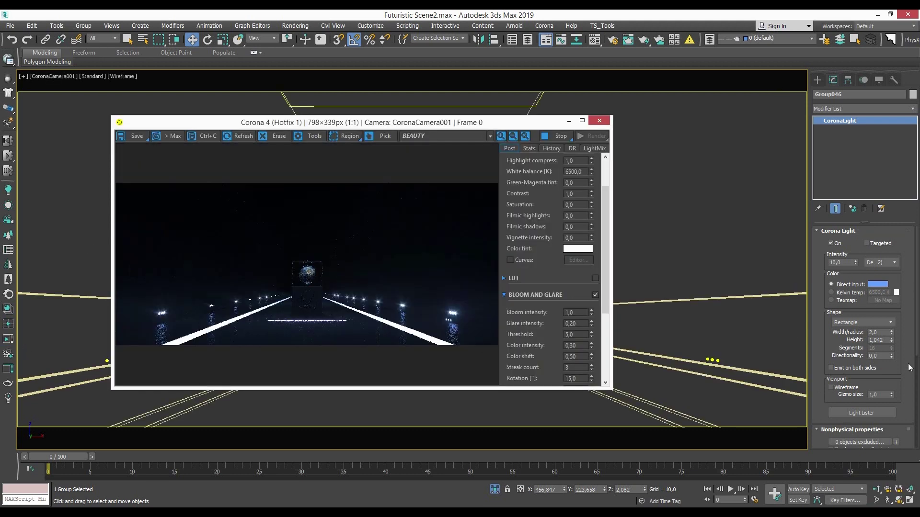
pyautogui.moveTo(891, 356); pyautogui.dragTo(891, 336)
pyautogui.scroll(2, 439, 329)
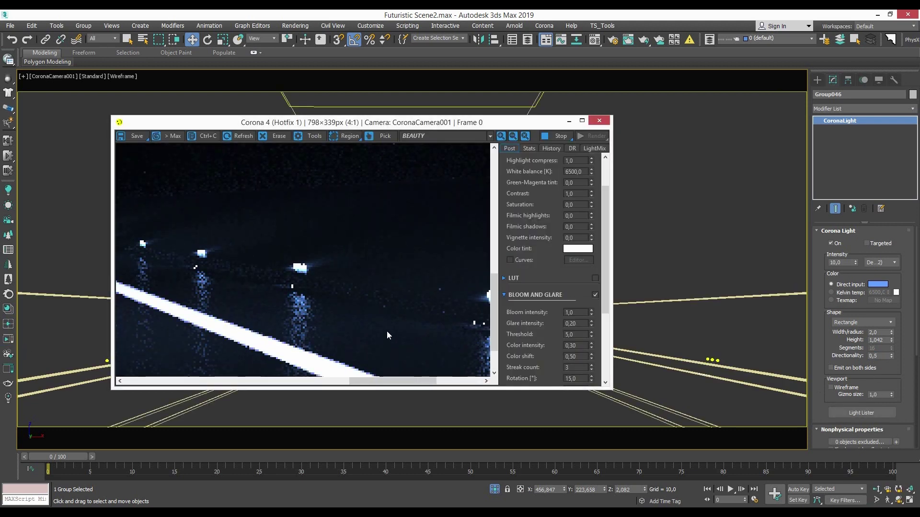
pyautogui.doubleClick(836, 262)
pyautogui.write('100')
pyautogui.press('Return')
pyautogui.moveTo(486, 332); pyautogui.dragTo(478, 333, button='middle')
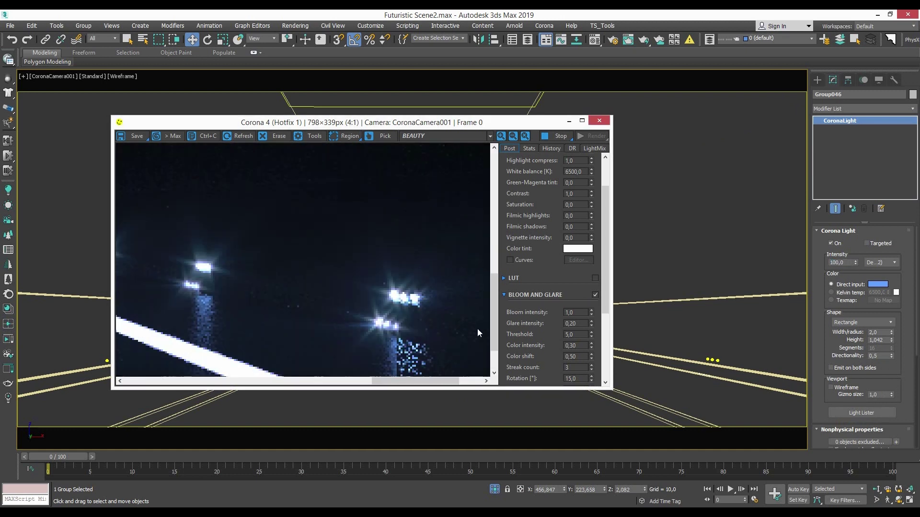
pyautogui.scroll(-2, 478, 332)
pyautogui.doubleClick(836, 262)
pyautogui.write('500')
pyautogui.press('Return')
# Set the Corona light's width to 1,0
pyautogui.scroll(2, 150, 252)
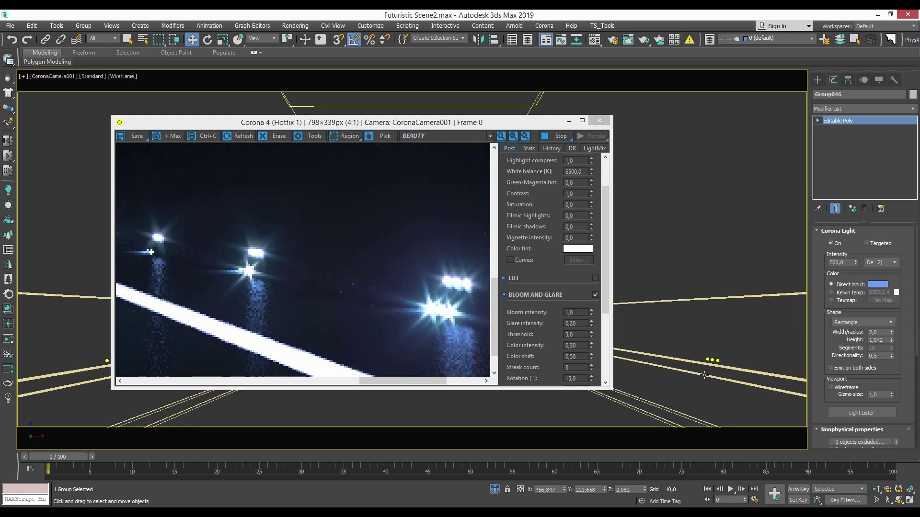
pyautogui.scroll(-2, 384, 276)
pyautogui.doubleClick(883, 332)
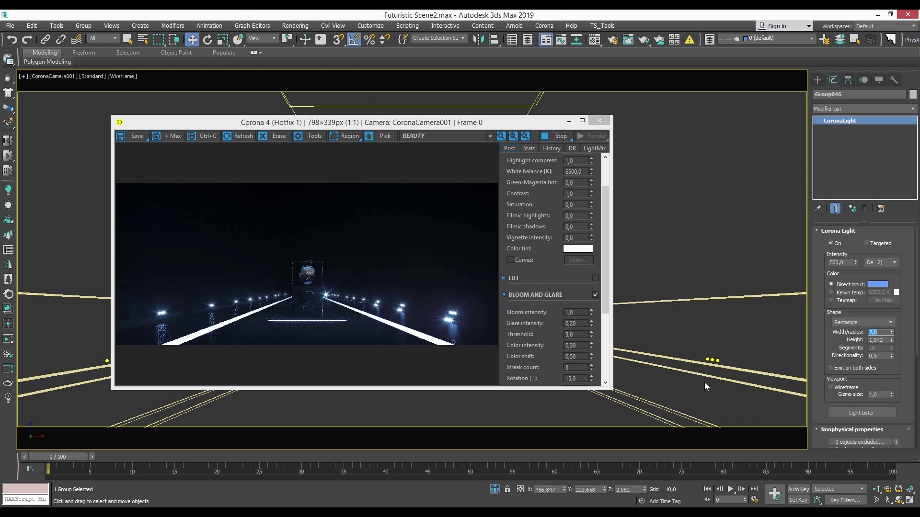
pyautogui.write('1')
pyautogui.press('Return')
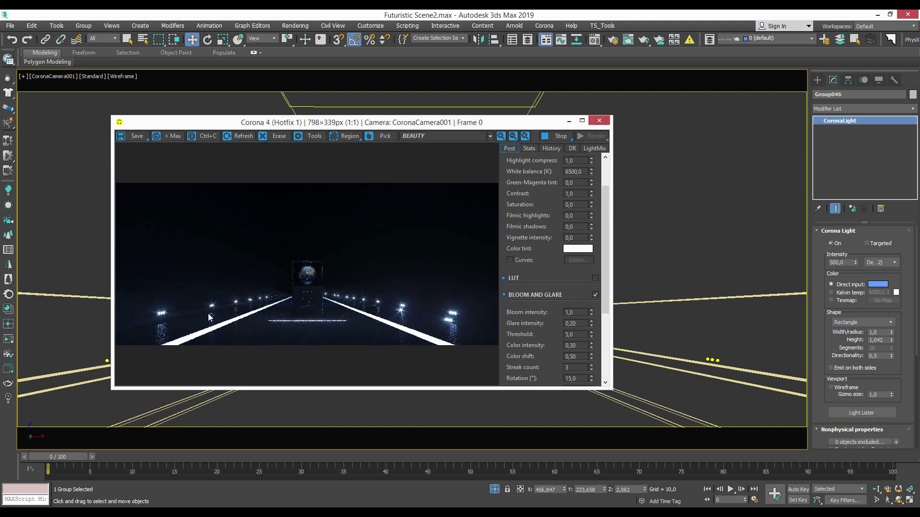
pyautogui.scroll(2, 209, 317)
pyautogui.scroll(1, 208, 317)
pyautogui.scroll(-3, 441, 287)
pyautogui.doubleClick(877, 339)
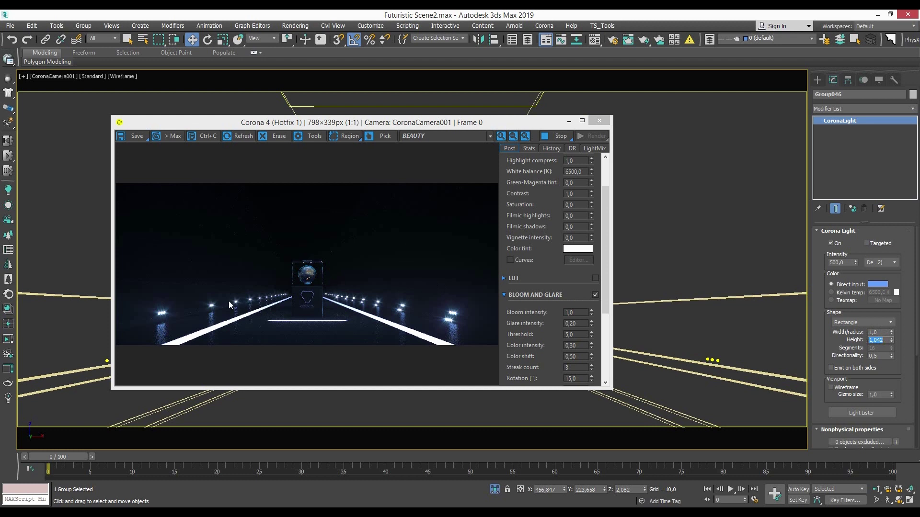
pyautogui.scroll(2, 229, 305)
pyautogui.scroll(-2, 328, 261)
# Clone the light group and mirror the copy in front view with No Clone
pyautogui.keyDown('shift'); pyautogui.moveTo(422, 297); pyautogui.dragTo(464, 315); pyautogui.keyUp('shift')
pyautogui.click(463, 304)
pyautogui.press('f')
pyautogui.press('z')
pyautogui.click(478, 40)
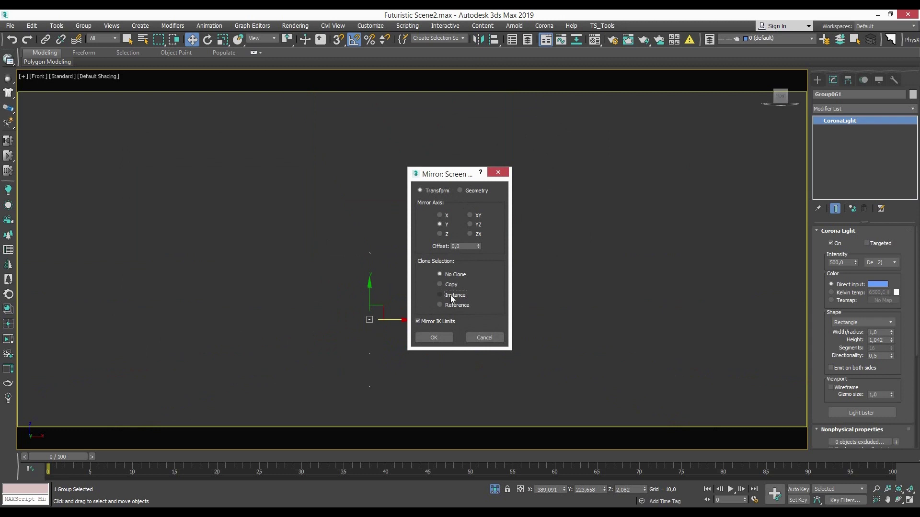
pyautogui.click(439, 274)
pyautogui.press('Return')
pyautogui.press('F3')
pyautogui.press('z')
# Render the camera view to check the mirrored light group
pyautogui.press('c')
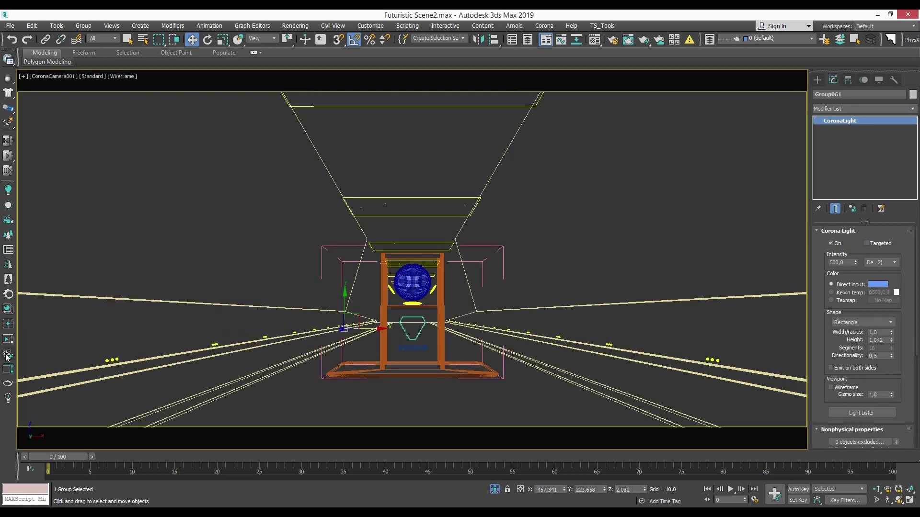
pyautogui.hotkey('shift', 'q')
pyautogui.scroll(-1, 269, 297)
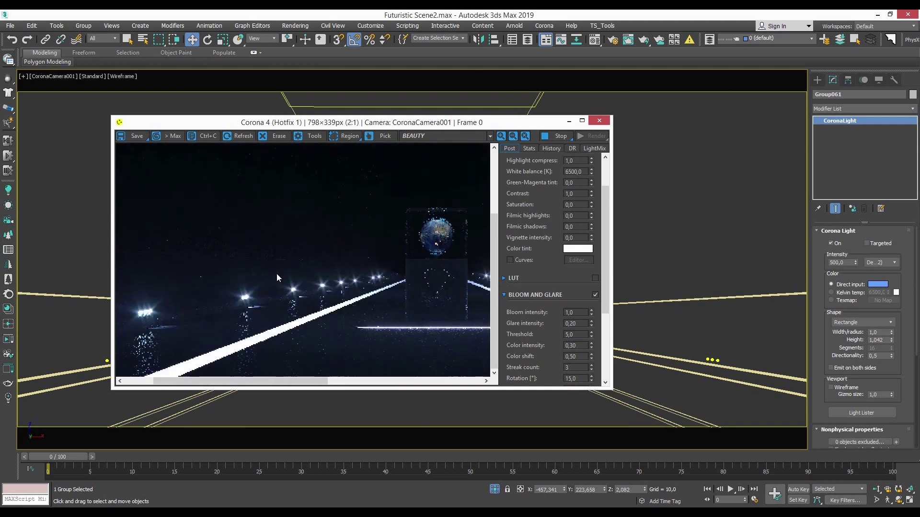
pyautogui.scroll(1, 277, 274)
pyautogui.scroll(-2, 360, 263)
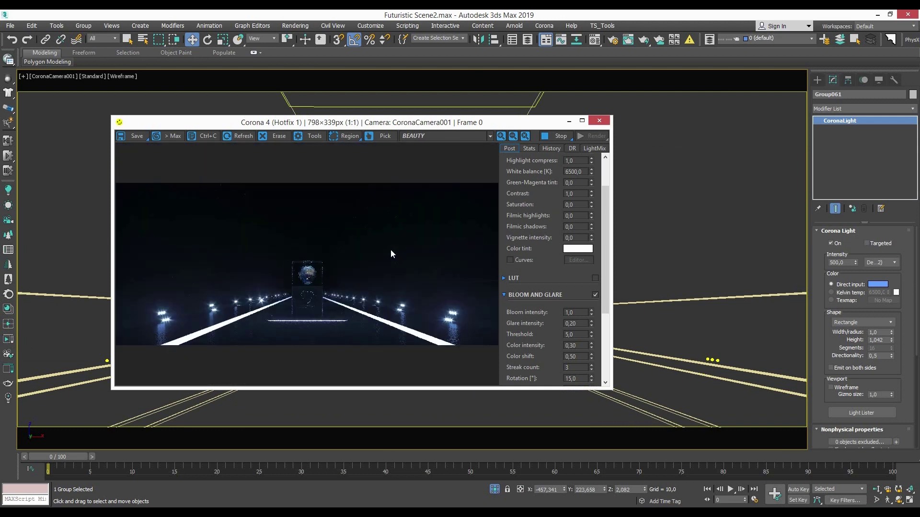
# Start a Line spline in the top view at the near end of the tunnel floor
pyautogui.click(599, 120)
pyautogui.rightClick(427, 263)
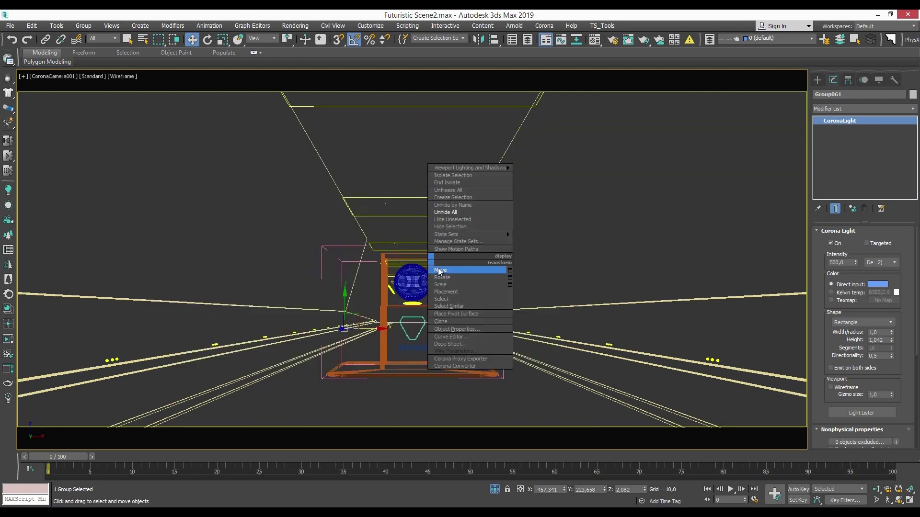
pyautogui.press('t')
pyautogui.press('z')
pyautogui.click(818, 79)
pyautogui.click(844, 145)
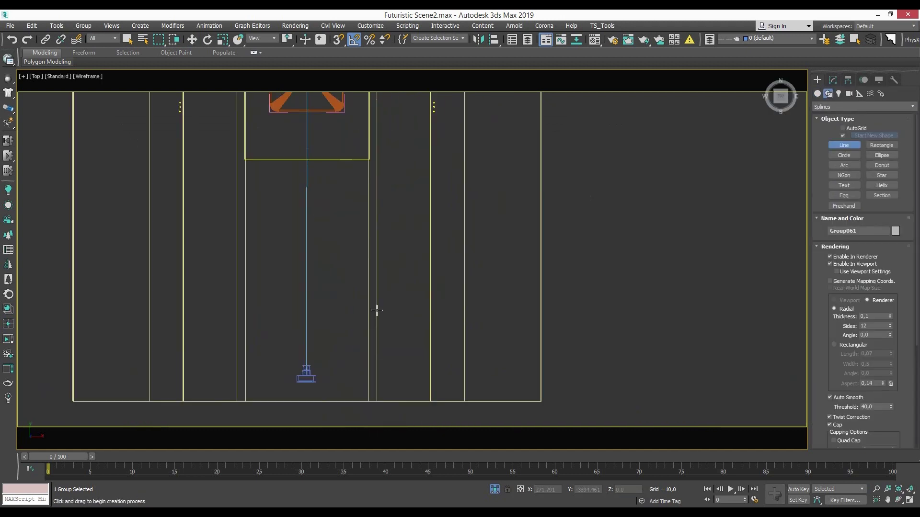
pyautogui.click(535, 367)
pyautogui.click(536, 322)
# Extend the line in a zigzag toward the far end of the road and finish it
pyautogui.moveTo(560, 156); pyautogui.dragTo(554, 248, button='middle')
pyautogui.click(535, 200)
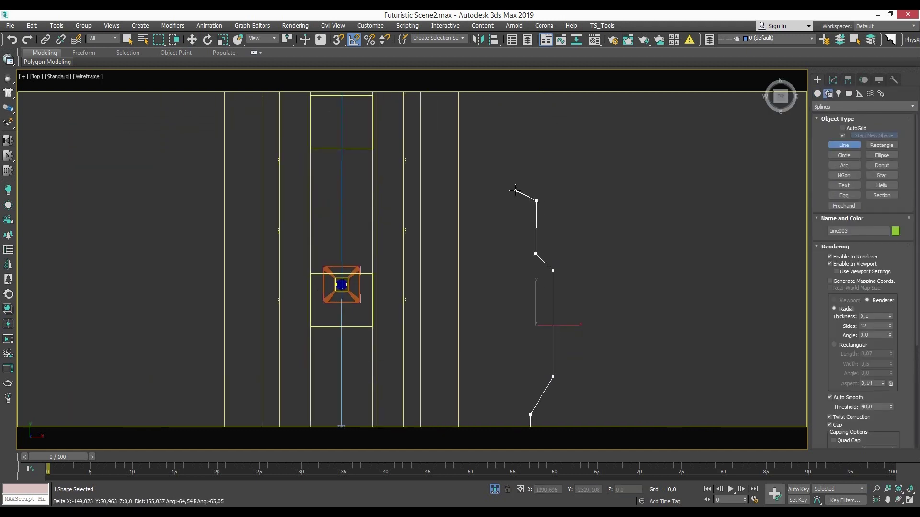
pyautogui.moveTo(522, 136); pyautogui.dragTo(527, 254, button='middle')
pyautogui.click(527, 250)
pyautogui.click(527, 206)
pyautogui.click(541, 190)
pyautogui.click(541, 117)
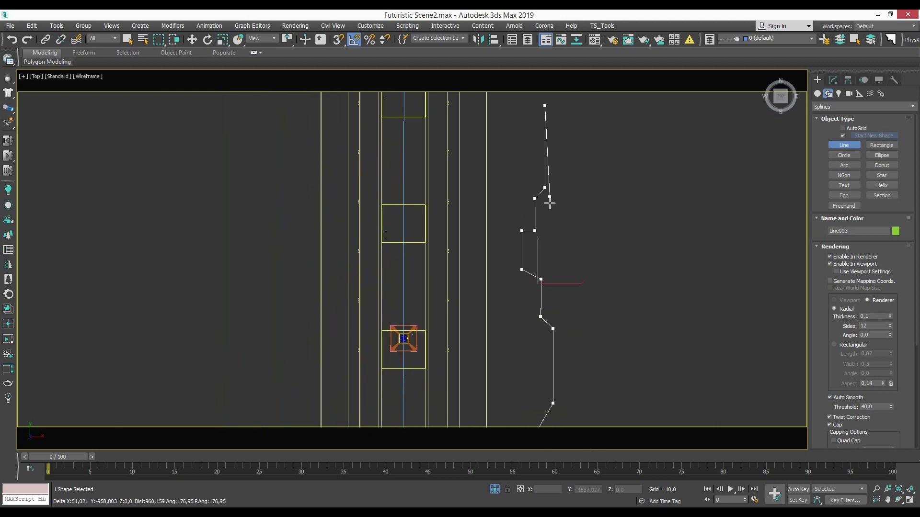
pyautogui.rightClick(548, 199)
# Weld the selected vertices of the line in vertex sub-object mode
pyautogui.press('1')
pyautogui.click(527, 225)
pyautogui.scroll(2, 644, 283)
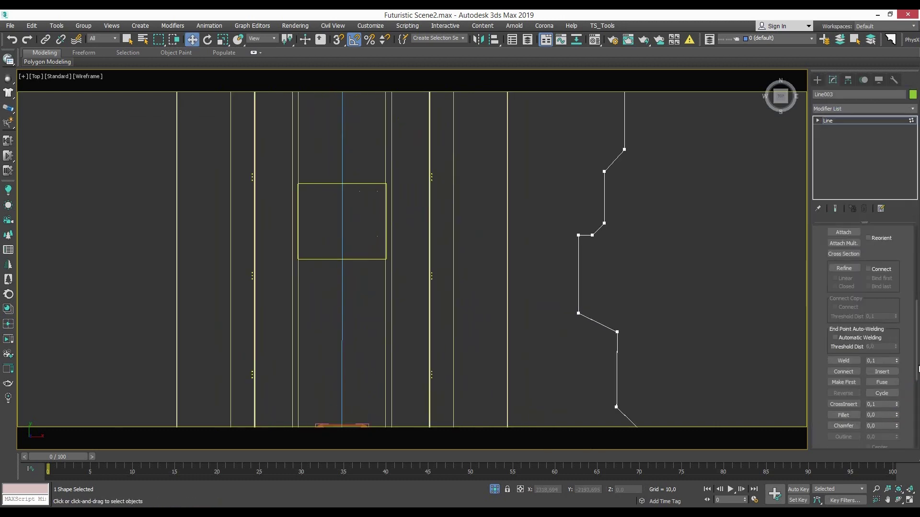
pyautogui.click(754, 323)
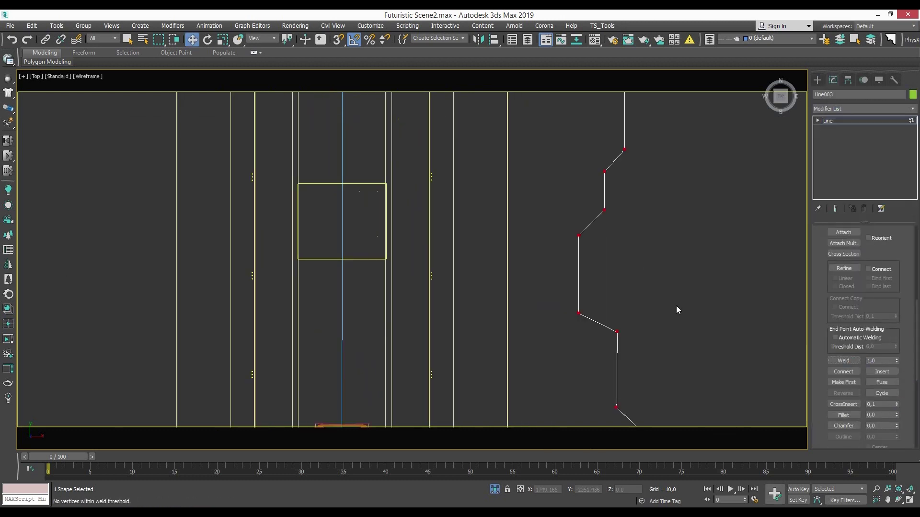
pyautogui.scroll(-5, 677, 309)
pyautogui.moveTo(527, 239); pyautogui.dragTo(535, 132, button='middle')
pyautogui.scroll(3, 522, 225)
pyautogui.click(522, 225)
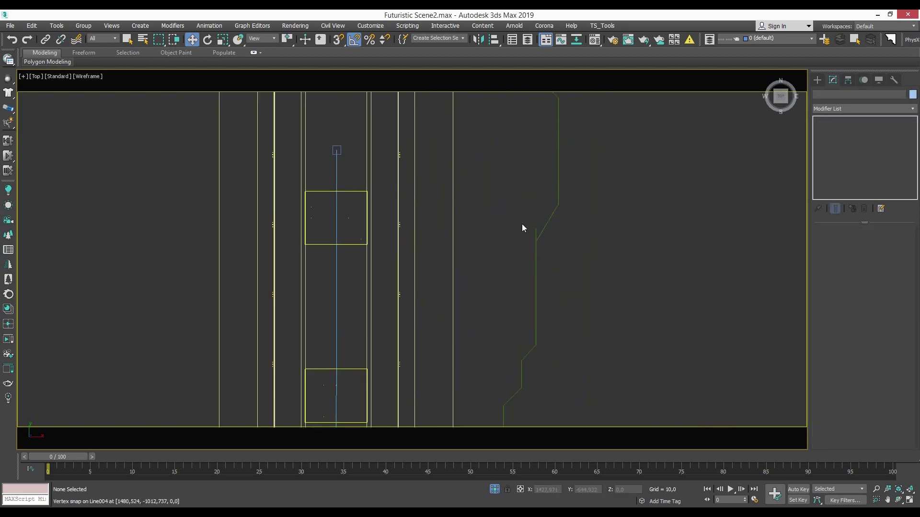
pyautogui.scroll(-3, 556, 314)
pyautogui.scroll(4, 467, 284)
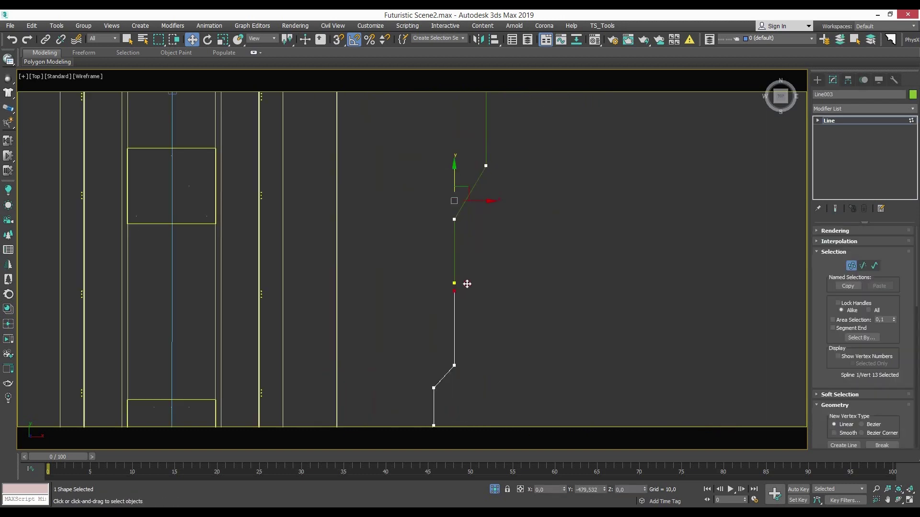
pyautogui.click(851, 265)
# Weld the overlapping vertices so Line003 renders as a rectangular 0,07 × 0,5 strip
pyautogui.scroll(-2, 833, 368)
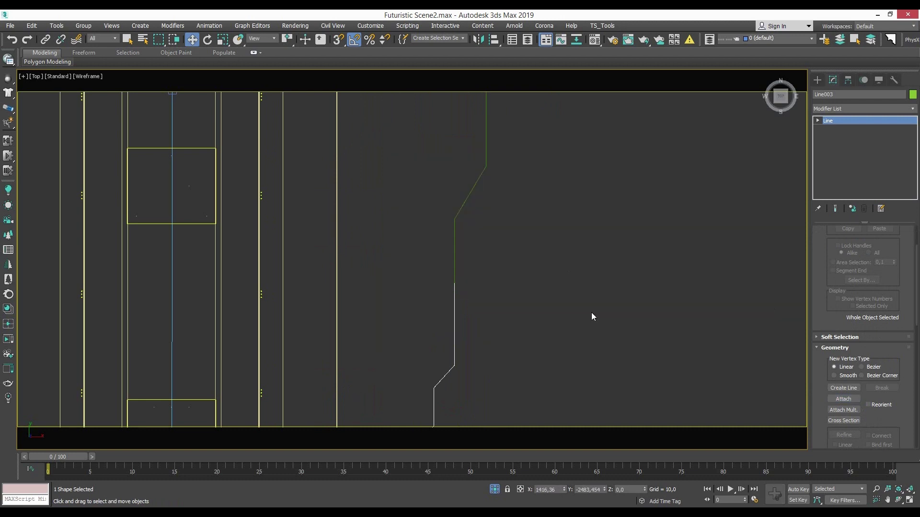
pyautogui.scroll(-5, 464, 262)
pyautogui.scroll(-3, 892, 407)
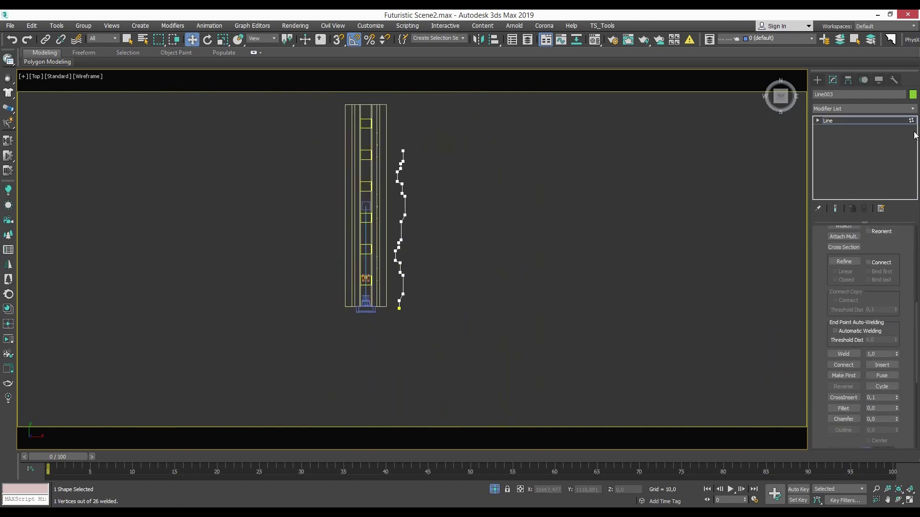
pyautogui.click(827, 120)
pyautogui.rightClick(359, 225)
pyautogui.click(378, 242)
# Move and scale the line on the tunnel floor
pyautogui.press('w')
pyautogui.scroll(3, 352, 350)
pyautogui.scroll(2, 405, 306)
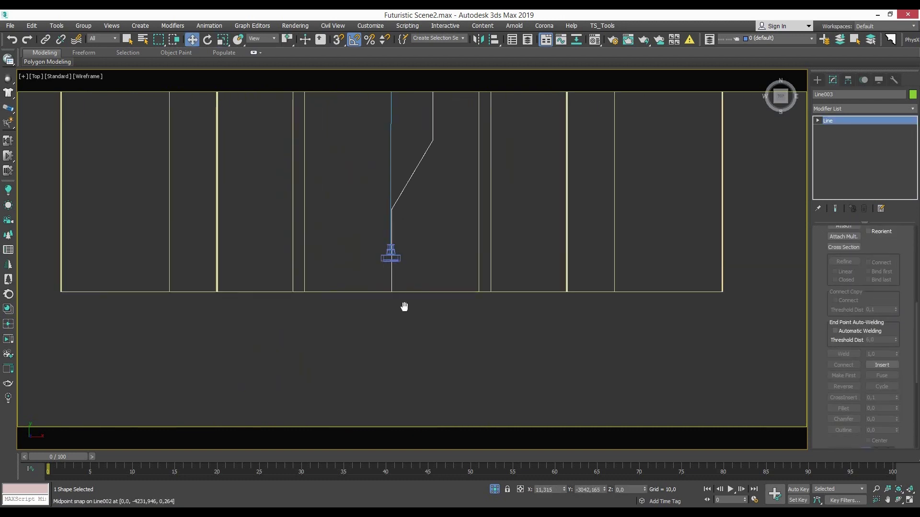
pyautogui.scroll(-2, 404, 306)
pyautogui.rightClick(409, 108)
pyautogui.click(422, 133)
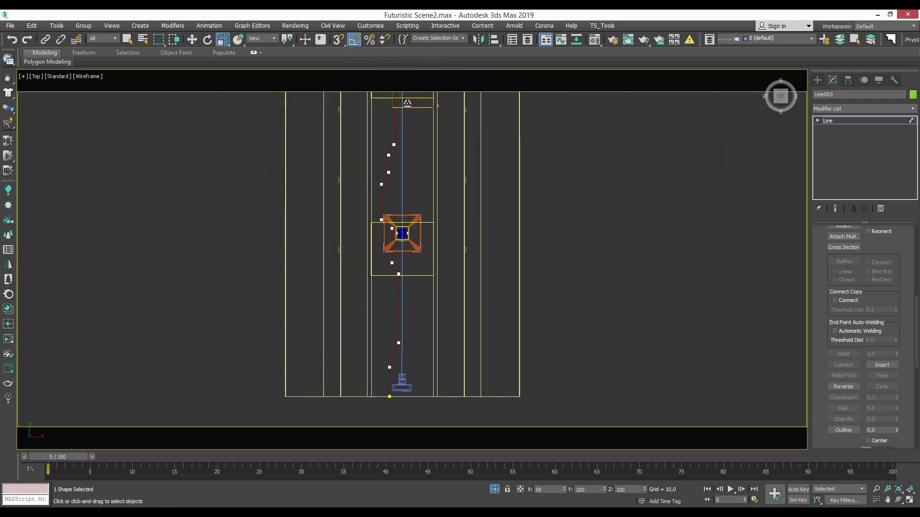
pyautogui.scroll(5, 423, 262)
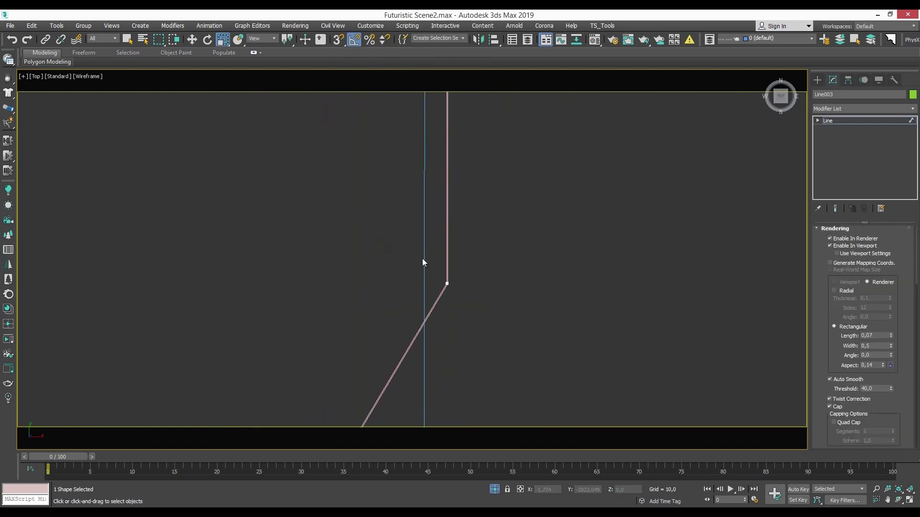
# Render the camera view and rename the Light Mat material to Light Mat2
pyautogui.press('c')
pyautogui.press('m')
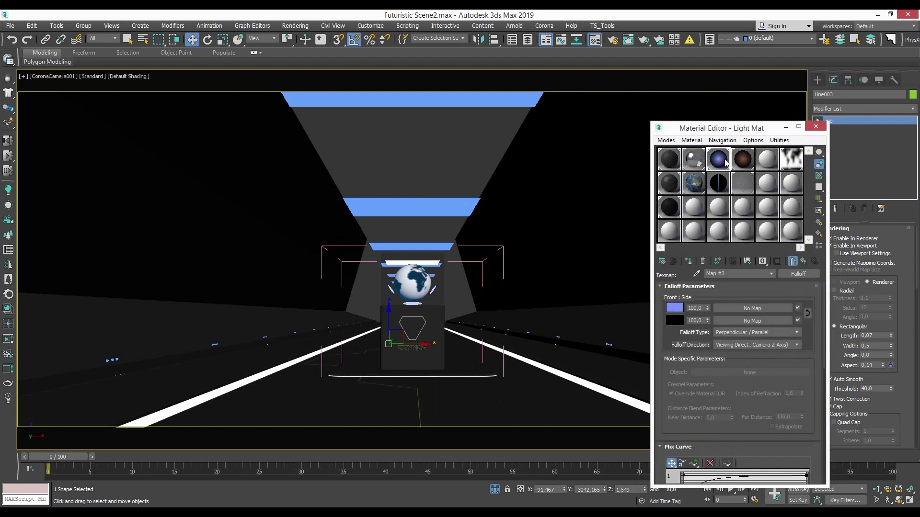
pyautogui.hotkey('shift', 'q')
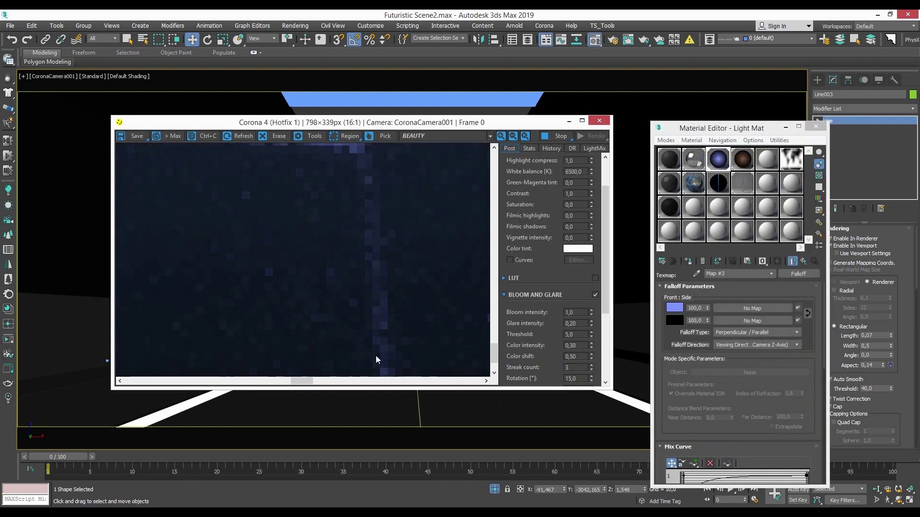
pyautogui.click(768, 165)
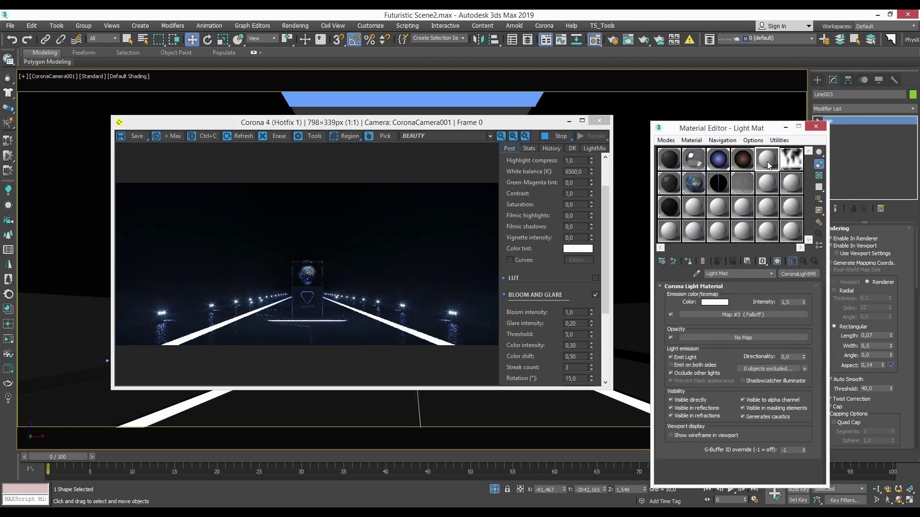
pyautogui.write('2')
pyautogui.press('Return')
# Soften the emission falloff mix curve and assign Light Mat2 to the line
pyautogui.click(714, 302)
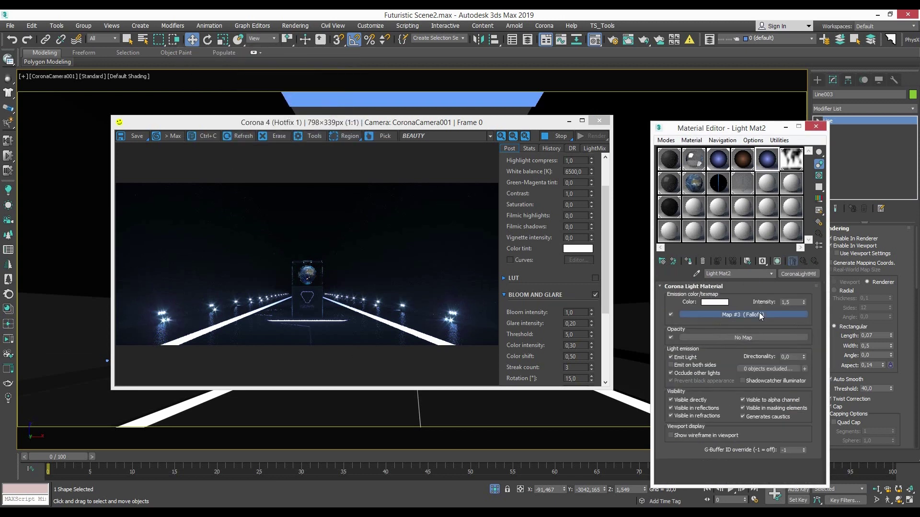
pyautogui.click(743, 315)
pyautogui.moveTo(775, 473); pyautogui.dragTo(737, 453)
pyautogui.click(688, 262)
pyautogui.click(470, 300)
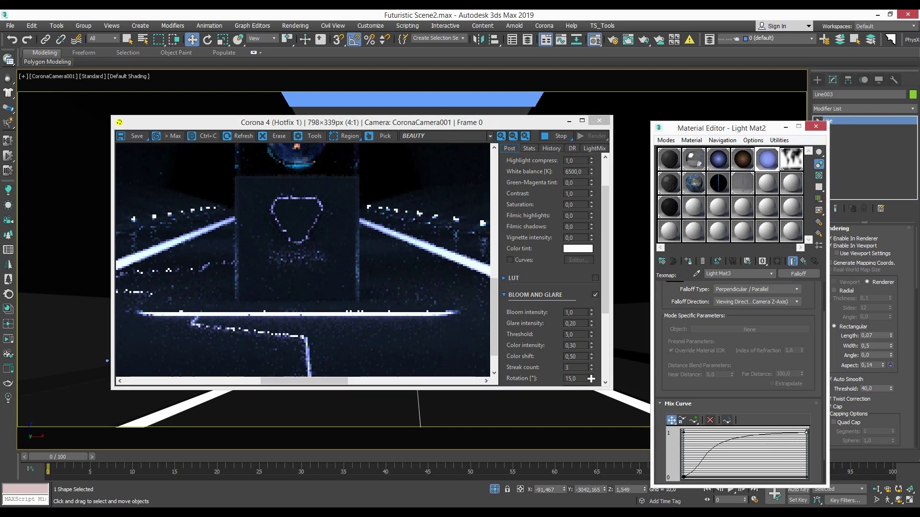
# Set the line's rectangular render length to 0,03 and width 0,05, then re-render
pyautogui.scroll(1, 252, 335)
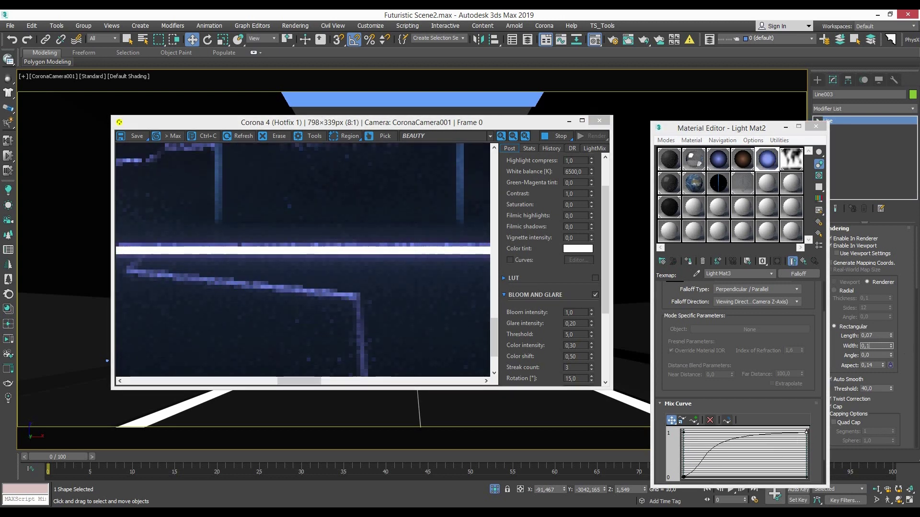
pyautogui.press('Return')
pyautogui.scroll(-3, 410, 267)
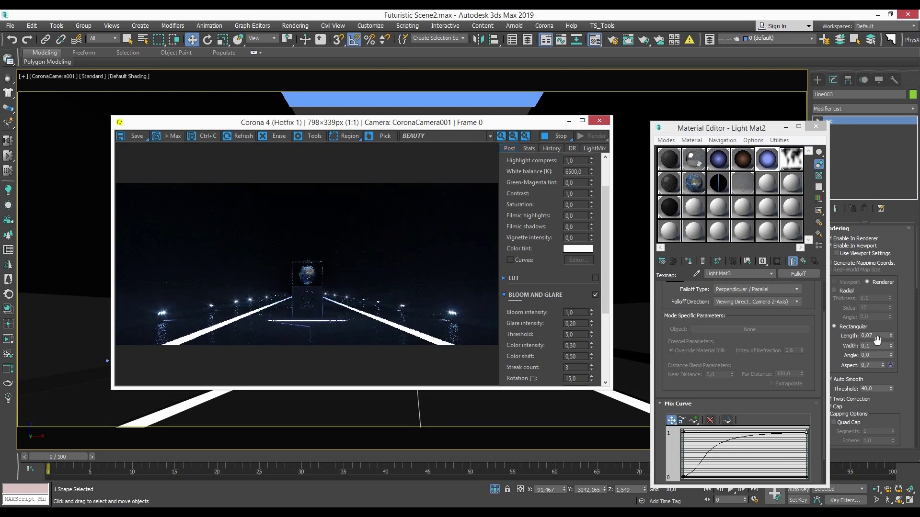
pyautogui.press('p')
pyautogui.moveTo(430, 317); pyautogui.dragTo(425, 300, button='middle')
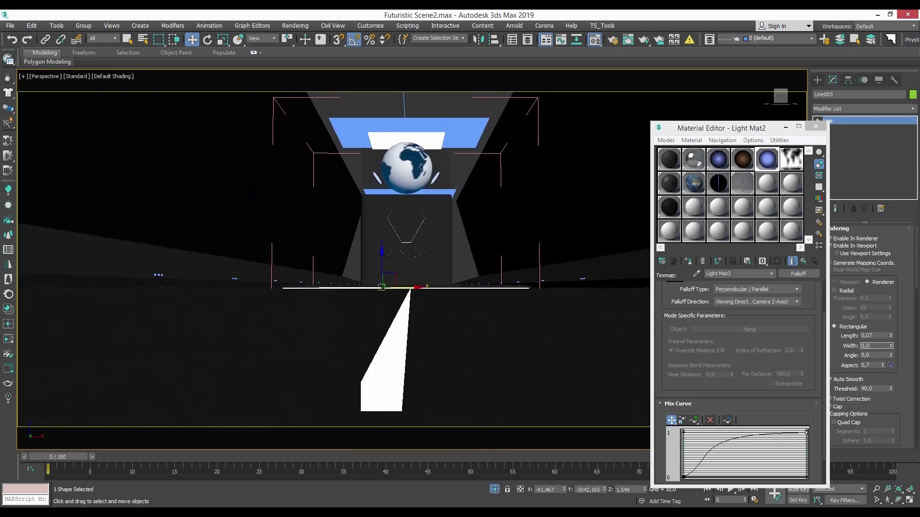
pyautogui.click(750, 450)
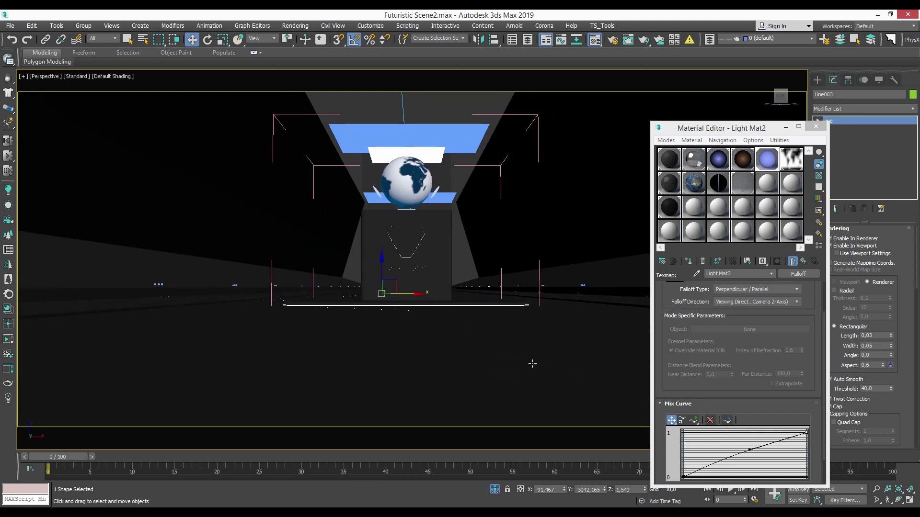
pyautogui.press('c')
pyautogui.hotkey('shift', 'q')
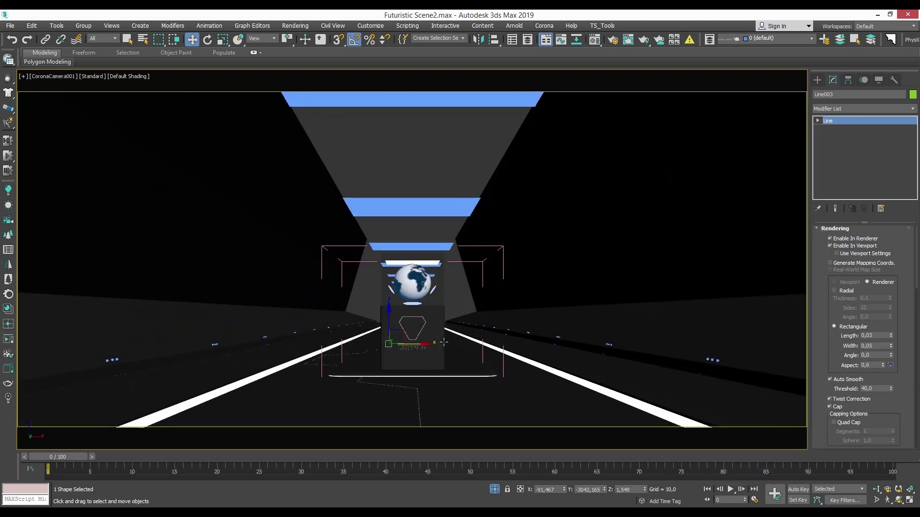
# Move the light line along the road in a wireframe perspective view
pyautogui.press('p')
pyautogui.press('F3')
pyautogui.keyDown('alt'); pyautogui.moveTo(444, 292); pyautogui.dragTo(481, 211, button='middle'); pyautogui.keyUp('alt')
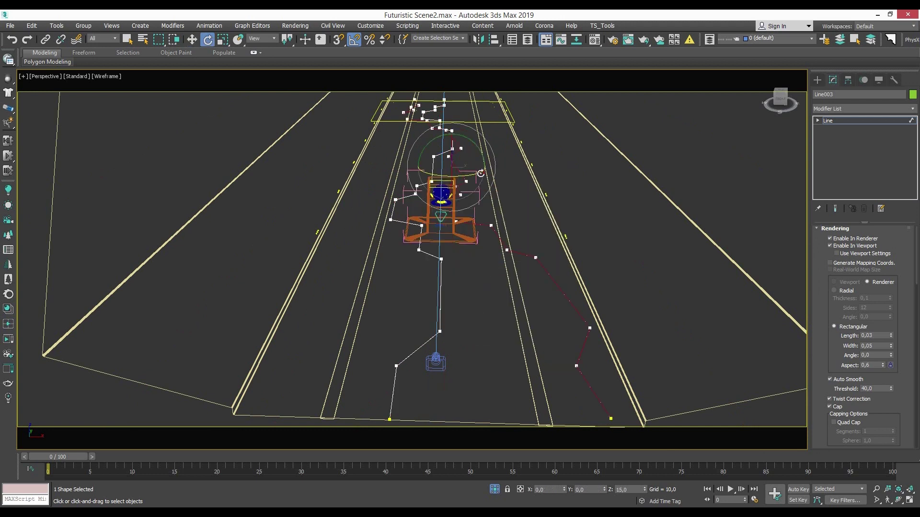
pyautogui.rightClick(474, 165)
pyautogui.click(489, 173)
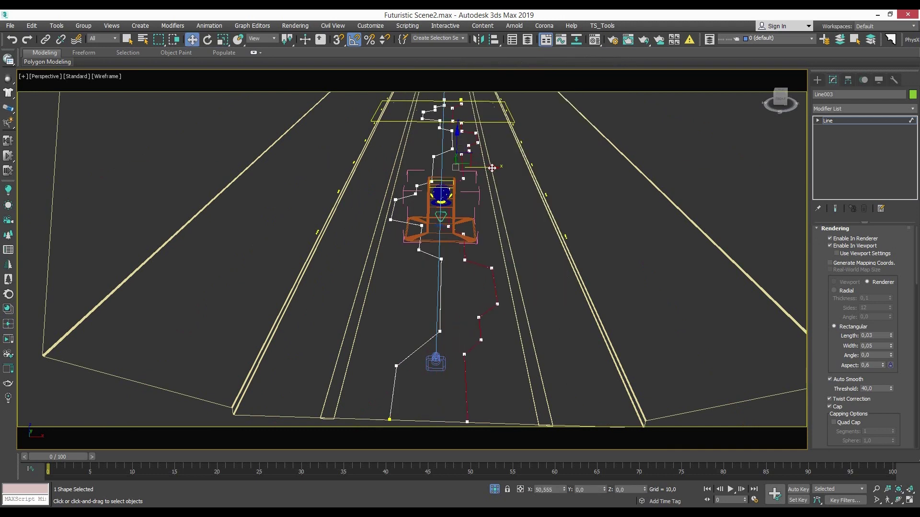
pyautogui.keyDown('alt'); pyautogui.moveTo(475, 191); pyautogui.dragTo(455, 306, button='middle'); pyautogui.keyUp('alt')
pyautogui.rightClick(455, 313)
pyautogui.click(493, 329)
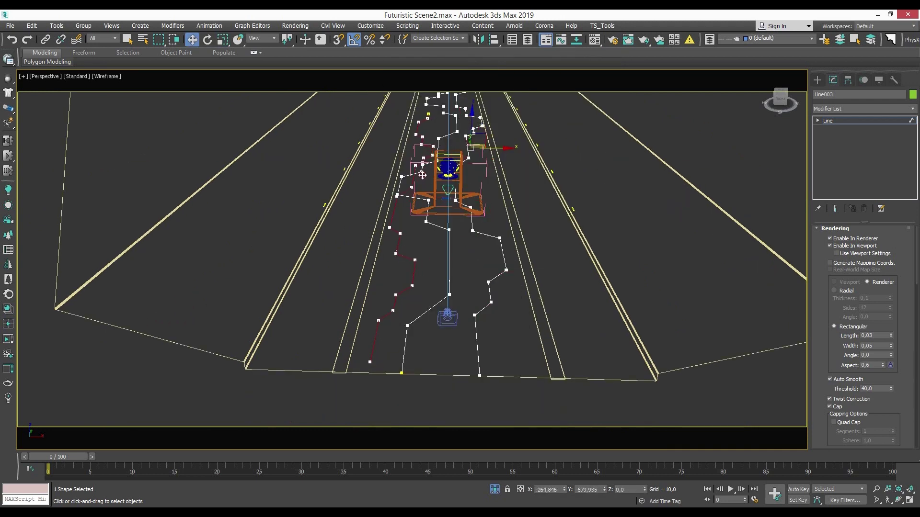
# Rotate the line and test-render it from the camera
pyautogui.press('e')
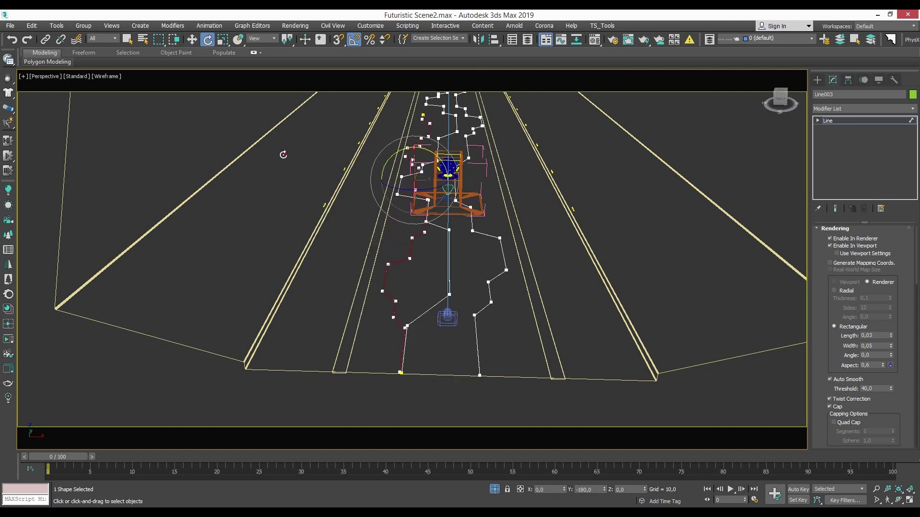
pyautogui.press('c')
pyautogui.hotkey('shift', 'q')
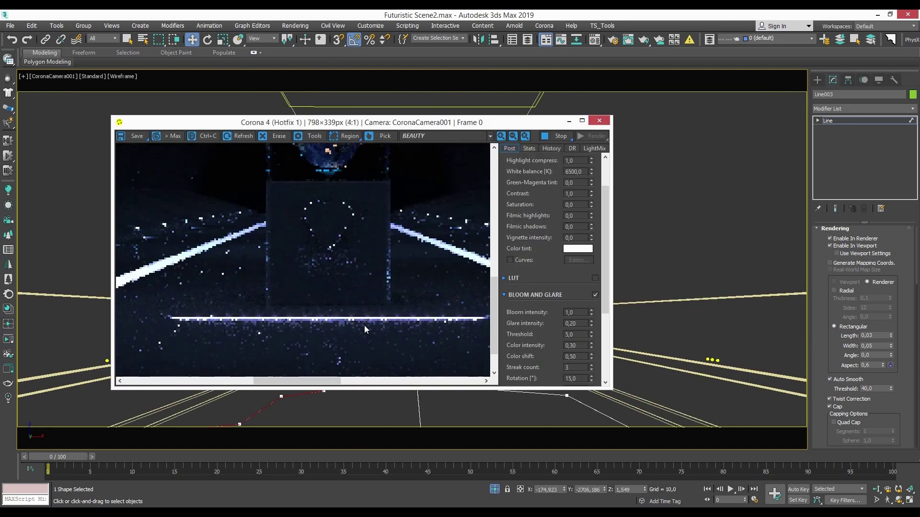
pyautogui.scroll(-3, 414, 338)
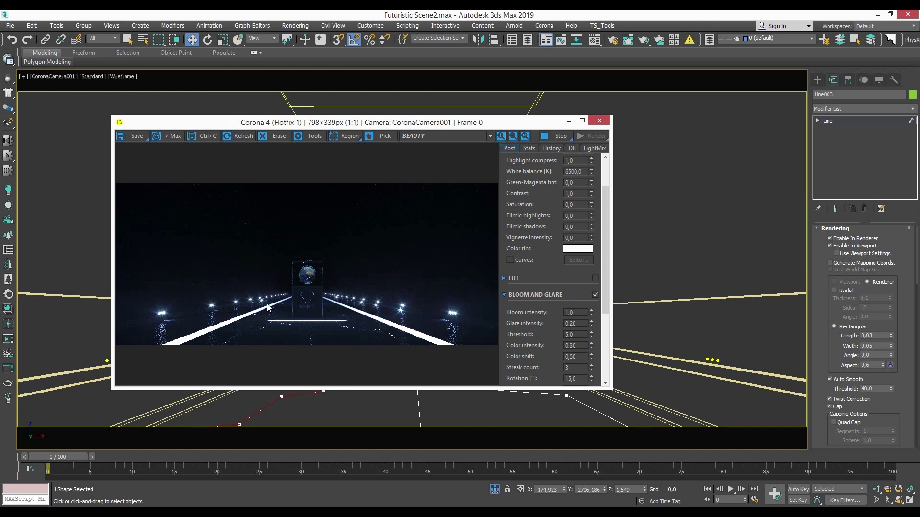
# Rotate Line004 in the front view to follow the tunnel's slanted side
pyautogui.press('f')
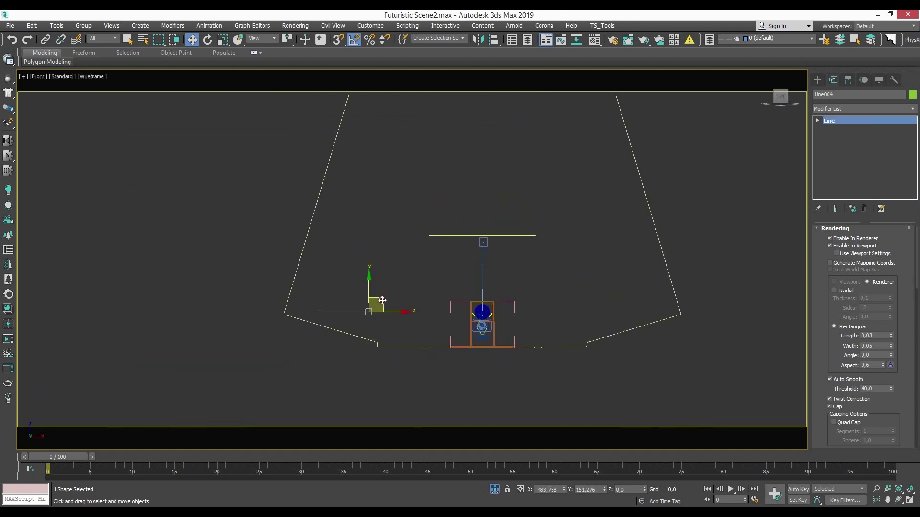
pyautogui.scroll(3, 468, 249)
pyautogui.rightClick(407, 241)
pyautogui.click(445, 250)
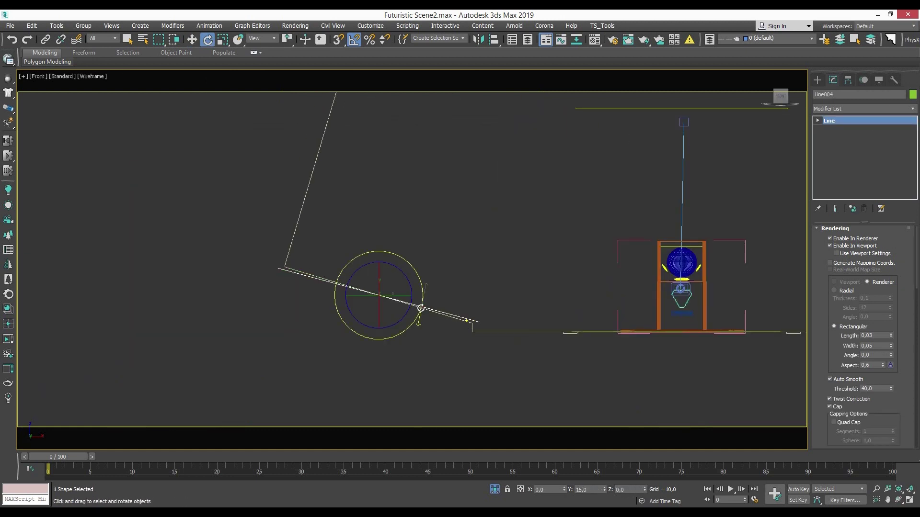
pyautogui.scroll(2, 383, 293)
pyautogui.rightClick(384, 294)
pyautogui.click(400, 314)
pyautogui.rightClick(367, 265)
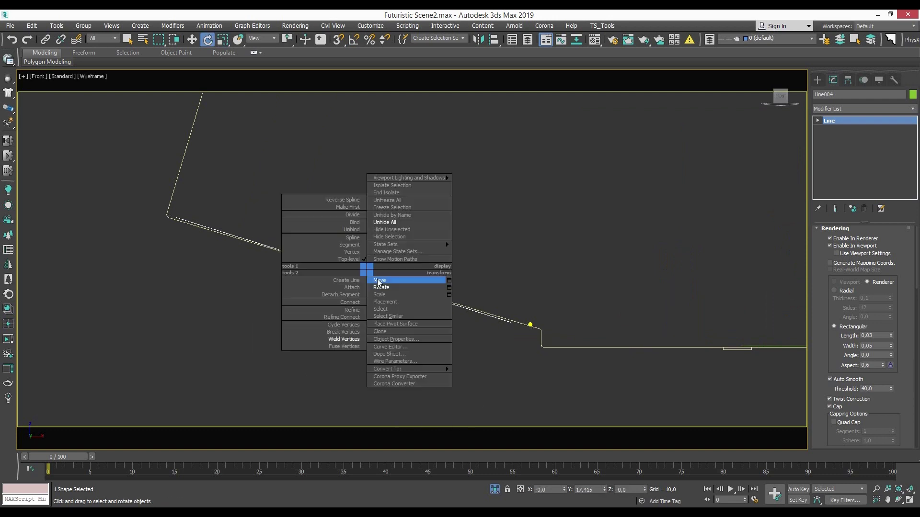
pyautogui.click(392, 268)
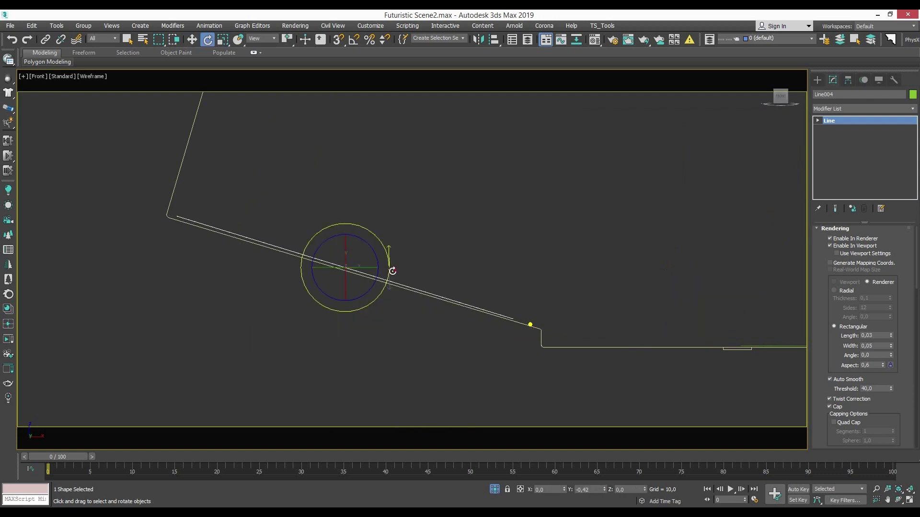
# Mirror Line004 as a copy, Line005, and render the camera view
pyautogui.press('w')
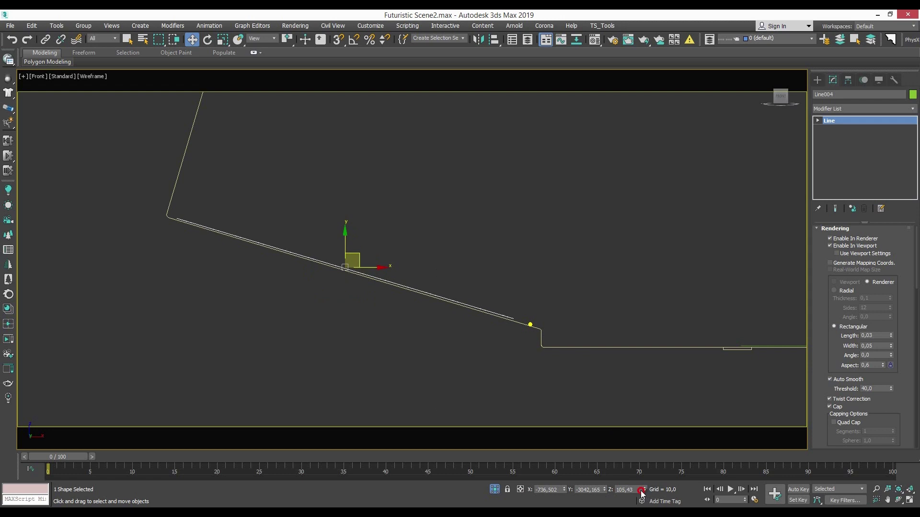
pyautogui.scroll(-4, 316, 317)
pyautogui.click(478, 40)
pyautogui.click(434, 337)
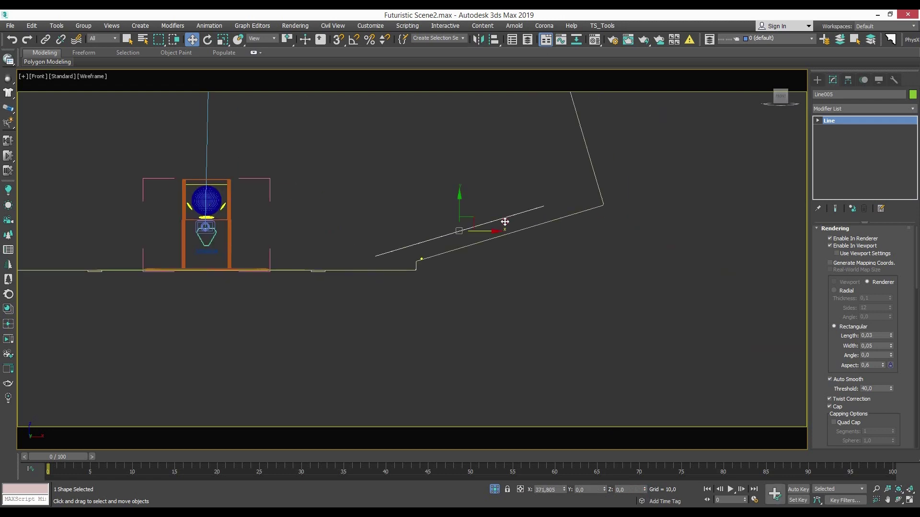
pyautogui.scroll(3, 538, 222)
pyautogui.scroll(3, 475, 330)
pyautogui.press('c')
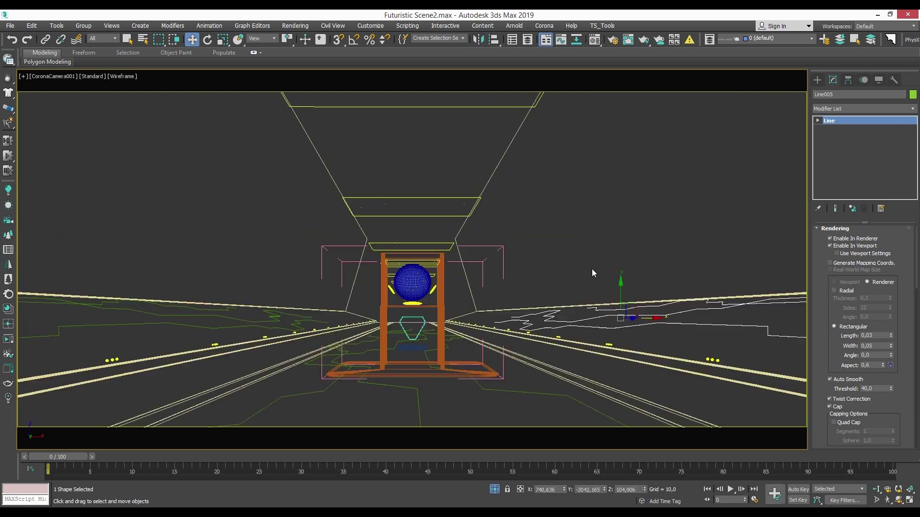
pyautogui.hotkey('shift', 'q')
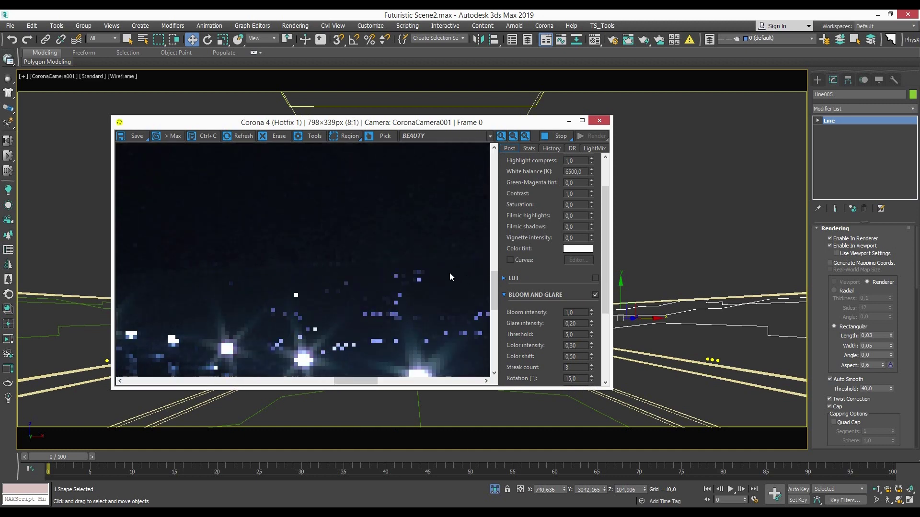
# Zoom in and out of the Corona frame buffer to inspect the glowing road strips and globe
pyautogui.scroll(2, 485, 290)
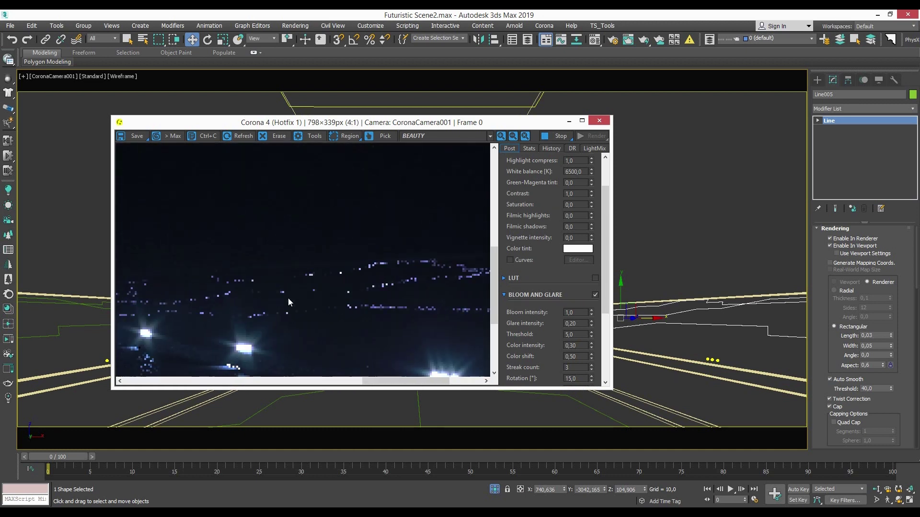
pyautogui.scroll(-2, 394, 311)
pyautogui.scroll(3, 471, 249)
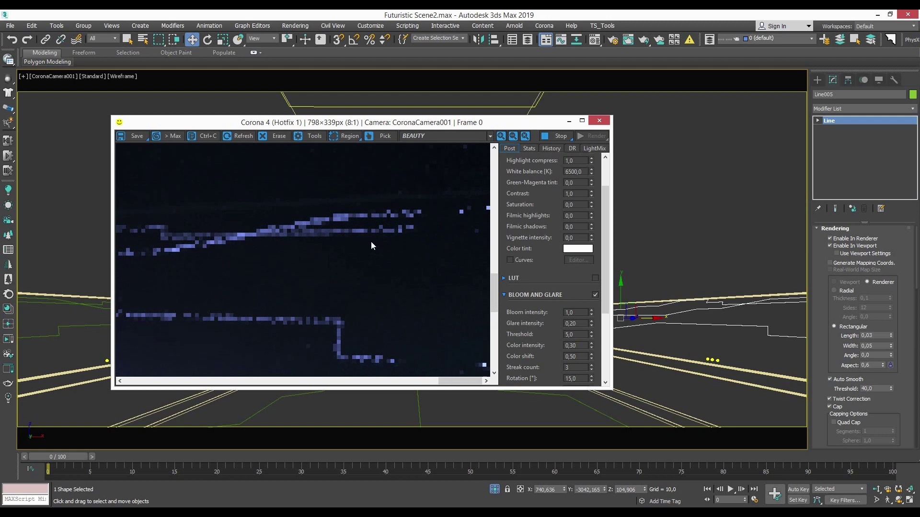
pyautogui.scroll(-3, 383, 247)
pyautogui.scroll(2, 144, 292)
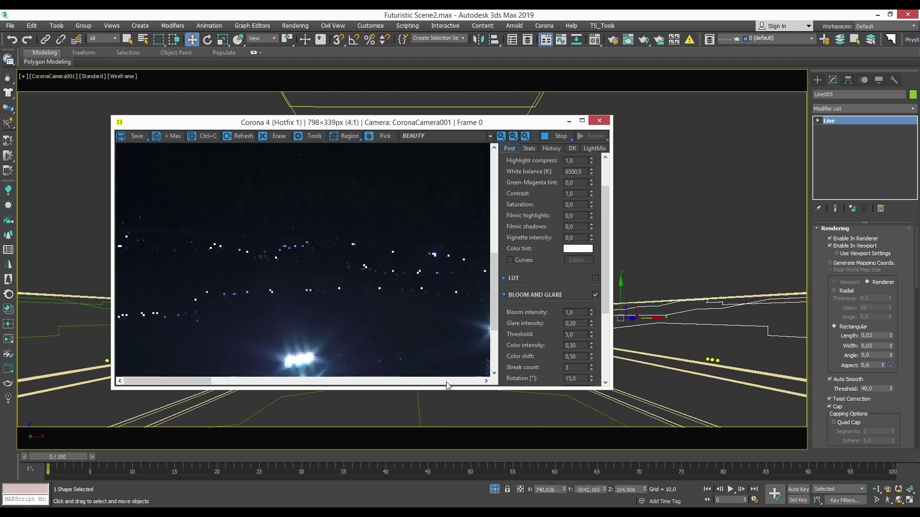
pyautogui.scroll(-1, 278, 311)
pyautogui.scroll(-1, 279, 314)
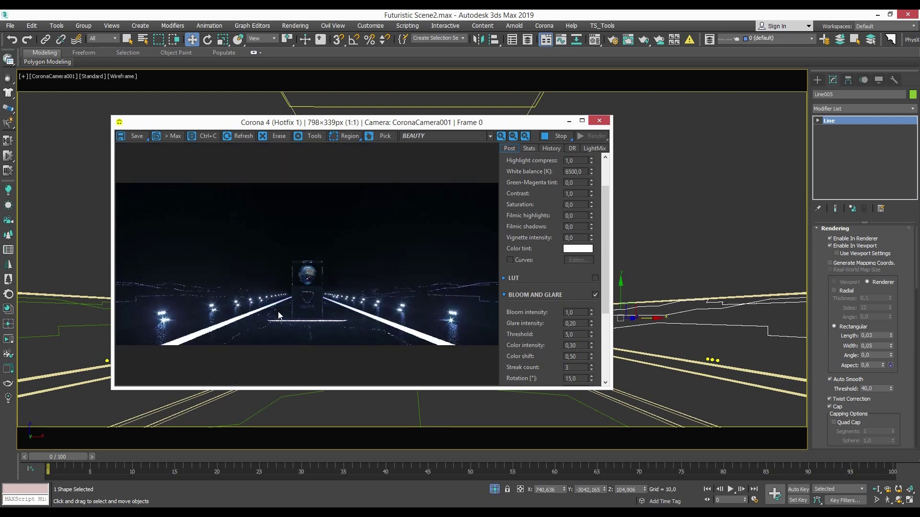
pyautogui.scroll(2, 318, 249)
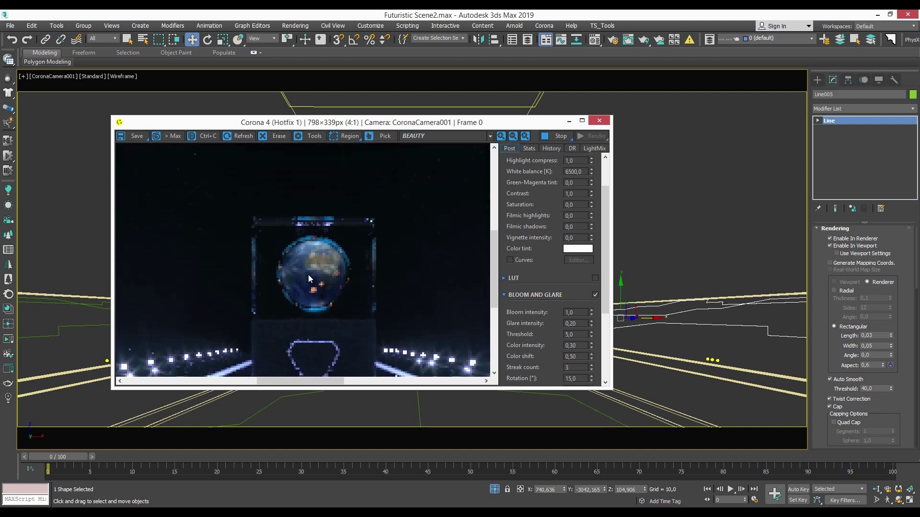
pyautogui.scroll(-2, 309, 274)
pyautogui.scroll(2, 311, 276)
pyautogui.scroll(-2, 339, 272)
pyautogui.scroll(2, 277, 297)
pyautogui.scroll(-2, 271, 291)
pyautogui.scroll(2, 314, 270)
pyautogui.scroll(-2, 318, 268)
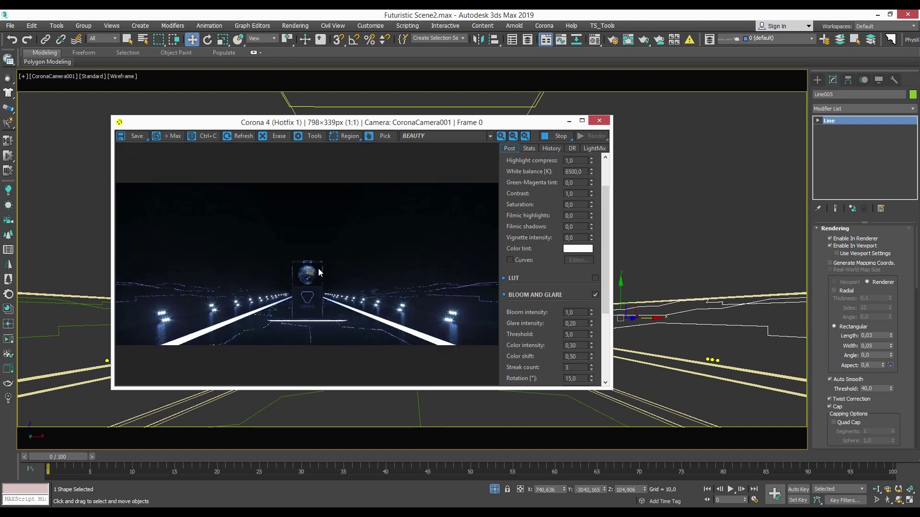
pyautogui.scroll(2, 397, 281)
pyautogui.scroll(-2, 337, 277)
pyautogui.scroll(2, 318, 312)
pyautogui.scroll(-2, 315, 312)
pyautogui.scroll(2, 289, 289)
# Switch to the top view, browse the particle system types, then cancel the emitter creation
pyautogui.press('f')
pyautogui.press('t')
pyautogui.click(817, 80)
pyautogui.click(862, 106)
pyautogui.click(832, 159)
pyautogui.click(844, 167)
pyautogui.scroll(2, 390, 127)
pyautogui.scroll(3, 421, 261)
pyautogui.press('w')
pyautogui.scroll(3, 421, 261)
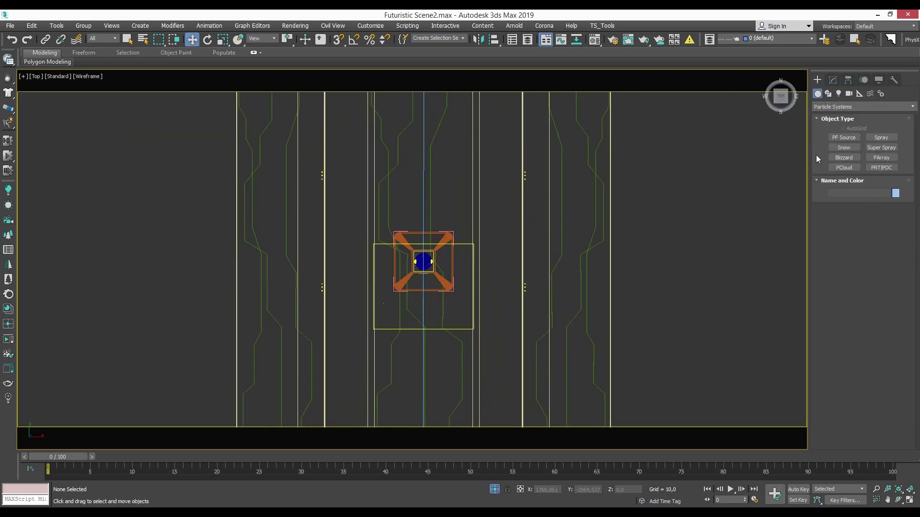
# Place a new Corona light and render the camera view
pyautogui.click(839, 94)
pyautogui.click(844, 137)
pyautogui.press('p')
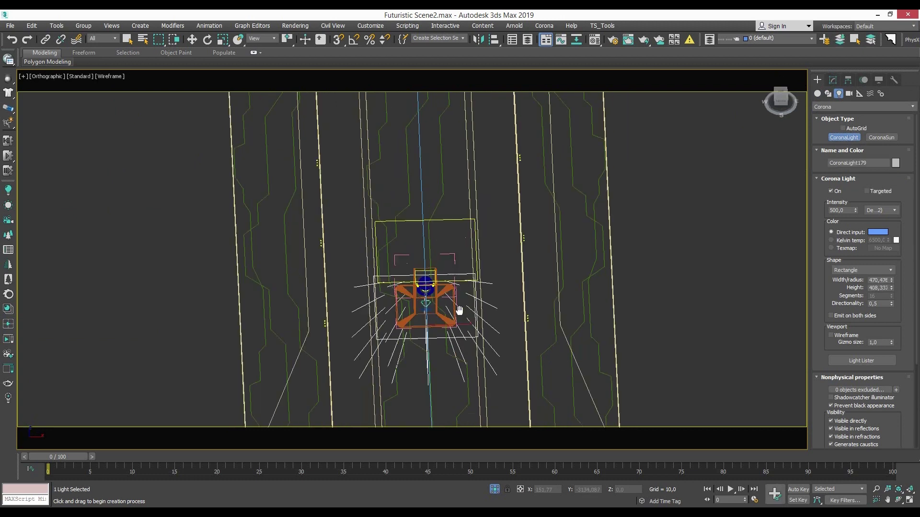
pyautogui.press('Escape')
pyautogui.press('c')
pyautogui.hotkey('shift', 'q')
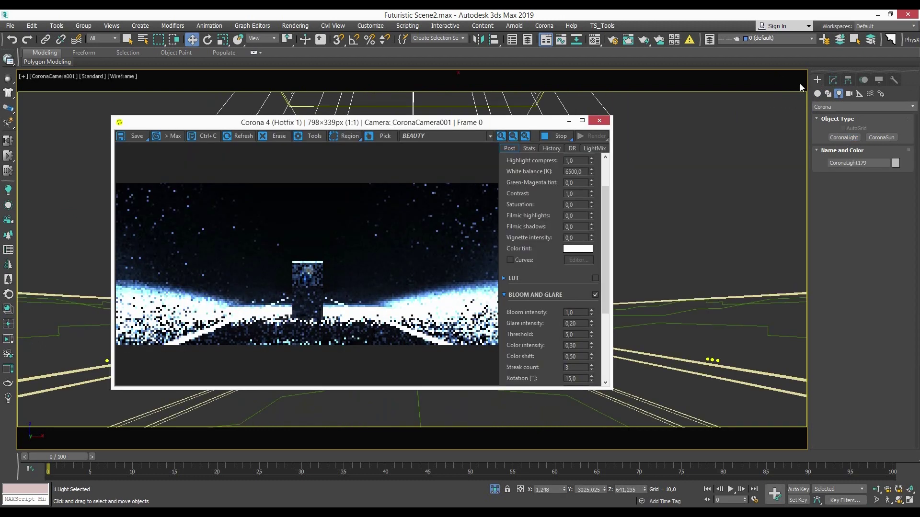
# Size the new Corona light to 300 × 300 with intensity 10
pyautogui.click(832, 79)
pyautogui.write('300')
pyautogui.press('Tab')
pyautogui.write('300')
pyautogui.press('Return')
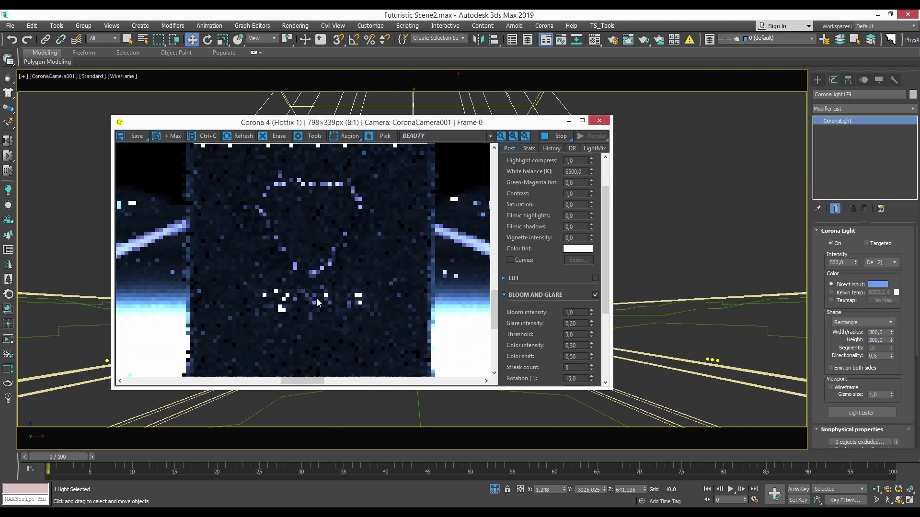
pyautogui.tripleClick(841, 262)
pyautogui.write('10')
pyautogui.press('Return')
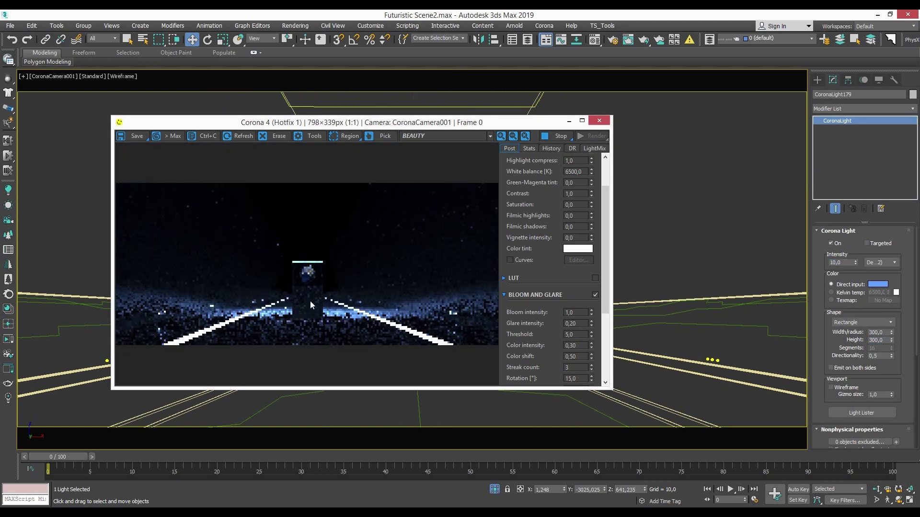
# Change the light's intensity to 1 and directionality to 0.7
pyautogui.scroll(1, 307, 263)
pyautogui.tripleClick(879, 355)
pyautogui.write('0,8')
pyautogui.tripleClick(841, 263)
pyautogui.write('1')
pyautogui.tripleClick(879, 355)
pyautogui.write('0,7')
pyautogui.press('Return')
# Close the render preview and orbit the viewport into a perspective view
pyautogui.scroll(-1, 306, 263)
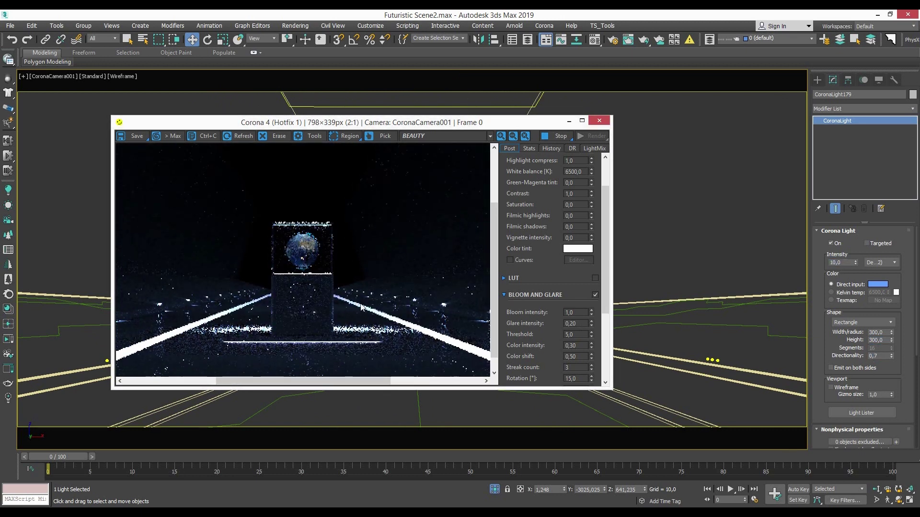
pyautogui.click(599, 120)
pyautogui.press('t')
pyautogui.scroll(-3, 410, 262)
pyautogui.keyDown('alt'); pyautogui.moveTo(364, 268); pyautogui.dragTo(392, 307, button='middle'); pyautogui.keyUp('alt')
pyautogui.hotkey('shift', 'z')
pyautogui.hotkey('shift', 'z')
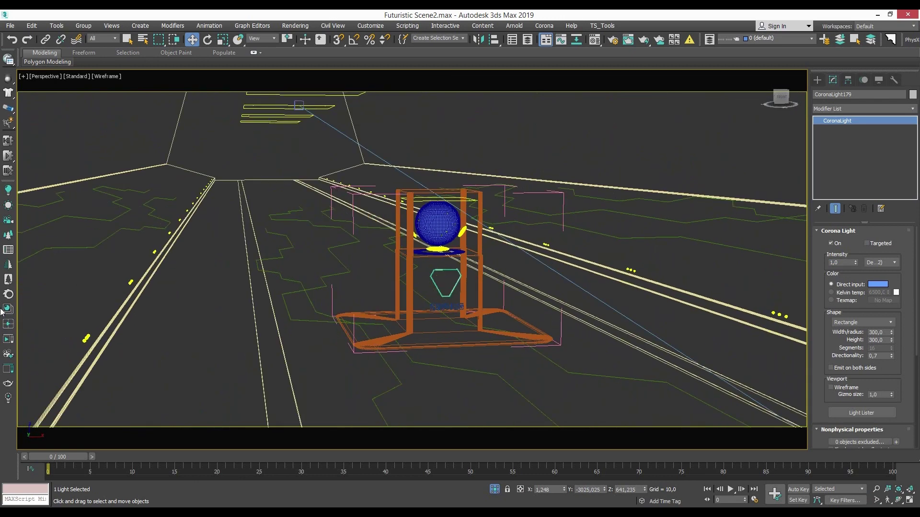
# Hide the light from direct view, reflections and refractions, and return to the camera view
pyautogui.hotkey('shift', 'q')
pyautogui.moveTo(666, 206)
pyautogui.mouseDown(button='middle')
pyautogui.moveTo(670, 244)
pyautogui.moveTo(788, 354)
pyautogui.mouseUp(button='middle')
pyautogui.scroll(-3, 904, 387)
pyautogui.scroll(-1, 904, 387)
pyautogui.click(831, 344)
pyautogui.click(831, 360)
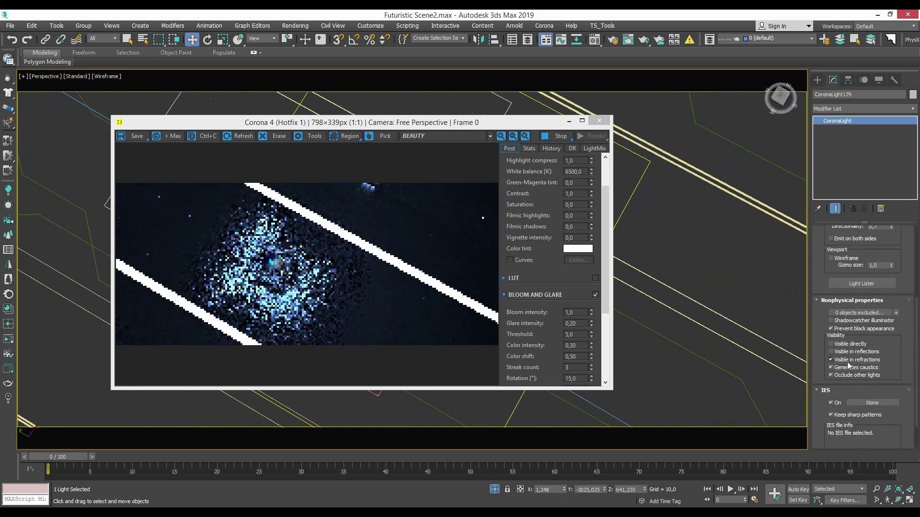
pyautogui.keyDown('alt'); pyautogui.moveTo(632, 343); pyautogui.dragTo(691, 346, button='middle'); pyautogui.keyUp('alt')
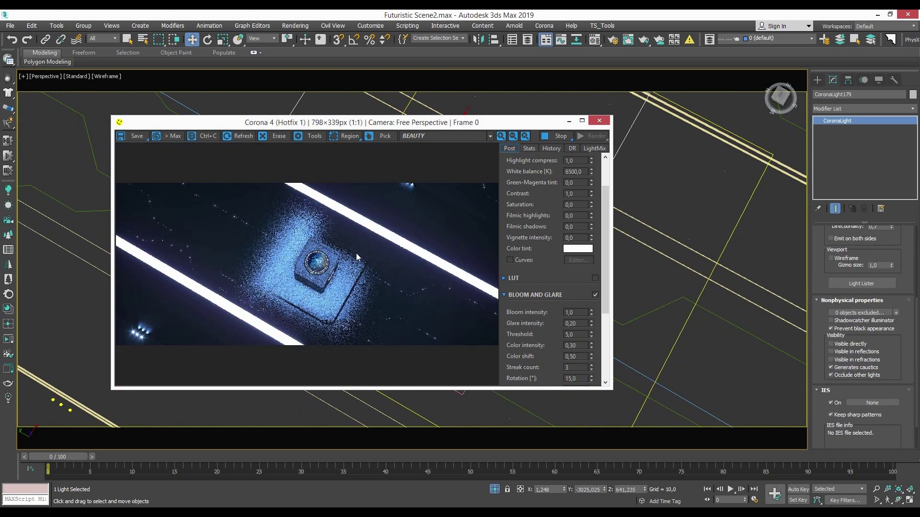
pyautogui.press('c')
# Lower the light's directionality to 0.5
pyautogui.scroll(-1, 335, 311)
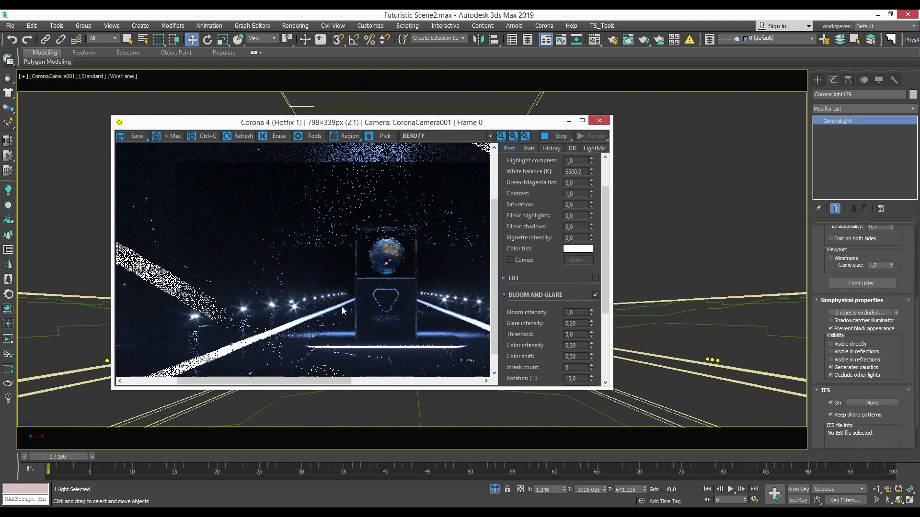
pyautogui.scroll(-1, 412, 272)
pyautogui.scroll(5, 827, 241)
pyautogui.click(830, 243)
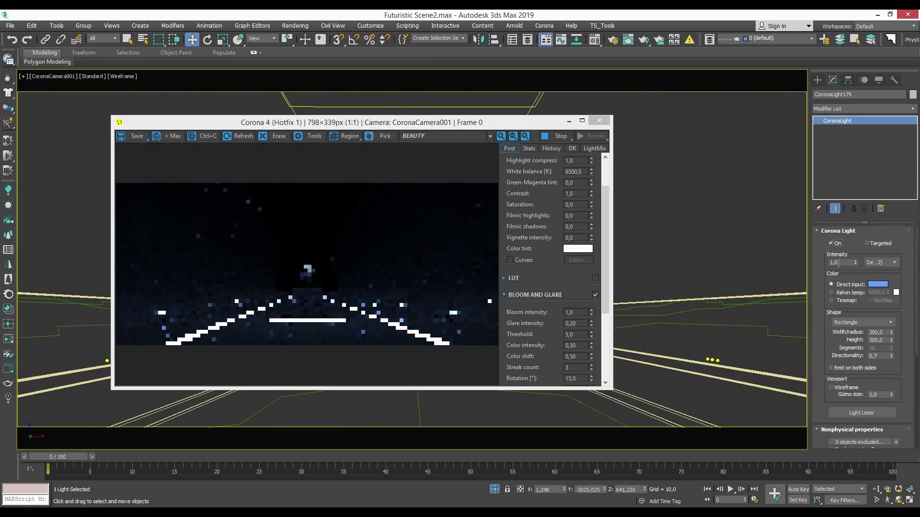
pyautogui.scroll(2, 306, 268)
pyautogui.moveTo(892, 357); pyautogui.dragTo(892, 364)
pyautogui.scroll(-2, 307, 273)
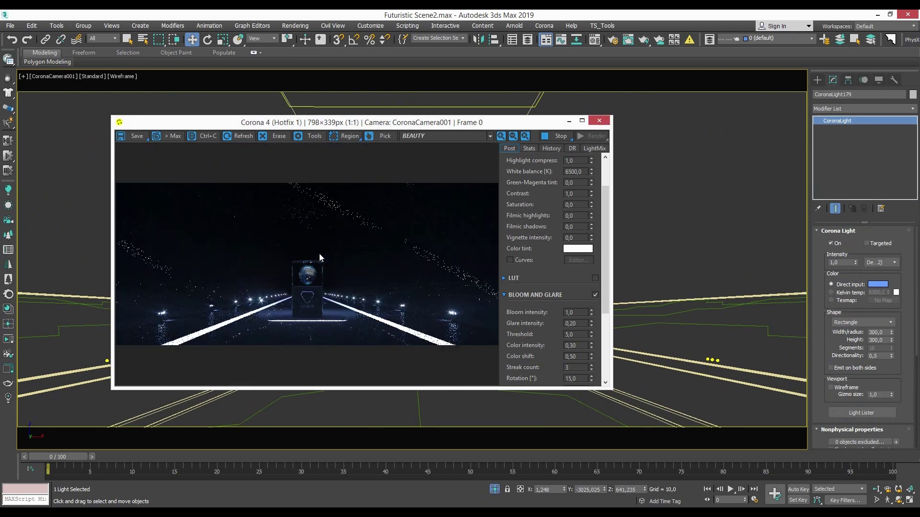
# Open the material editor and look over the Box Stand material
pyautogui.click(595, 39)
pyautogui.click(672, 181)
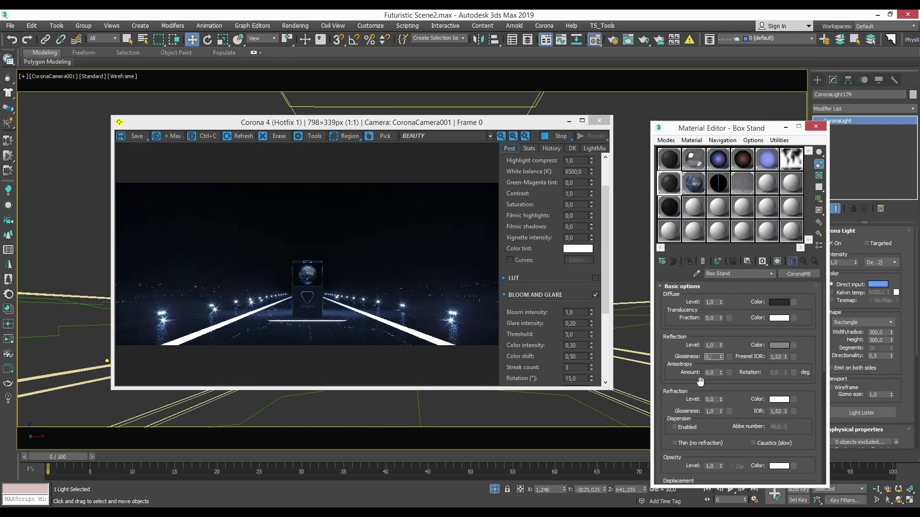
pyautogui.scroll(2, 389, 319)
pyautogui.scroll(-2, 323, 315)
pyautogui.scroll(1, 477, 314)
pyautogui.scroll(1, 352, 308)
pyautogui.scroll(-2, 407, 268)
# Add a CoronaAO map to the Body material's diffuse with max distance 1.0
pyautogui.click(669, 163)
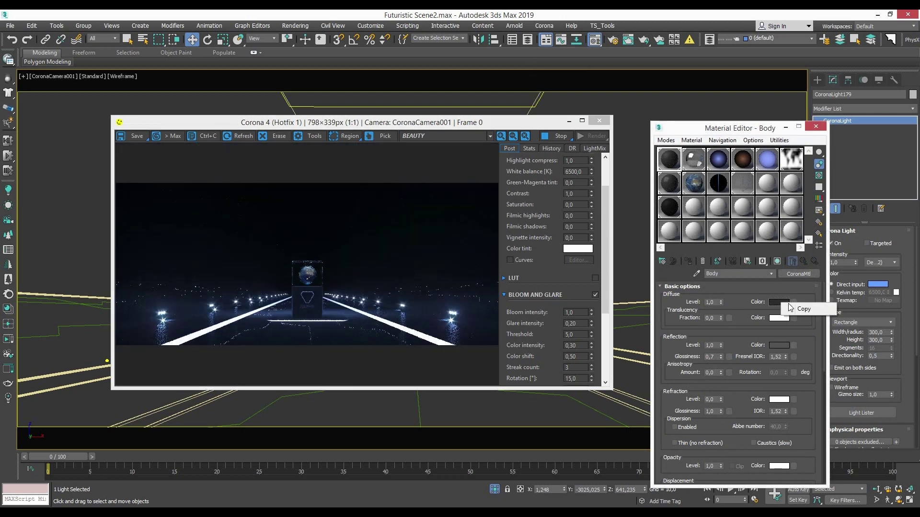
pyautogui.click(794, 302)
pyautogui.doubleClick(639, 150)
pyautogui.doubleClick(724, 326)
pyautogui.write('1')
pyautogui.press('Return')
# Inspect the render and pan to the globe on its stand
pyautogui.scroll(1, 479, 340)
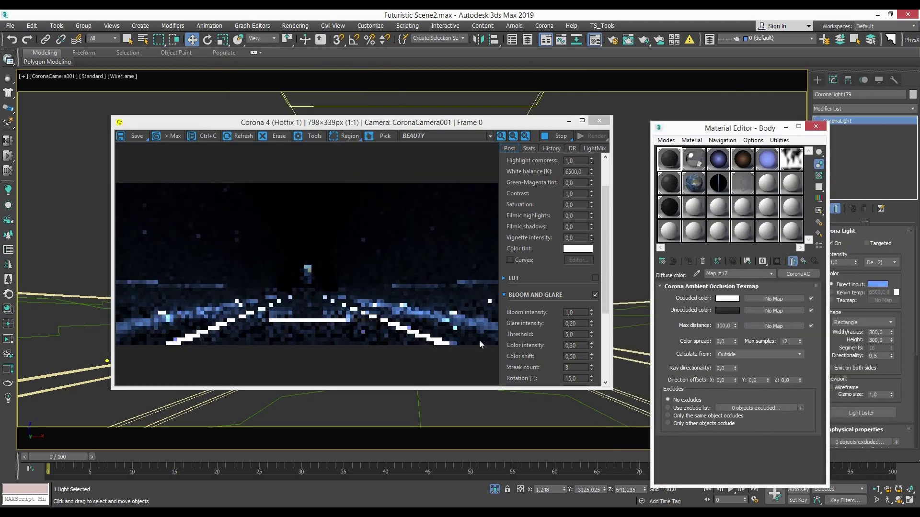
pyautogui.scroll(1, 431, 326)
pyautogui.scroll(1, 379, 311)
pyautogui.scroll(-2, 456, 272)
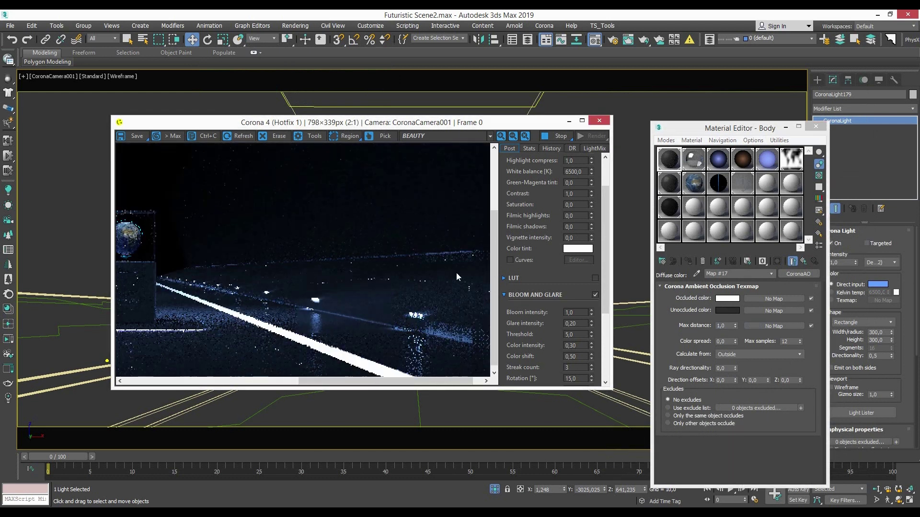
pyautogui.scroll(-1, 443, 306)
pyautogui.scroll(2, 474, 295)
pyautogui.scroll(-2, 197, 286)
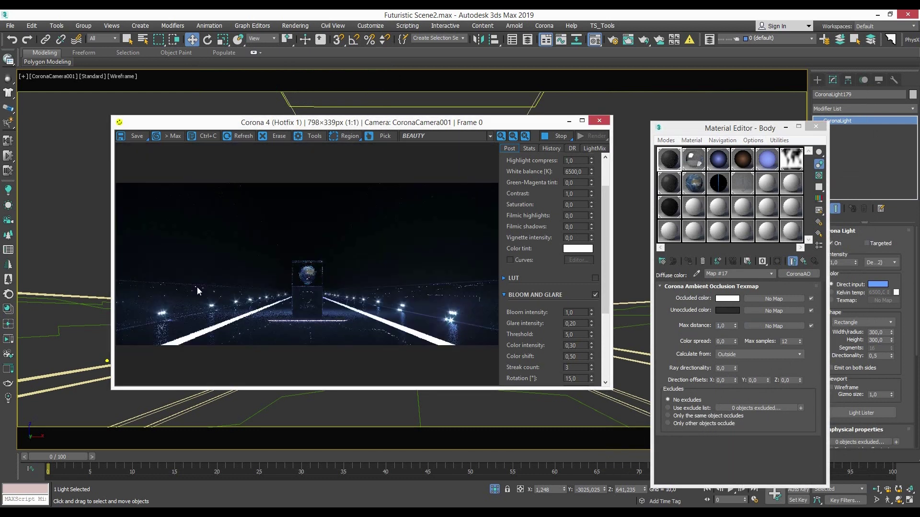
pyautogui.scroll(2, 430, 317)
pyautogui.scroll(-2, 392, 244)
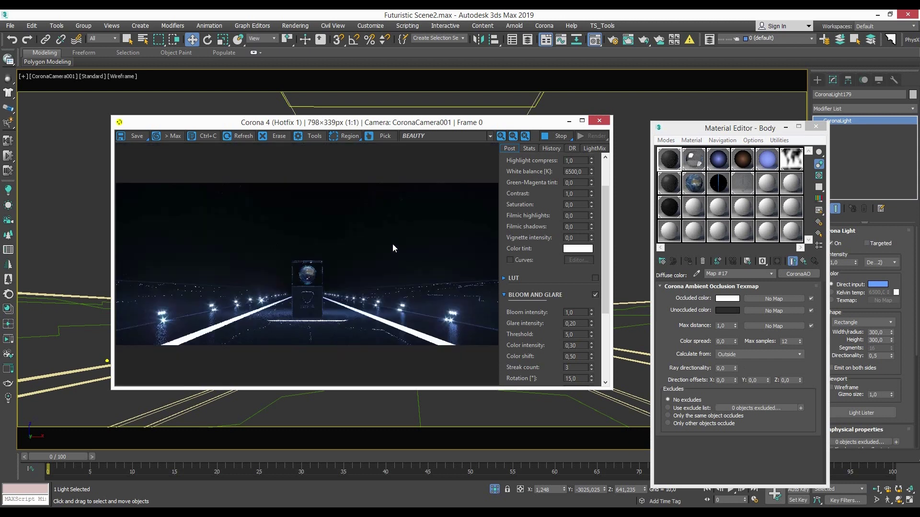
pyautogui.scroll(1, 393, 243)
pyautogui.click(729, 325)
pyautogui.scroll(1, 400, 299)
pyautogui.scroll(1, 400, 299)
pyautogui.scroll(-2, 397, 301)
pyautogui.scroll(1, 397, 300)
pyautogui.click(721, 327)
pyautogui.moveTo(343, 277); pyautogui.dragTo(411, 281)
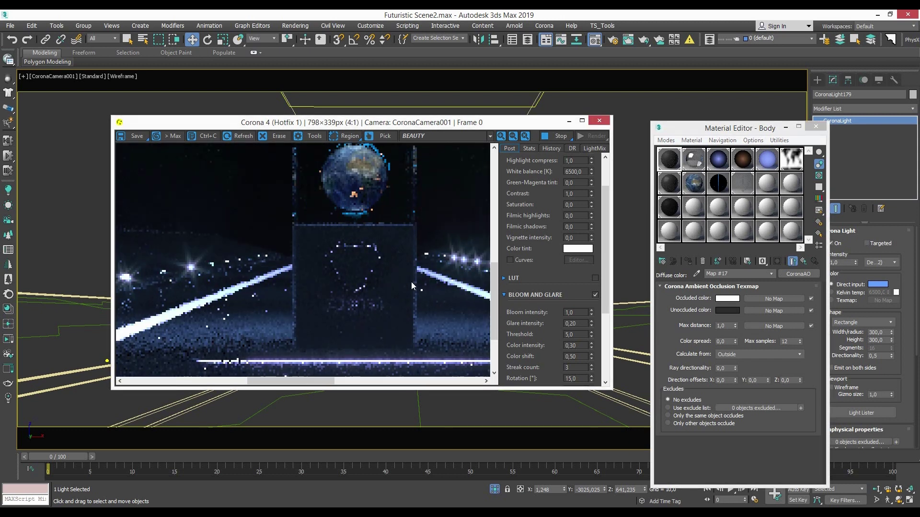
# Set the Box Stand material's CoronaAO diffuse max distance to 0.5
pyautogui.click(411, 282)
pyautogui.scroll(1, 411, 282)
pyautogui.click(793, 303)
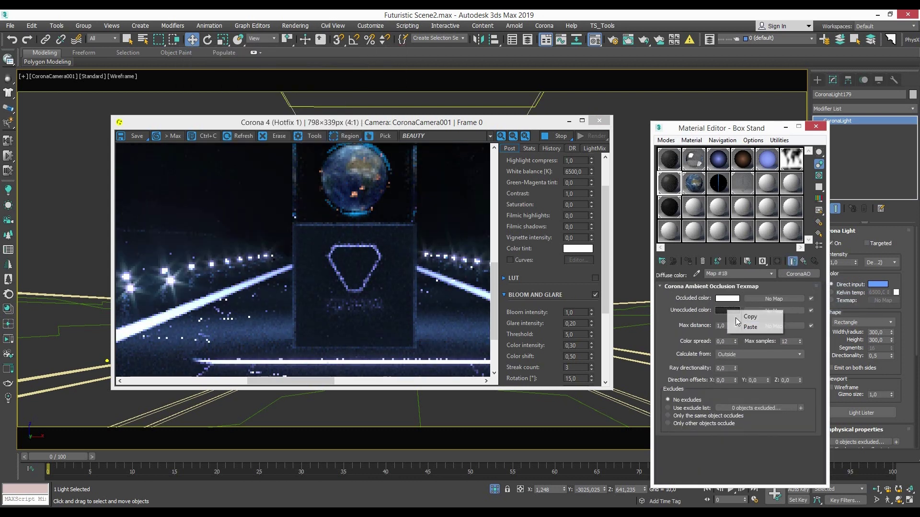
pyautogui.scroll(1, 306, 264)
pyautogui.click(727, 326)
pyautogui.write('0,5')
pyautogui.press('Return')
pyautogui.scroll(-3, 274, 227)
pyautogui.scroll(2, 309, 324)
pyautogui.scroll(-2, 327, 281)
# Close the render preview and add a CGeometry_ZDepth render element
pyautogui.click(598, 121)
pyautogui.press('F10')
pyautogui.click(613, 140)
pyautogui.click(507, 176)
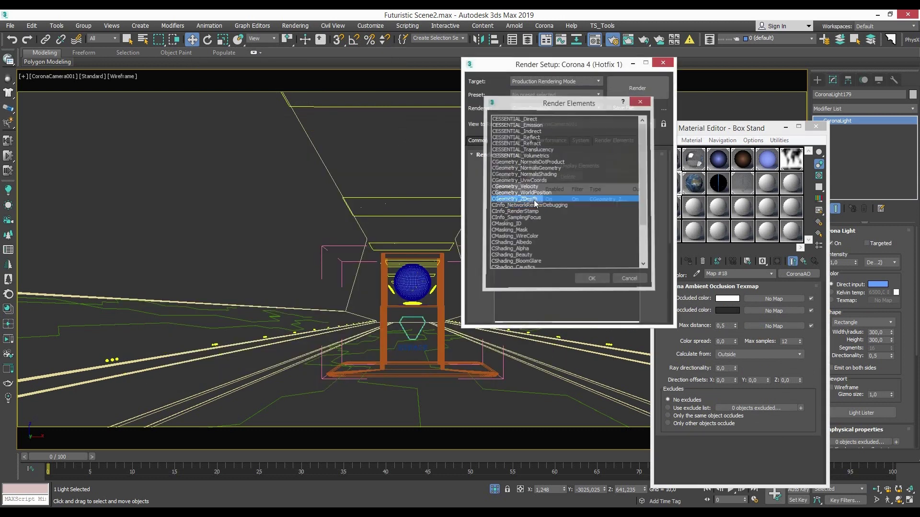
pyautogui.doubleClick(512, 243)
# Render the scene and display the Z-depth pass in the frame buffer
pyautogui.scroll(5, 526, 244)
pyautogui.click(500, 140)
pyautogui.click(637, 88)
pyautogui.click(360, 116)
pyautogui.click(343, 145)
# Set the Z-depth element's Max Z to 5000 and render again
pyautogui.click(614, 140)
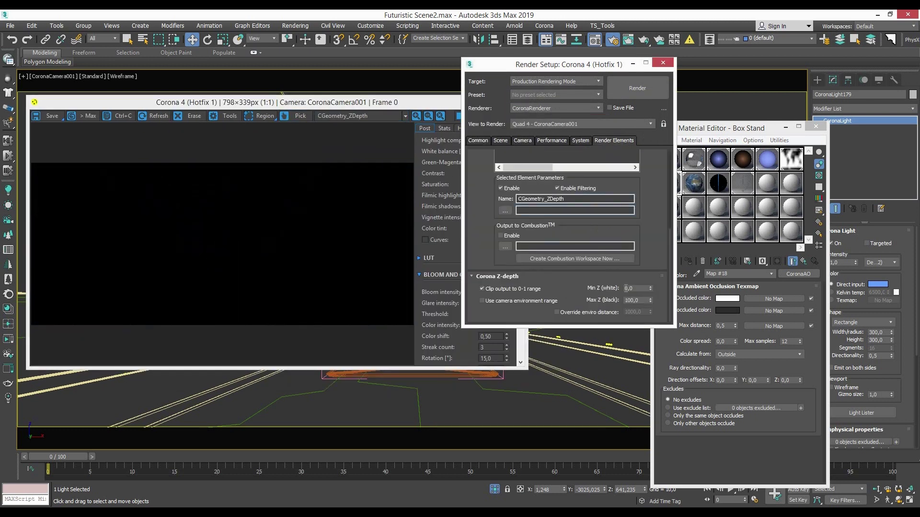
pyautogui.doubleClick(635, 300)
pyautogui.write('5000')
pyautogui.press('Return')
pyautogui.hotkey('shift', 'q')
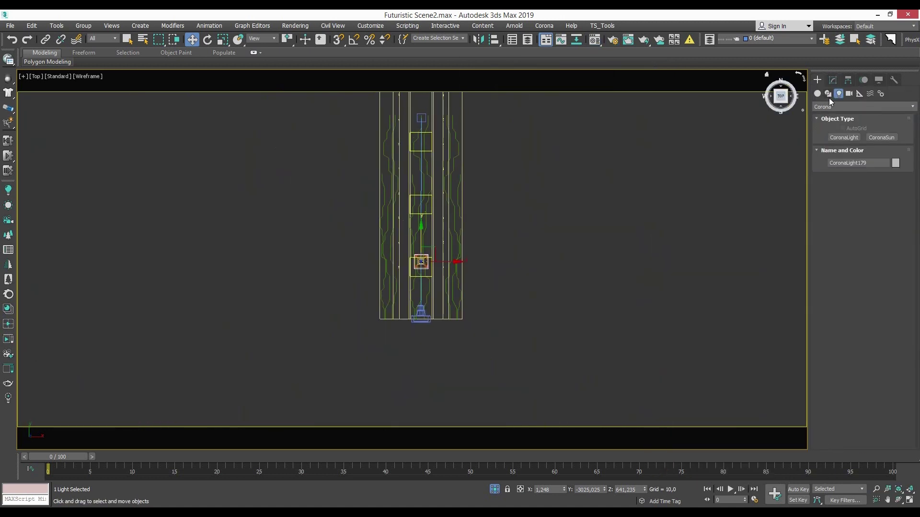
# Draw a PCloud particle cloud emitter above the globe stand and inspect its settings
pyautogui.click(817, 93)
pyautogui.click(844, 168)
pyautogui.press('z')
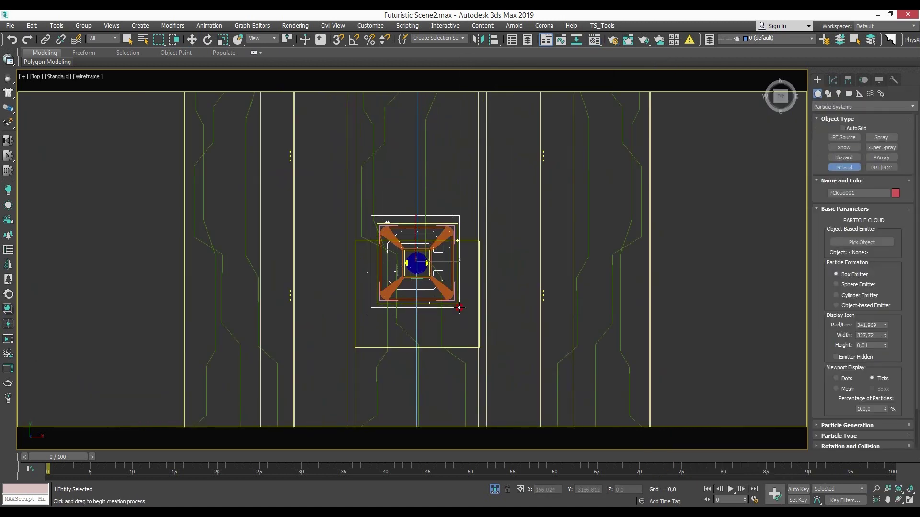
pyautogui.keyDown('alt'); pyautogui.moveTo(459, 308); pyautogui.dragTo(426, 292, button='middle'); pyautogui.keyUp('alt')
pyautogui.press('w')
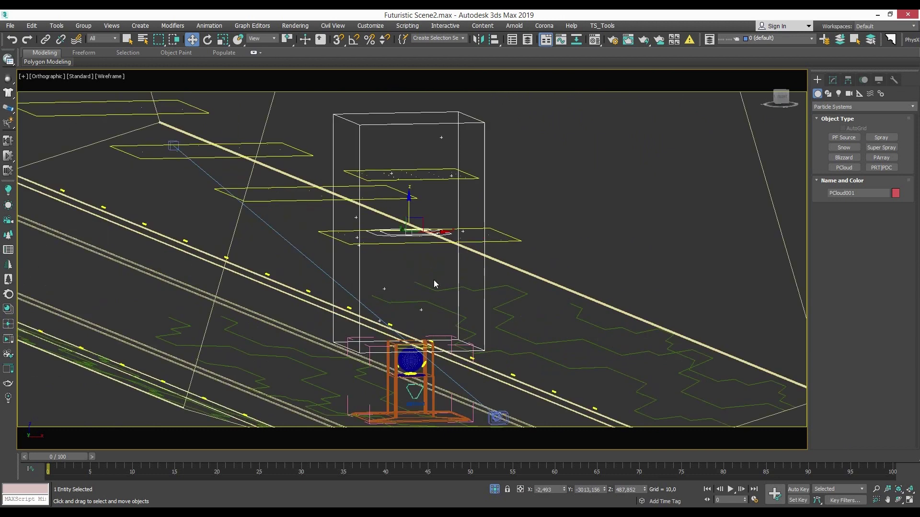
pyautogui.press('c')
pyautogui.click(832, 79)
pyautogui.scroll(-3, 885, 322)
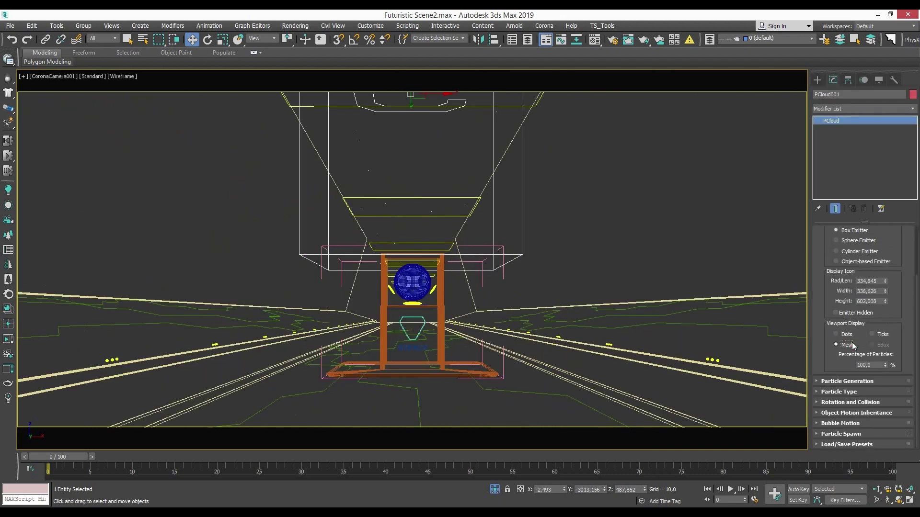
pyautogui.press('m')
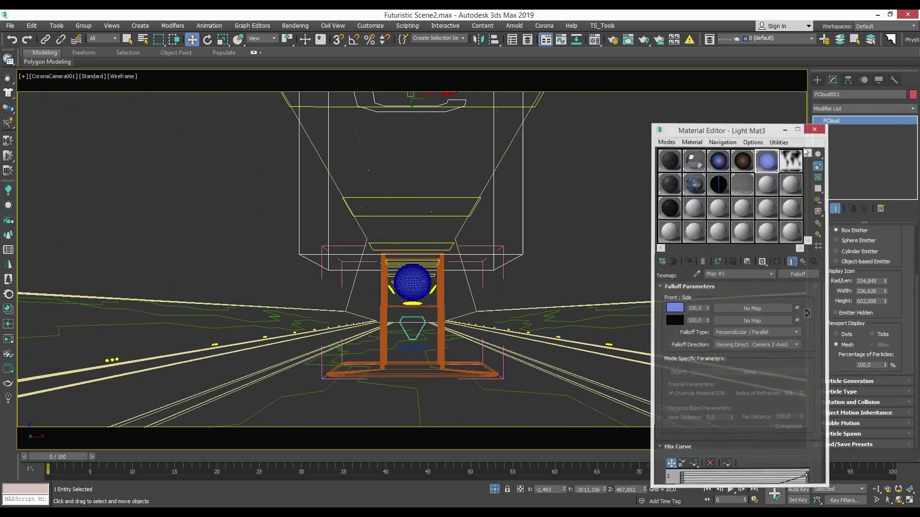
pyautogui.click(823, 124)
# Create a small standard-primitive sphere at the lower-left of the road
pyautogui.click(818, 80)
pyautogui.click(822, 107)
pyautogui.click(844, 148)
pyautogui.moveTo(231, 411); pyautogui.dragTo(261, 408)
pyautogui.rightClick(261, 408)
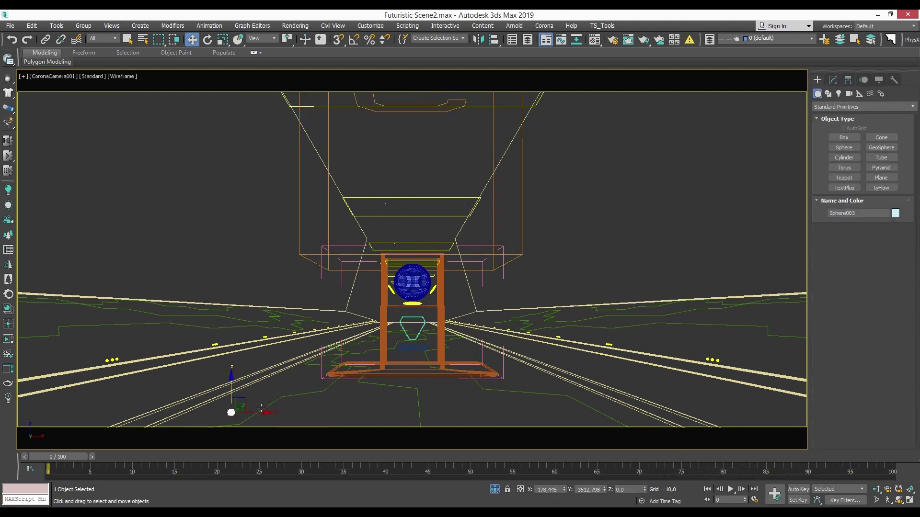
# Activate Pick Object in the PCloud parameters to choose a reference object
pyautogui.press('m')
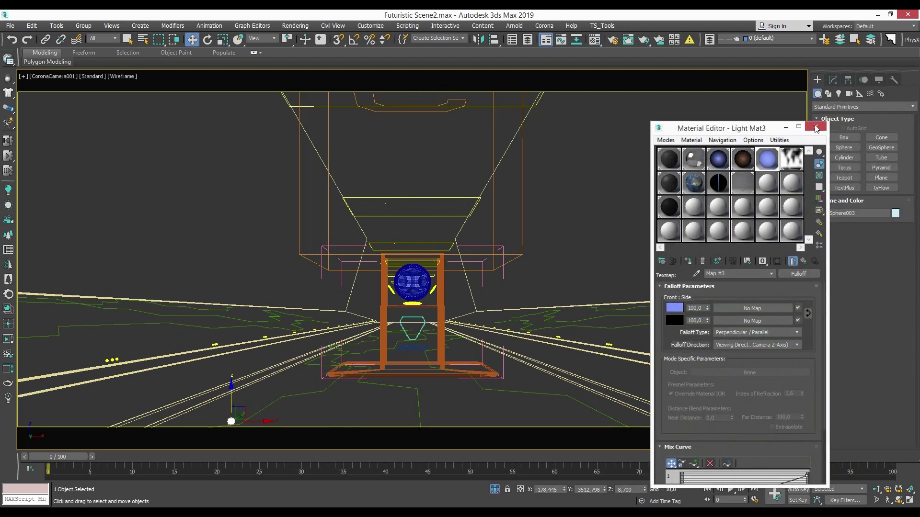
pyautogui.click(833, 80)
pyautogui.scroll(-3, 874, 288)
pyautogui.scroll(-3, 865, 367)
pyautogui.scroll(-2, 865, 335)
pyautogui.click(862, 316)
pyautogui.scroll(2, 891, 307)
pyautogui.scroll(1, 896, 301)
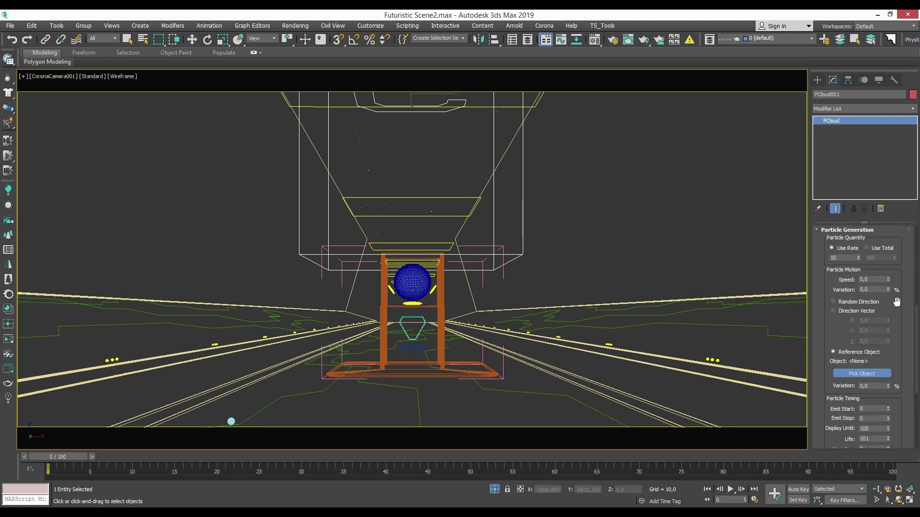
# Switch the viewport to shaded display and start a render of the scene
pyautogui.press('m')
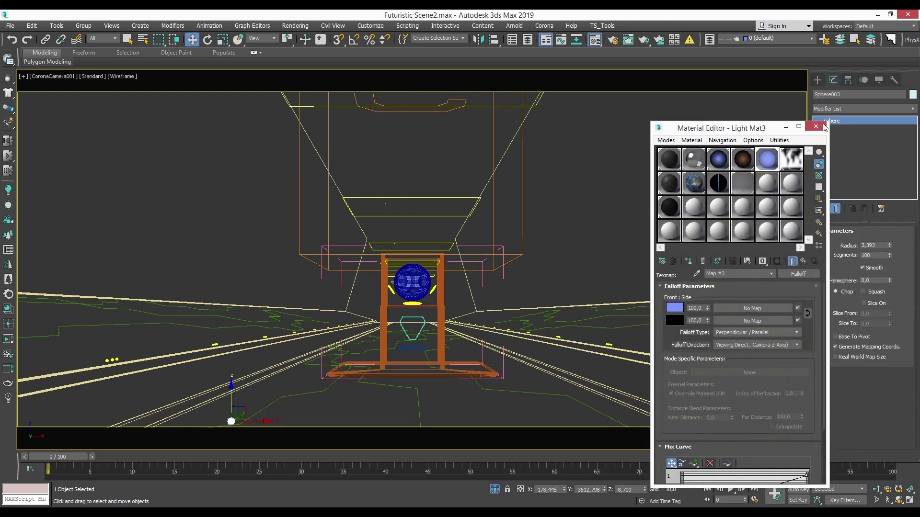
pyautogui.press('m')
pyautogui.press('F3')
pyautogui.hotkey('shift', 'q')
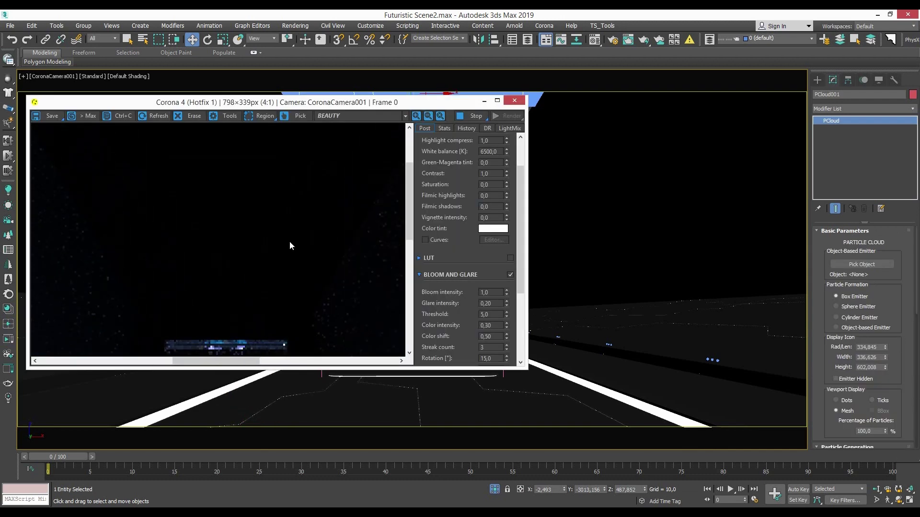
# Set the PCloud particle type to Instanced Geometry
pyautogui.scroll(-4, 290, 246)
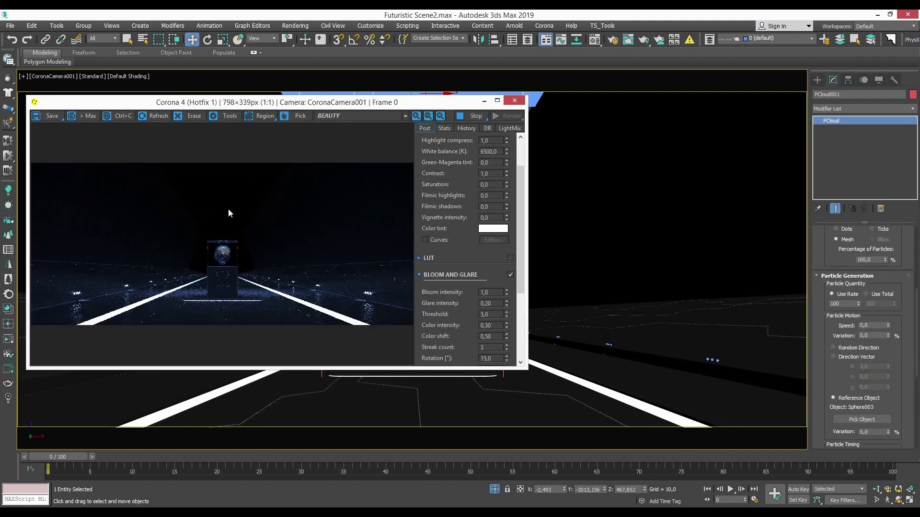
pyautogui.scroll(1, 229, 213)
pyautogui.scroll(-2, 877, 361)
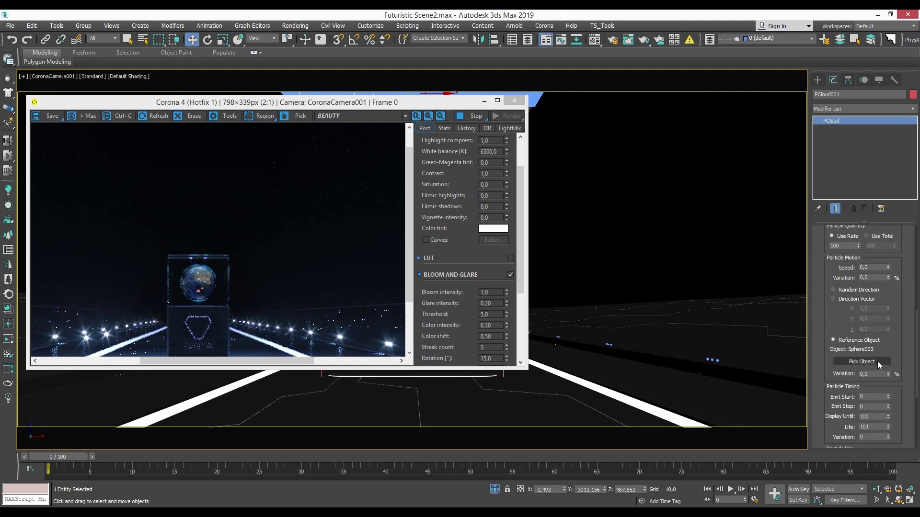
pyautogui.scroll(-3, 892, 348)
pyautogui.scroll(-1, 901, 340)
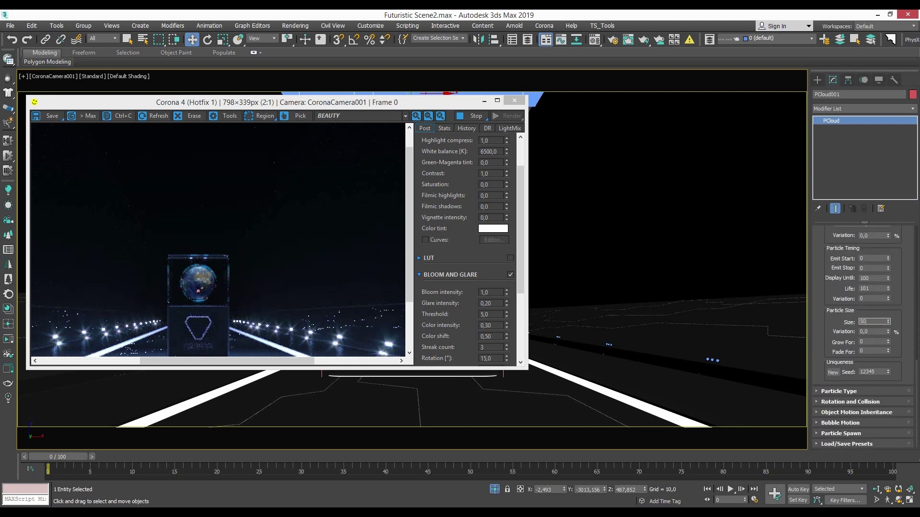
pyautogui.click(838, 391)
pyautogui.scroll(-5, 892, 350)
pyautogui.scroll(1, 880, 336)
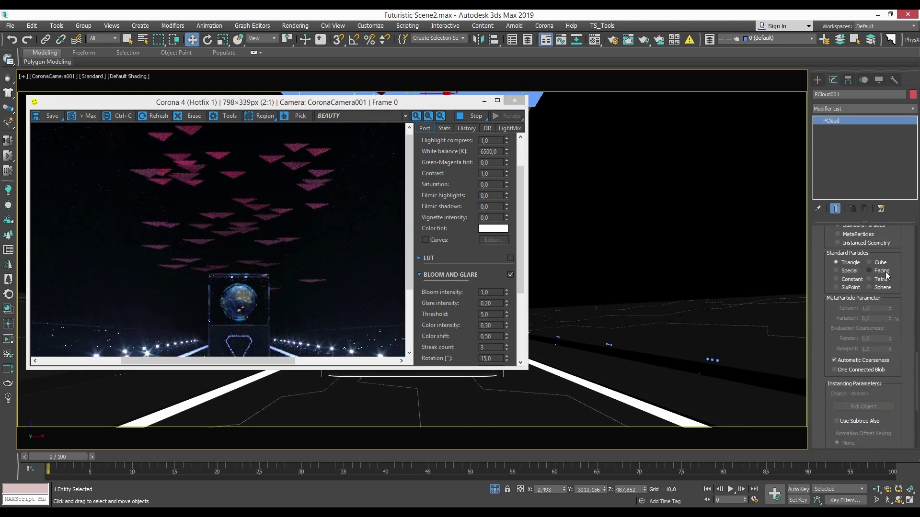
pyautogui.click(838, 229)
# Use Sphere003 as the instanced particle object with particle size 0,1
pyautogui.click(863, 392)
pyautogui.press('F3')
pyautogui.click(232, 421)
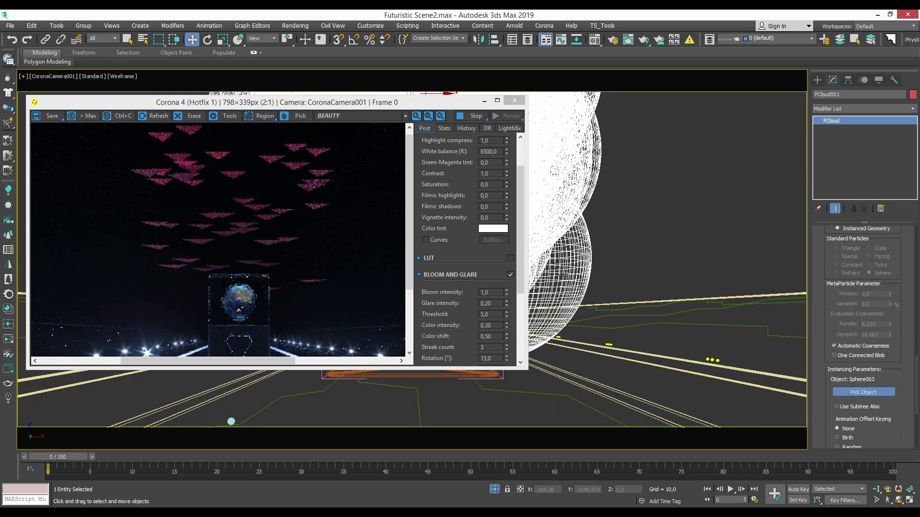
pyautogui.press('F3')
pyautogui.write('0,1')
pyautogui.press('Return')
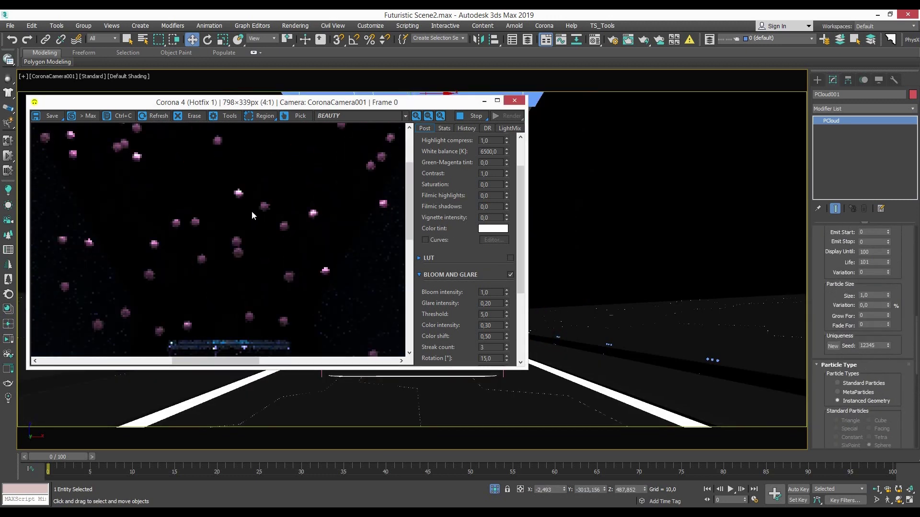
# Adjust the view and select Sphere003 in wireframe display
pyautogui.scroll(-1, 251, 210)
pyautogui.scroll(2, 162, 210)
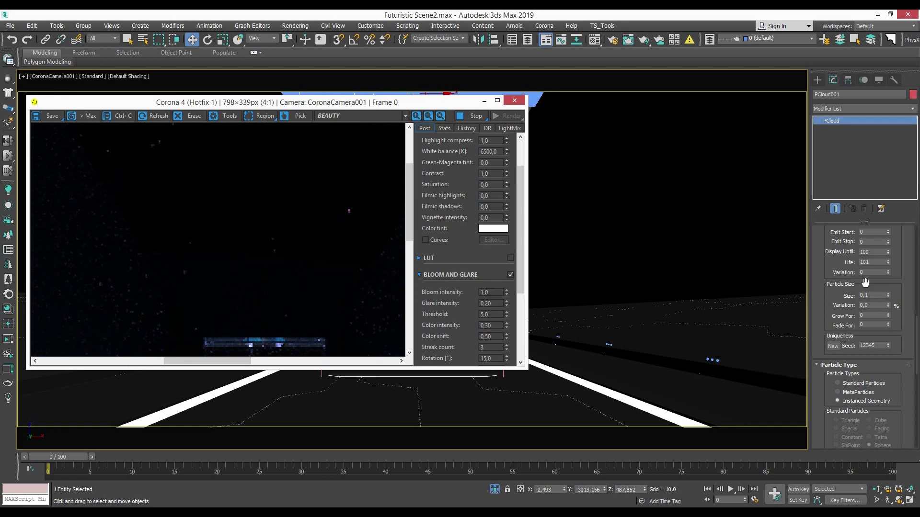
pyautogui.scroll(-3, 876, 389)
pyautogui.scroll(-2, 876, 389)
pyautogui.moveTo(250, 275); pyautogui.dragTo(311, 258)
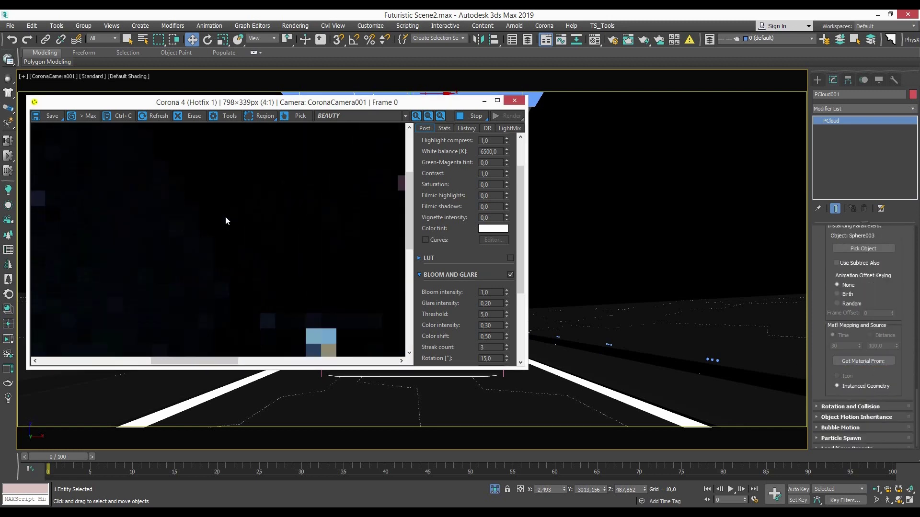
pyautogui.press('F3')
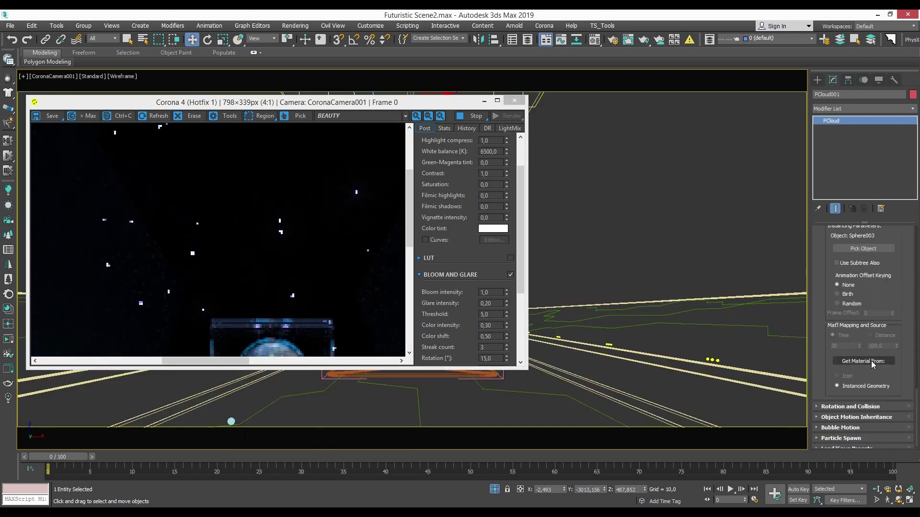
pyautogui.click(229, 423)
# Narrow the PCloud emitter width to 104,354 and start an interactive render
pyautogui.scroll(-1, 391, 316)
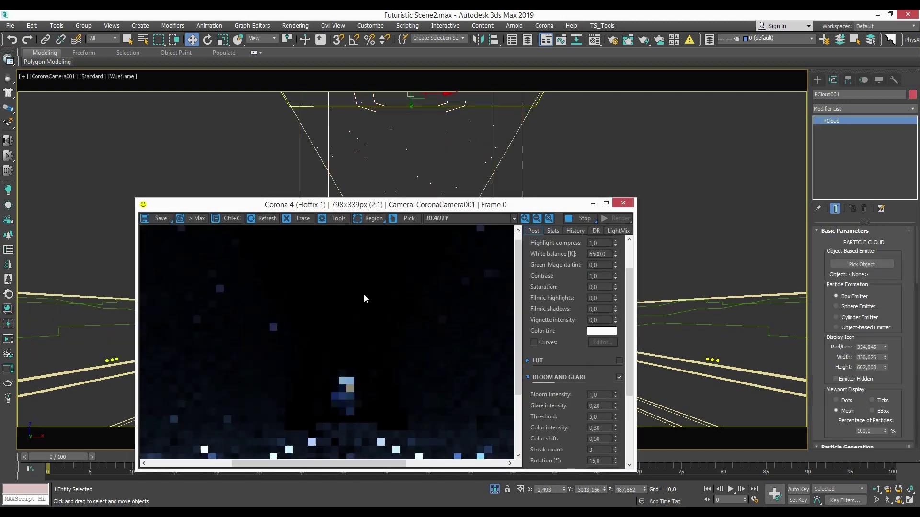
pyautogui.scroll(-1, 397, 319)
pyautogui.click(622, 202)
pyautogui.moveTo(885, 357); pyautogui.dragTo(883, 379)
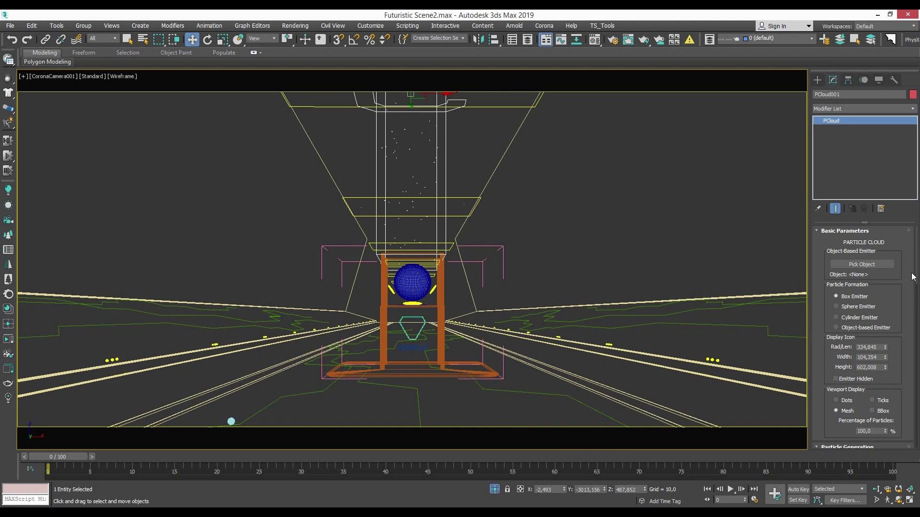
pyautogui.scroll(-3, 862, 326)
pyautogui.hotkey('shift', 'q')
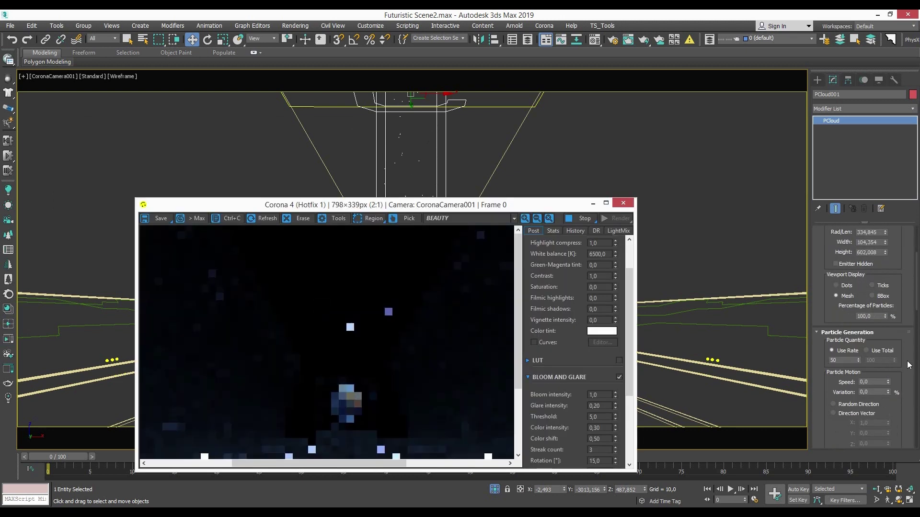
pyautogui.scroll(-2, 414, 326)
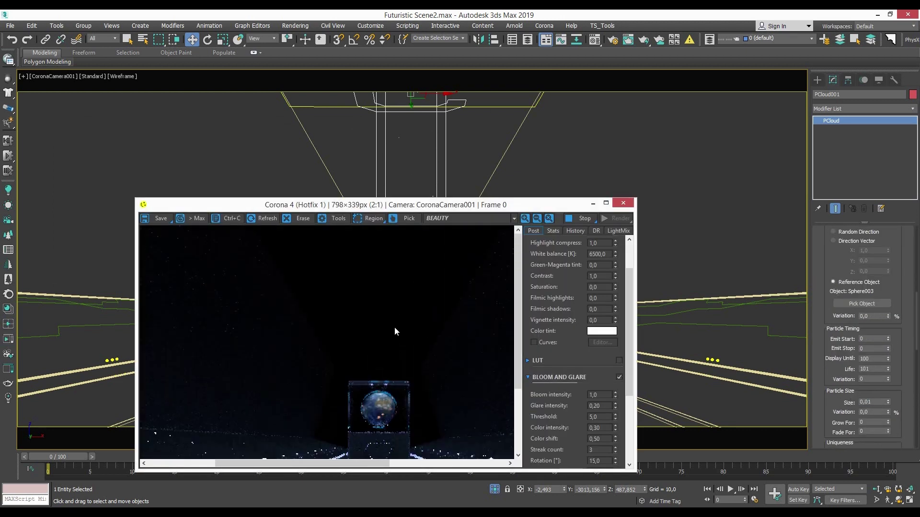
pyautogui.press('m')
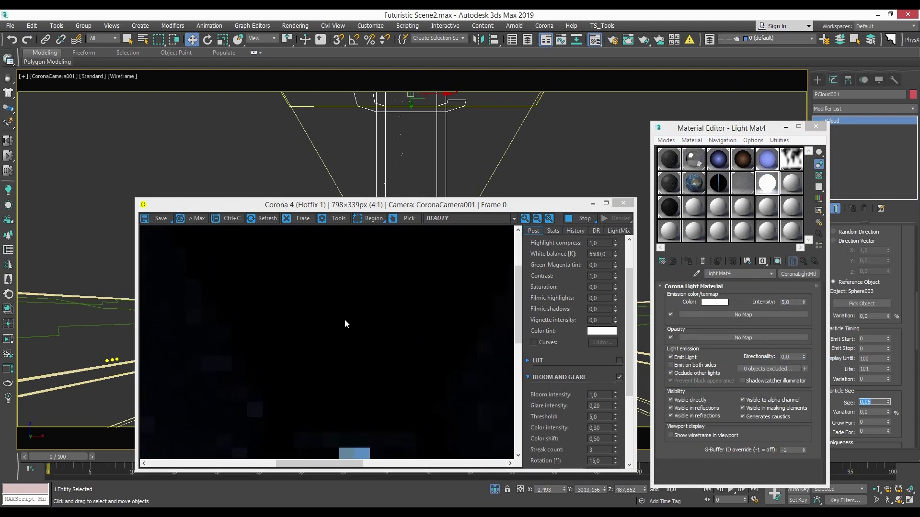
# Set Light Mat4 intensity to 5,0 and the particle size to 0,02
pyautogui.scroll(-2, 396, 280)
pyautogui.scroll(2, 360, 349)
pyautogui.scroll(-2, 388, 345)
pyautogui.scroll(2, 301, 315)
pyautogui.scroll(-2, 360, 315)
pyautogui.scroll(2, 361, 315)
pyautogui.hotkey('ctrl', 'z')
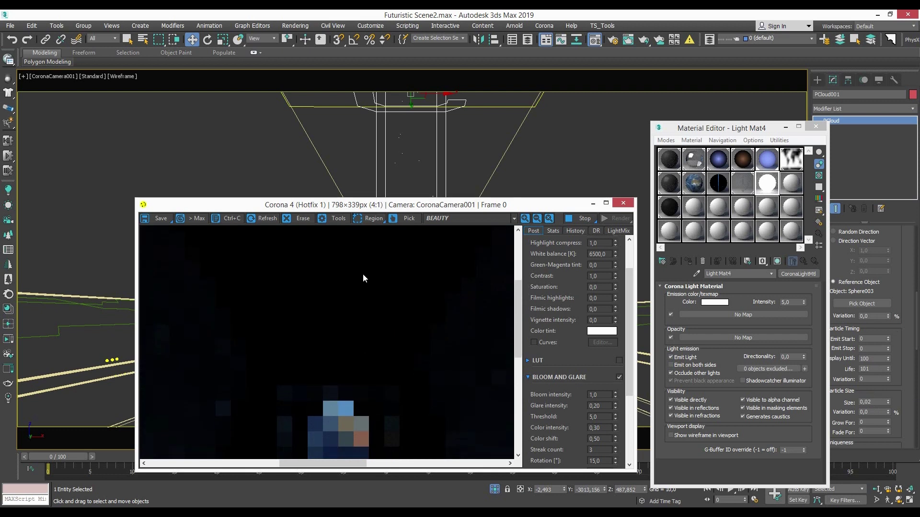
# Raise the PCloud particle Use Rate to 100
pyautogui.scroll(-2, 386, 274)
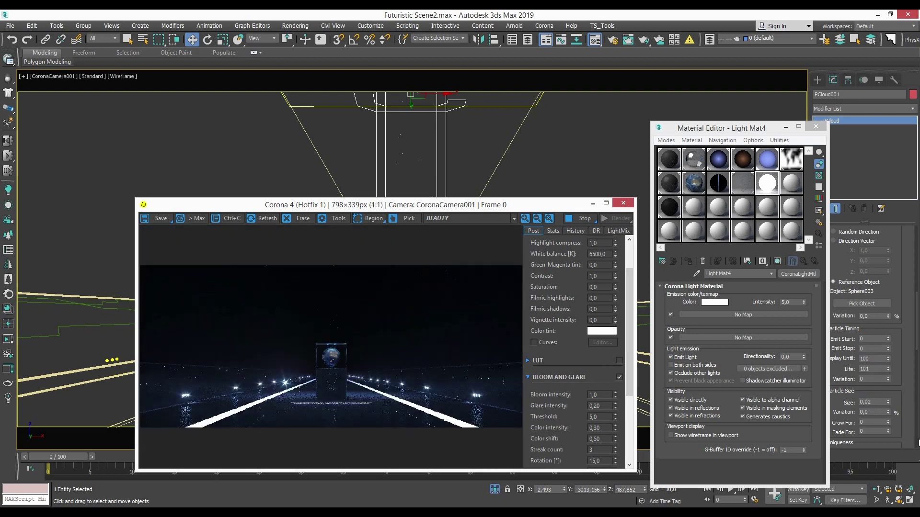
pyautogui.click(887, 411)
pyautogui.scroll(3, 867, 336)
pyautogui.scroll(2, 329, 335)
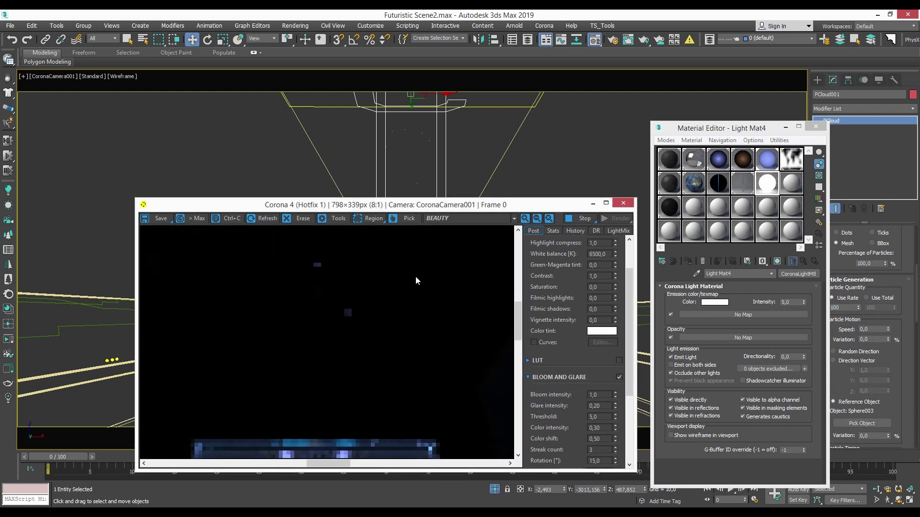
# Inspect the Corona interactive render of the particle cloud
pyautogui.scroll(-1, 367, 349)
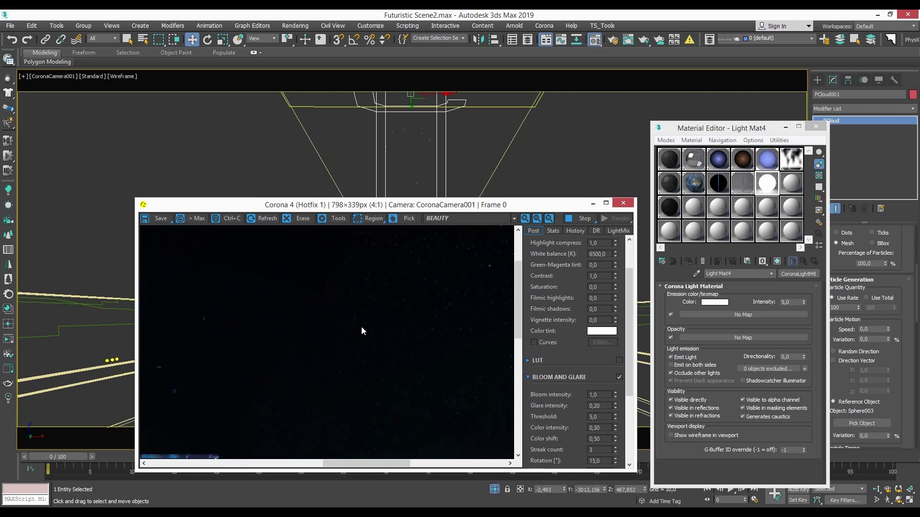
pyautogui.scroll(-1, 456, 309)
pyautogui.scroll(2, 336, 336)
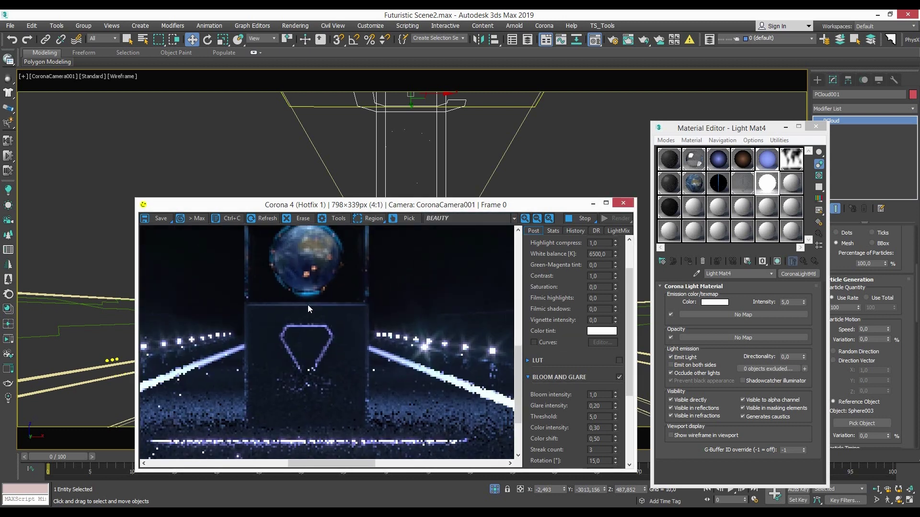
pyautogui.scroll(-2, 335, 309)
pyautogui.scroll(3, 345, 354)
pyautogui.scroll(-1, 383, 407)
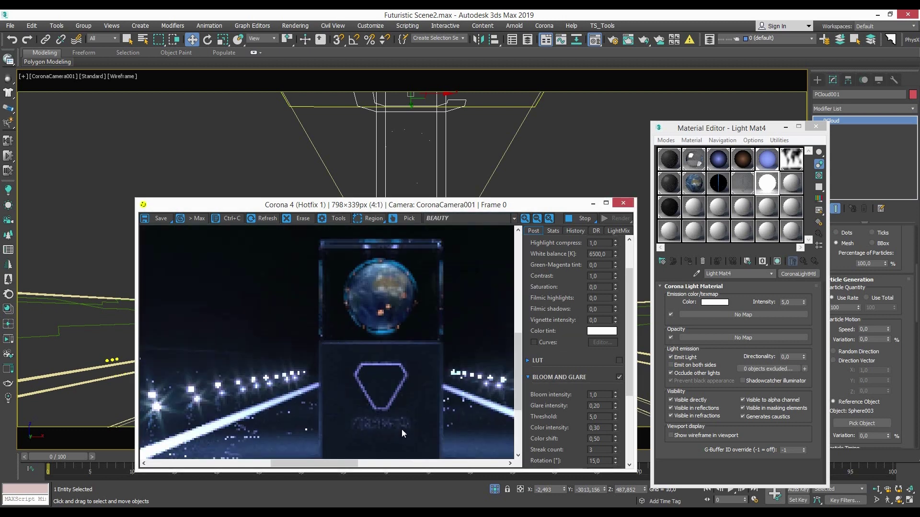
pyautogui.scroll(1, 403, 422)
pyautogui.scroll(-3, 404, 419)
pyautogui.scroll(3, 479, 373)
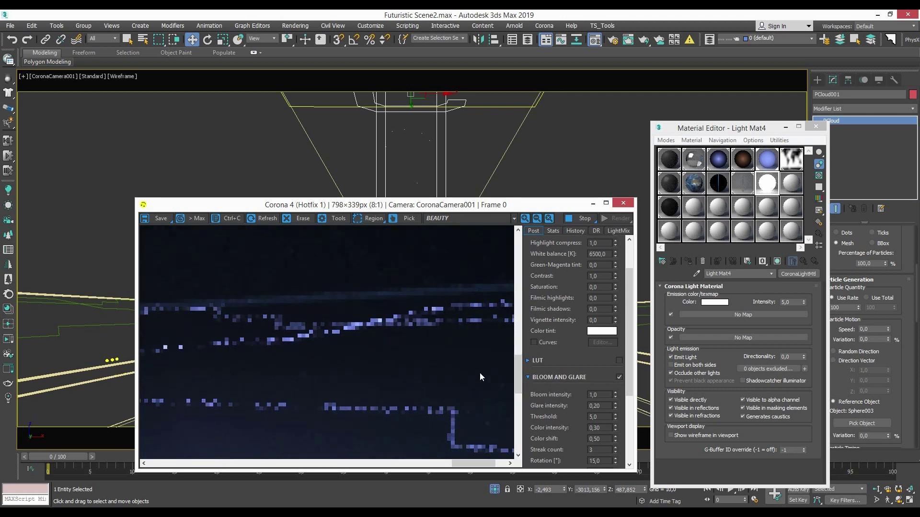
pyautogui.scroll(-3, 479, 372)
pyautogui.scroll(3, 498, 384)
pyautogui.scroll(-3, 408, 340)
pyautogui.scroll(3, 408, 340)
pyautogui.scroll(-3, 409, 340)
pyautogui.scroll(1, 392, 346)
pyautogui.scroll(-1, 386, 357)
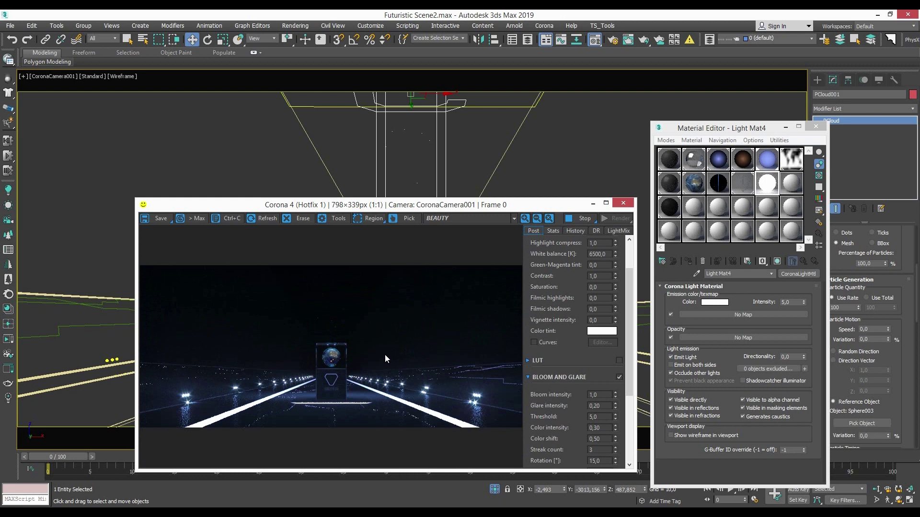
pyautogui.scroll(2, 433, 384)
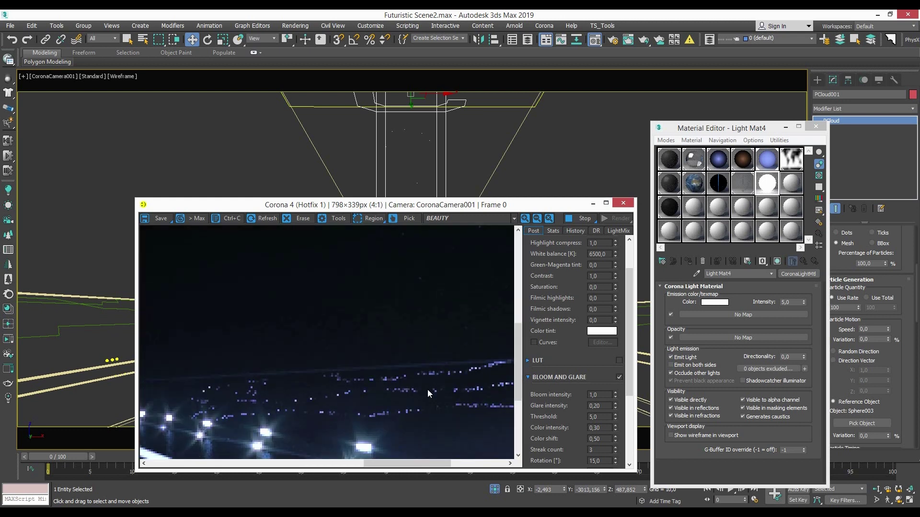
pyautogui.scroll(-2, 428, 392)
pyautogui.scroll(1, 171, 376)
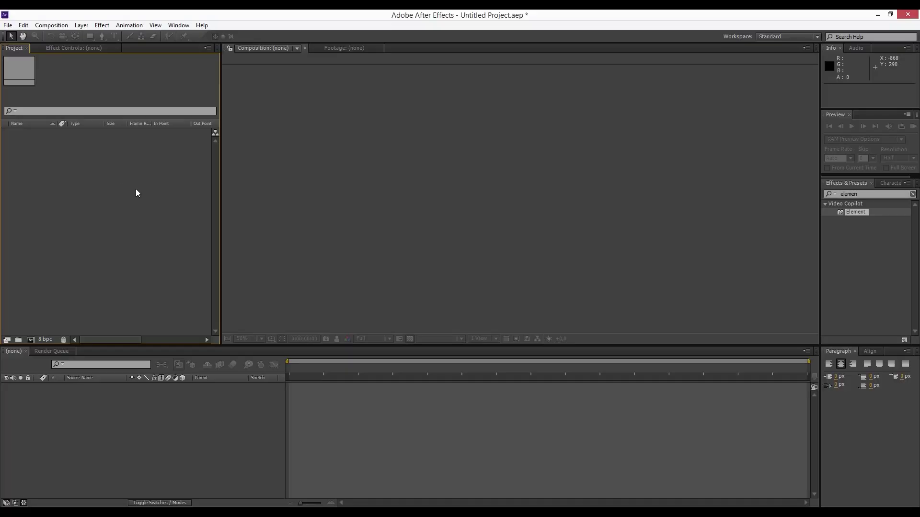
# Import Dif.tga with straight alpha and build a Dif composition from it
pyautogui.doubleClick(137, 193)
pyautogui.doubleClick(84, 94)
pyautogui.doubleClick(84, 96)
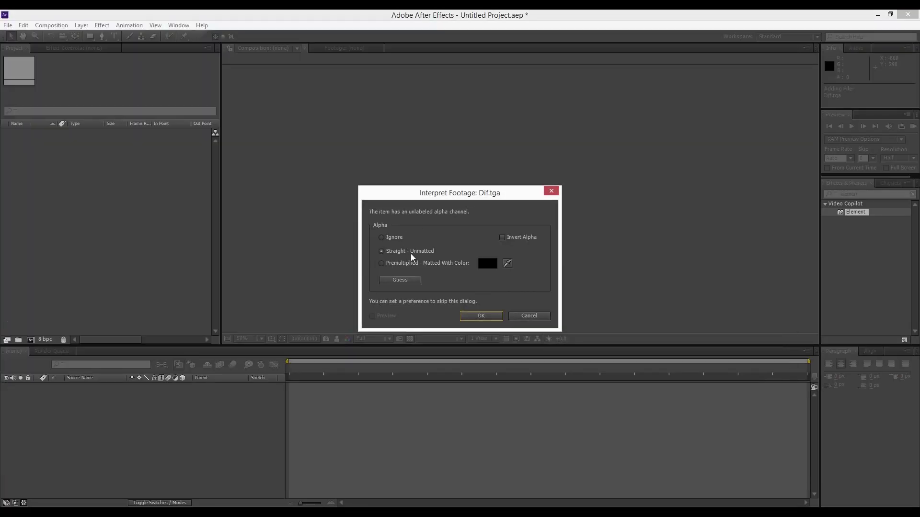
pyautogui.press('Return')
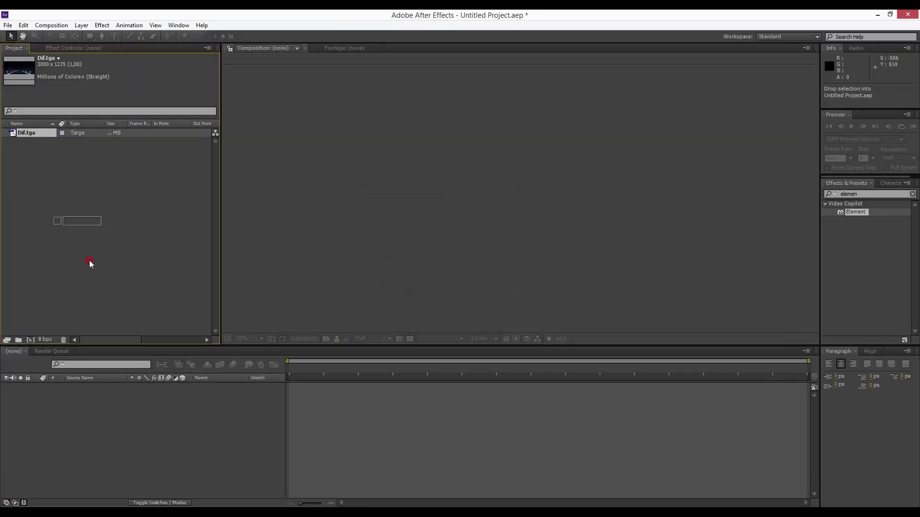
pyautogui.moveTo(35, 138); pyautogui.dragTo(31, 340)
# Set the project colour depth to 16 bits per channel
pyautogui.click(46, 339)
pyautogui.click(503, 214)
pyautogui.click(503, 224)
pyautogui.click(509, 413)
pyautogui.scroll(1, 515, 248)
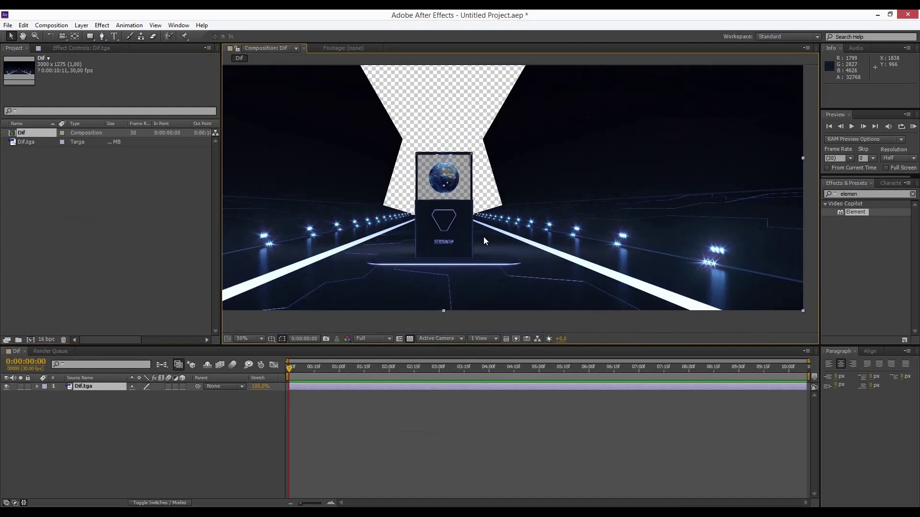
pyautogui.scroll(1, 484, 237)
# Add a dark blue solid layer to the Dif composition
pyautogui.rightClick(121, 404)
pyautogui.moveTo(196, 321)
pyautogui.click(295, 326)
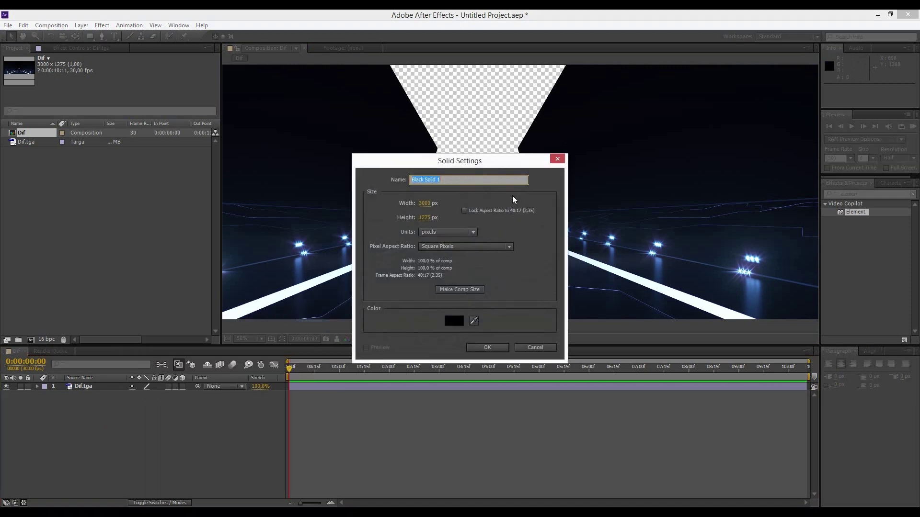
pyautogui.click(502, 347)
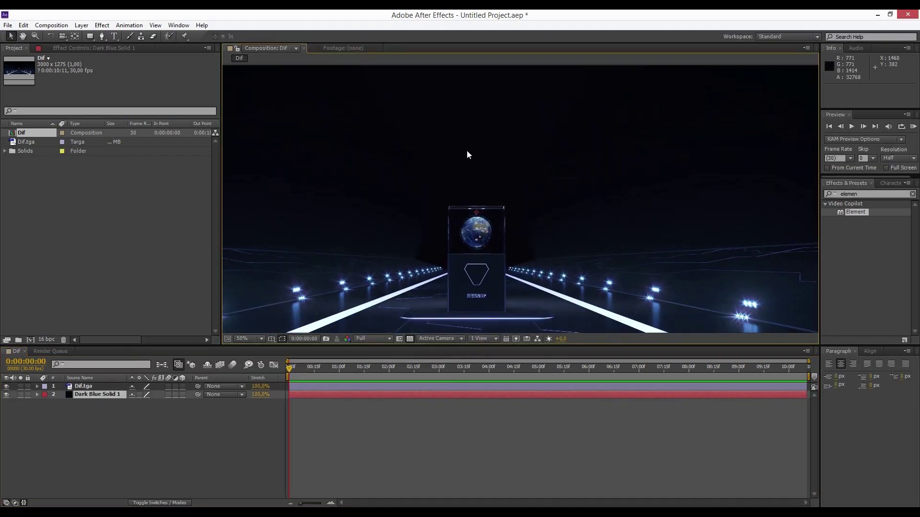
pyautogui.scroll(-1, 467, 153)
# Save the project as Futuristic Scene.aep in a new AE folder
pyautogui.hotkey('ctrl', 's')
pyautogui.click(163, 53)
pyautogui.doubleClick(102, 325)
pyautogui.doubleClick(103, 128)
pyautogui.write('AE')
pyautogui.press('Return')
pyautogui.press('Return')
pyautogui.write('Futuristic')
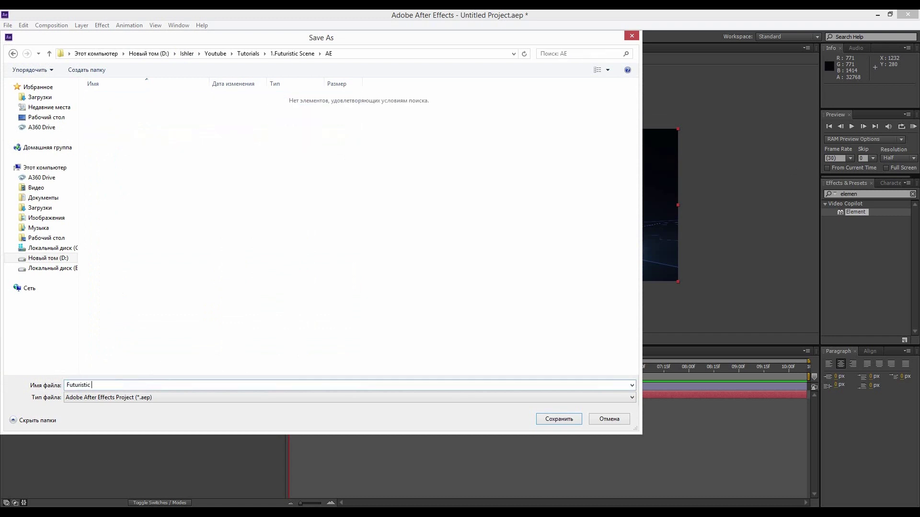
pyautogui.write('Scene')
pyautogui.press('Return')
pyautogui.scroll(2, 606, 245)
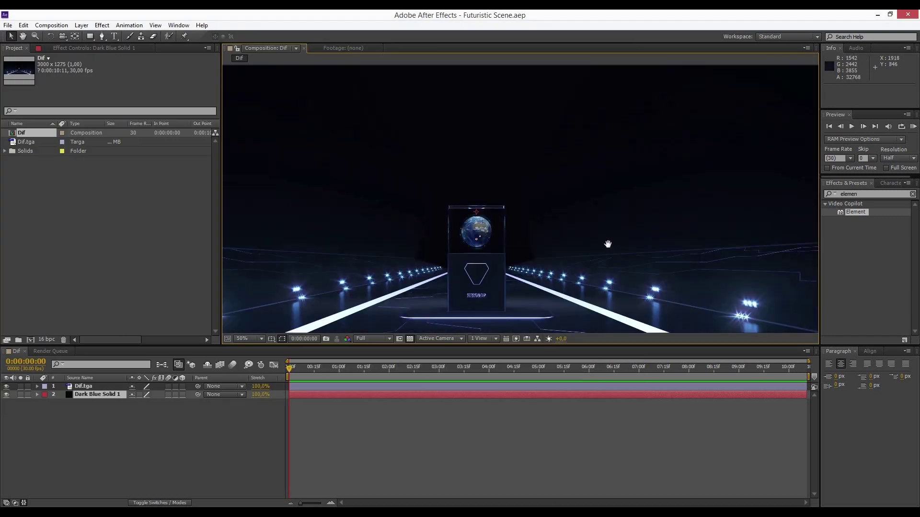
# Import the ZD.jpg depth pass as the top layer of the Dif comp
pyautogui.scroll(-2, 638, 208)
pyautogui.doubleClick(41, 204)
pyautogui.doubleClick(150, 107)
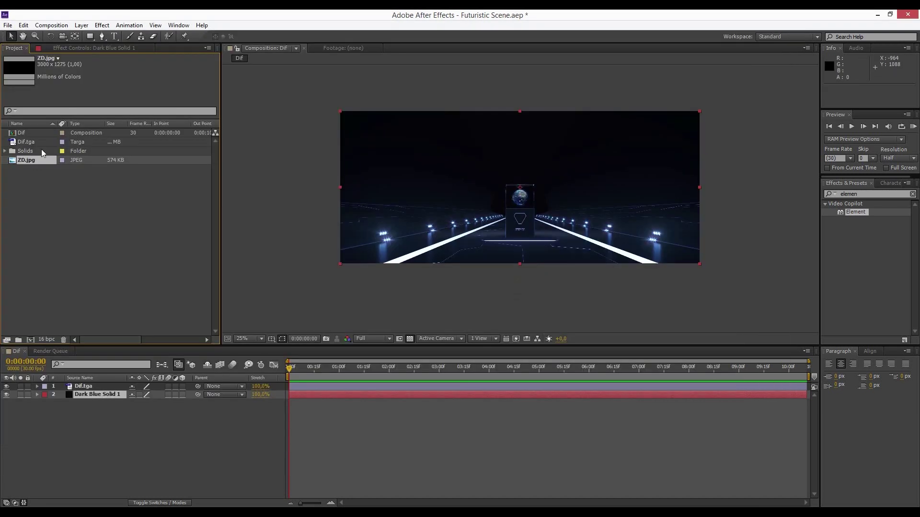
pyautogui.moveTo(97, 387); pyautogui.dragTo(47, 392)
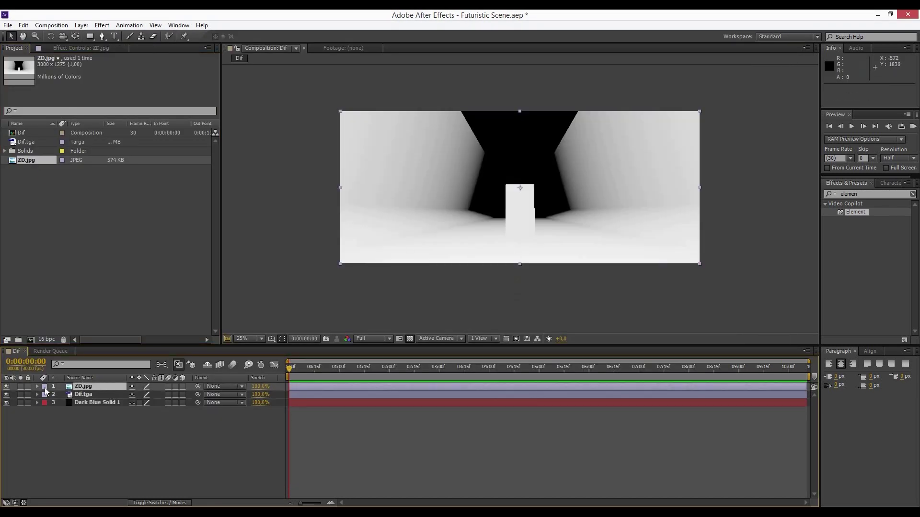
# Apply the Invert effect to the ZD.jpg layer
pyautogui.hotkey('ctrl', '5')
pyautogui.write('inver')
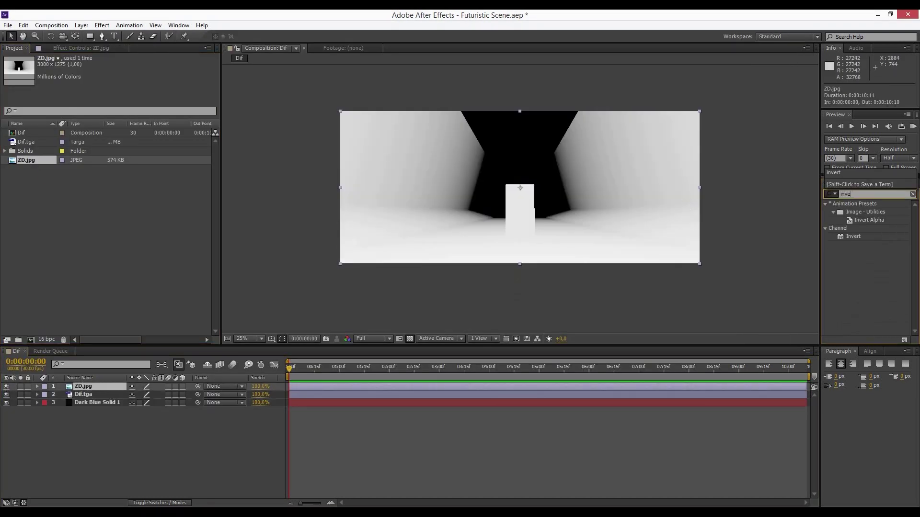
pyautogui.doubleClick(853, 236)
pyautogui.press('.')
pyautogui.press('.')
# Set the ZD.jpg layer's blend mode to Screen
pyautogui.click(159, 502)
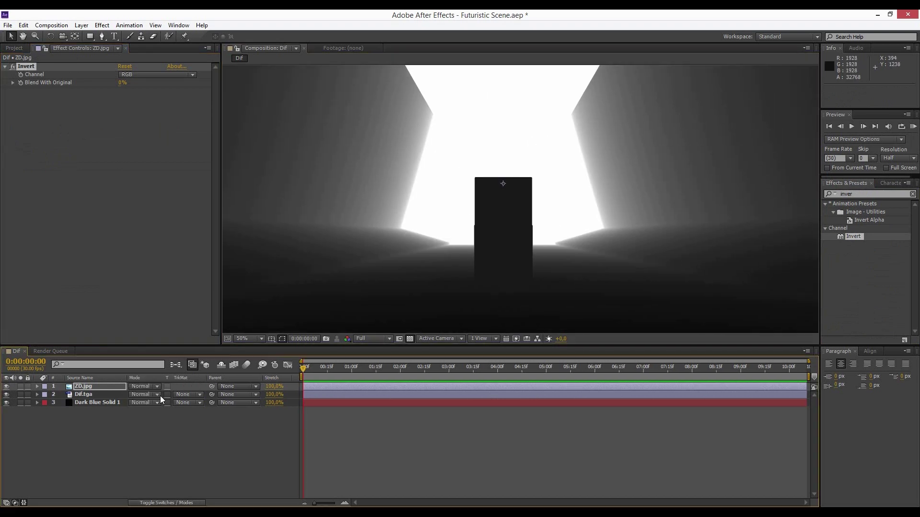
pyautogui.click(142, 386)
pyautogui.click(177, 209)
pyautogui.press(',')
pyautogui.press(',')
# Apply the Tritone effect to the ZD.jpg layer
pyautogui.hotkey('ctrl', '5')
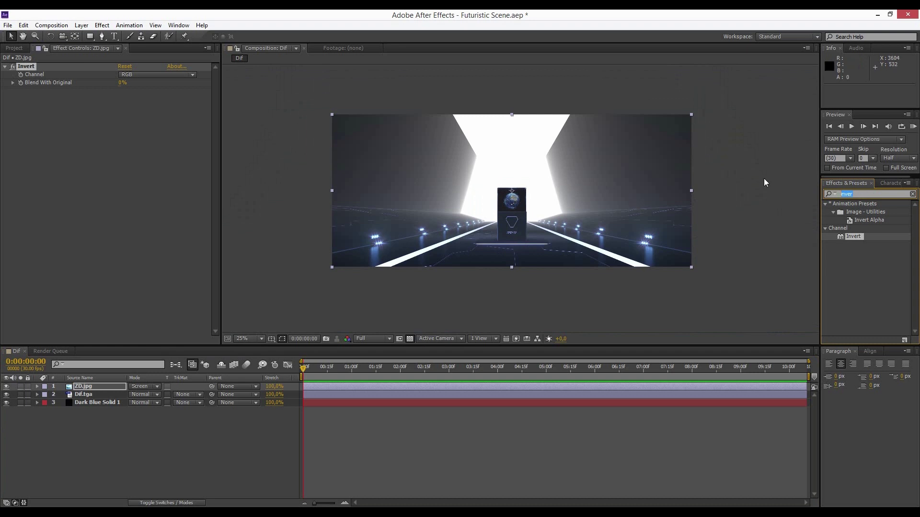
pyautogui.press('.')
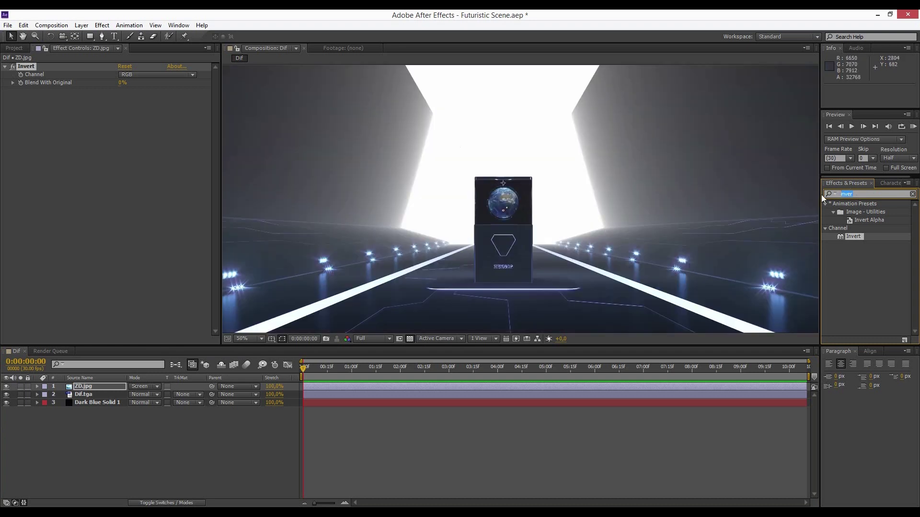
pyautogui.write('trit')
pyautogui.moveTo(854, 212); pyautogui.dragTo(211, 126)
# Set ZD.jpg's Tritone Highlights to blue-lavender and Midtones to blue-grey
pyautogui.click(123, 99)
pyautogui.moveTo(489, 319)
pyautogui.mouseDown()
pyautogui.moveTo(438, 349)
pyautogui.moveTo(452, 331)
pyautogui.mouseUp()
pyautogui.moveTo(554, 350); pyautogui.dragTo(557, 346)
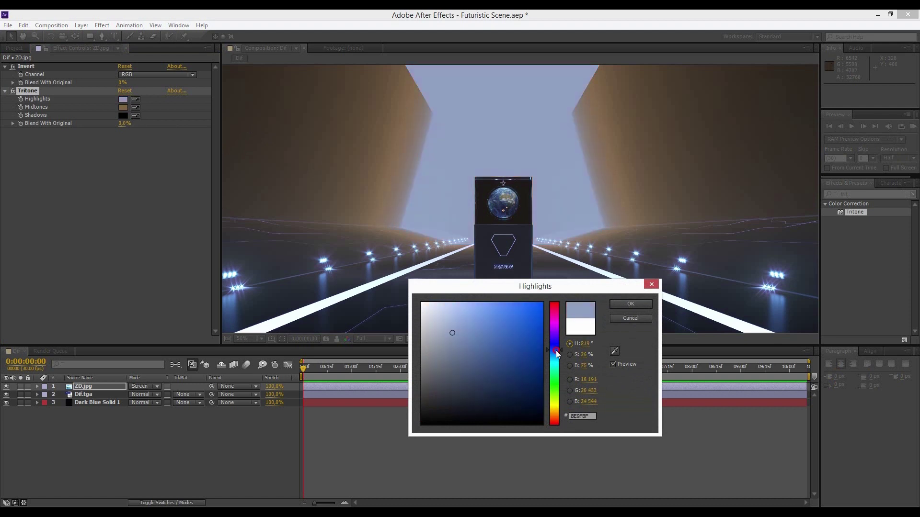
pyautogui.click(631, 303)
pyautogui.click(123, 108)
pyautogui.moveTo(552, 377); pyautogui.dragTo(561, 352)
pyautogui.click(630, 303)
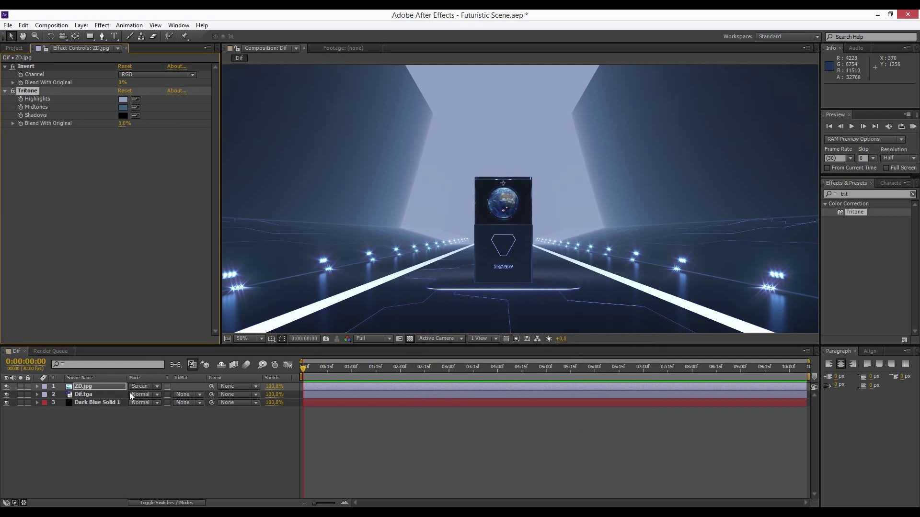
# Try Lighten blending on the fog layer, then return it to Screen and compare visibility
pyautogui.click(141, 386)
pyautogui.click(186, 243)
pyautogui.click(143, 386)
pyautogui.click(192, 210)
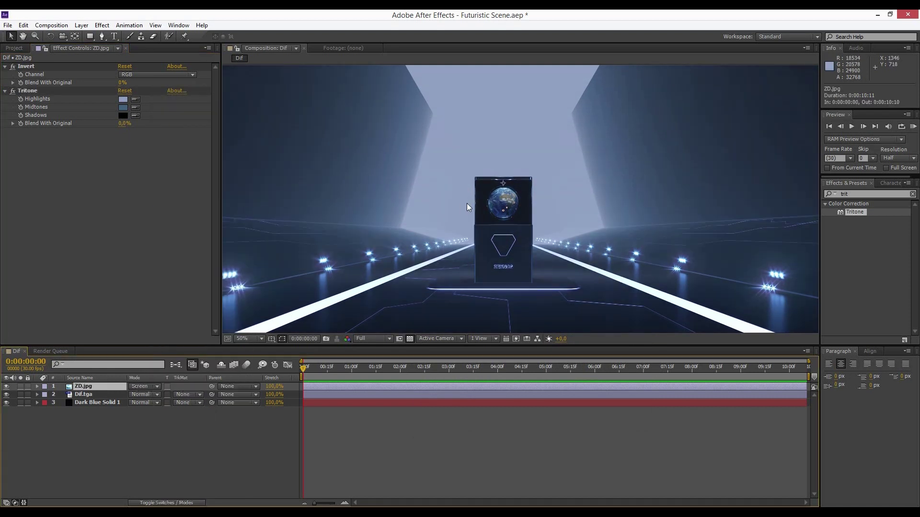
pyautogui.click(6, 387)
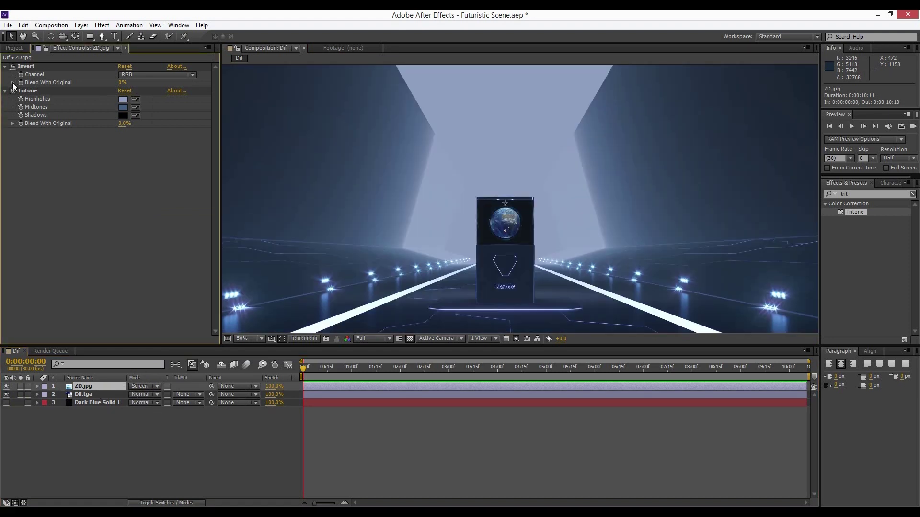
# Zoom out and draw an elliptical mask on ZD.jpg above the frame
pyautogui.press(',')
pyautogui.moveTo(97, 42); pyautogui.dragTo(115, 60)
pyautogui.moveTo(453, 66)
pyautogui.mouseDown()
pyautogui.moveTo(421, 96)
pyautogui.moveTo(531, 195)
pyautogui.mouseUp()
# Feather the ZD.jpg ellipse mask heavily to 999 pixels
pyautogui.press('f')
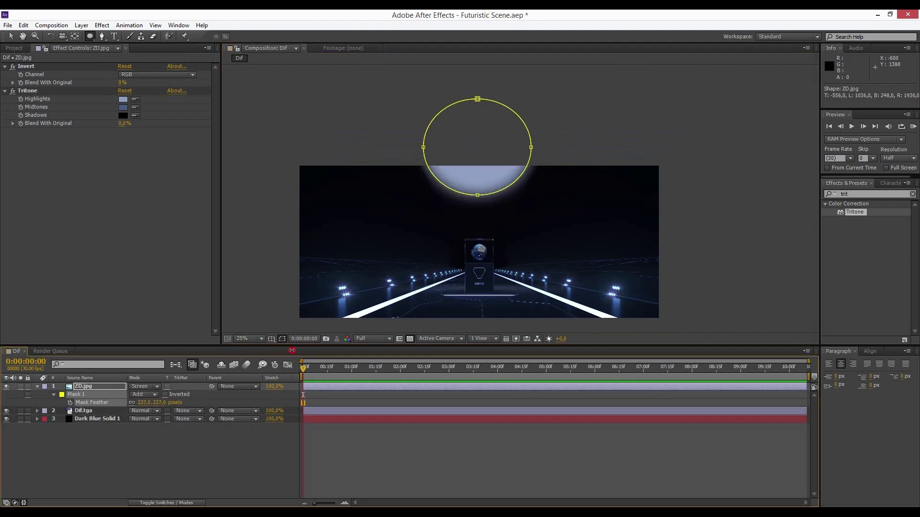
pyautogui.moveTo(144, 402); pyautogui.dragTo(555, 242)
pyautogui.press('.')
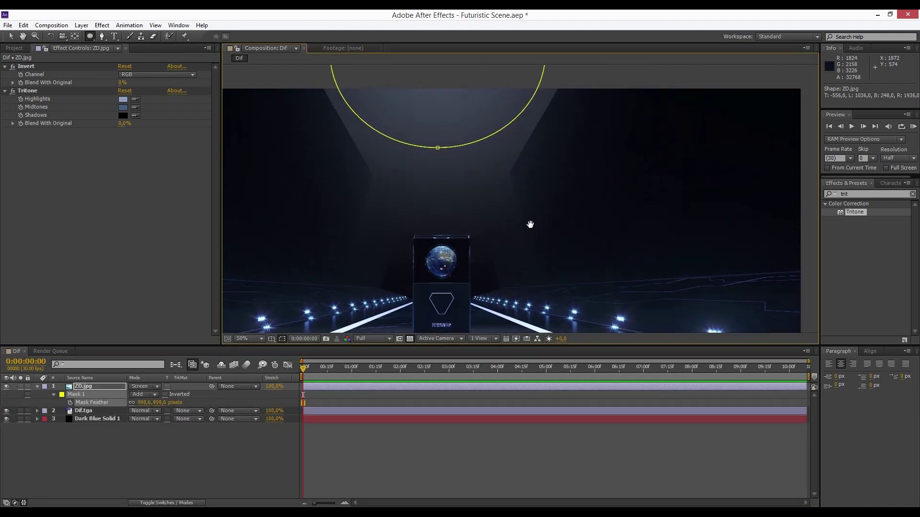
# Replace the masked ZD.jpg with a fresh copy brightened by Levels with lowered Input White
pyautogui.press('Delete')
pyautogui.click(14, 48)
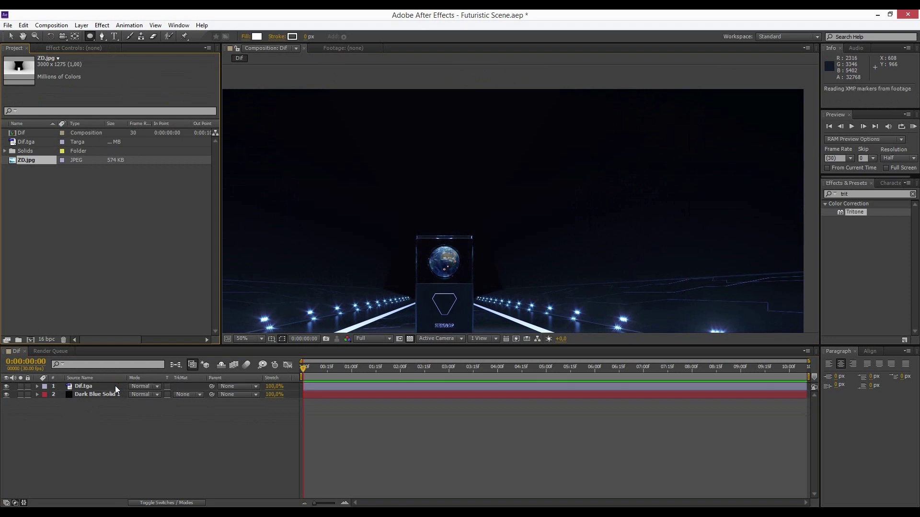
pyautogui.moveTo(116, 390); pyautogui.dragTo(117, 386)
pyautogui.doubleClick(845, 193)
pyautogui.write('leve')
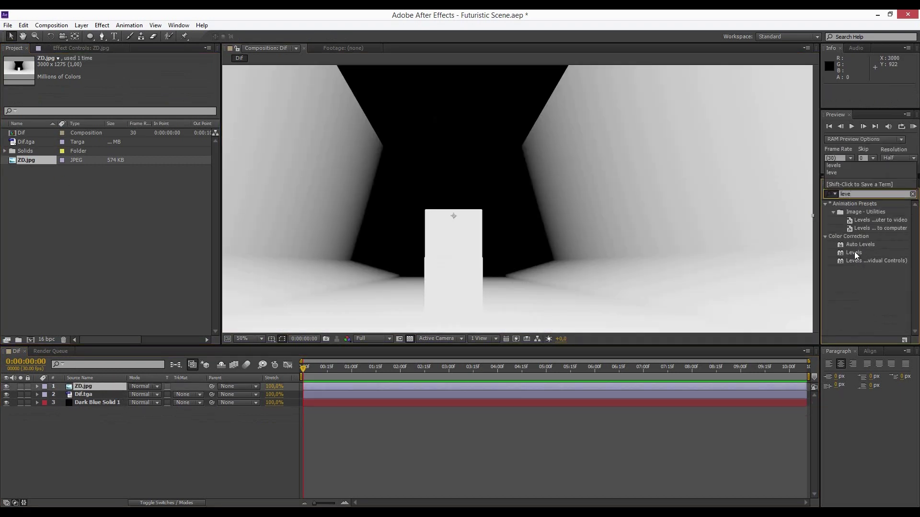
pyautogui.doubleClick(854, 252)
pyautogui.moveTo(150, 120); pyautogui.dragTo(93, 122)
# Set Dif.tga's track matte to Luma Matte using ZD.jpg
pyautogui.click(86, 394)
pyautogui.click(189, 394)
pyautogui.click(201, 441)
pyautogui.click(189, 395)
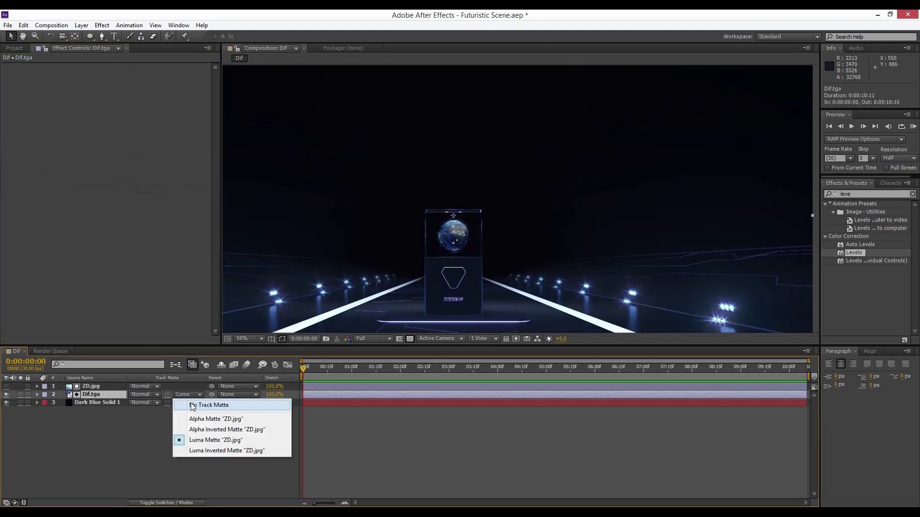
pyautogui.hotkey('ctrl', 'z')
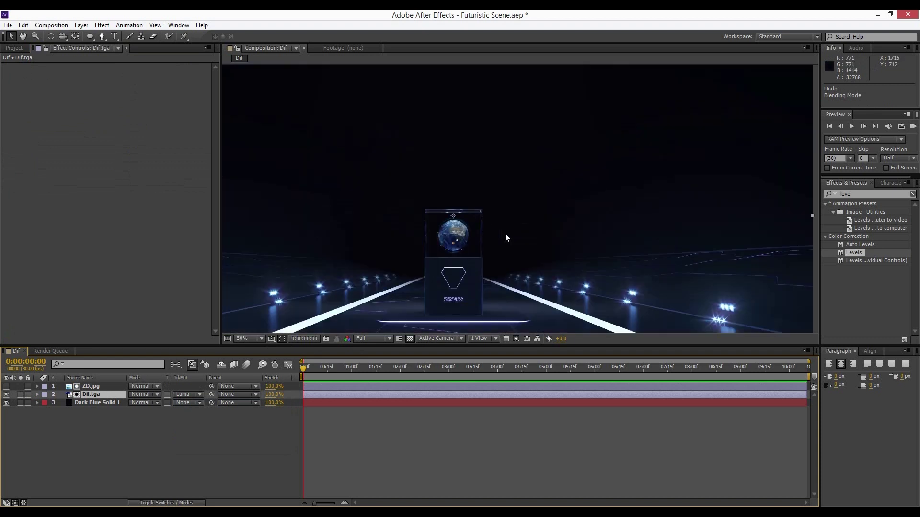
# Review ZD.jpg's Levels, save the project, and start a new solid layer
pyautogui.click(91, 386)
pyautogui.click(89, 124)
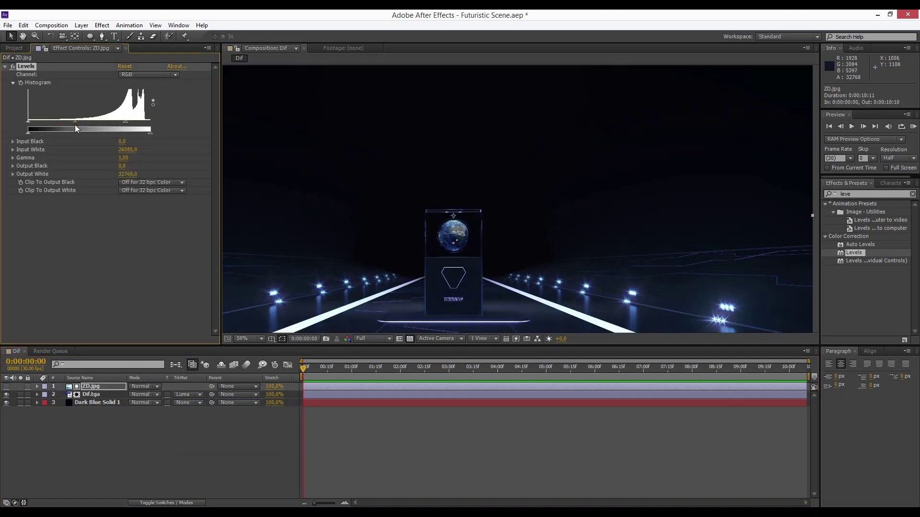
pyautogui.click(168, 427)
pyautogui.hotkey('ctrl', 's')
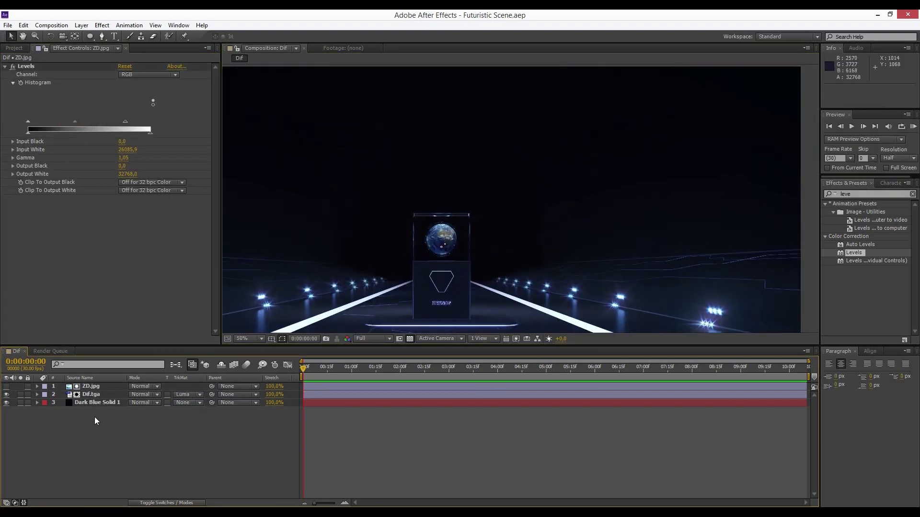
pyautogui.click(87, 404)
pyautogui.hotkey('ctrl', 'shift', 'y')
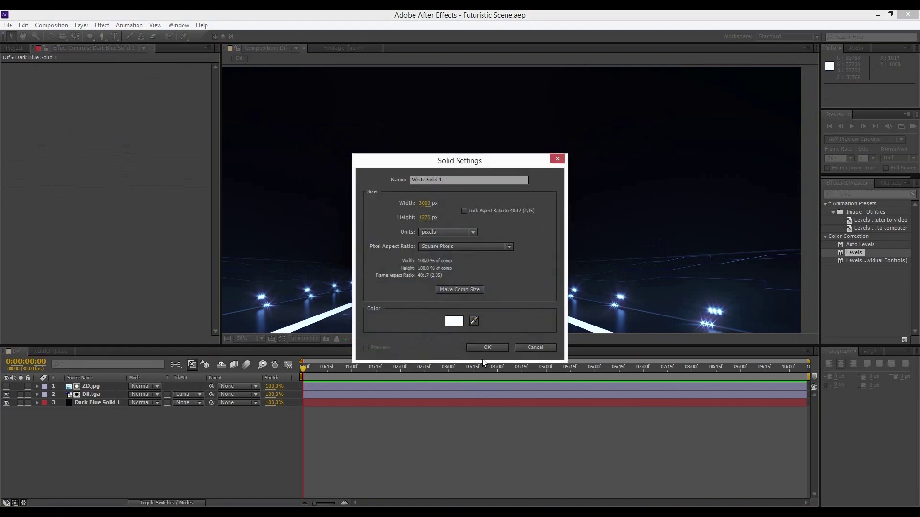
# Create White Solid 1 with a circular mask above the frame feathered to 745 pixels
pyautogui.click(486, 347)
pyautogui.click(91, 386)
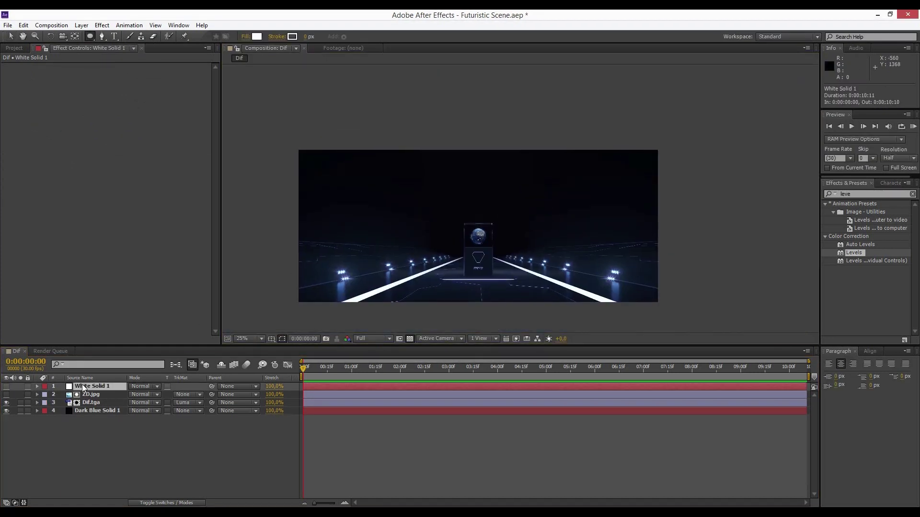
pyautogui.doubleClick(89, 36)
pyautogui.keyDown('ctrl'); pyautogui.moveTo(299, 225); pyautogui.dragTo(401, 236); pyautogui.keyUp('ctrl')
pyautogui.moveTo(490, 226)
pyautogui.mouseDown()
pyautogui.moveTo(479, 111)
pyautogui.moveTo(516, 224)
pyautogui.moveTo(479, 111)
pyautogui.mouseUp()
pyautogui.press('Return')
pyautogui.click(7, 386)
pyautogui.press('f')
pyautogui.moveTo(144, 403); pyautogui.dragTo(191, 402)
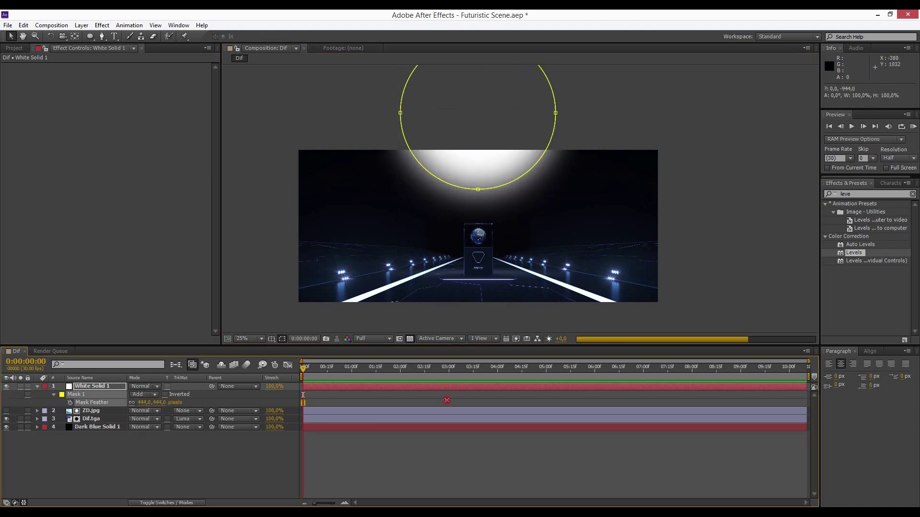
# Move White Solid 1 to the top of the stack and narrow its mask into a tall ellipse
pyautogui.hotkey('ctrl', '[')
pyautogui.hotkey('ctrl', '[')
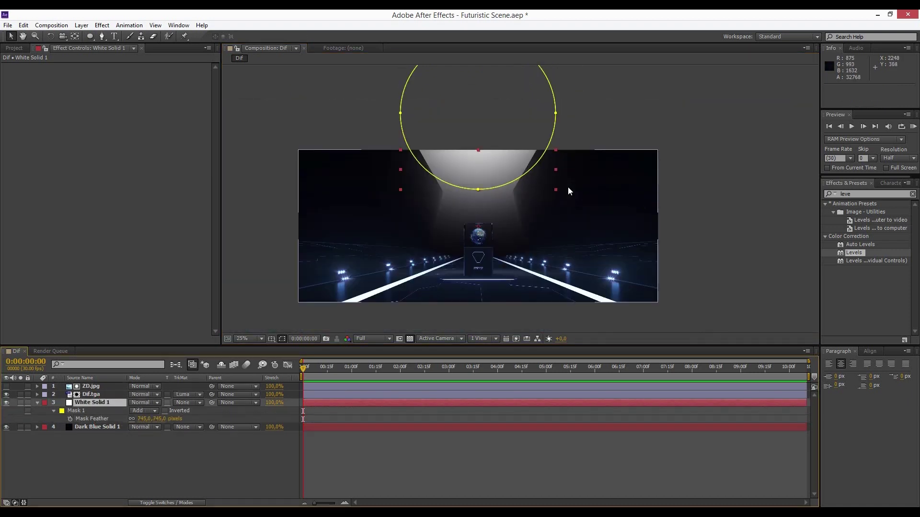
pyautogui.hotkey('ctrl', 'shift', ']')
pyautogui.doubleClick(555, 113)
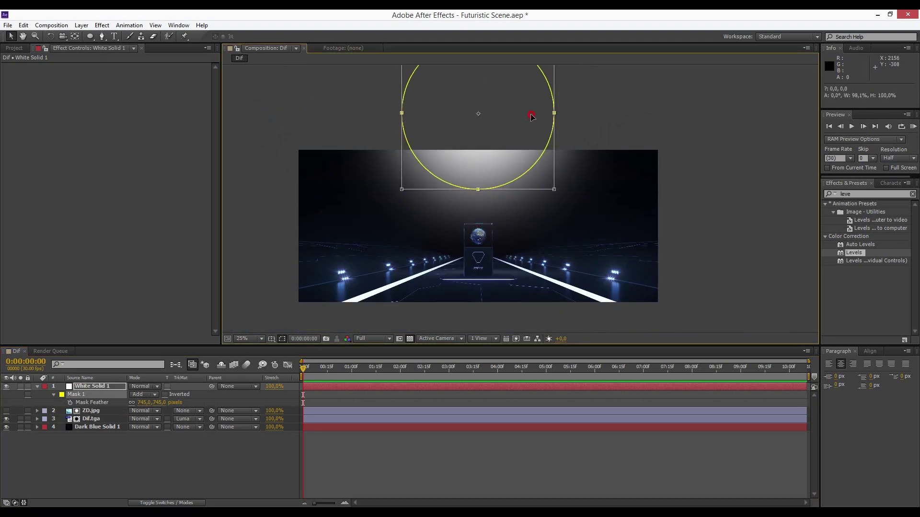
pyautogui.keyDown('ctrl'); pyautogui.moveTo(554, 114); pyautogui.dragTo(516, 114); pyautogui.keyUp('ctrl')
pyautogui.scroll(1, 502, 189)
# Apply a light-blue Fill effect to White Solid 1
pyautogui.click(912, 193)
pyautogui.write('fill')
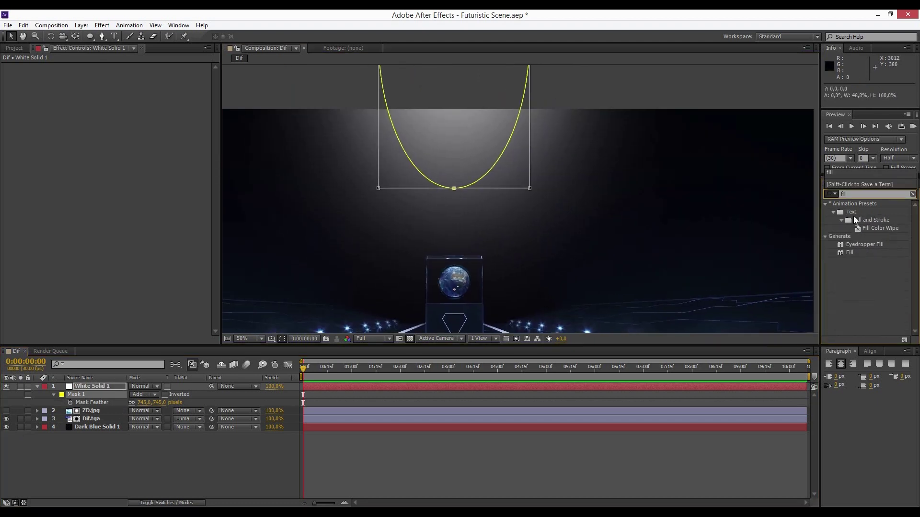
pyautogui.doubleClick(850, 252)
pyautogui.click(123, 90)
pyautogui.click(554, 351)
pyautogui.moveTo(498, 335); pyautogui.dragTo(486, 271)
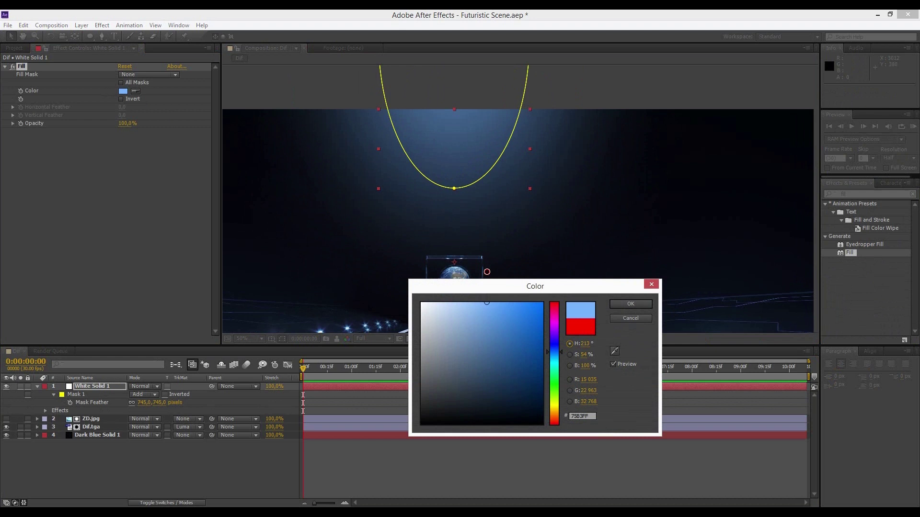
pyautogui.click(646, 305)
# Raise the mask feather to 1000 pixels and stretch the ellipse down into the scene
pyautogui.moveTo(242, 400); pyautogui.dragTo(245, 400)
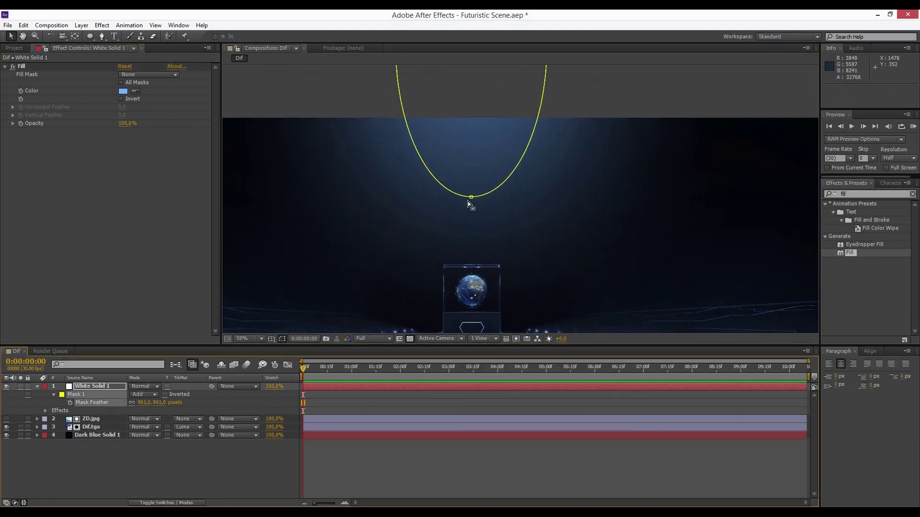
pyautogui.doubleClick(472, 197)
pyautogui.moveTo(471, 198); pyautogui.dragTo(474, 161)
pyautogui.press(',')
pyautogui.press('Return')
pyautogui.press('.')
pyautogui.press(',')
pyautogui.press('.')
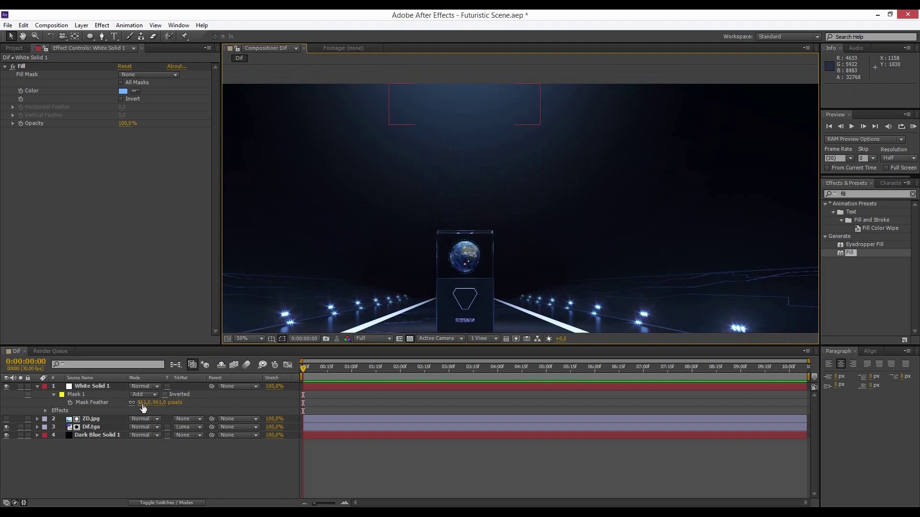
pyautogui.moveTo(144, 402); pyautogui.dragTo(166, 402)
pyautogui.moveTo(422, 171); pyautogui.dragTo(424, 197)
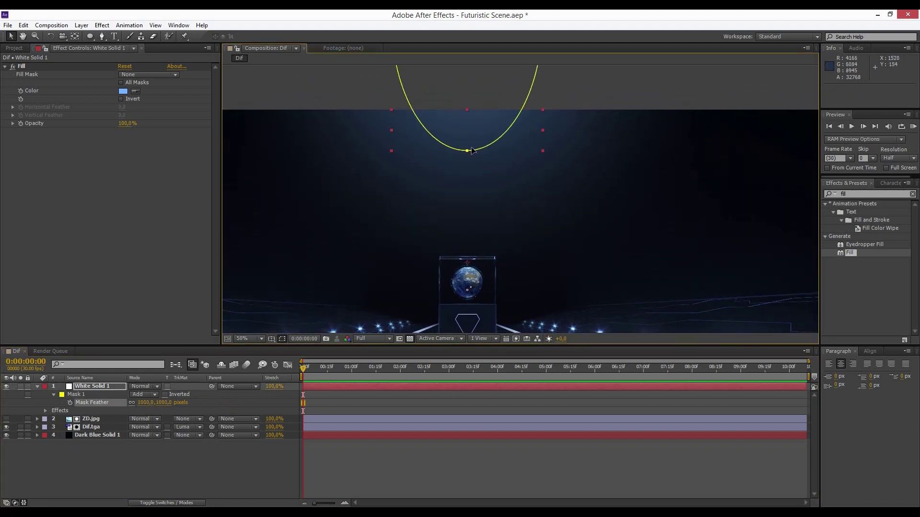
pyautogui.moveTo(476, 148); pyautogui.dragTo(469, 188)
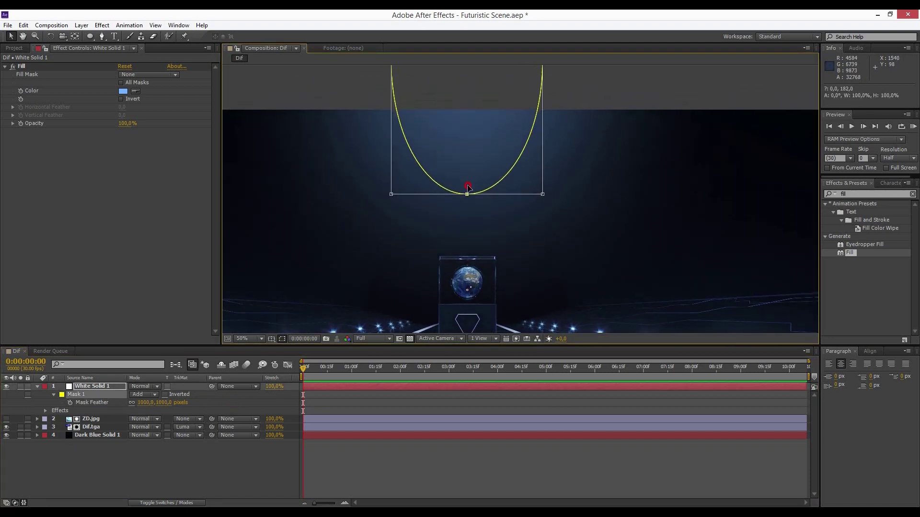
# Check White Solid 1's opacity and set its blend mode to Add
pyautogui.press('t')
pyautogui.scroll(-2, 524, 242)
pyautogui.scroll(-2, 443, 246)
pyautogui.scroll(1, 443, 246)
pyautogui.click(98, 386)
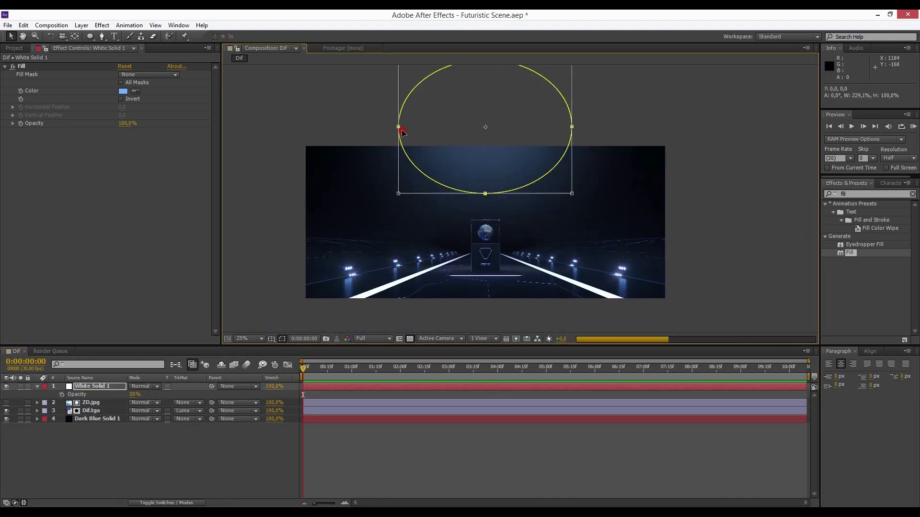
pyautogui.scroll(1, 500, 172)
pyautogui.click(144, 386)
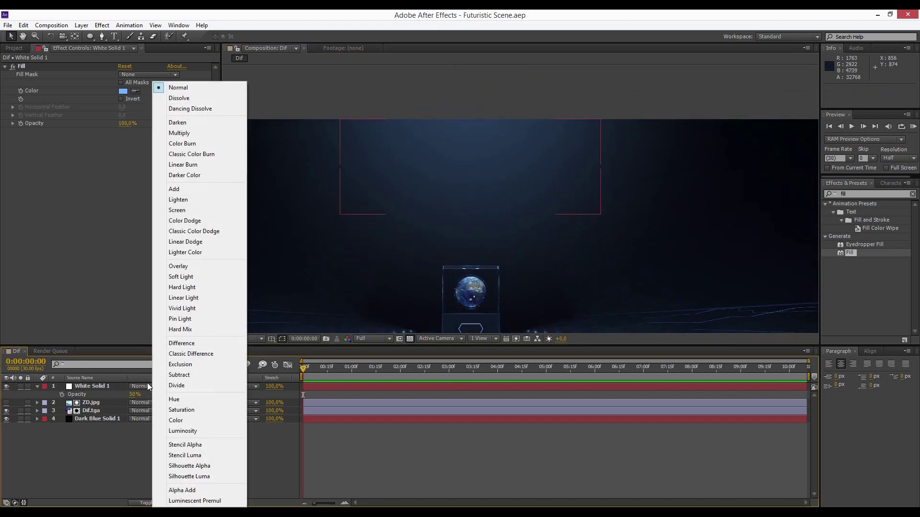
pyautogui.click(172, 191)
# Try a duplicated Dif.tga on top as a track matte, then delete the duplicate
pyautogui.click(91, 411)
pyautogui.hotkey('ctrl', 'd')
pyautogui.hotkey('ctrl', ']')
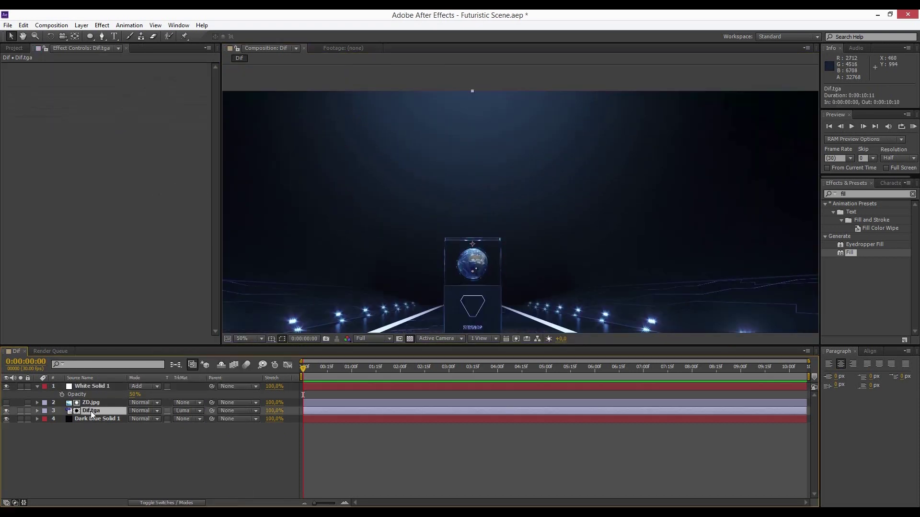
pyautogui.click(194, 405)
pyautogui.moveTo(87, 386); pyautogui.dragTo(87, 386)
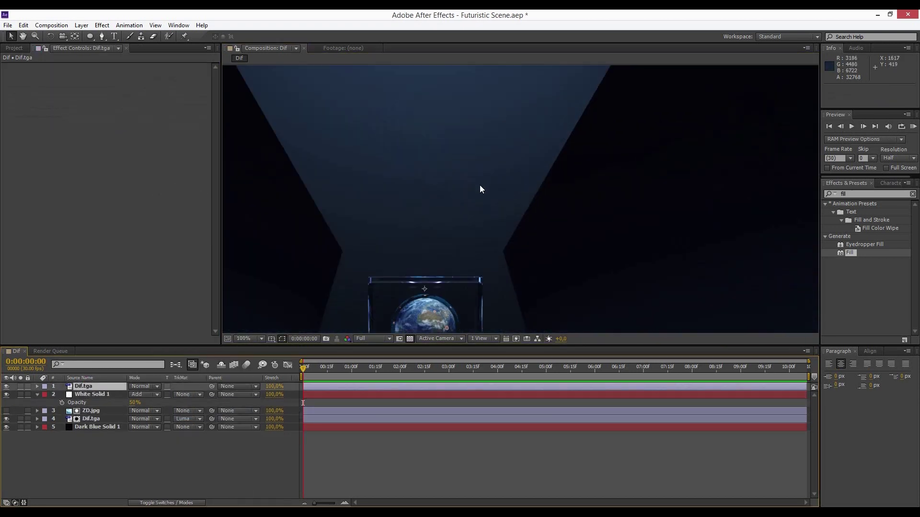
pyautogui.press('Delete')
# Switch White Solid 1 to Screen blending and inspect its mask at 25% zoom
pyautogui.press(',')
pyautogui.press('.')
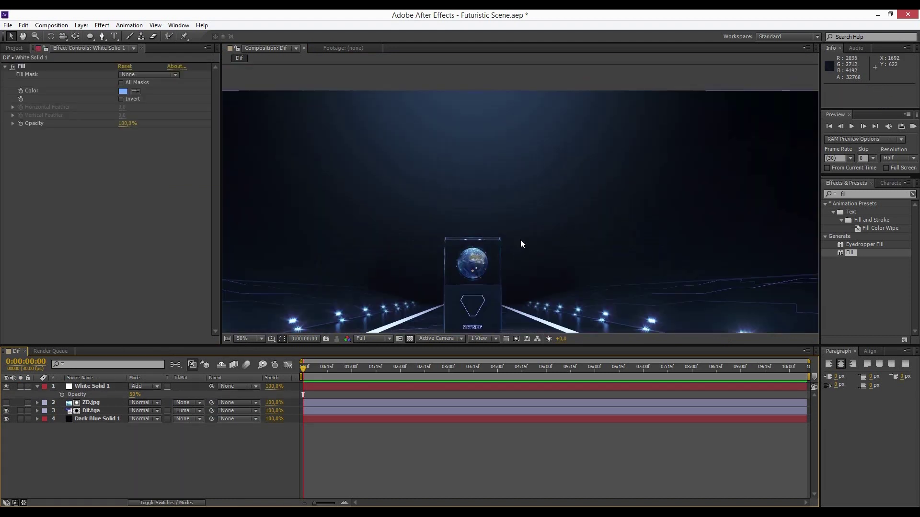
pyautogui.click(36, 387)
pyautogui.click(143, 386)
pyautogui.click(172, 206)
pyautogui.moveTo(537, 173)
pyautogui.mouseDown()
pyautogui.moveTo(513, 238)
pyautogui.moveTo(533, 161)
pyautogui.mouseUp()
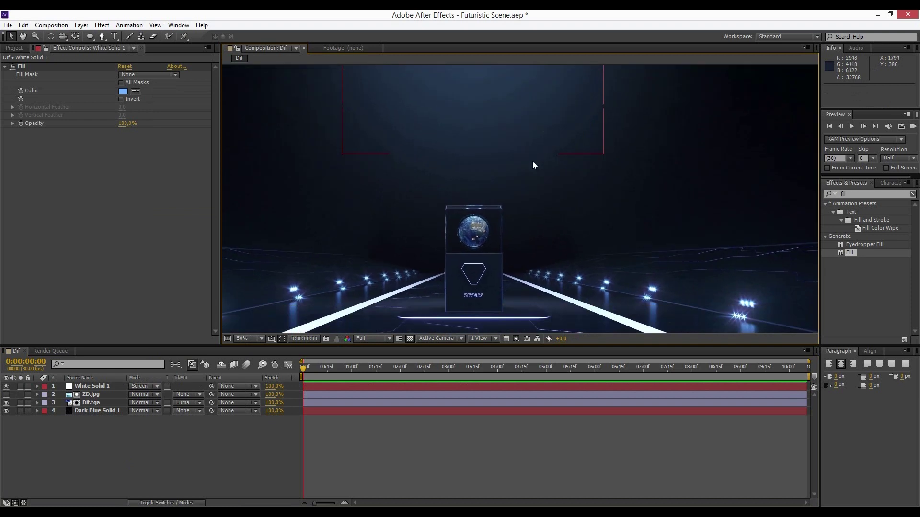
pyautogui.press(',')
pyautogui.click(427, 110)
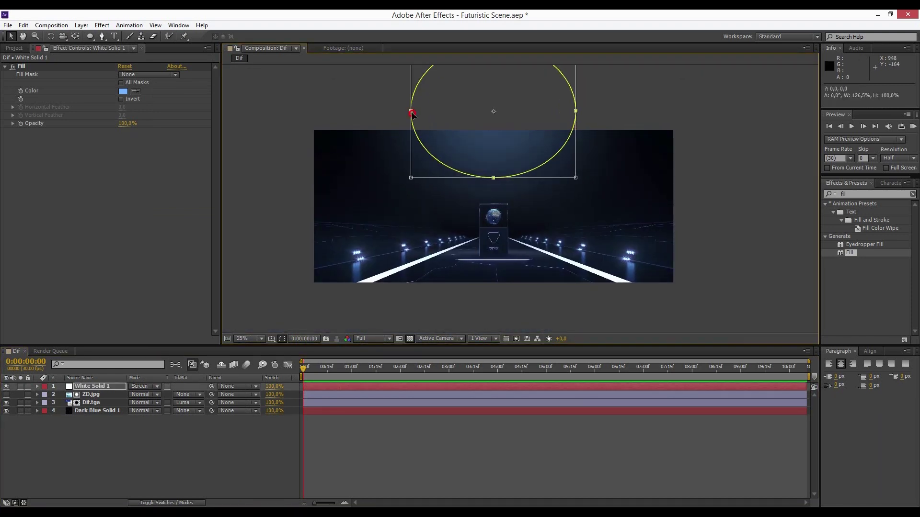
pyautogui.click(415, 115)
pyautogui.scroll(2, 586, 194)
pyautogui.scroll(-1, 561, 174)
pyautogui.scroll(2, 544, 203)
pyautogui.scroll(1, 468, 260)
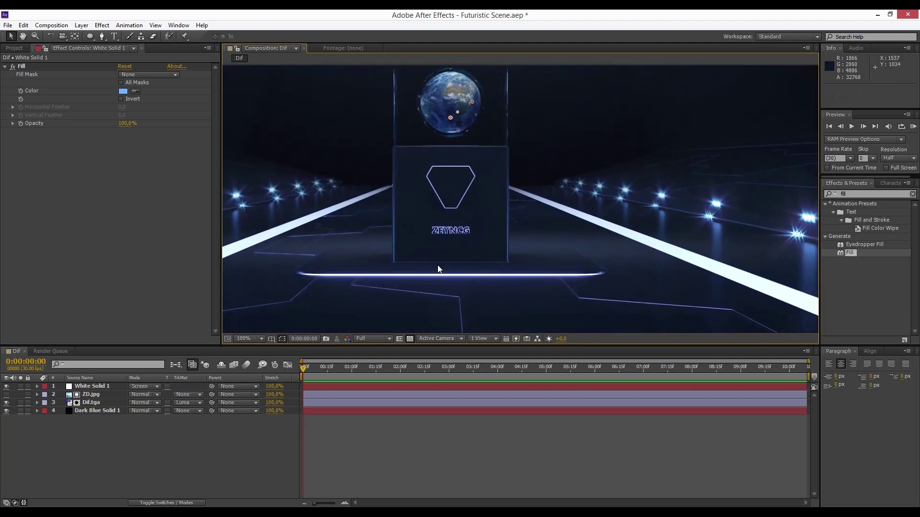
pyautogui.scroll(1, 439, 269)
# Duplicate Dark Blue Solid 1 and mask it with a thin feathered rectangle along the cube's base
pyautogui.click(100, 410)
pyautogui.hotkey('ctrl', 'd')
pyautogui.moveTo(99, 410); pyautogui.dragTo(122, 388)
pyautogui.click(6, 386)
pyautogui.moveTo(90, 36); pyautogui.dragTo(110, 38)
pyautogui.moveTo(306, 254); pyautogui.dragTo(619, 267)
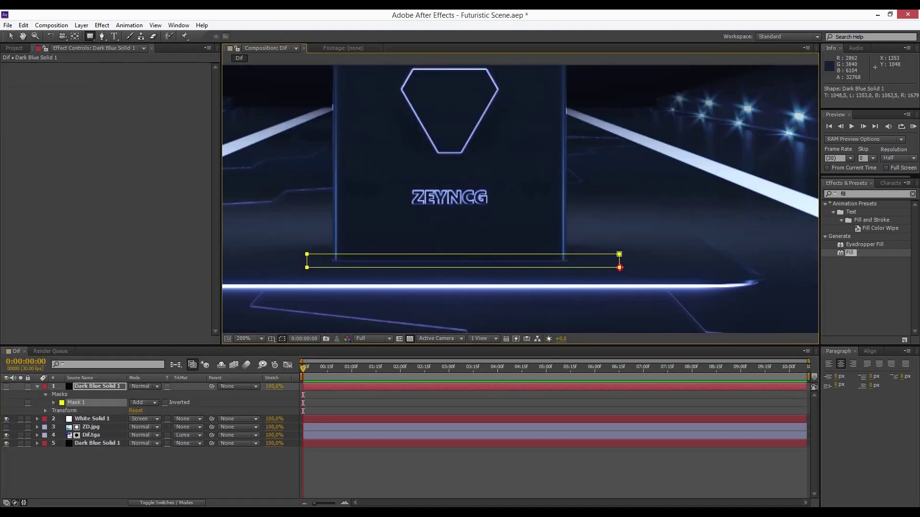
pyautogui.click(6, 386)
pyautogui.press('f')
pyautogui.moveTo(144, 403); pyautogui.dragTo(165, 402)
# Apply a dark Fill to the masked solid, set mask feather to 13 pixels, and save
pyautogui.moveTo(849, 253); pyautogui.dragTo(39, 174)
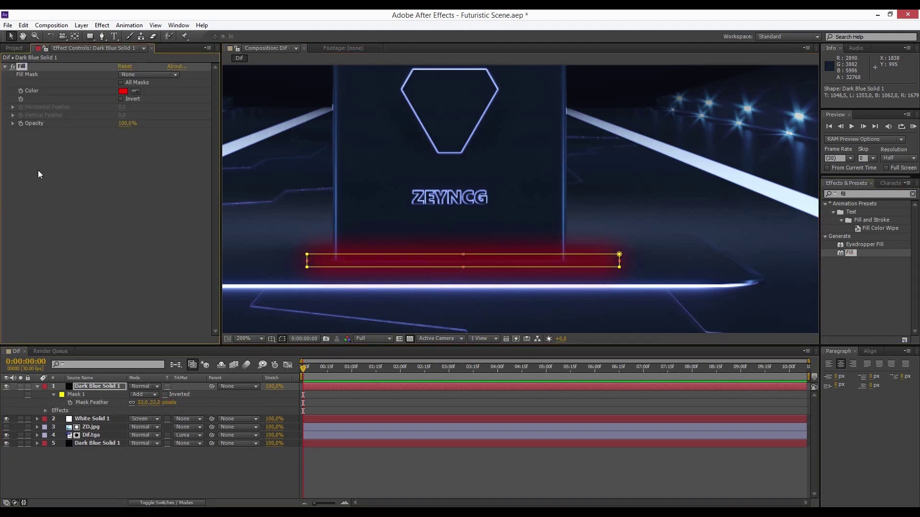
pyautogui.click(463, 254)
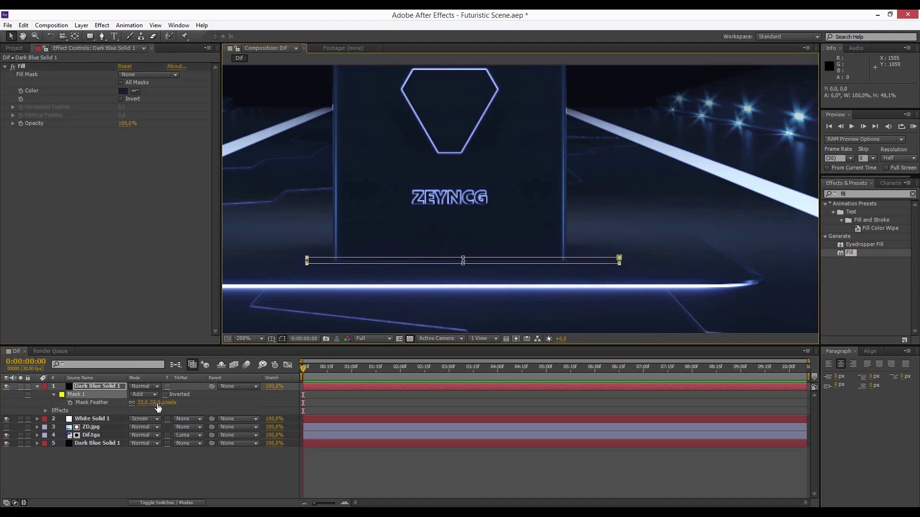
pyautogui.moveTo(141, 405); pyautogui.dragTo(145, 404)
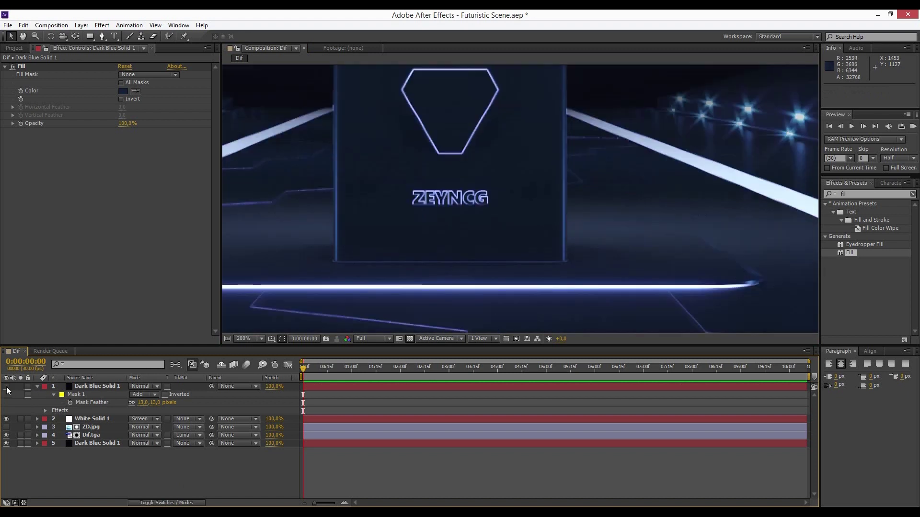
pyautogui.click(123, 91)
pyautogui.click(630, 304)
pyautogui.click(144, 402)
pyautogui.click(37, 386)
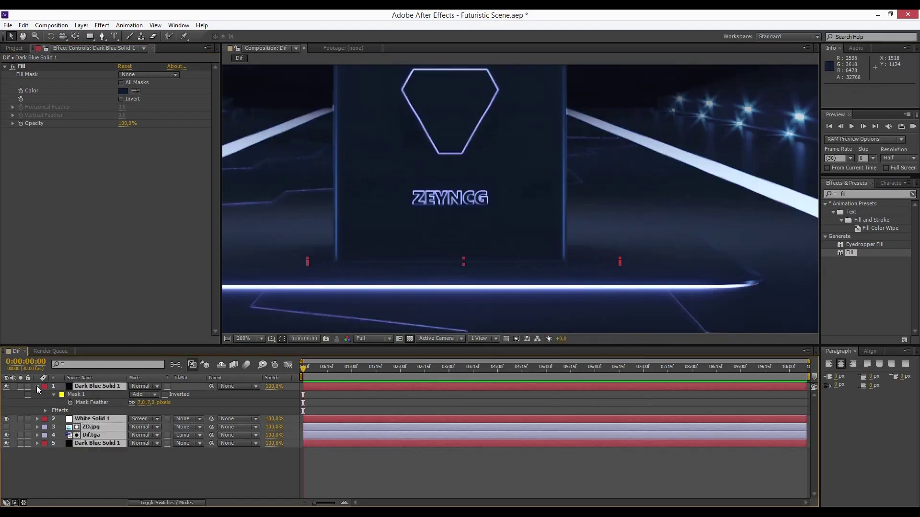
pyautogui.hotkey('ctrl', 's')
# Add a new Adjustment Layer with the Noise effect at 1%
pyautogui.scroll(-2, 648, 236)
pyautogui.scroll(4, 651, 117)
pyautogui.scroll(2, 751, 244)
pyautogui.scroll(-8, 695, 249)
pyautogui.scroll(-1, 661, 242)
pyautogui.scroll(1, 656, 239)
pyautogui.scroll(-2, 656, 239)
pyautogui.click(96, 447)
pyautogui.hotkey('ctrl', 'alt', 'y')
pyautogui.write('noise')
pyautogui.doubleClick(853, 269)
# Fit the whole composition in the viewer and save the project
pyautogui.scroll(4, 513, 211)
pyautogui.scroll(2, 498, 132)
pyautogui.scroll(-3, 496, 127)
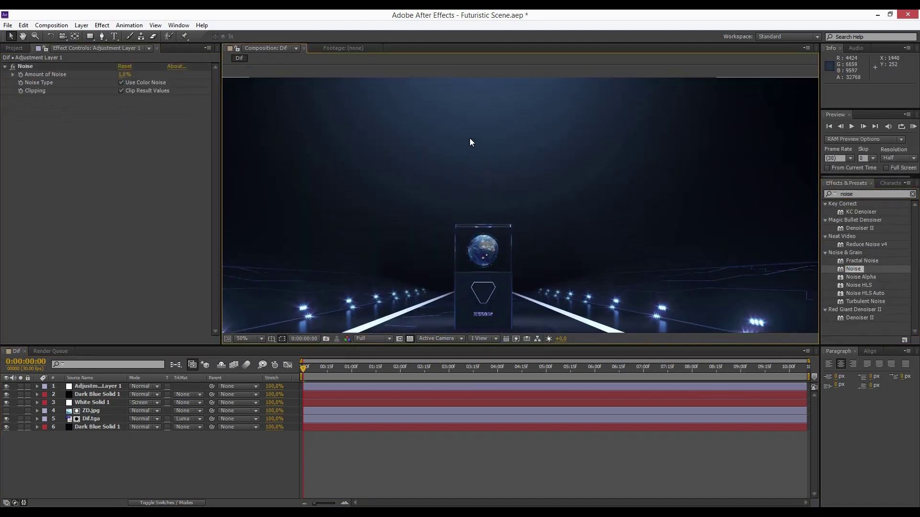
pyautogui.scroll(-2, 550, 219)
pyautogui.hotkey('shift', '/')
pyautogui.hotkey('ctrl', 's')
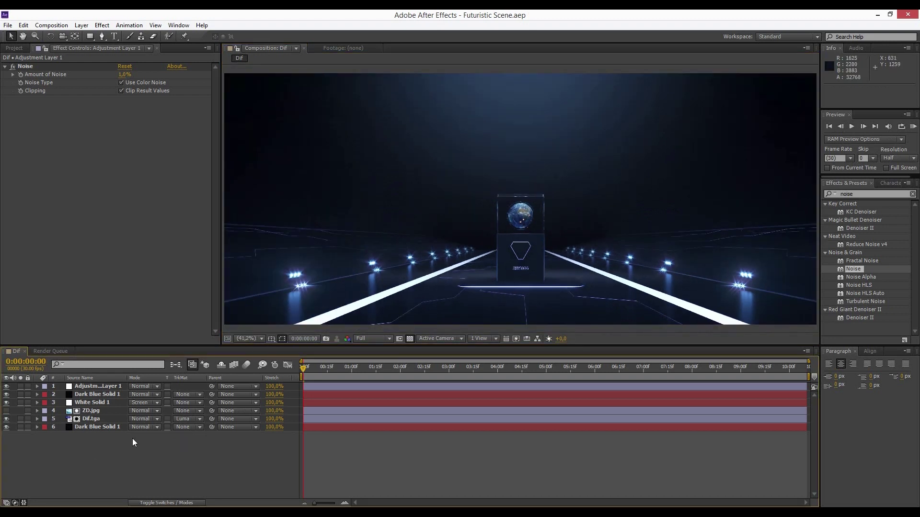
# Add Dark Blue Solid 1 as a new layer with Trapcode Particular, starting at the beginning
pyautogui.click(22, 47)
pyautogui.moveTo(44, 169); pyautogui.dragTo(96, 392)
pyautogui.write('partic')
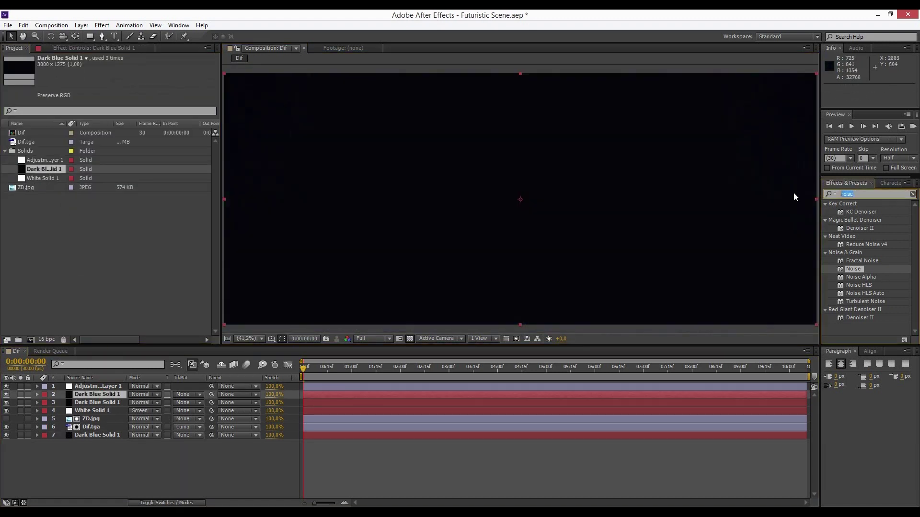
pyautogui.write('ular')
pyautogui.doubleClick(856, 246)
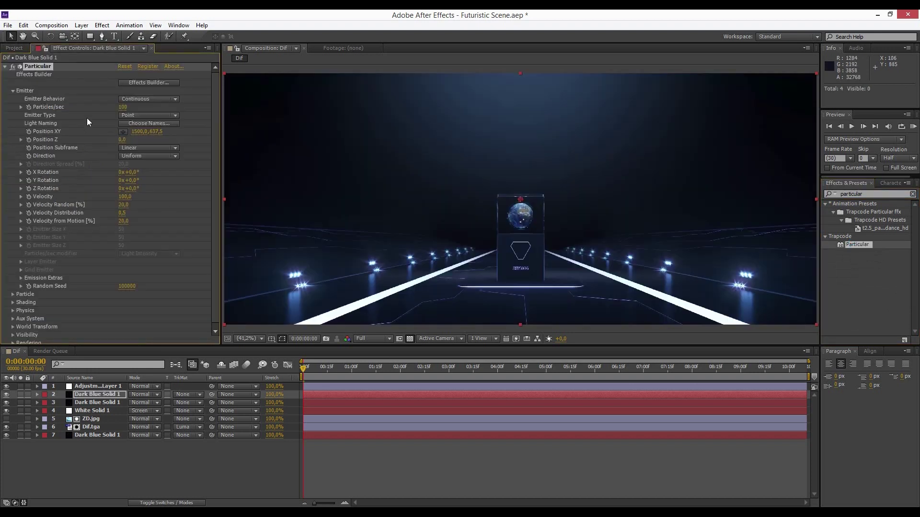
pyautogui.moveTo(414, 393); pyautogui.dragTo(34, 394)
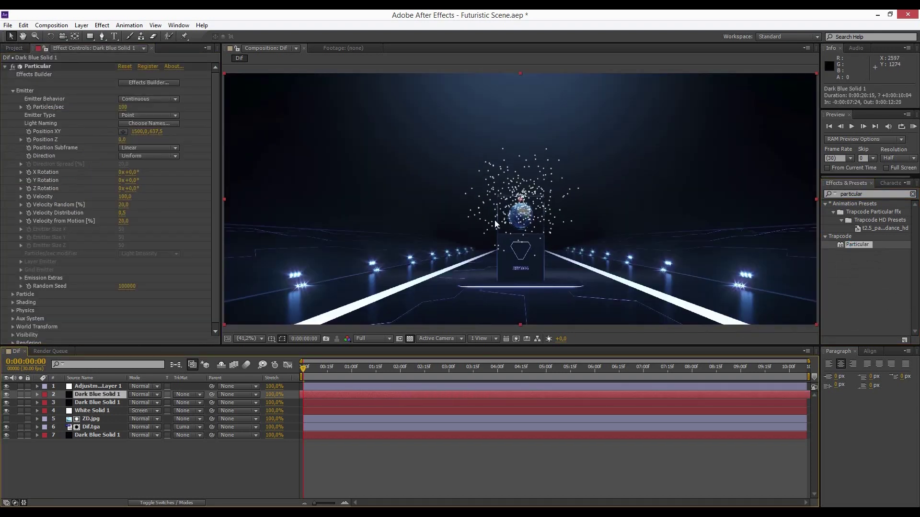
# Set Particular to a Box emitter with 0 velocity and a tall box 688 deep
pyautogui.click(161, 114)
pyautogui.click(150, 138)
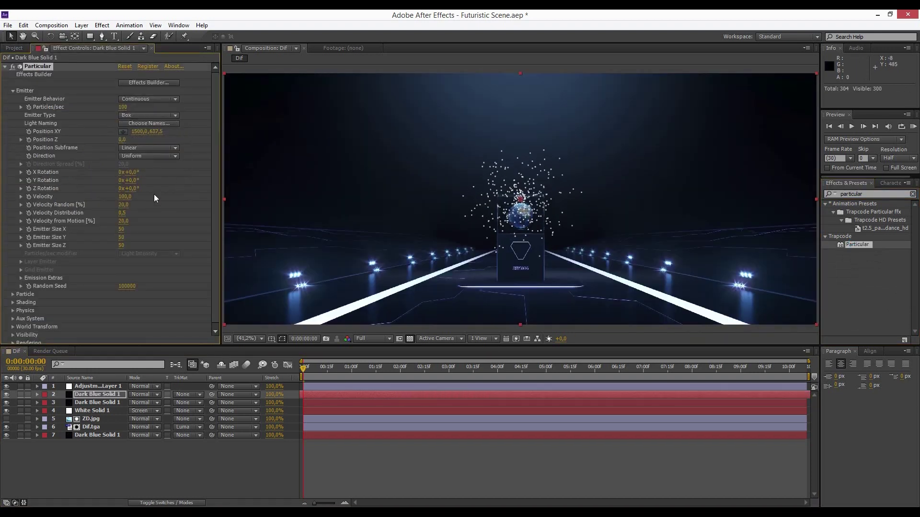
pyautogui.write('0')
pyautogui.press('Tab')
pyautogui.write('0')
pyautogui.press('Return')
pyautogui.click(155, 232)
pyautogui.moveTo(204, 224); pyautogui.dragTo(201, 224)
pyautogui.moveTo(123, 237)
pyautogui.mouseDown()
pyautogui.moveTo(302, 217)
pyautogui.moveTo(599, 209)
pyautogui.mouseUp()
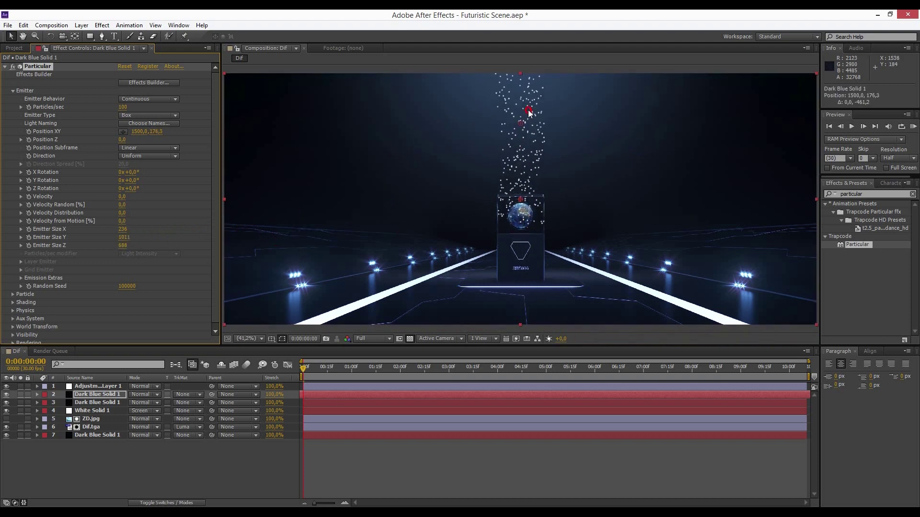
# Widen the emitter box to 283 and nudge the emitter's position in the scene
pyautogui.click(12, 294)
pyautogui.scroll(-5, 136, 182)
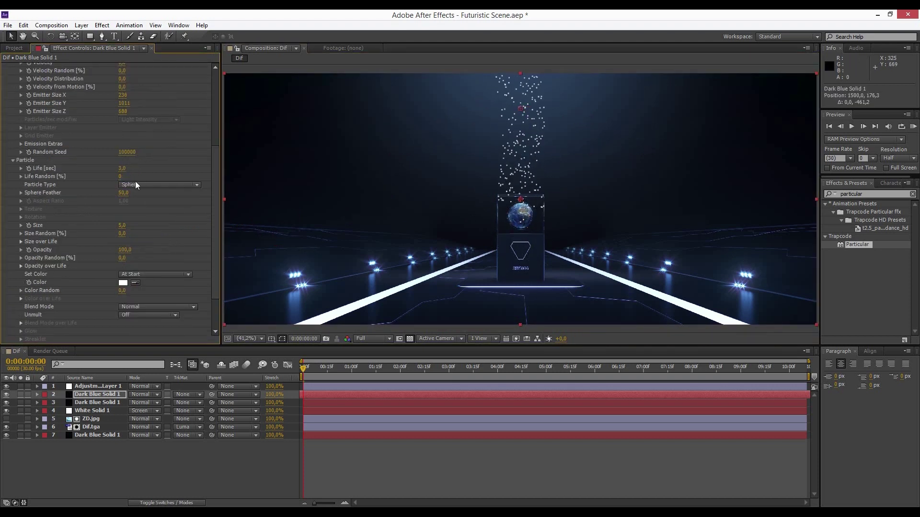
pyautogui.scroll(2, 126, 216)
pyautogui.scroll(3, 122, 158)
pyautogui.scroll(1, 573, 123)
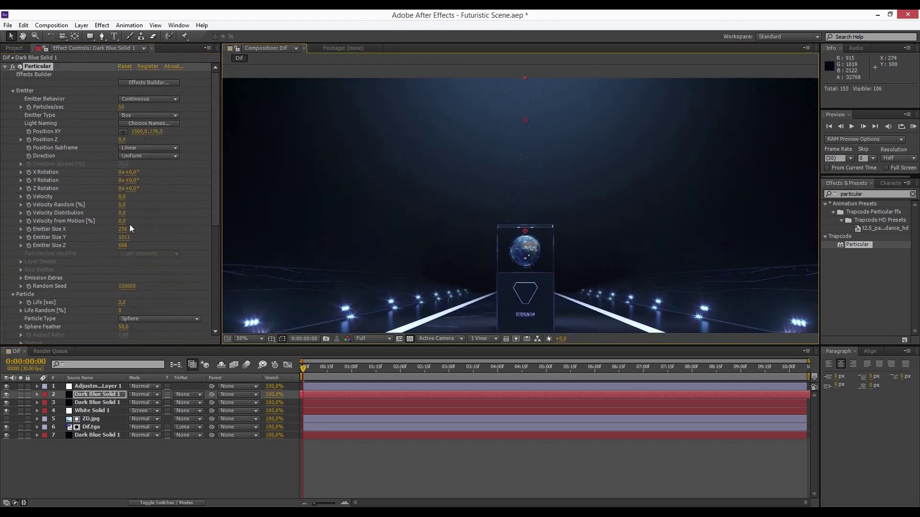
pyautogui.moveTo(141, 231); pyautogui.dragTo(144, 231)
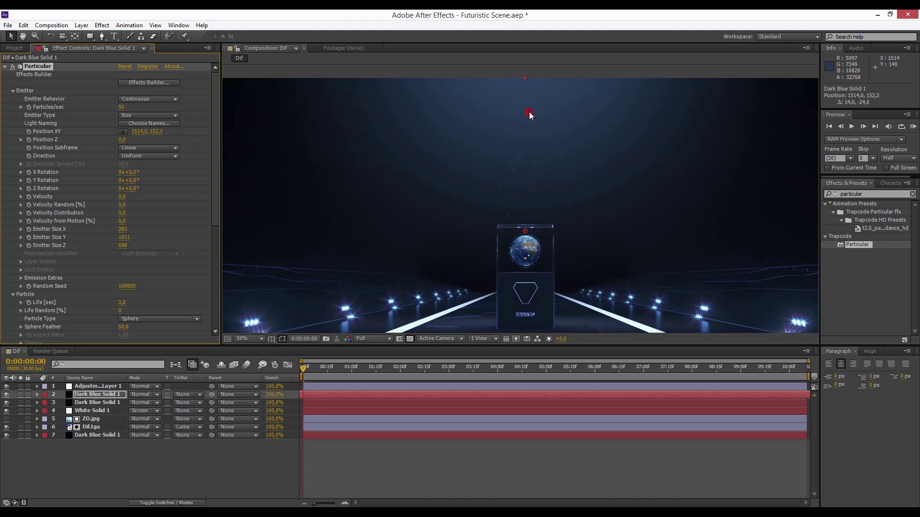
pyautogui.click(529, 114)
pyautogui.scroll(-6, 102, 194)
# Set the particle size to 1 and collapse the emitter settings
pyautogui.click(147, 144)
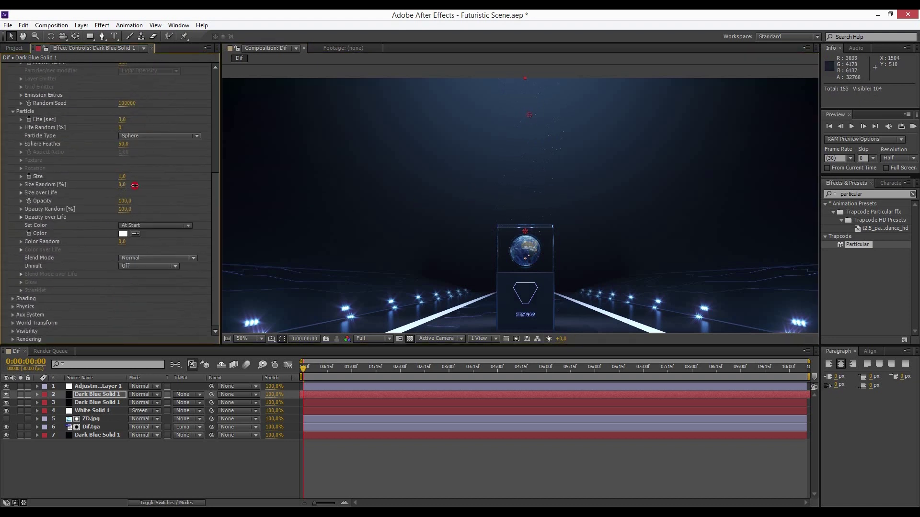
pyautogui.scroll(4, 132, 155)
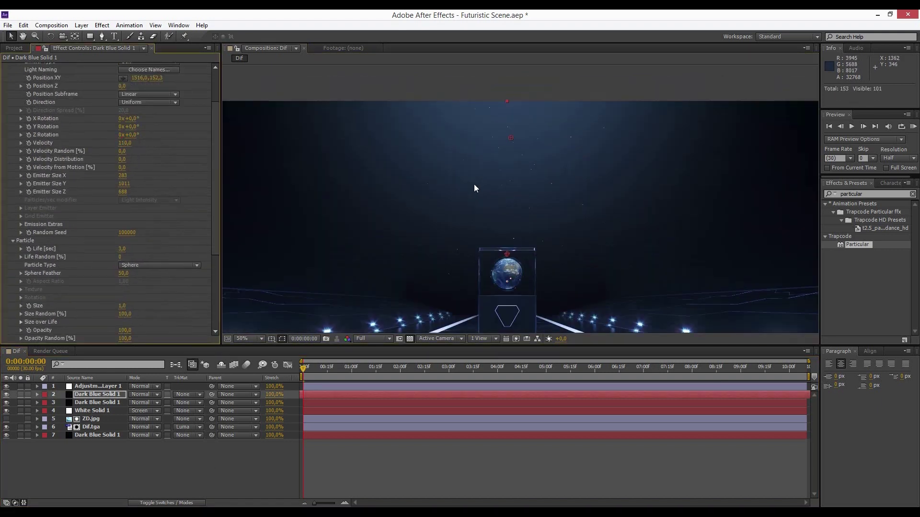
pyautogui.click(474, 184)
pyautogui.scroll(1, 27, 85)
pyautogui.scroll(2, 26, 85)
pyautogui.click(13, 91)
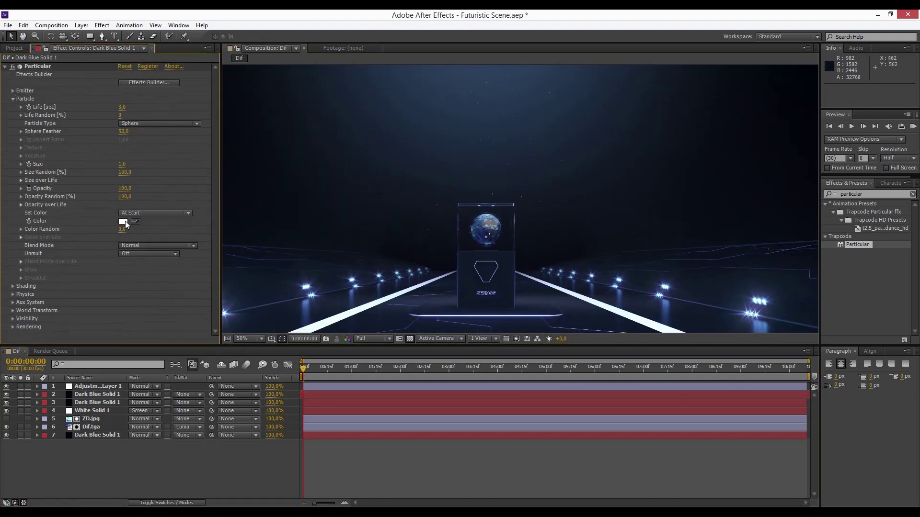
# Colour the particles light blue and preview them full-size in the viewer
pyautogui.click(123, 221)
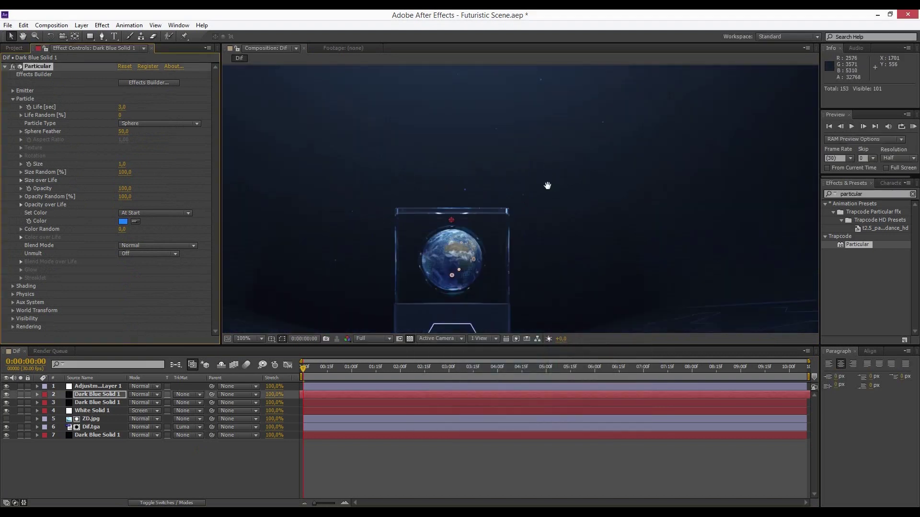
pyautogui.click(630, 304)
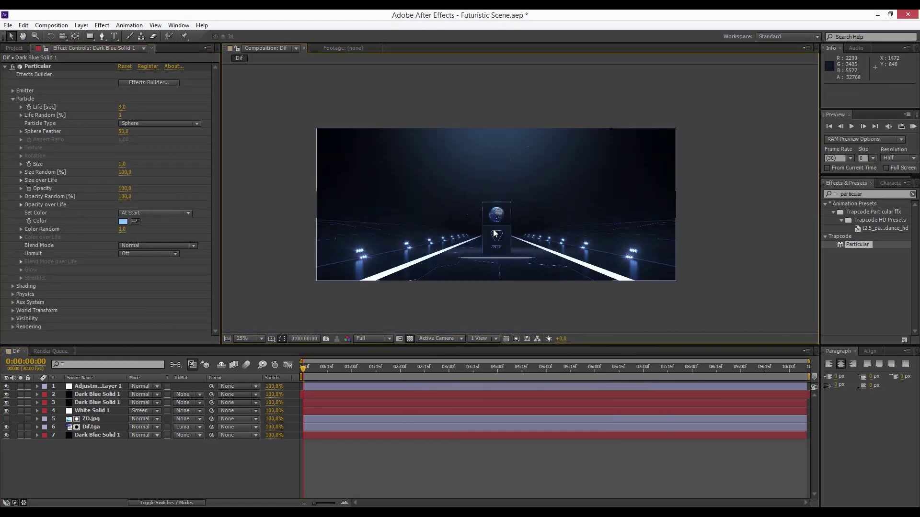
pyautogui.scroll(-2, 531, 195)
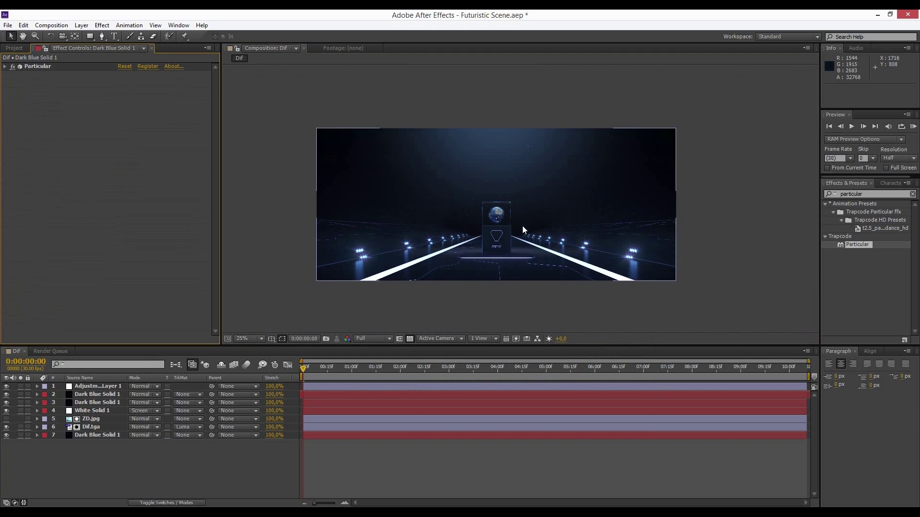
pyautogui.scroll(1, 614, 194)
pyautogui.press('`')
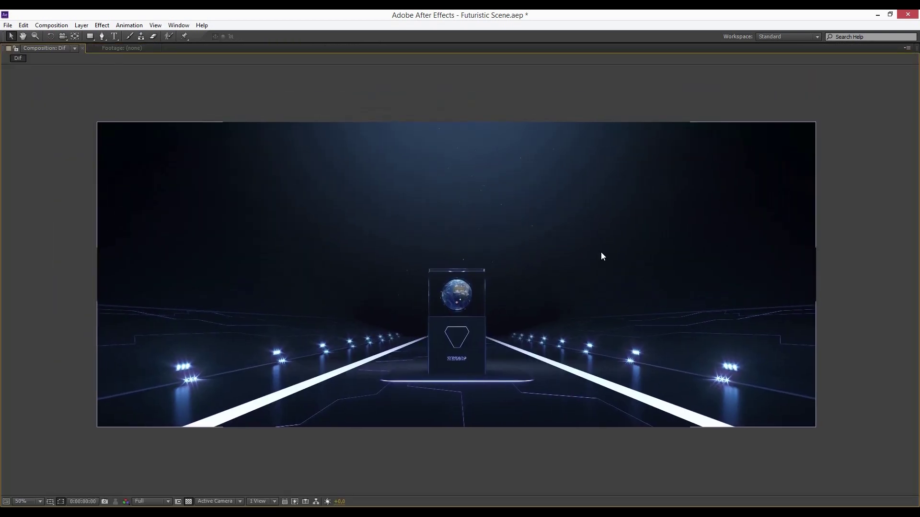
pyautogui.press('`')
pyautogui.scroll(1, 540, 240)
# Duplicate Adjustment Layer 1 and draw a circular mask around the globe
pyautogui.click(97, 387)
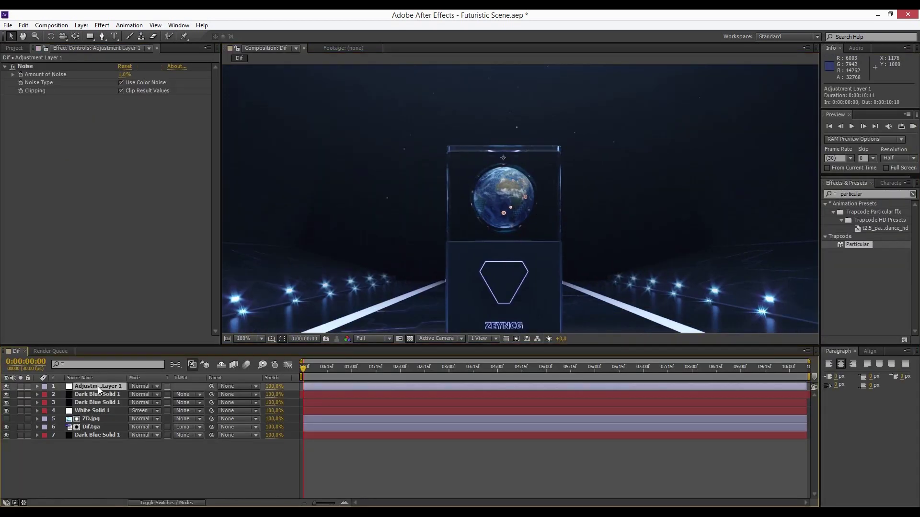
pyautogui.hotkey('ctrl', 'd')
pyautogui.moveTo(89, 36); pyautogui.dragTo(115, 57)
pyautogui.moveTo(468, 163); pyautogui.dragTo(541, 235)
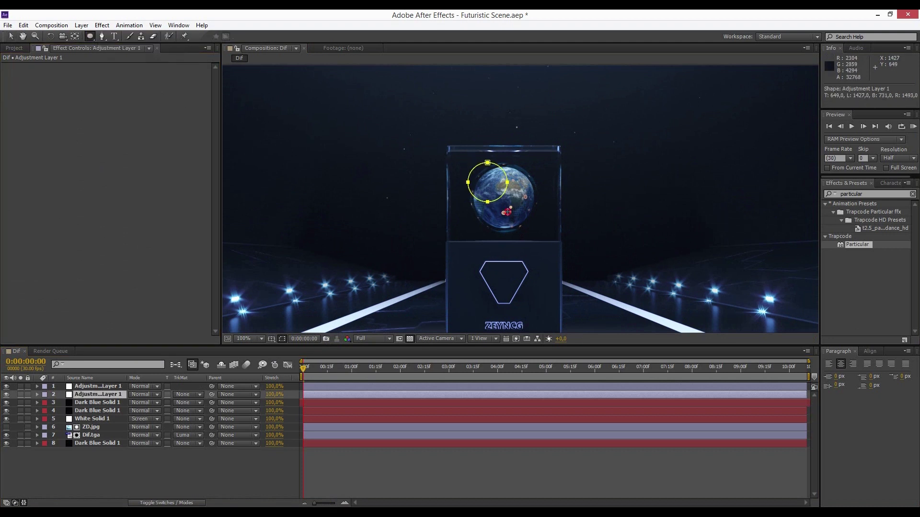
# Apply an S-curve Curves for contrast and set the mask feather to 150 pixels
pyautogui.doubleClick(869, 194)
pyautogui.write('curve')
pyautogui.moveTo(854, 236); pyautogui.dragTo(84, 157)
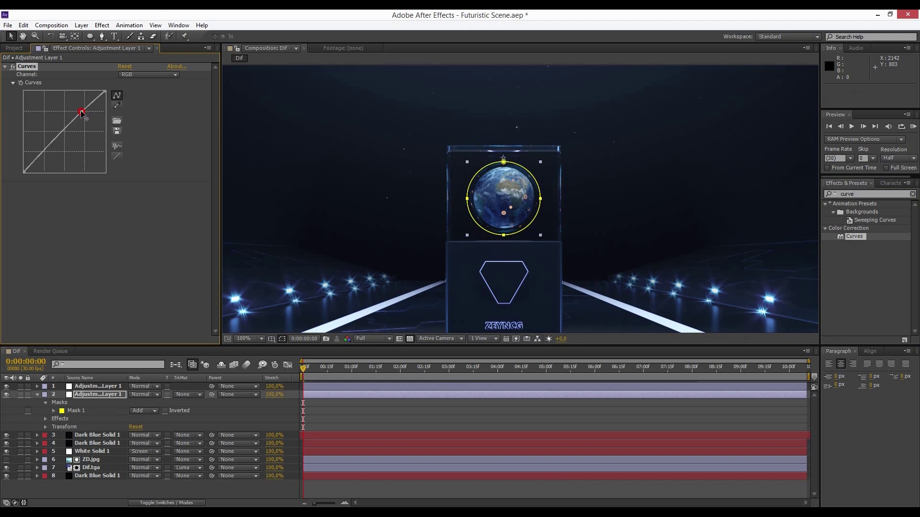
pyautogui.press('f')
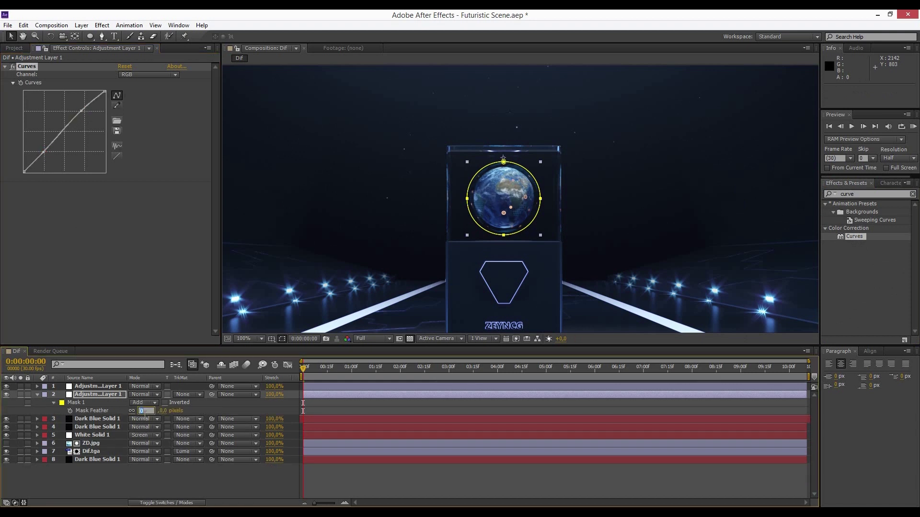
pyautogui.moveTo(80, 112); pyautogui.dragTo(79, 104)
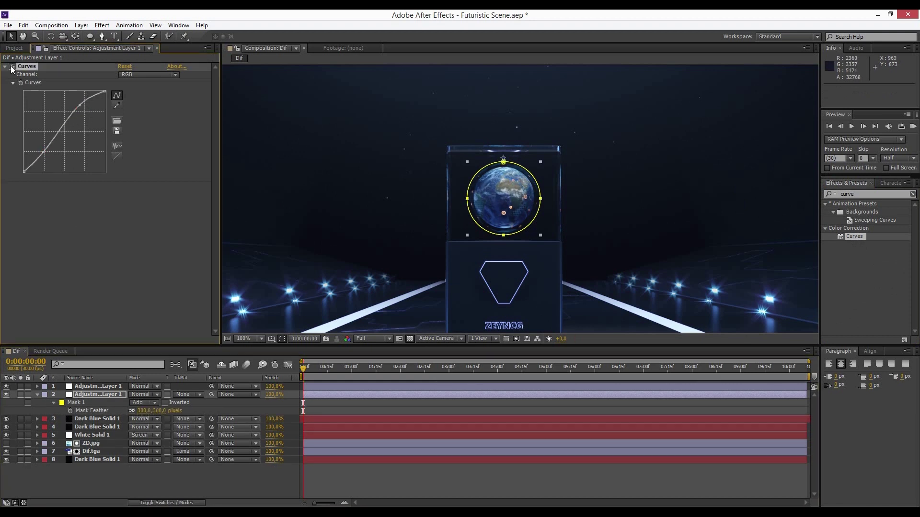
pyautogui.moveTo(143, 410); pyautogui.dragTo(110, 411)
# Apply Glow with radius 77 to the masked adjustment layer
pyautogui.press('.')
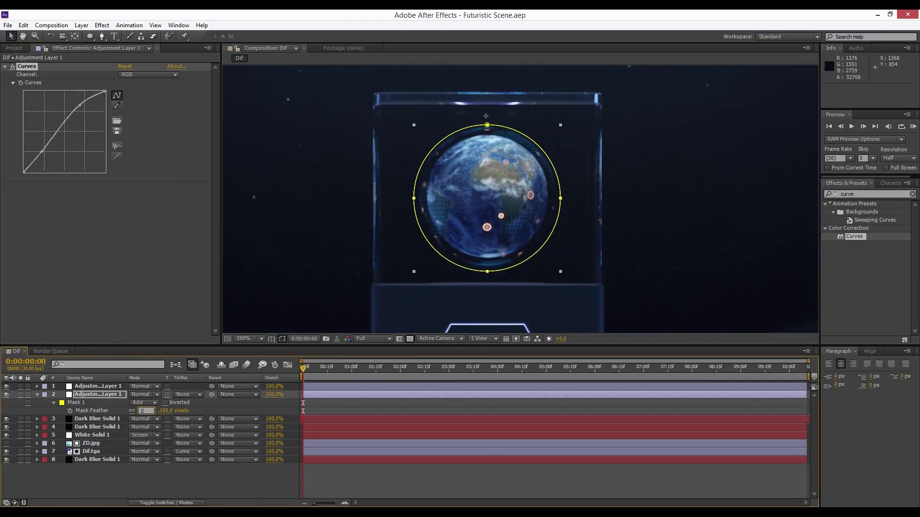
pyautogui.doubleClick(857, 194)
pyautogui.write('glow')
pyautogui.doubleClick(852, 315)
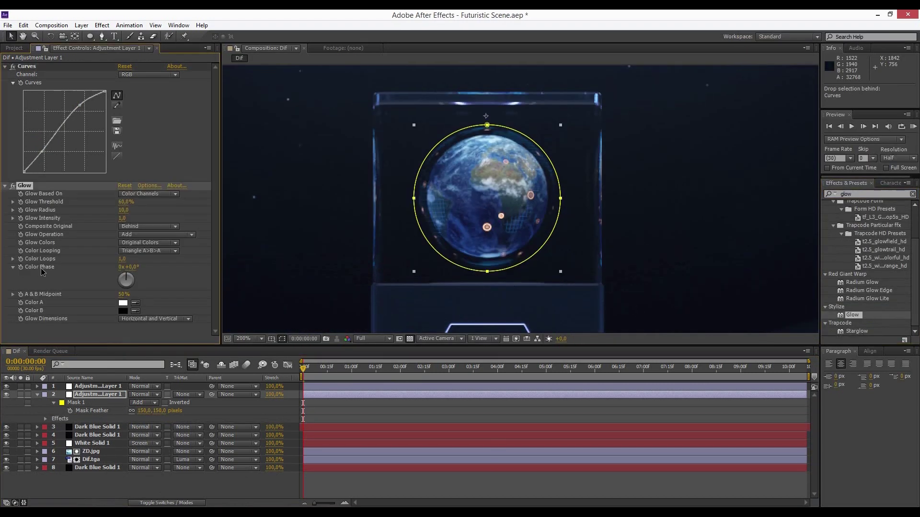
pyautogui.press(',')
pyautogui.press(',')
pyautogui.press('.')
# Save the project and duplicate the particle solid layer
pyautogui.press(',')
pyautogui.hotkey('ctrl', 'a')
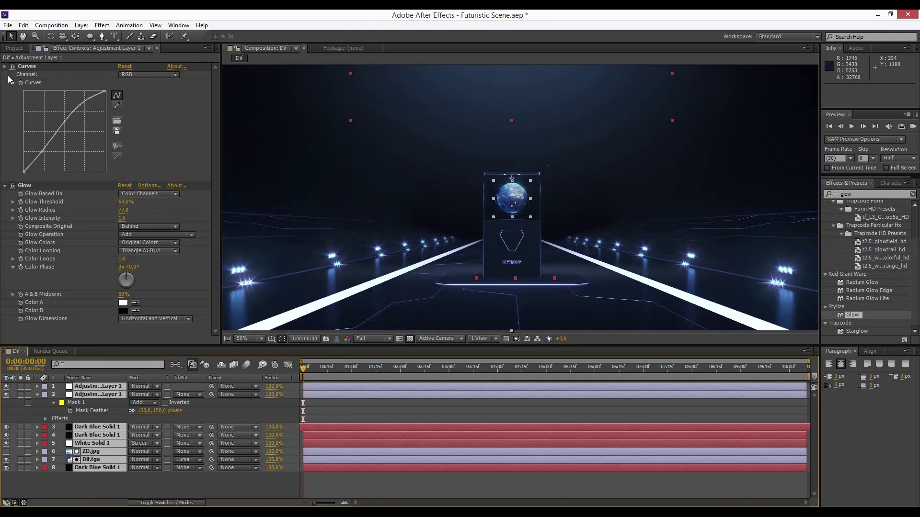
pyautogui.press('u')
pyautogui.click(52, 462)
pyautogui.hotkey('ctrl', 's')
pyautogui.press(',')
pyautogui.scroll(5, 512, 182)
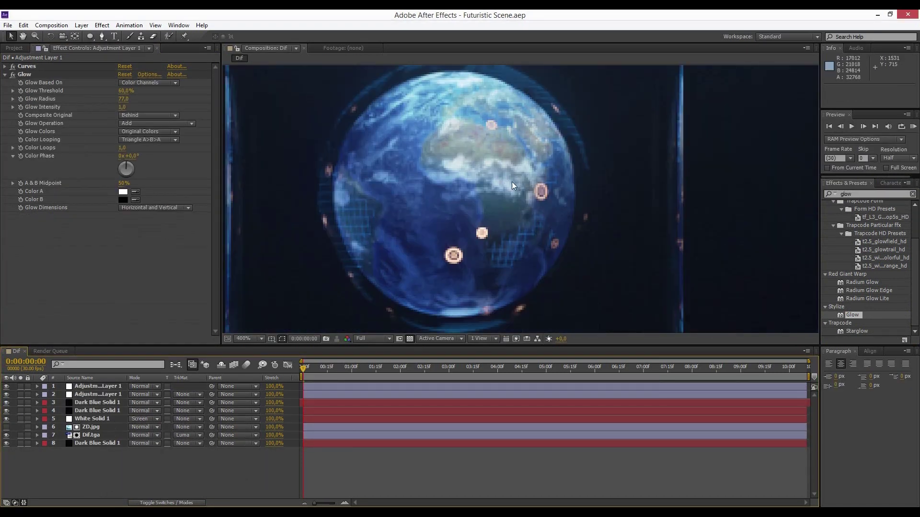
pyautogui.scroll(-3, 513, 182)
pyautogui.press('`')
pyautogui.press('`')
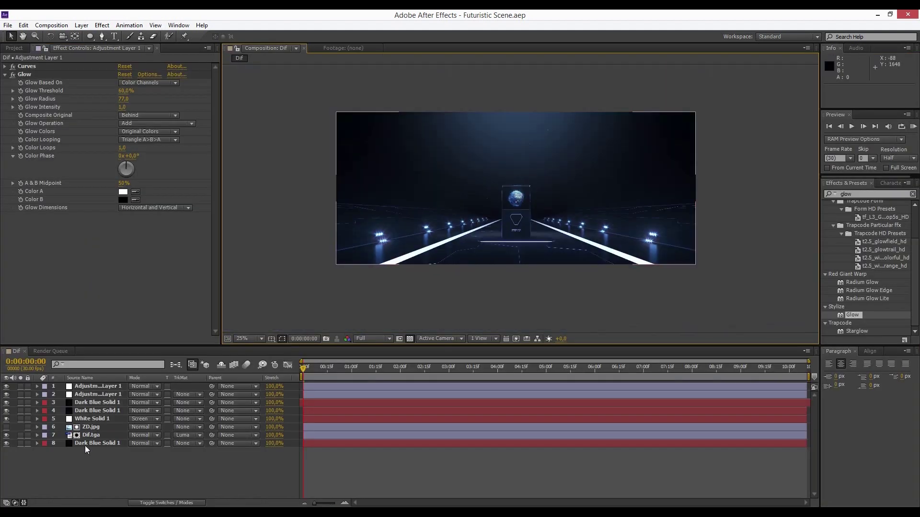
pyautogui.hotkey('ctrl', 'd')
# Replace the Particular effect on the duplicated solid with Optical Flares
pyautogui.click(34, 66)
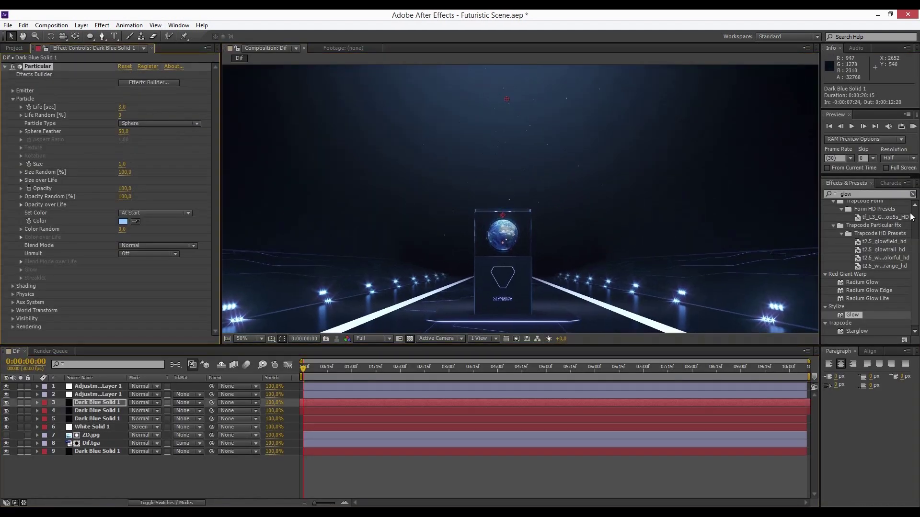
pyautogui.press('Delete')
pyautogui.click(863, 193)
pyautogui.write('щзешсф')
pyautogui.write('opti')
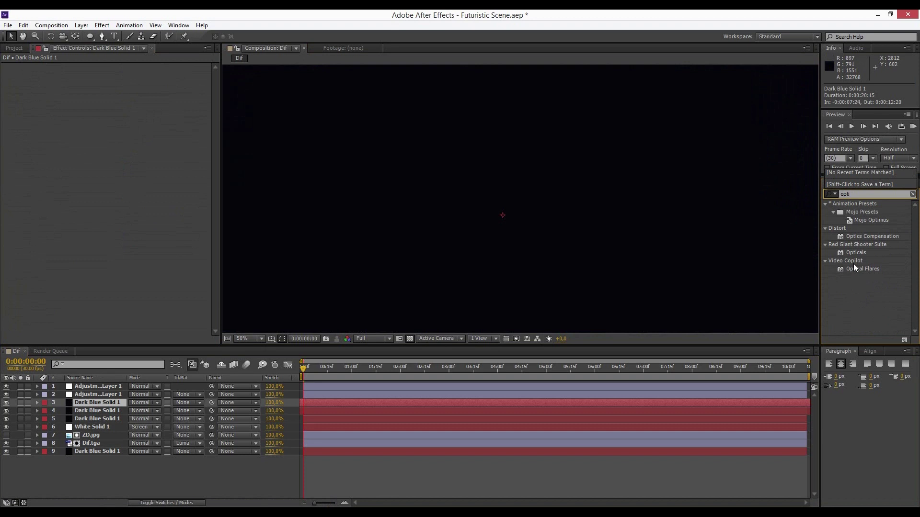
pyautogui.doubleClick(861, 269)
# Hide two Multi Iris elements in the Optical Flares options and accept them
pyautogui.click(149, 66)
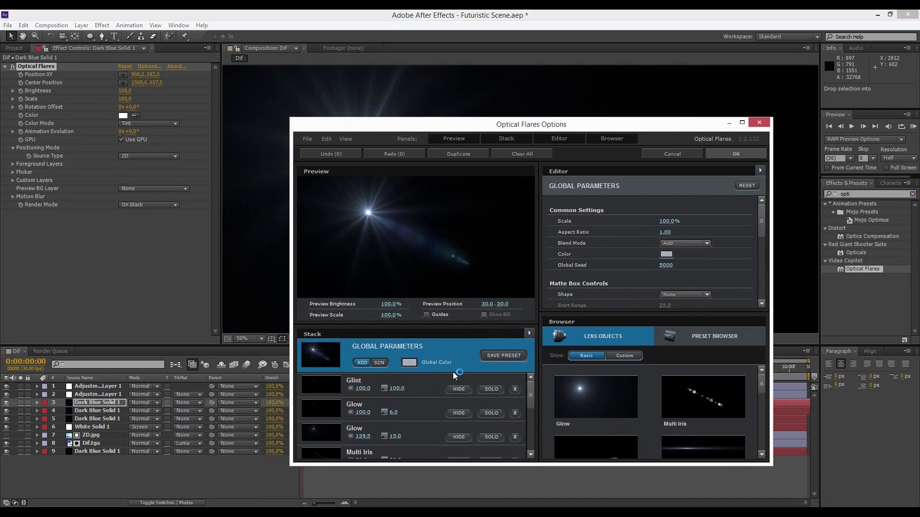
pyautogui.click(530, 440)
pyautogui.scroll(3, 479, 407)
pyautogui.click(460, 418)
pyautogui.click(462, 436)
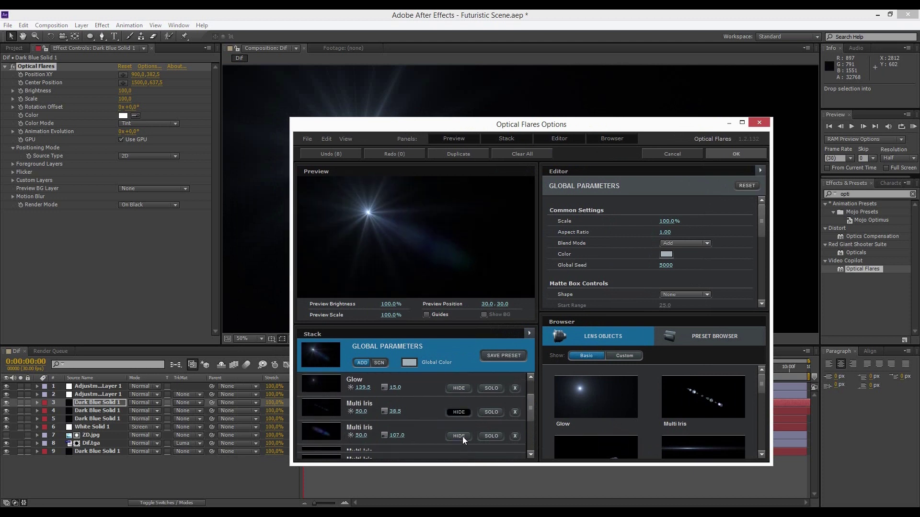
pyautogui.click(759, 123)
# Set the flare layer to Add, move its centre above the frame, and save
pyautogui.click(149, 402)
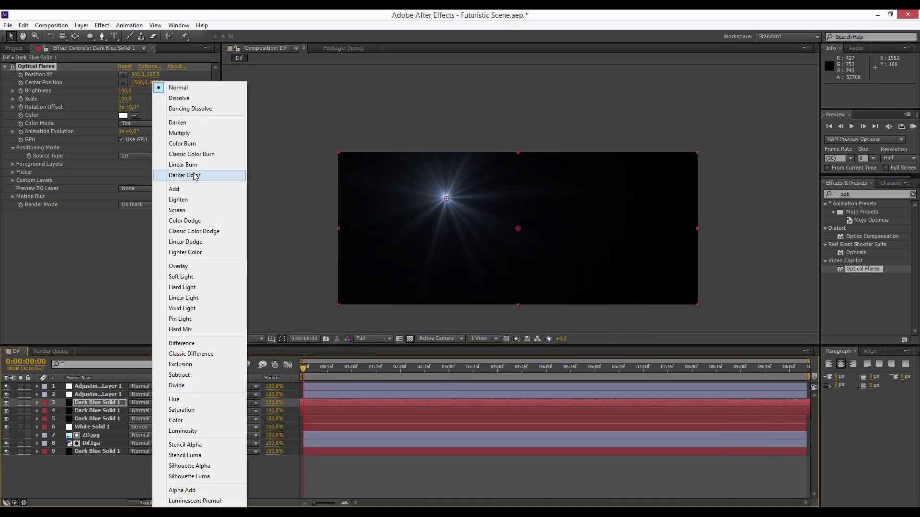
pyautogui.click(174, 189)
pyautogui.moveTo(445, 198); pyautogui.dragTo(520, 118)
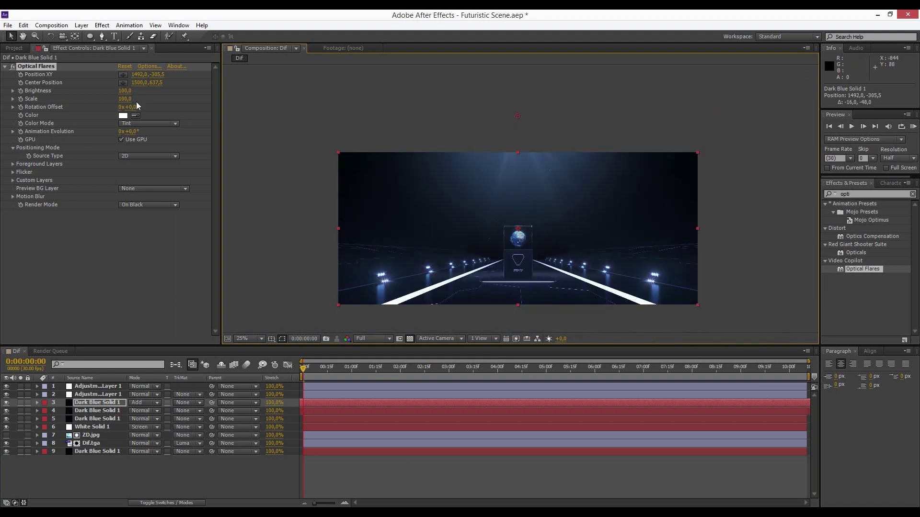
pyautogui.scroll(2, 623, 224)
pyautogui.press('`')
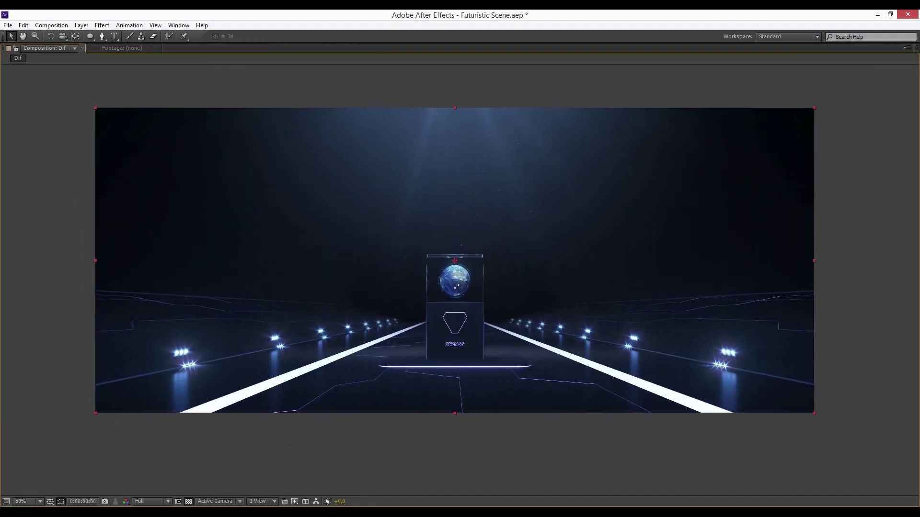
pyautogui.press('`')
pyautogui.hotkey('ctrl', 's')
pyautogui.click(96, 386)
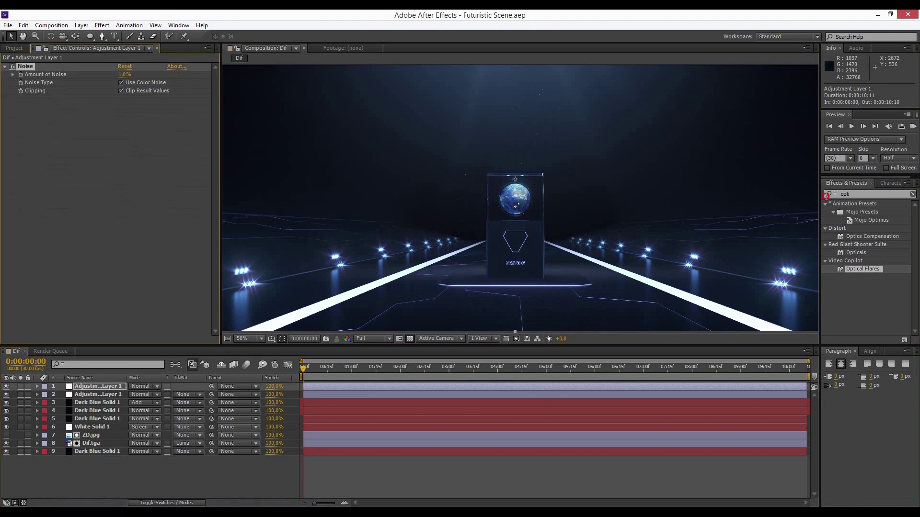
# Apply Magic Bullet Looks to the top adjustment layer and add Chromatic Aberration with green/magenta -0.860
pyautogui.tripleClick(862, 194)
pyautogui.write('look')
pyautogui.moveTo(853, 212); pyautogui.dragTo(76, 69)
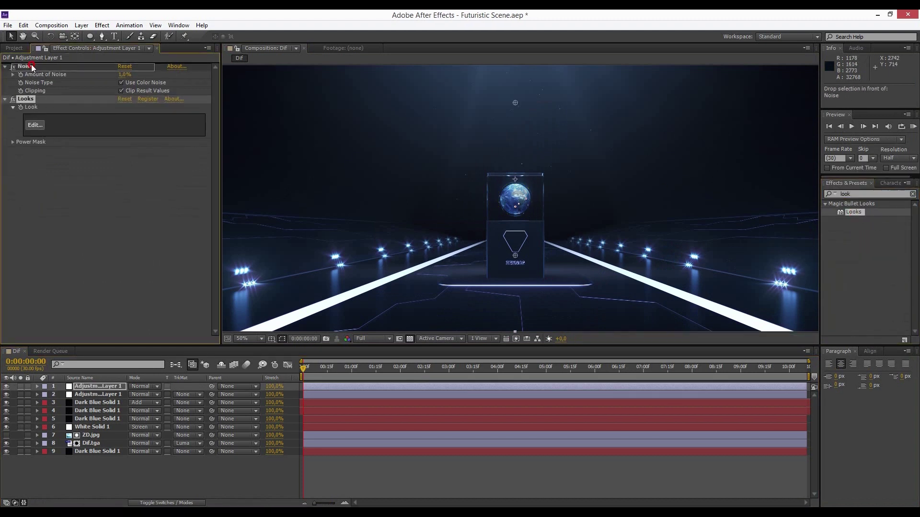
pyautogui.click(37, 94)
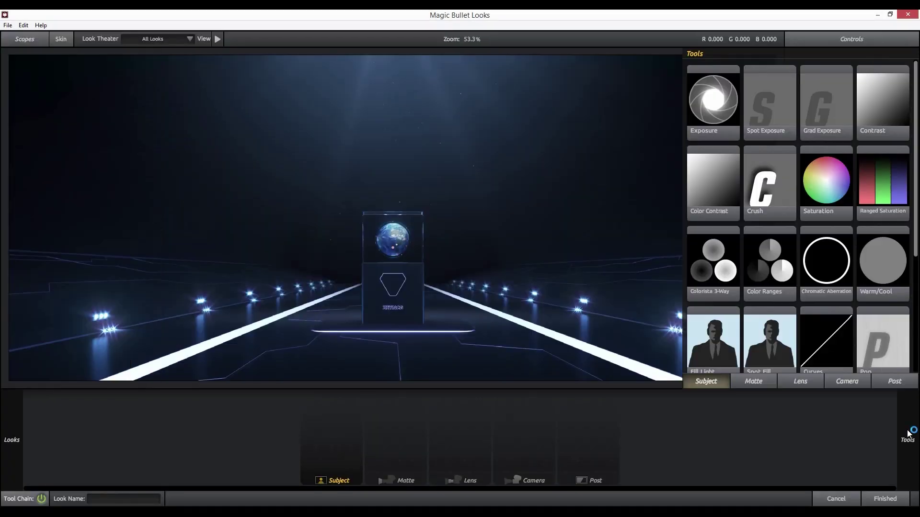
pyautogui.click(184, 178)
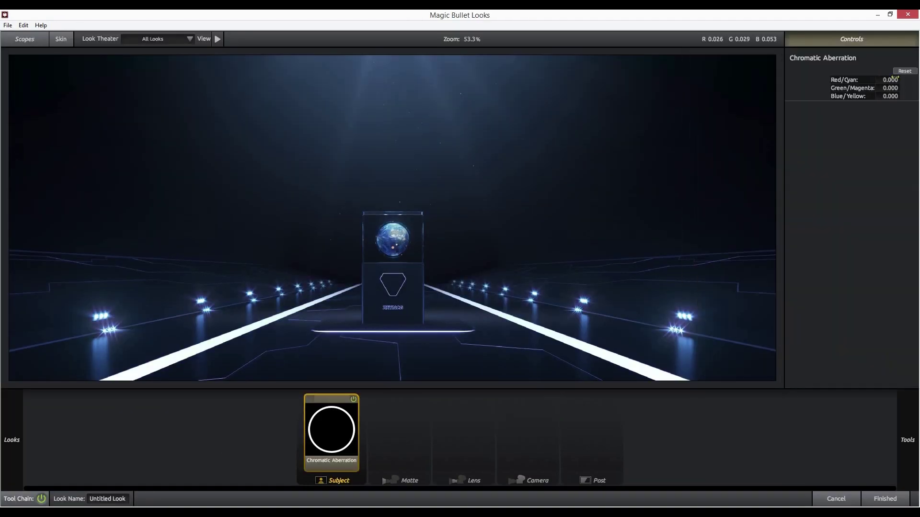
pyautogui.moveTo(685, 196); pyautogui.dragTo(710, 197)
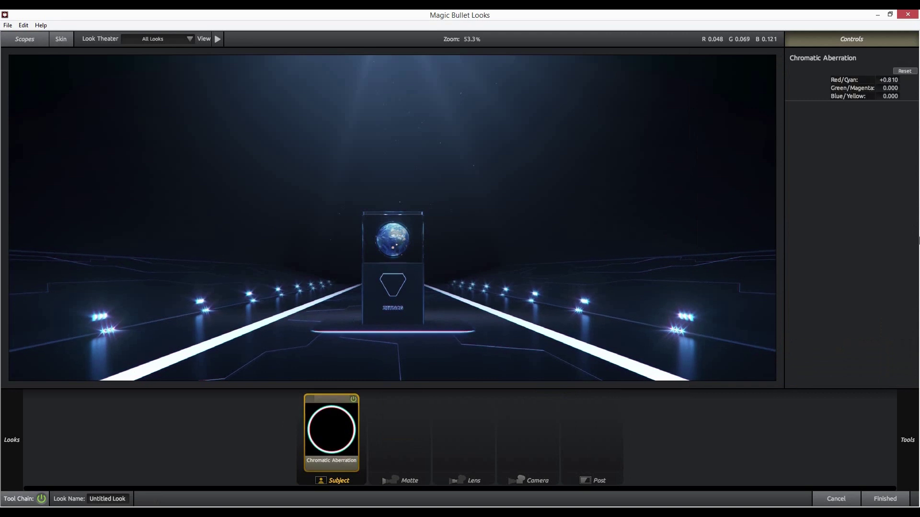
pyautogui.moveTo(695, 197); pyautogui.dragTo(653, 225)
# Add a 6.67% Diffusion tool with reduced size and grade, then finish the look
pyautogui.click(749, 378)
pyautogui.doubleClick(865, 109)
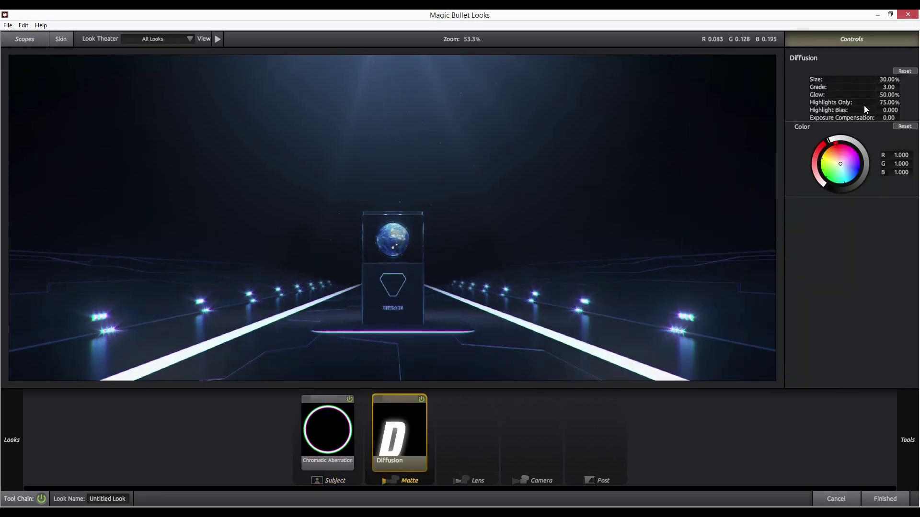
pyautogui.moveTo(889, 86)
pyautogui.mouseDown()
pyautogui.moveTo(875, 84)
pyautogui.moveTo(905, 93)
pyautogui.mouseUp()
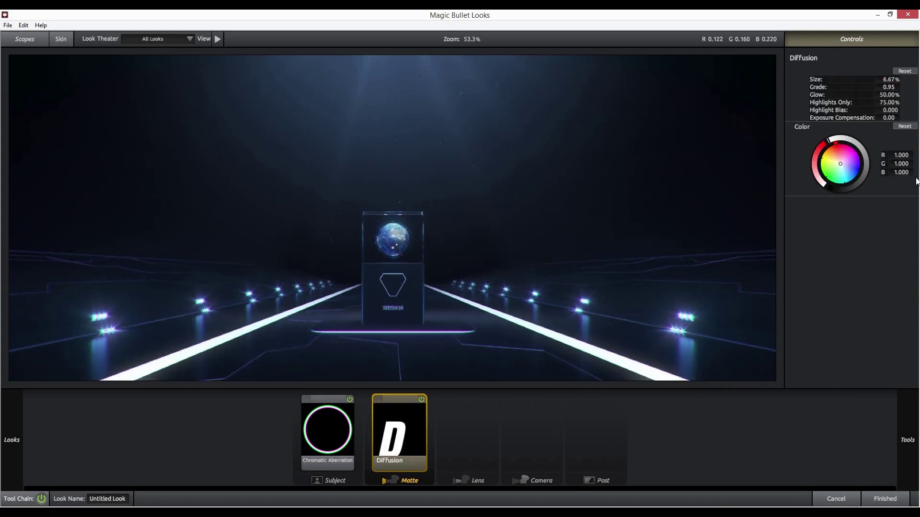
pyautogui.click(350, 398)
pyautogui.click(885, 498)
pyautogui.scroll(1, 528, 254)
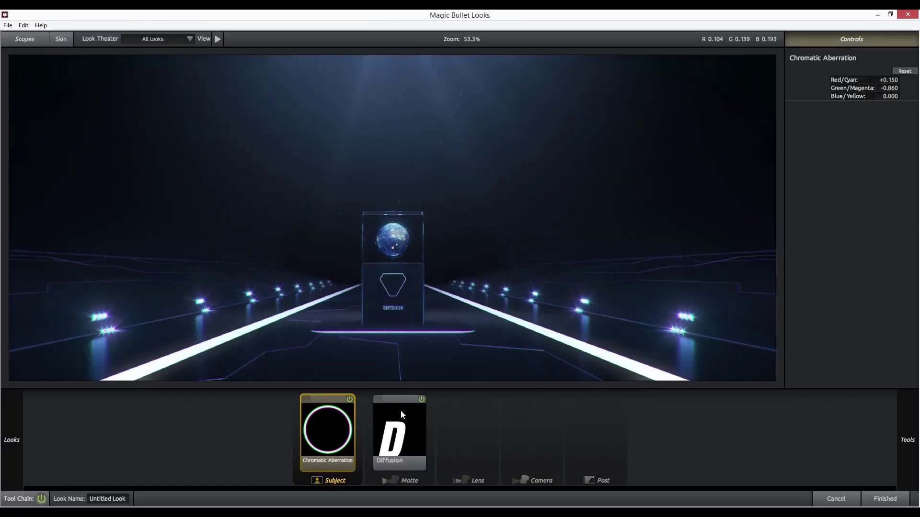
pyautogui.click(884, 499)
# Save Futuristic Scene.aep and view the graded Dif comp full-size at 100% zoom
pyautogui.scroll(-1, 688, 282)
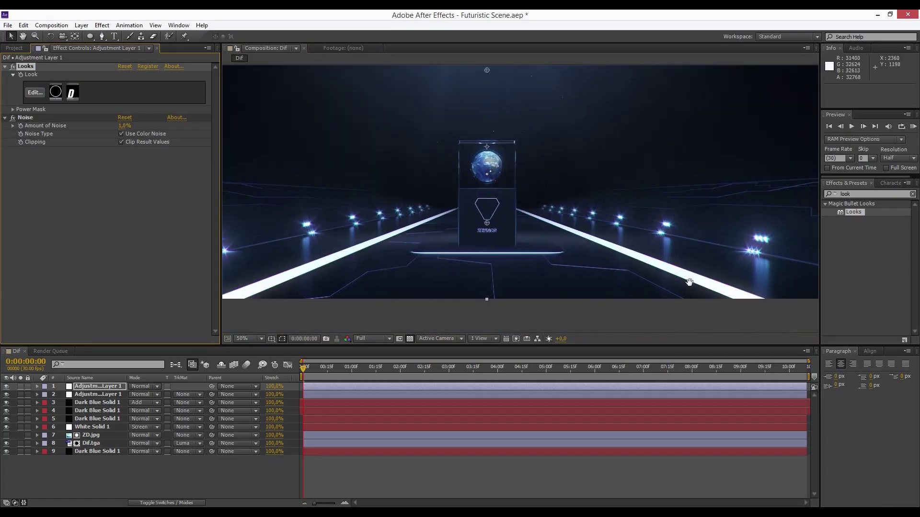
pyautogui.press('`')
pyautogui.press('`')
pyautogui.hotkey('ctrl', 's')
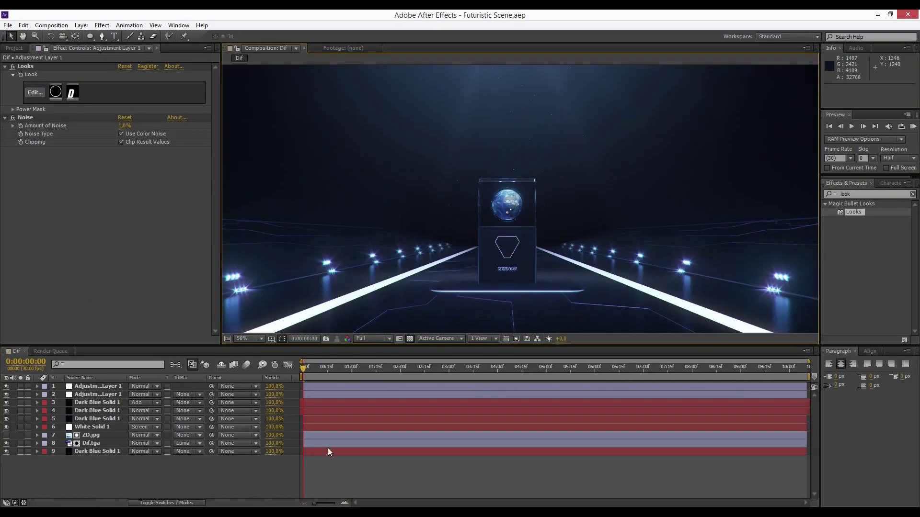
pyautogui.press('`')
pyautogui.press('/')
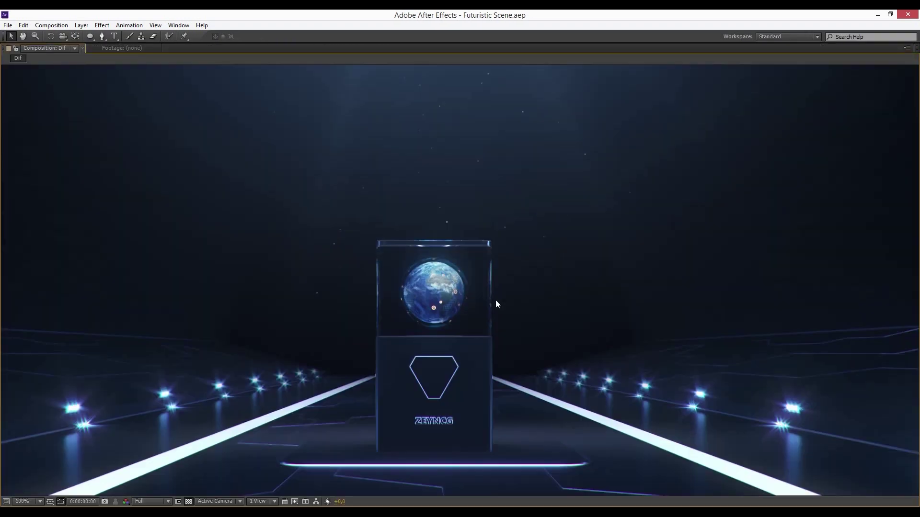